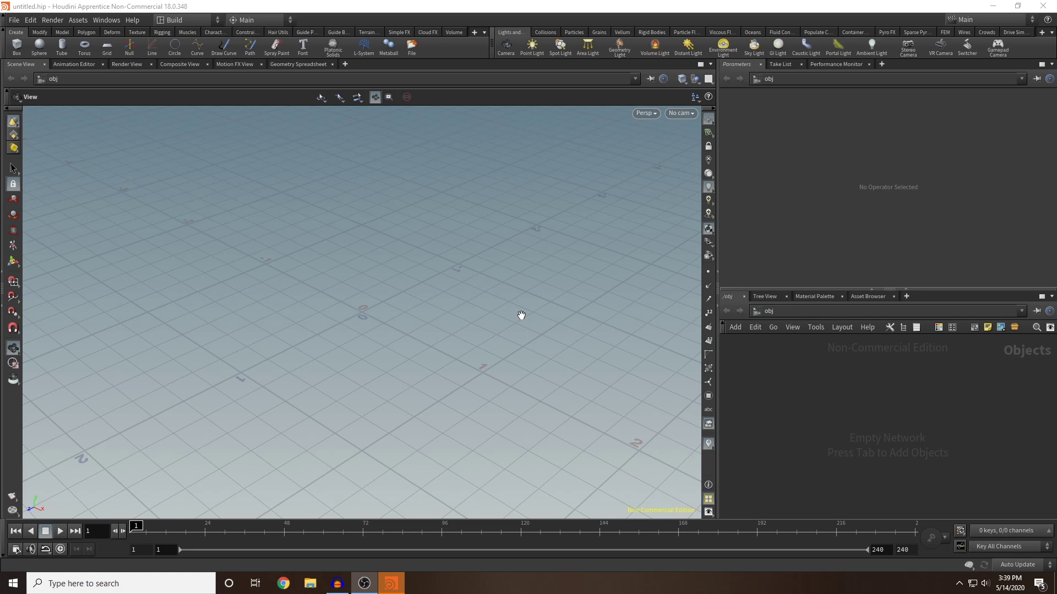
Create a new project named lighter in the E:/youtube folder
click(30, 20)
mouse_move(13, 20)
click(33, 42)
click(201, 44)
click(23, 113)
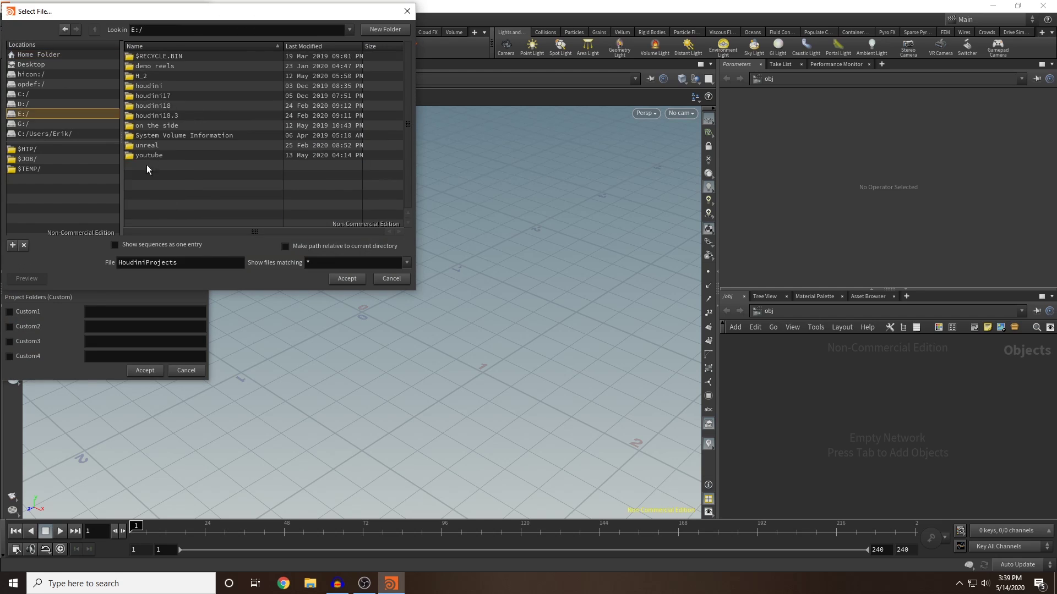
double_click(146, 157)
scroll(203, 152, down, 2)
text(lighter)
click(346, 279)
click(144, 370)
Save the scene as lighter in the E:/youtube/lighter project folder
click(14, 20)
click(23, 83)
text(lighter)
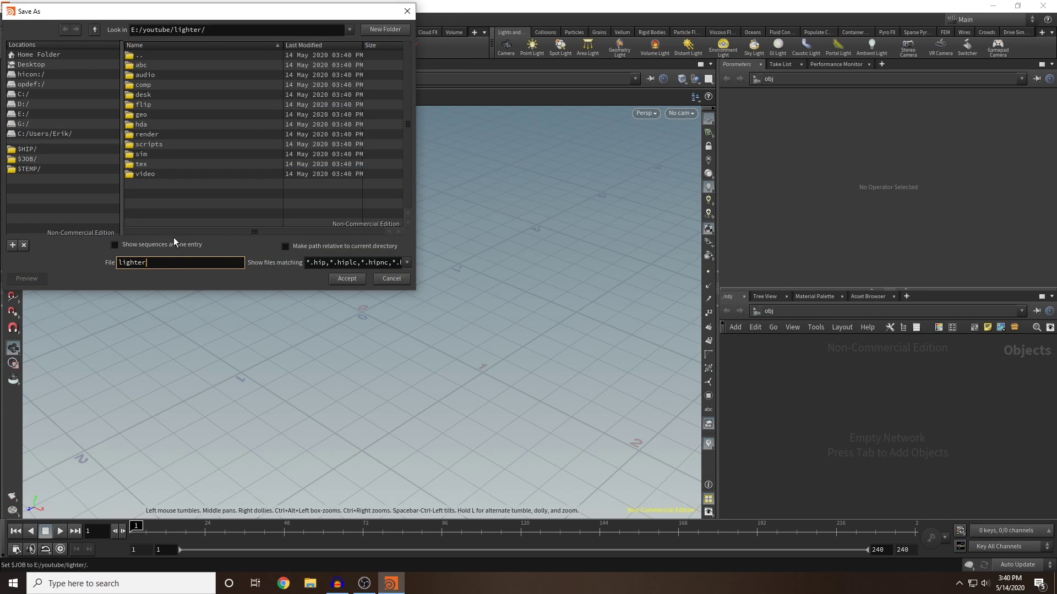
click(347, 279)
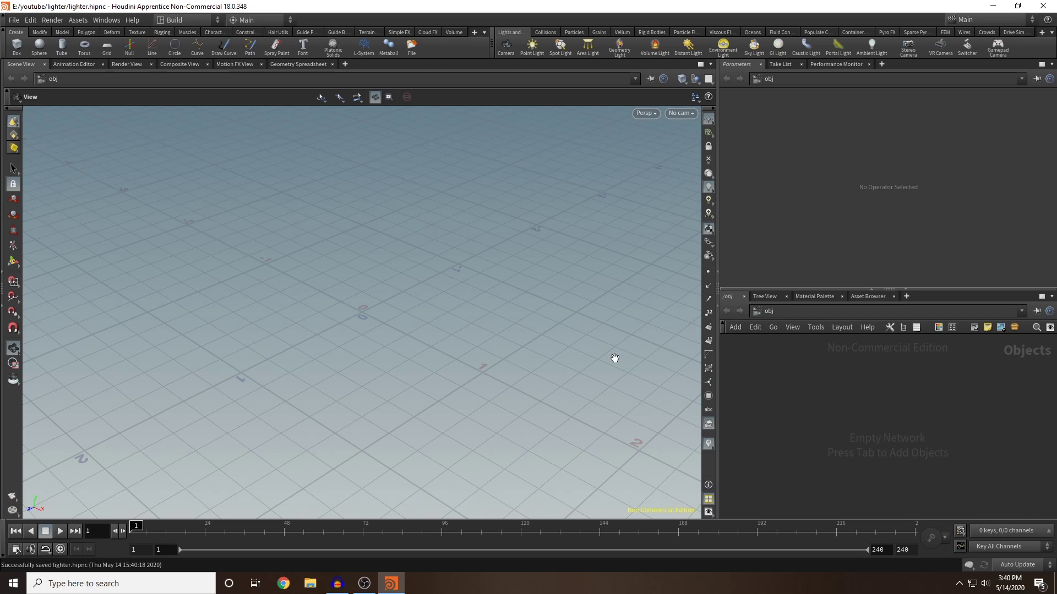
Add a Geometry object to the scene network and rename it lighter
key(Tab)
text(geo)
key(Return)
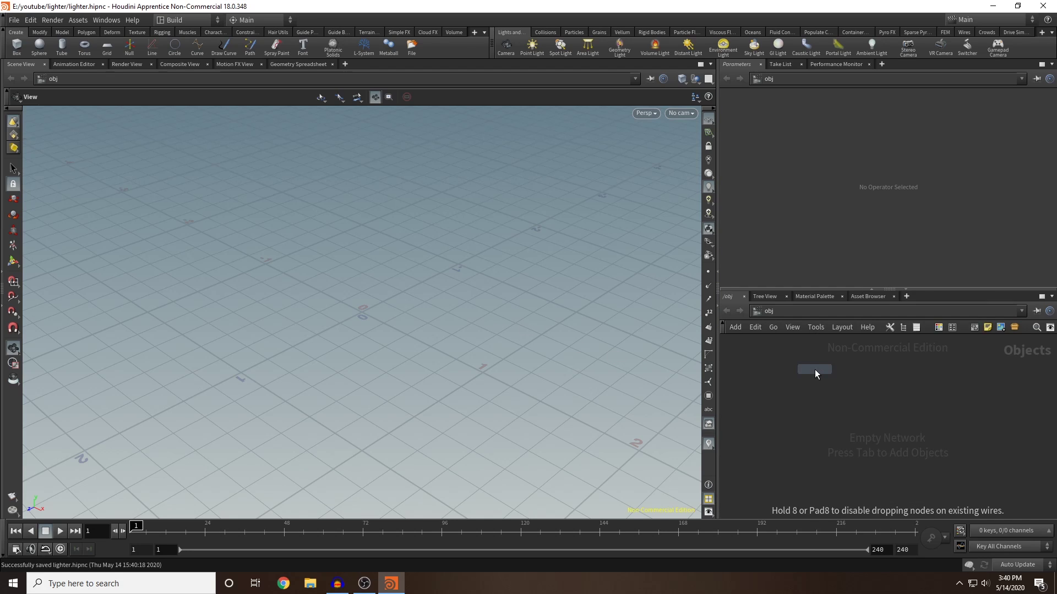
click(815, 368)
double_click(845, 370)
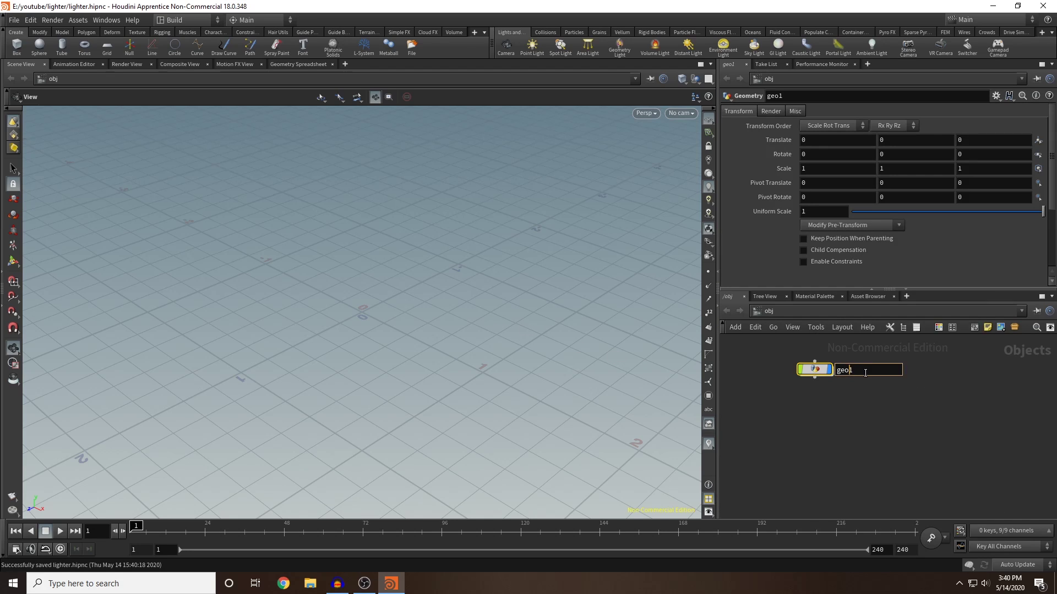
text(lighter)
key(Return)
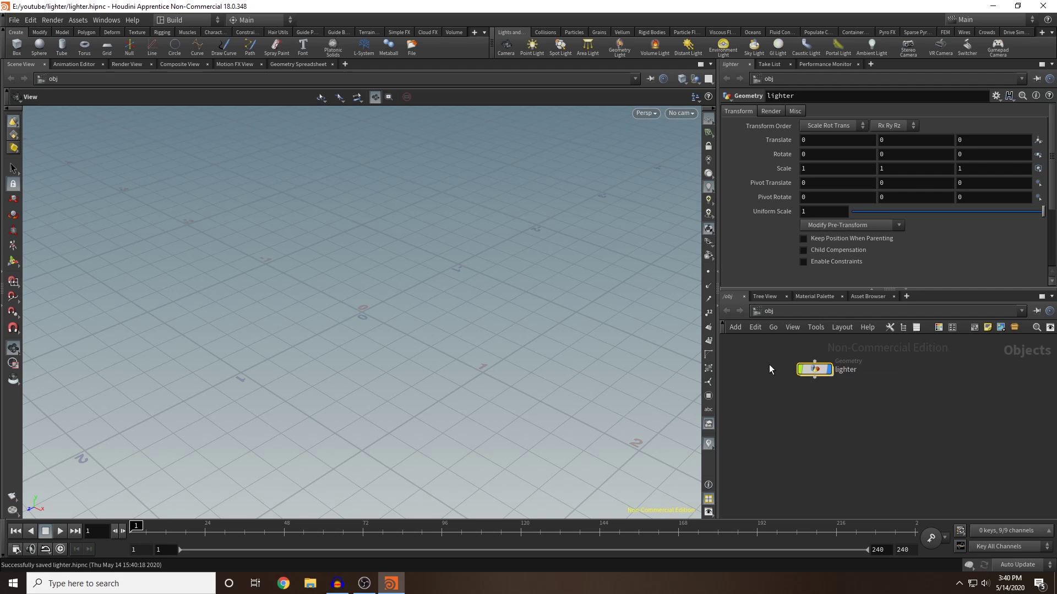
Enter the lighter object's network and place a Box node in it
double_click(815, 369)
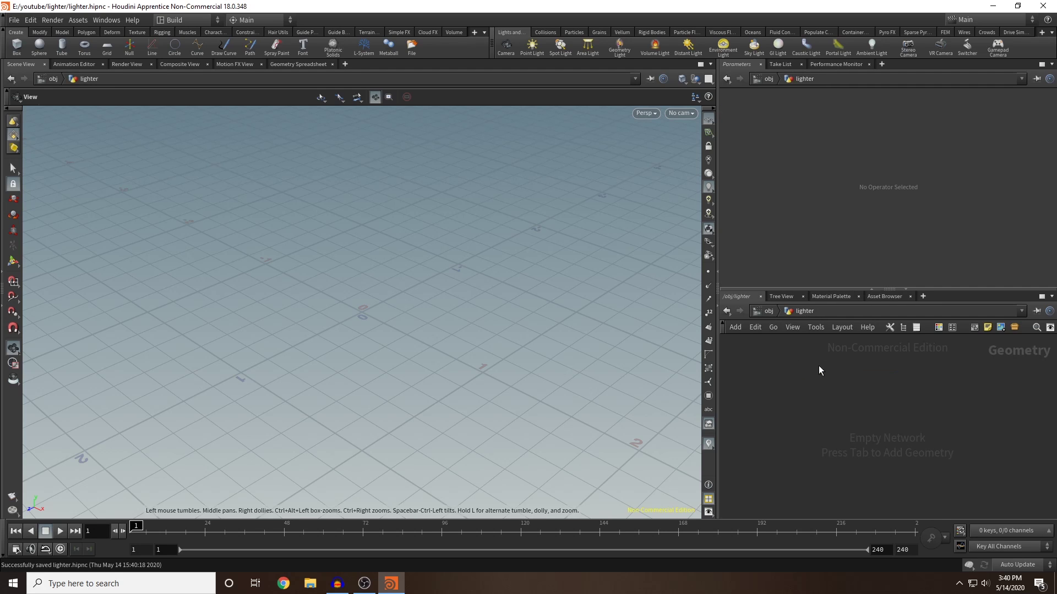
key(Tab)
text(bo)
key(Return)
click(807, 371)
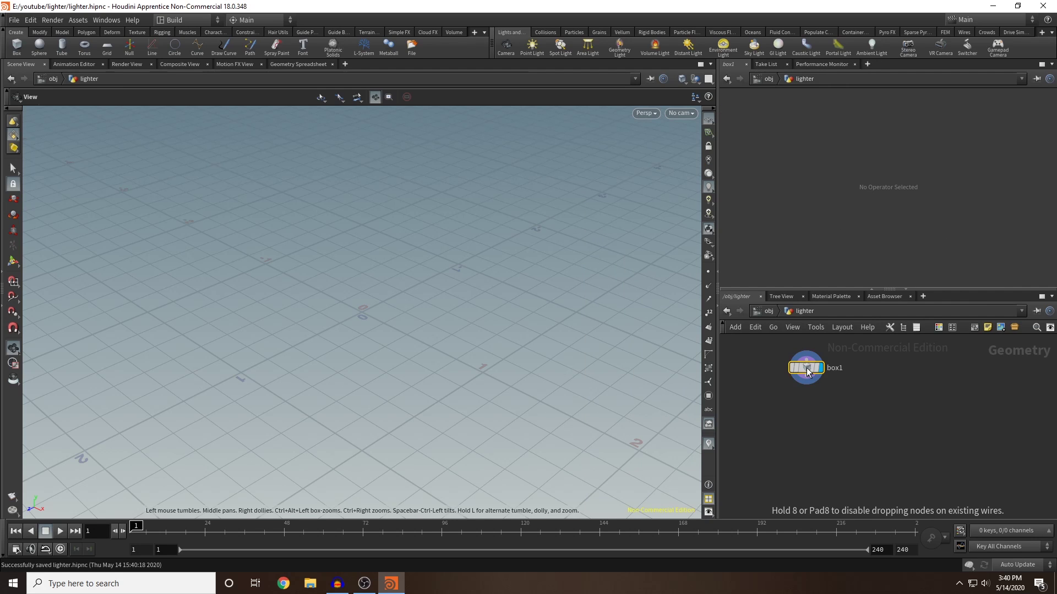
Resize the box to 1.5 in Y and 0.3 in Z
drag(438, 294, 481, 293)
scroll(482, 293, down, 4)
drag(355, 307, 409, 315)
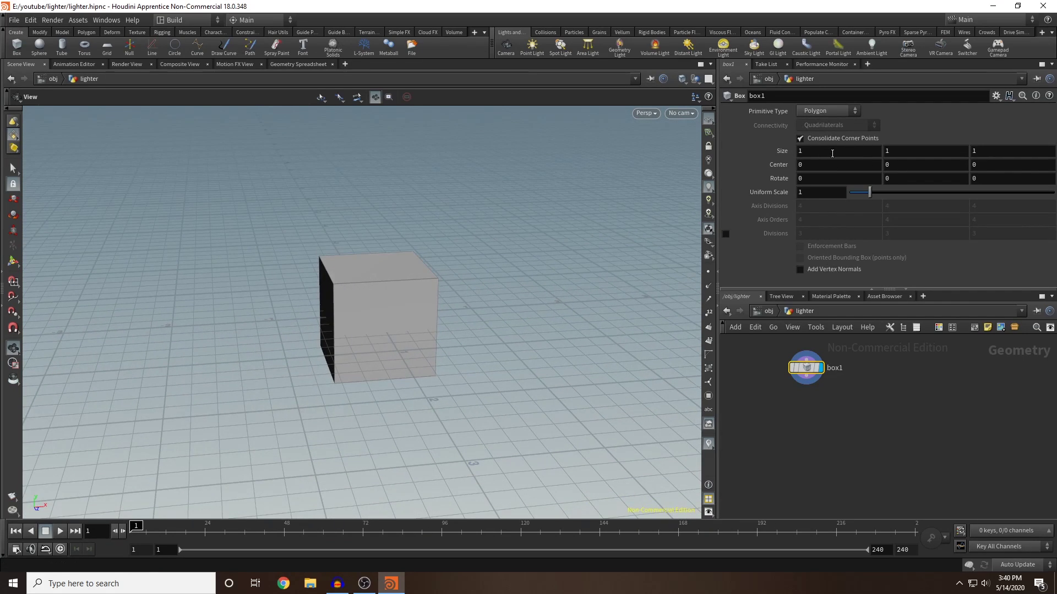
middle_drag(989, 148, 949, 150)
mouse_move(402, 255)
mouse_down()
mouse_move(490, 231)
mouse_move(406, 274)
mouse_up()
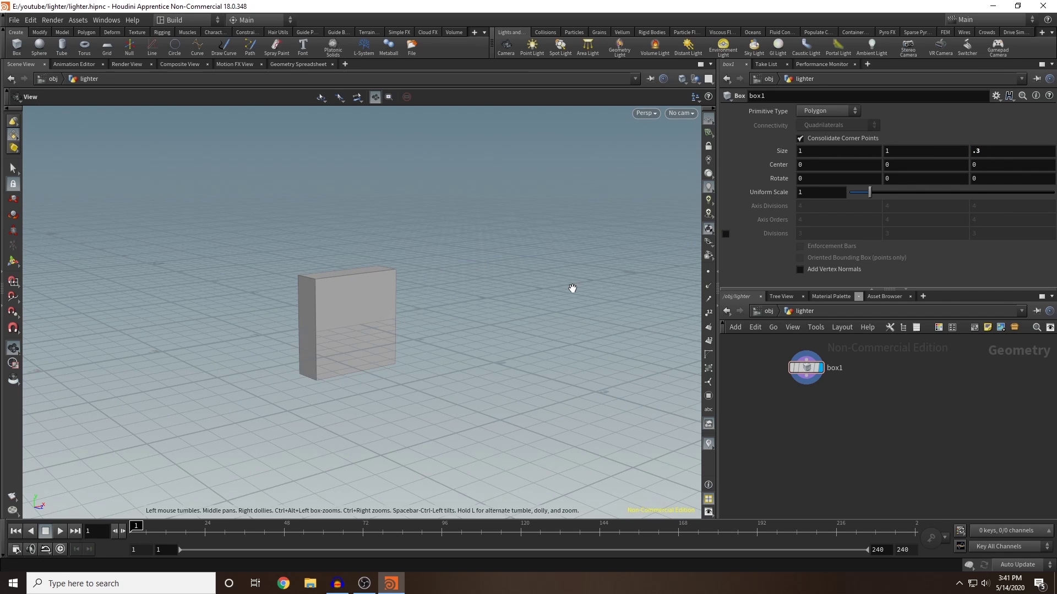
drag(572, 288, 493, 267)
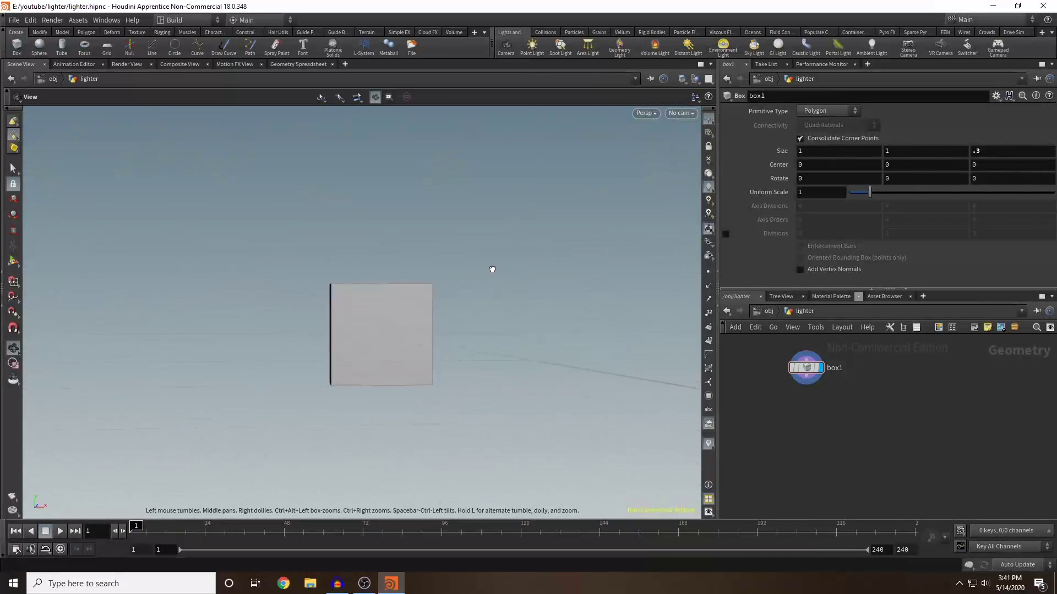
middle_click(902, 153)
middle_drag(912, 154, 980, 154)
drag(585, 268, 369, 321)
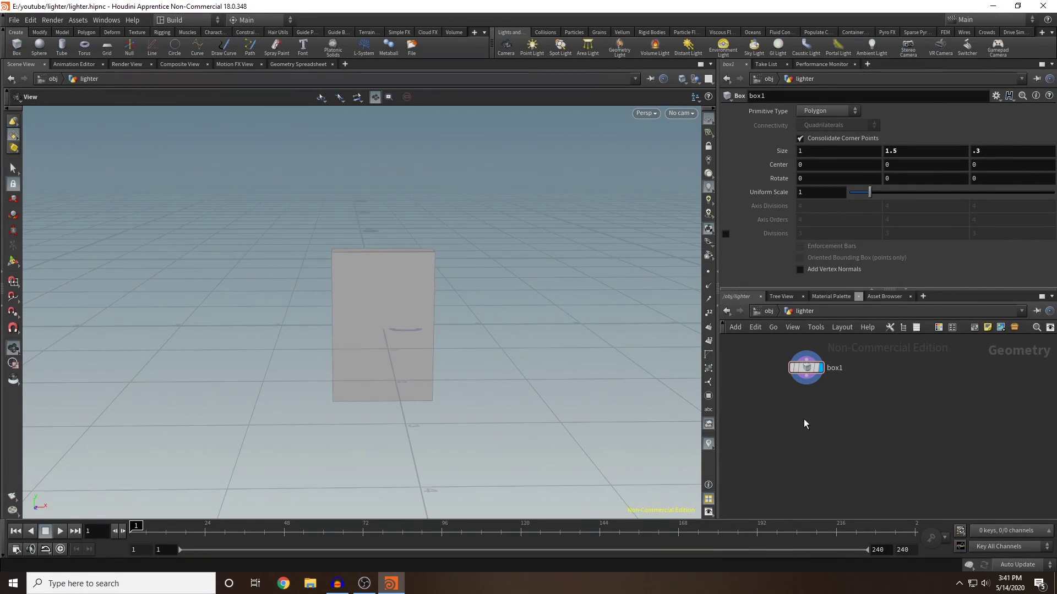
Add a PolyBevel node wired below the box node and display its result
key(Tab)
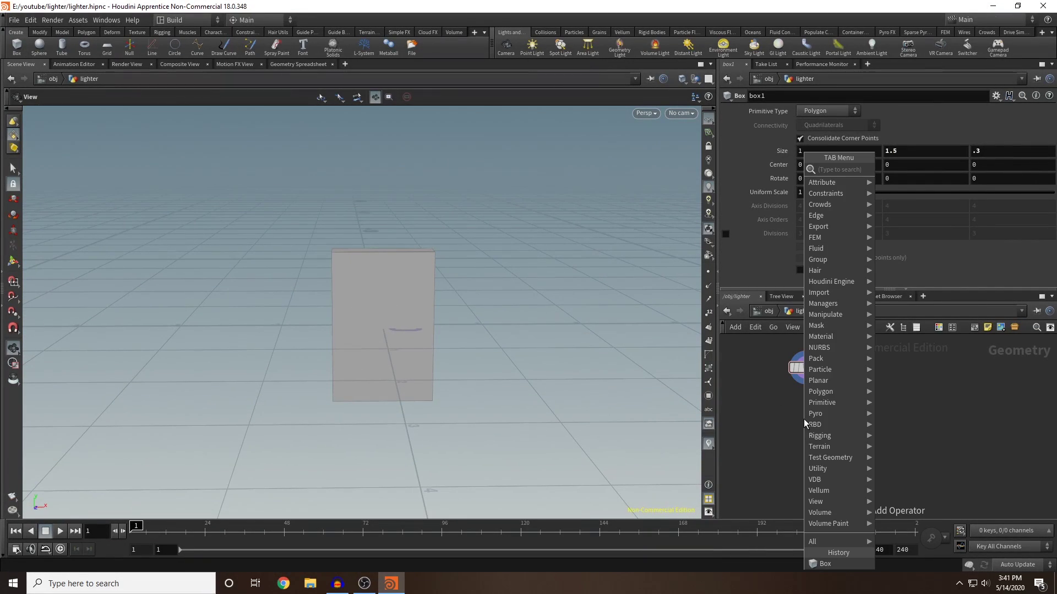
text(polybeve)
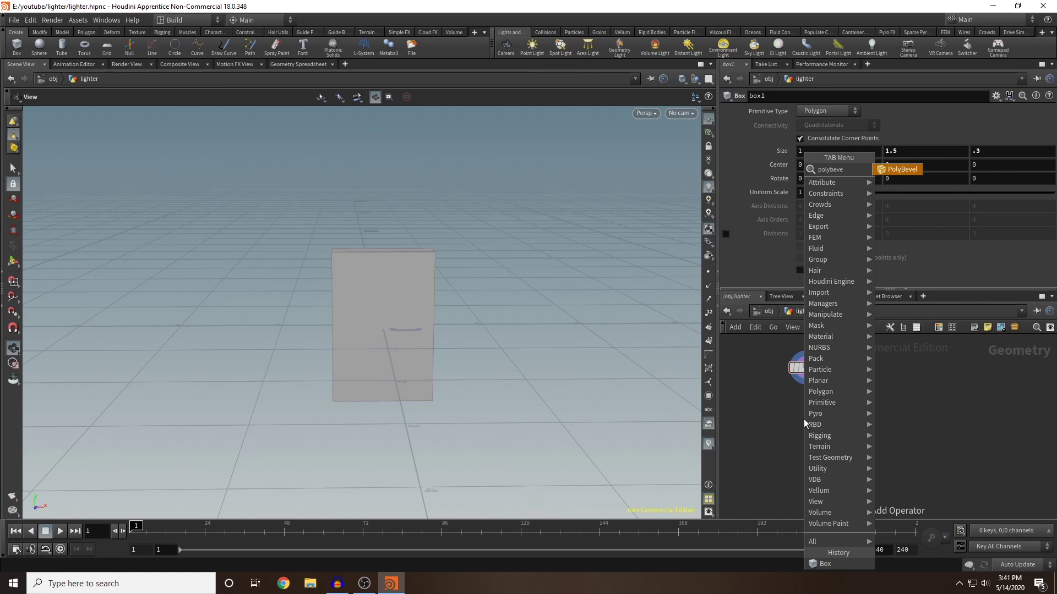
key(Return)
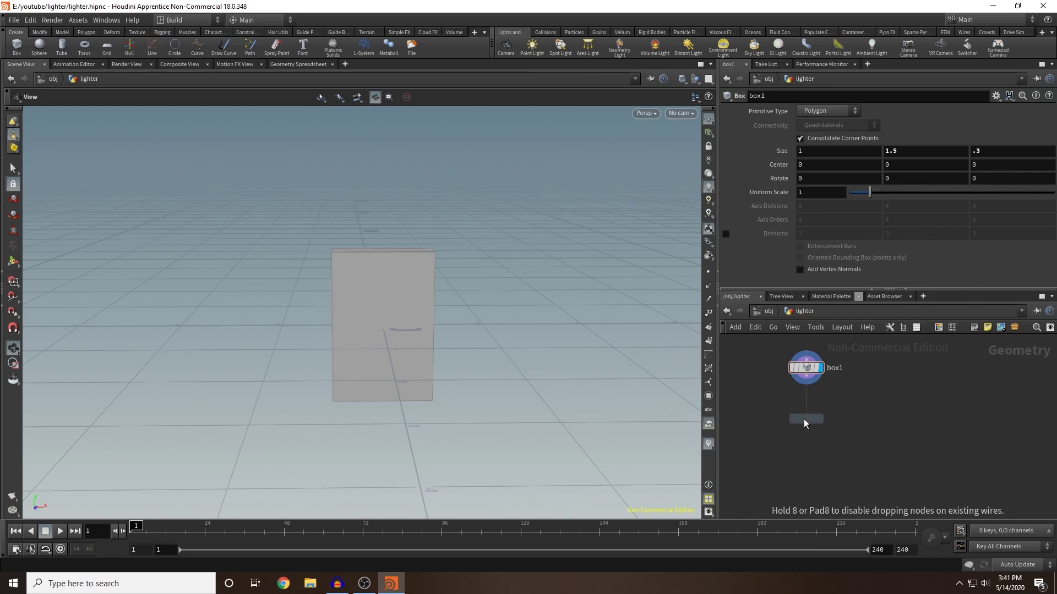
click(804, 418)
drag(804, 381, 806, 416)
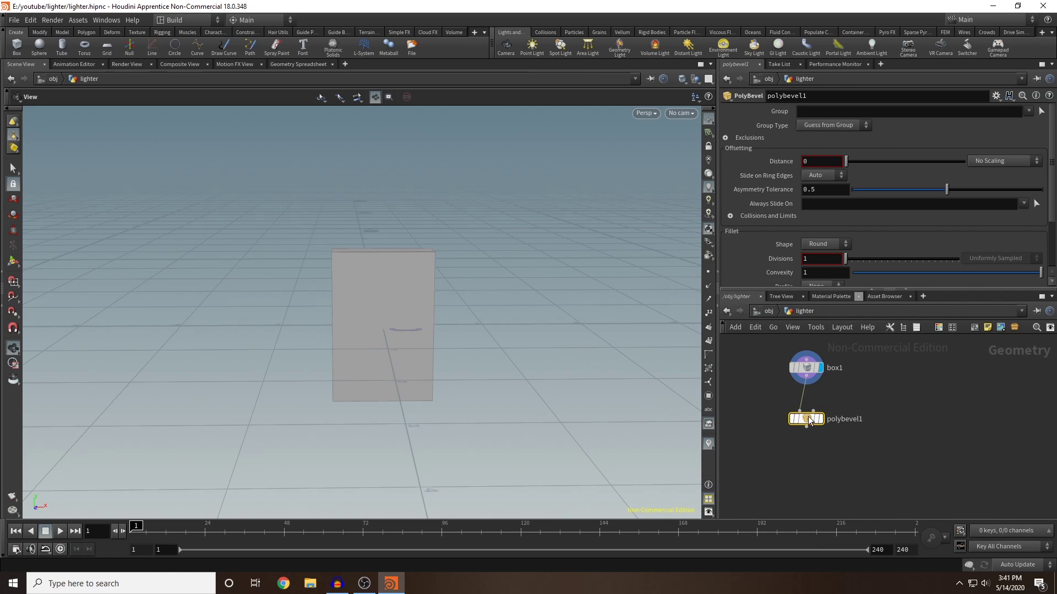
click(819, 418)
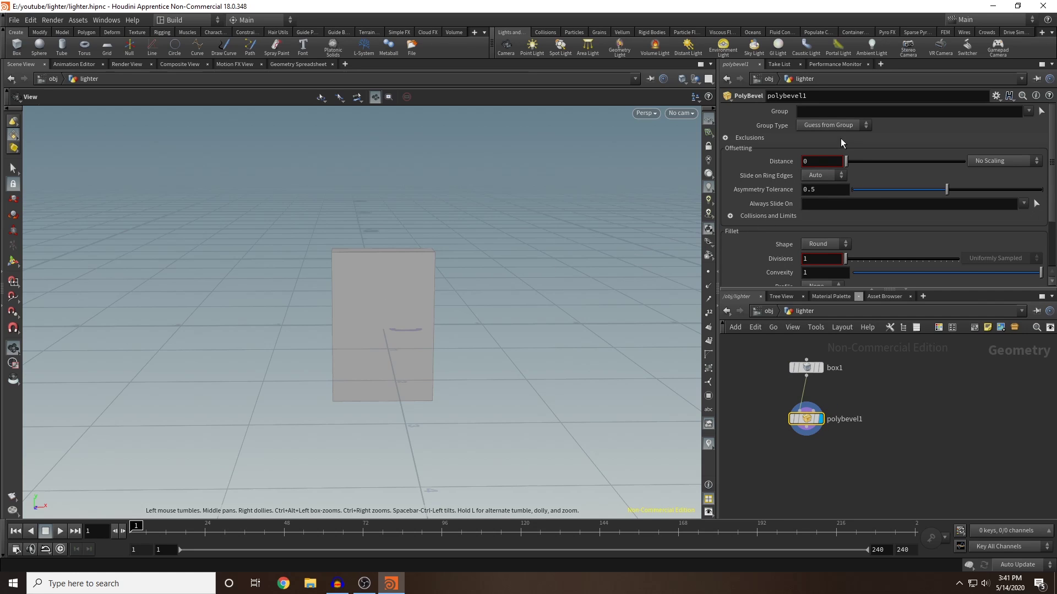
Set the PolyBevel distance to 0.045 and its divisions to 2
drag(847, 164, 853, 164)
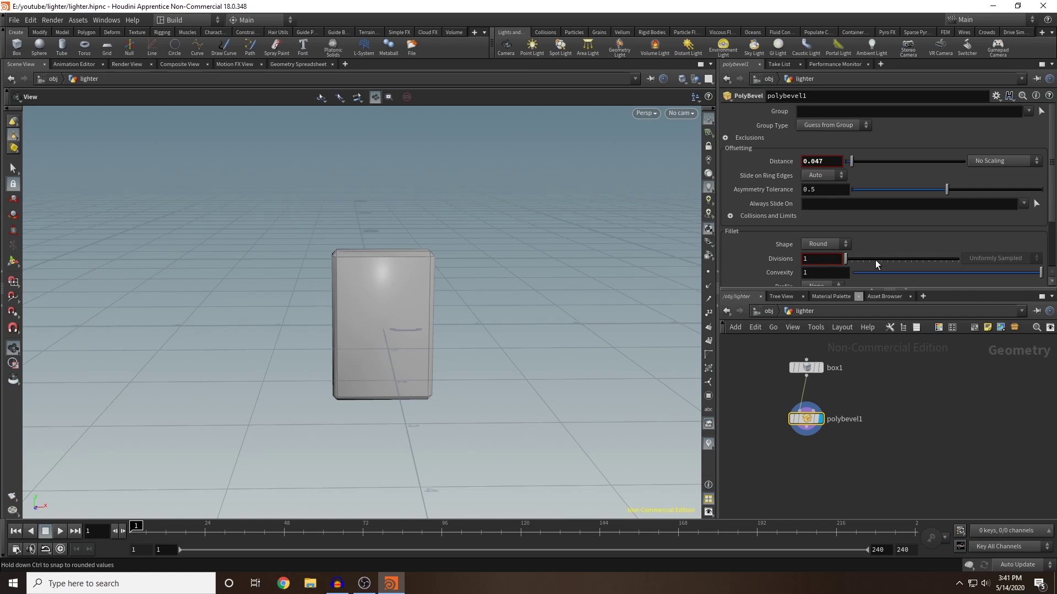
drag(848, 256, 851, 256)
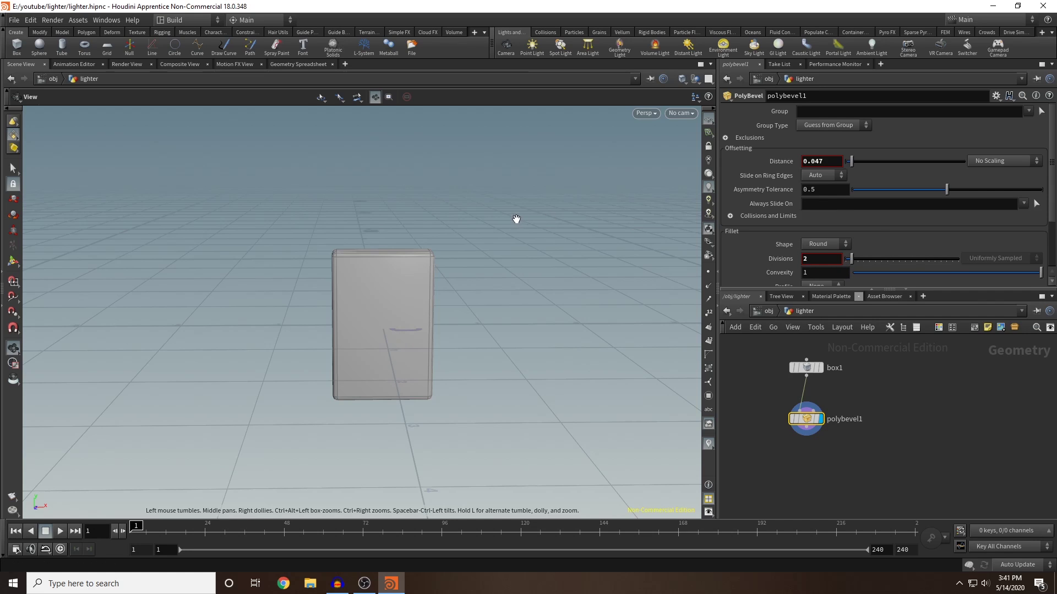
drag(487, 254, 545, 252)
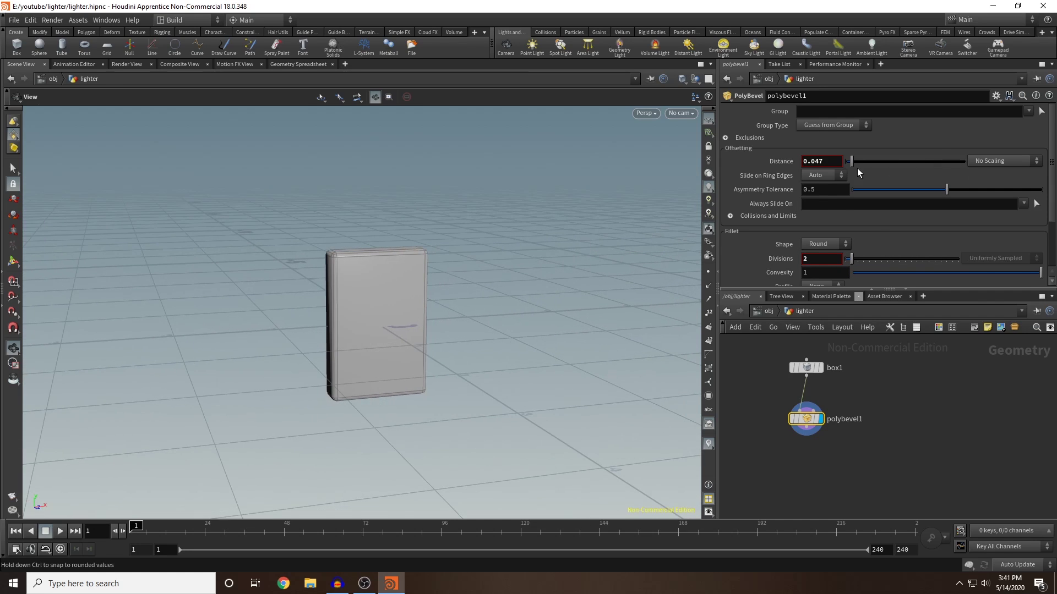
text(5)
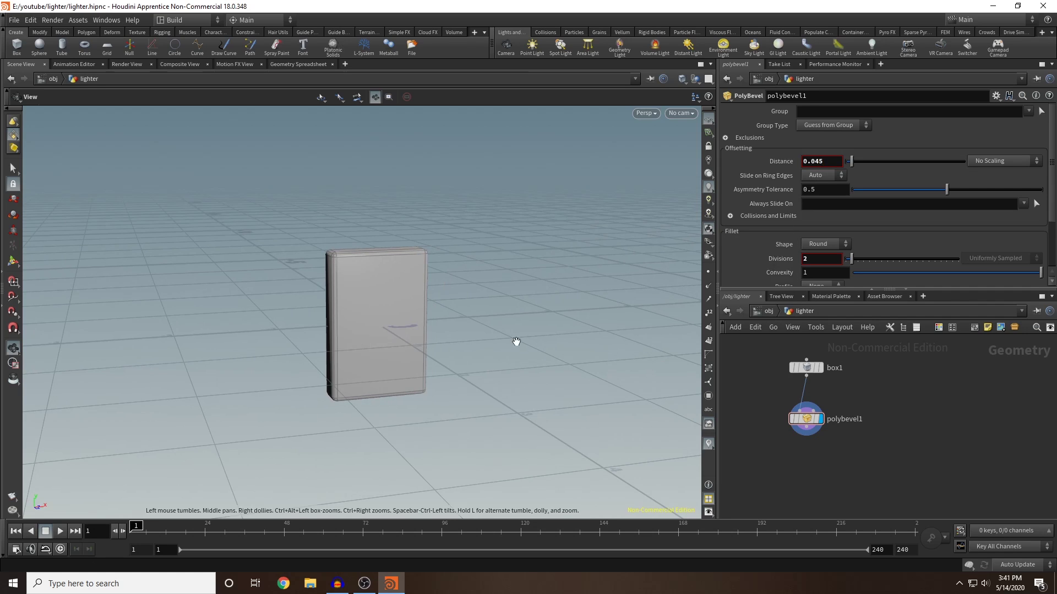
Thicken the box by setting its Z size to 0.4
drag(447, 264, 300, 265)
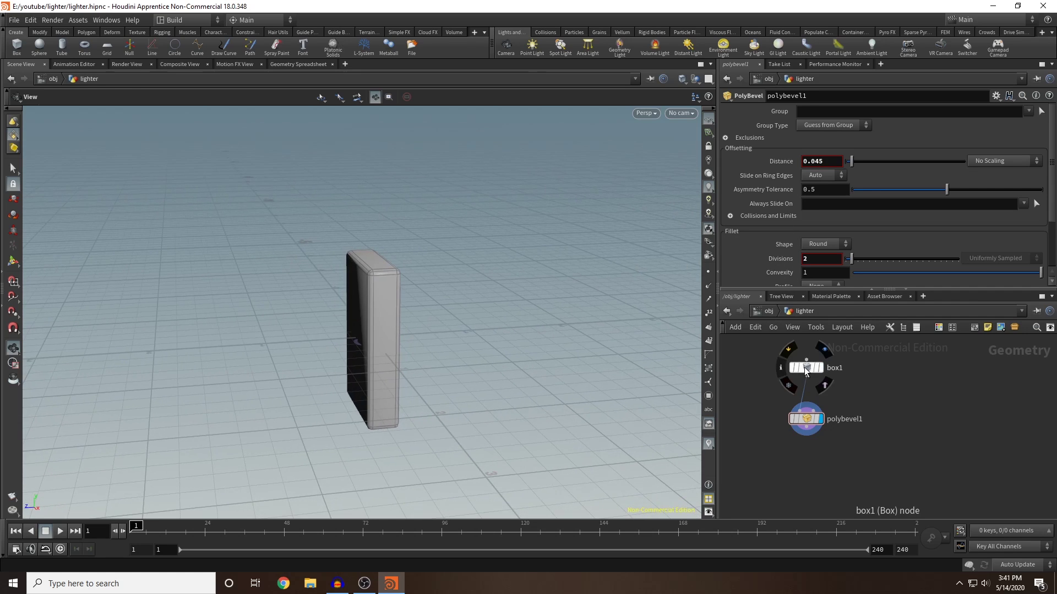
click(804, 368)
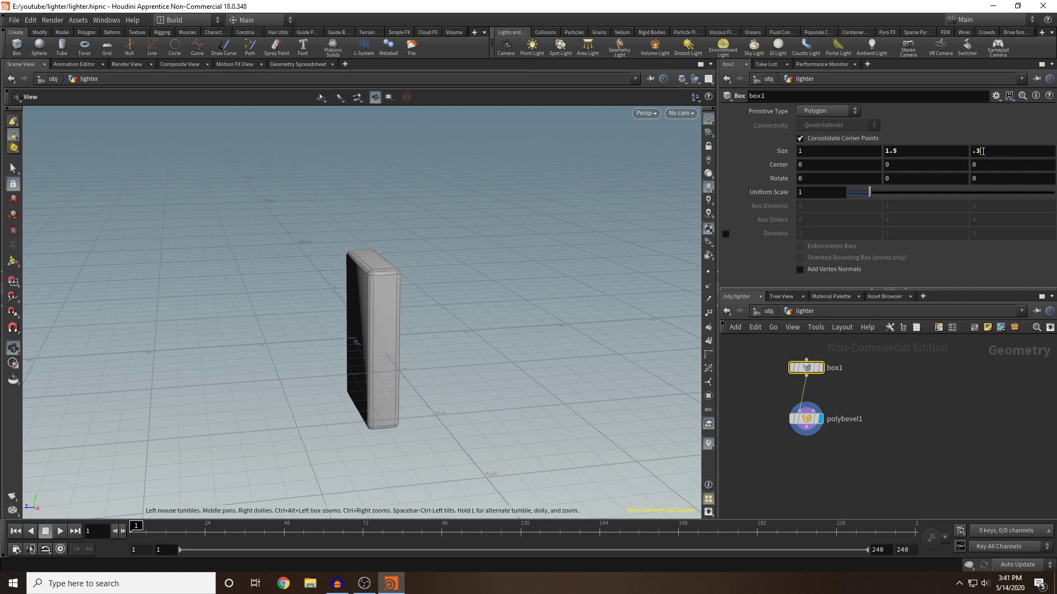
drag(983, 151, 972, 154)
text(4)
click(960, 365)
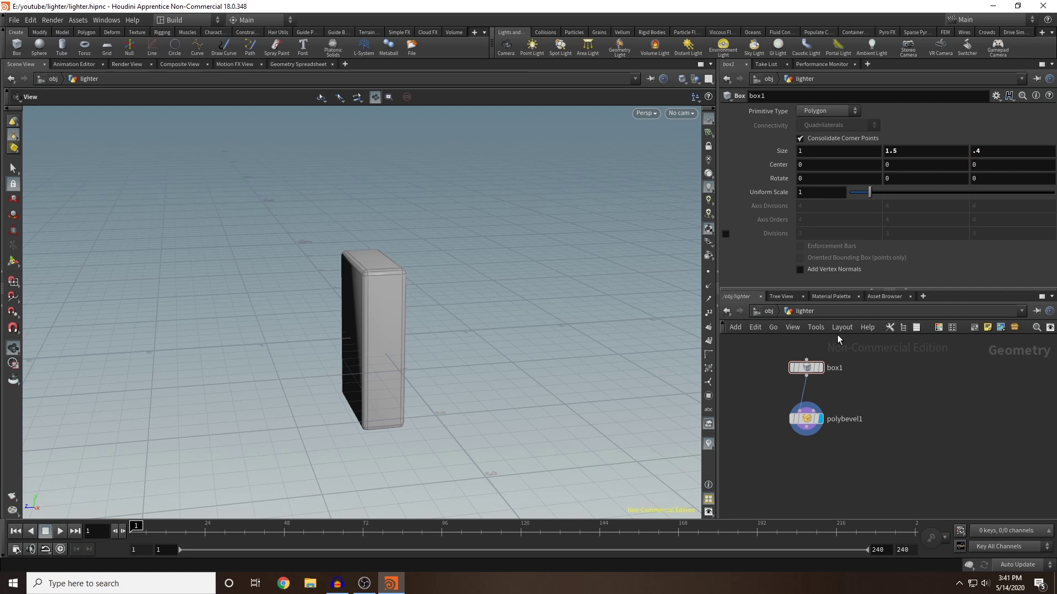
Tighten the PolyBevel distance, first to 0.04 and finally to 0.035
drag(414, 272, 632, 236)
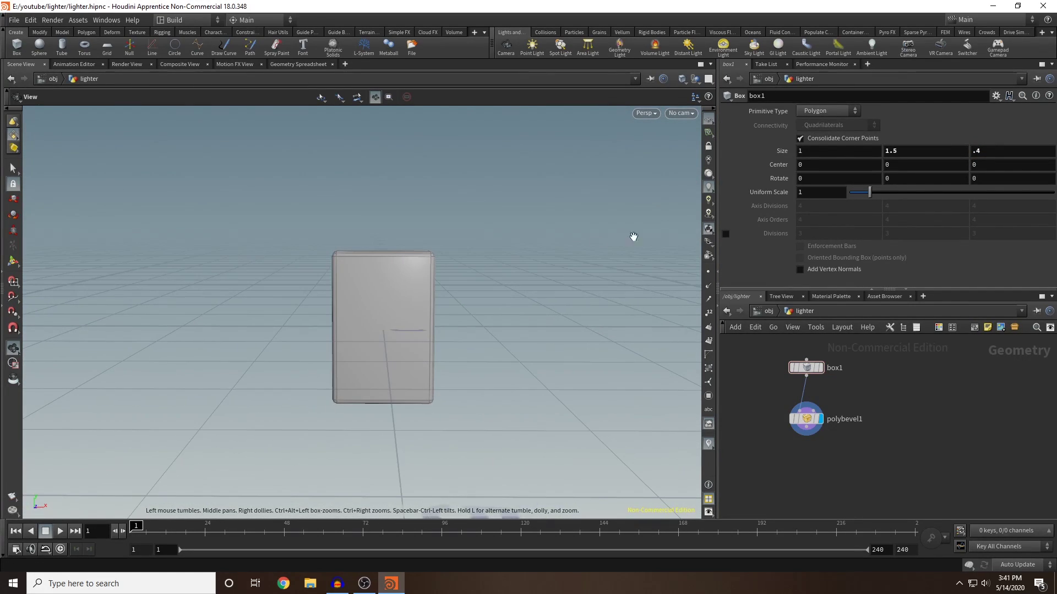
click(806, 419)
click(819, 163)
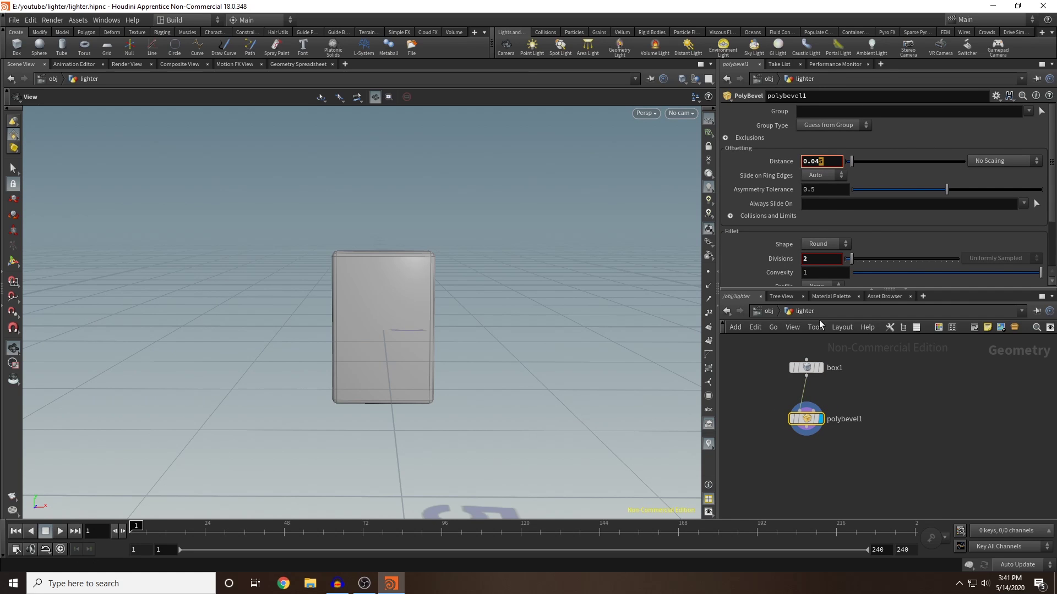
text(0.04)
key(Return)
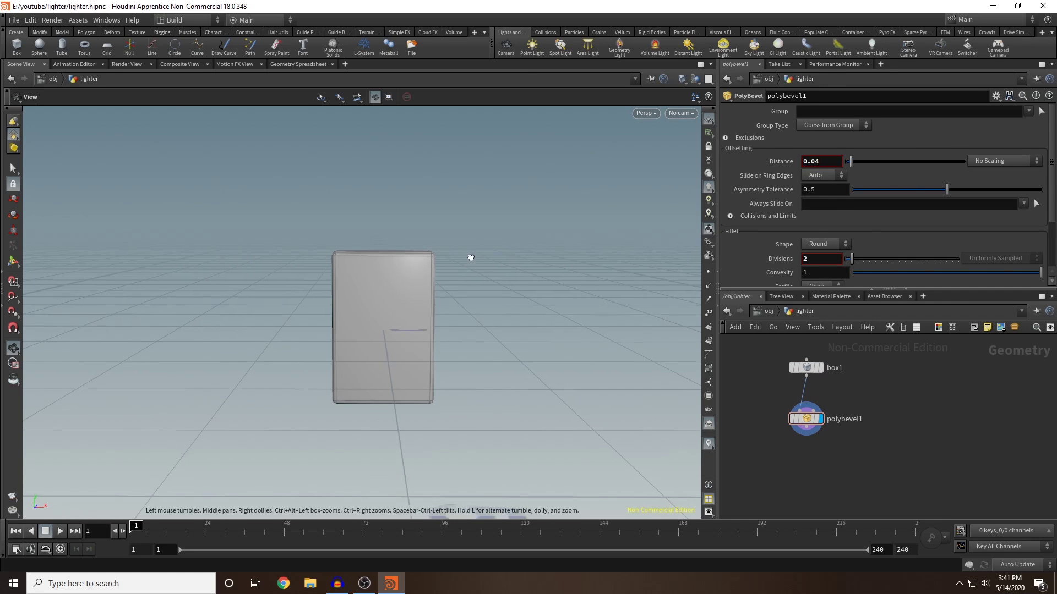
drag(470, 259, 504, 255)
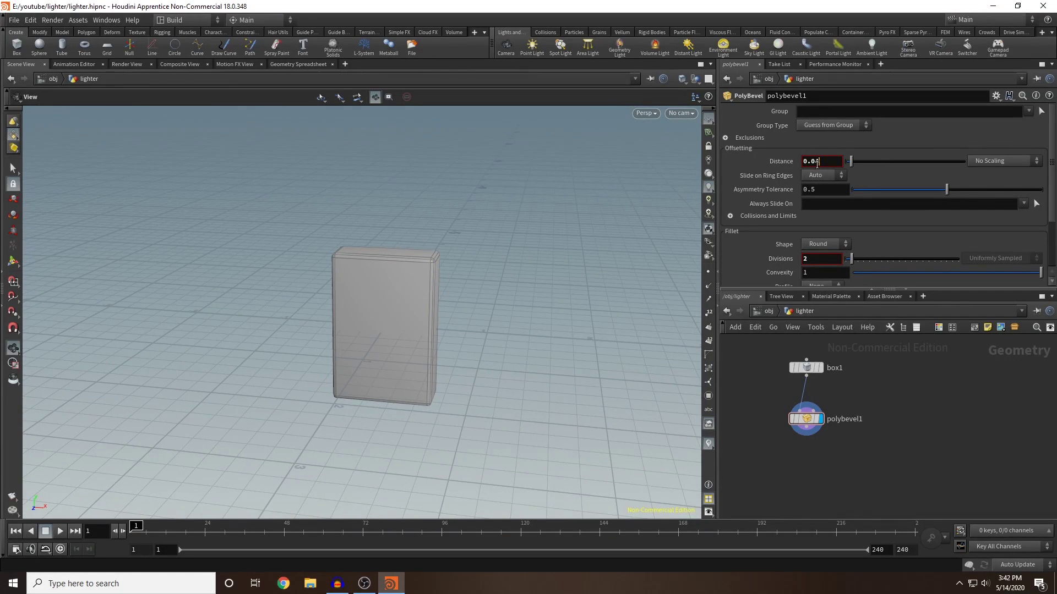
drag(816, 164, 815, 166)
drag(460, 240, 468, 220)
drag(407, 238, 434, 240)
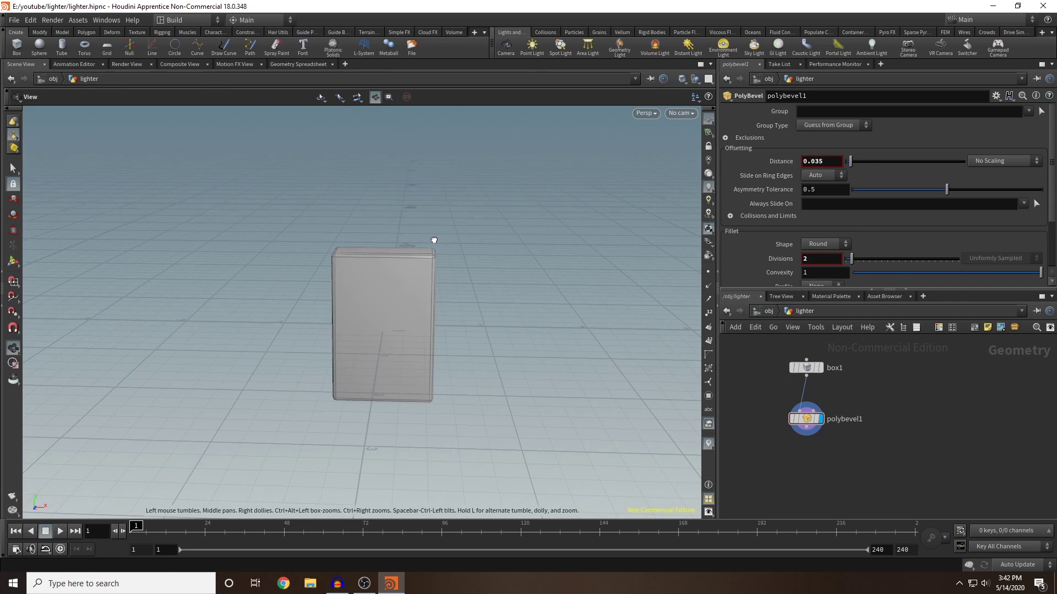
Select the top face of the beveled box and move it up about 0.028 in Y
click(14, 167)
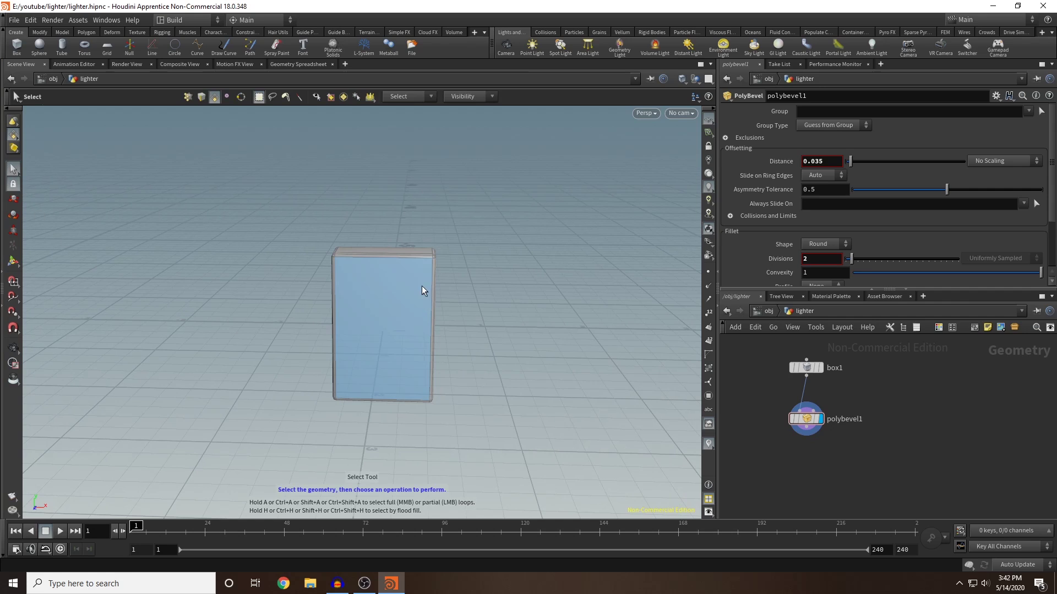
alt+drag(438, 203, 451, 213)
click(395, 251)
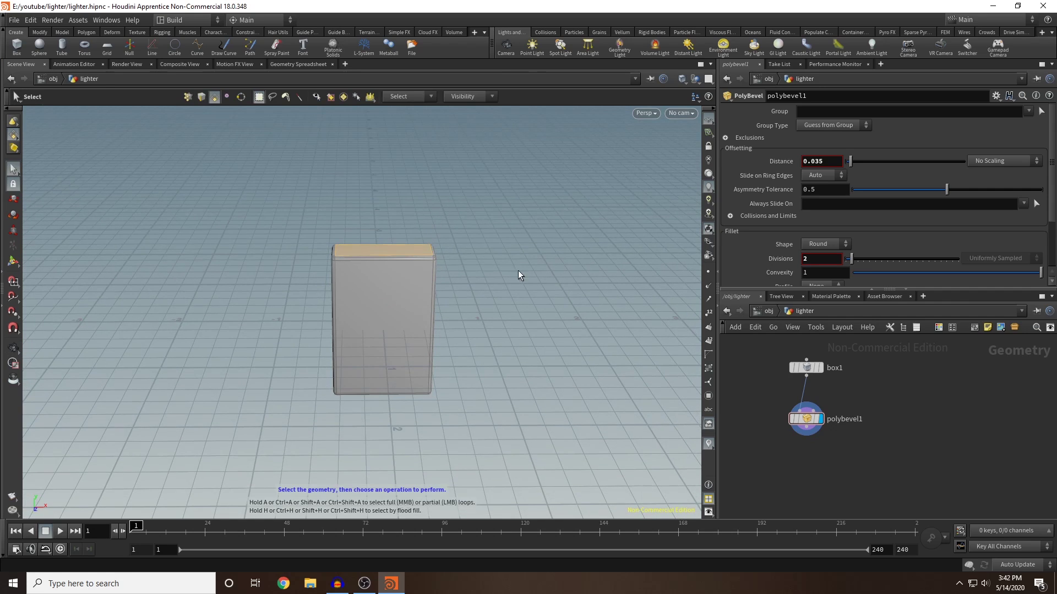
alt+drag(518, 270, 510, 254)
key(space+h)
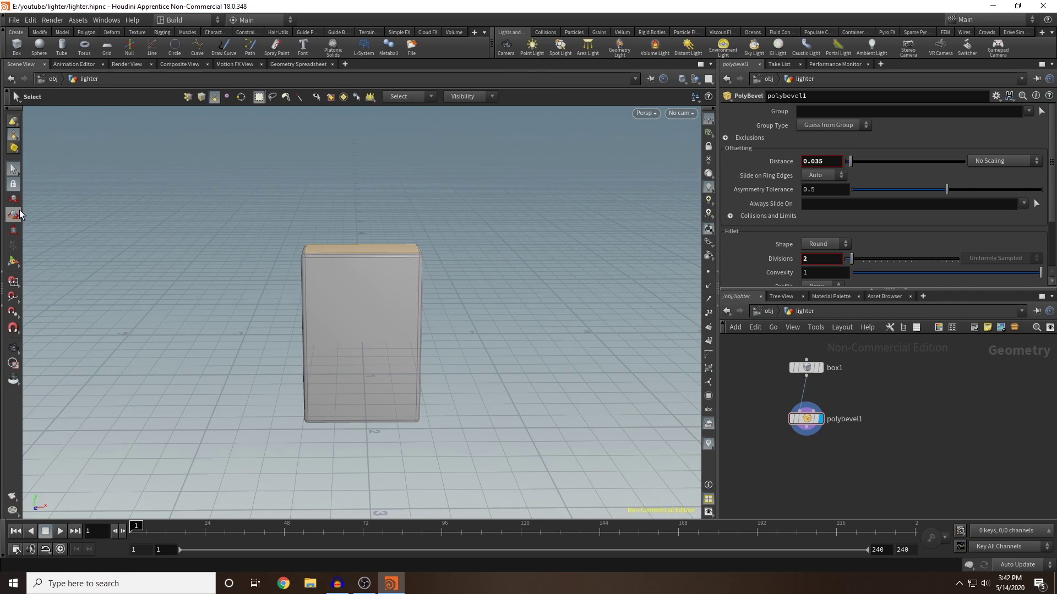
click(16, 200)
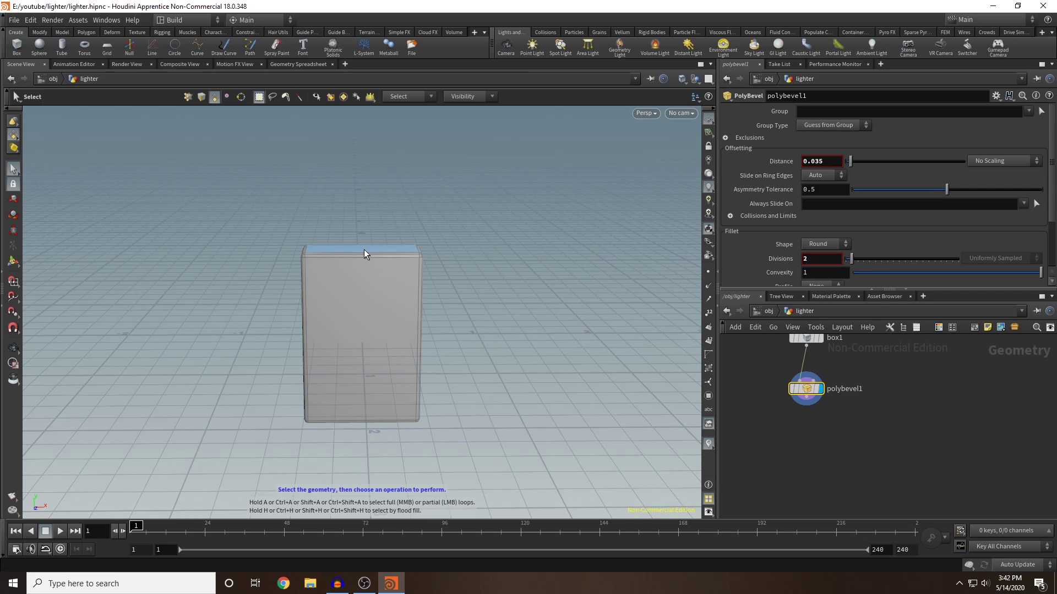
click(364, 249)
click(13, 201)
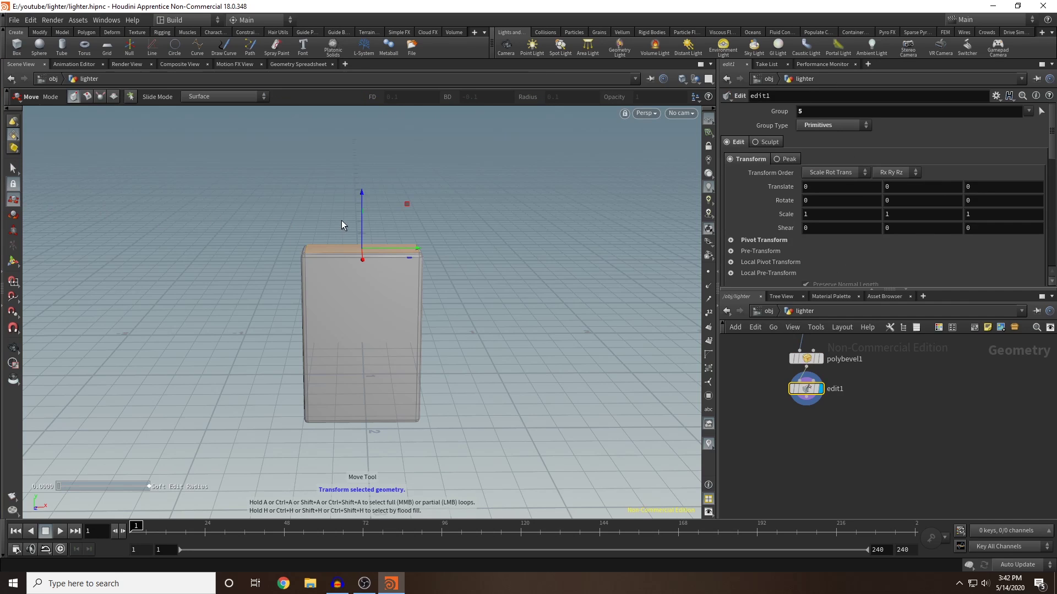
drag(362, 227, 361, 222)
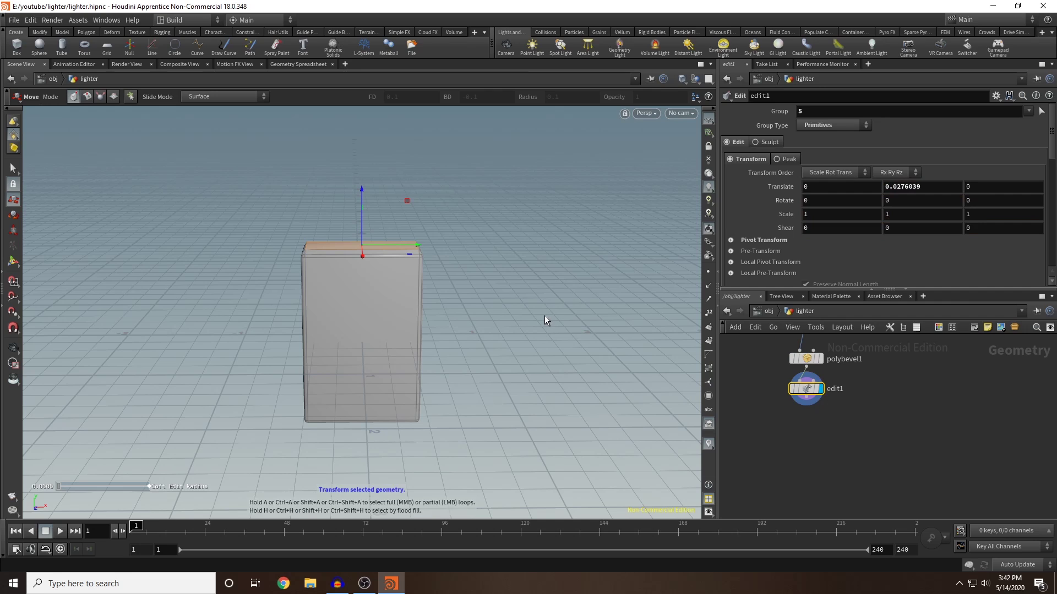
Add a Tube node beside the box chain and display it with the edit1 body templated for reference
key(Escape)
mouse_move(437, 249)
alt+mouse_down()
mouse_move(536, 240)
mouse_move(427, 232)
alt+mouse_up()
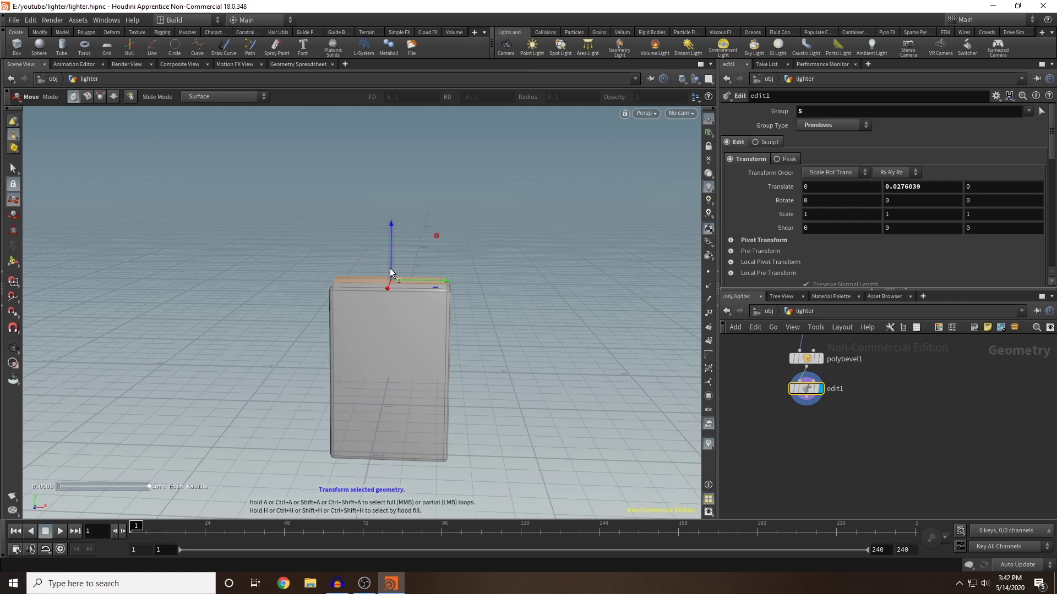
alt+drag(492, 261, 509, 268)
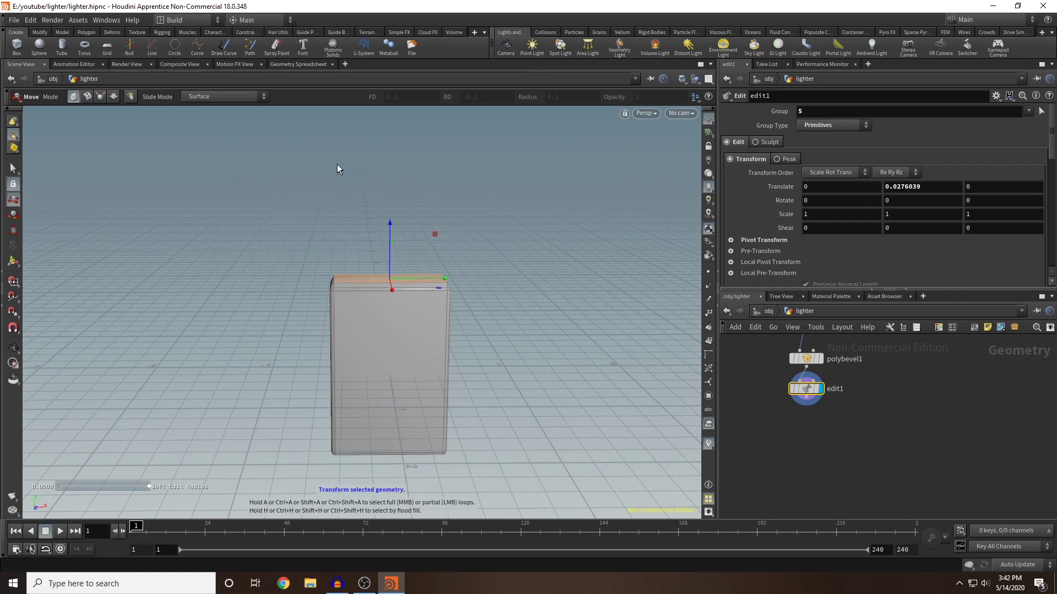
middle_drag(891, 395, 869, 463)
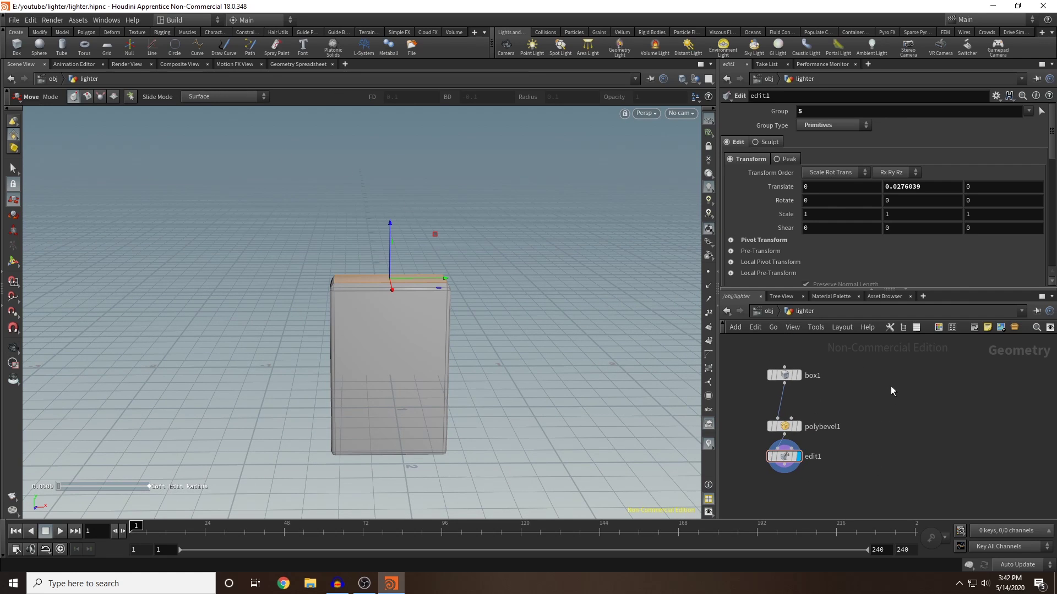
key(Tab)
text(tube)
key(Return)
click(884, 375)
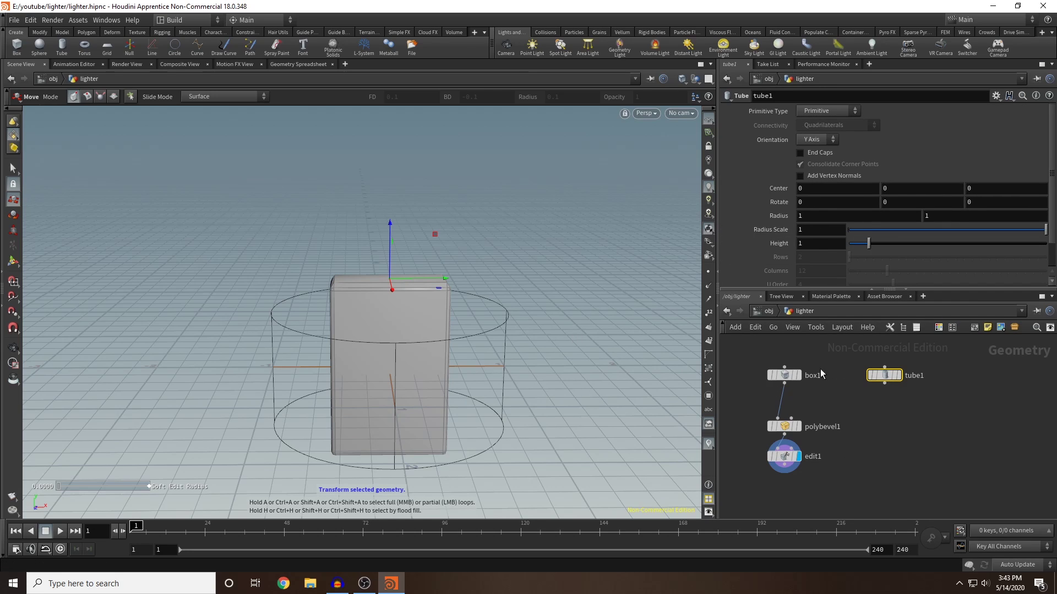
click(902, 359)
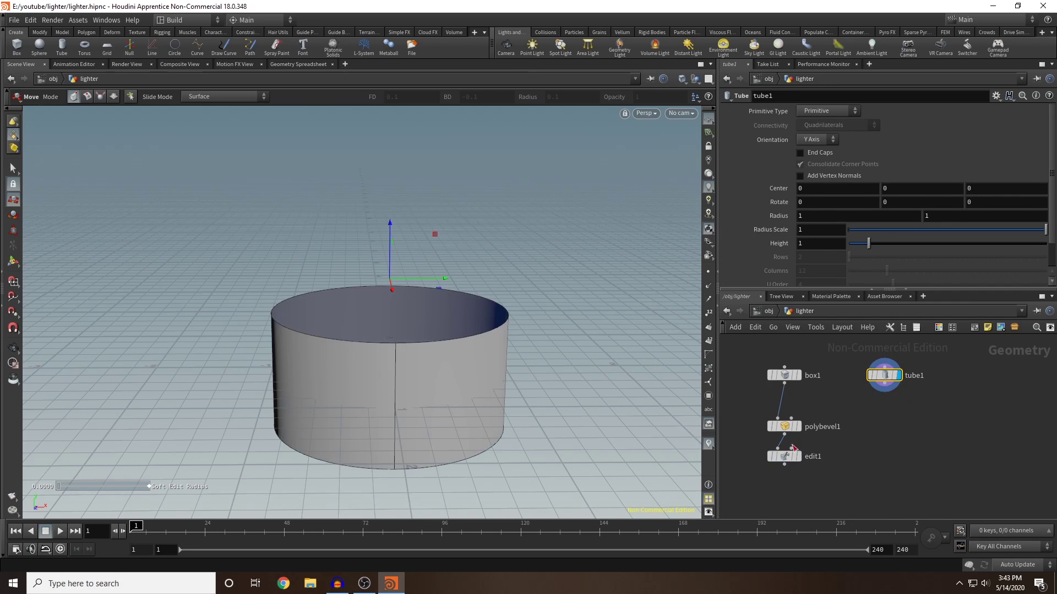
click(803, 473)
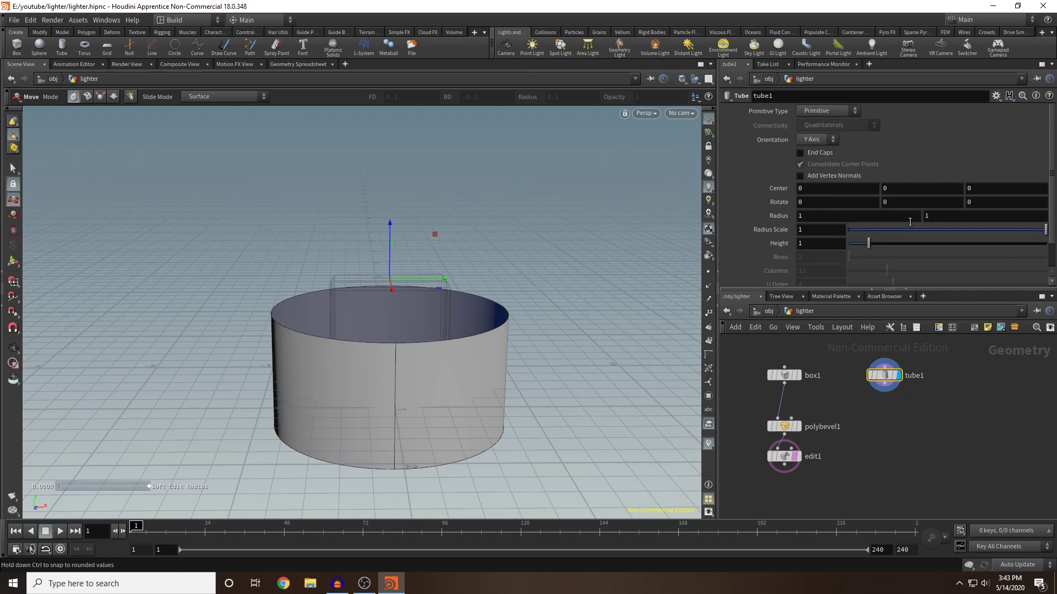
Set the tube's radius scale to 0.1 and its height to 0.2
middle_drag(832, 229, 782, 228)
alt+drag(388, 331, 445, 326)
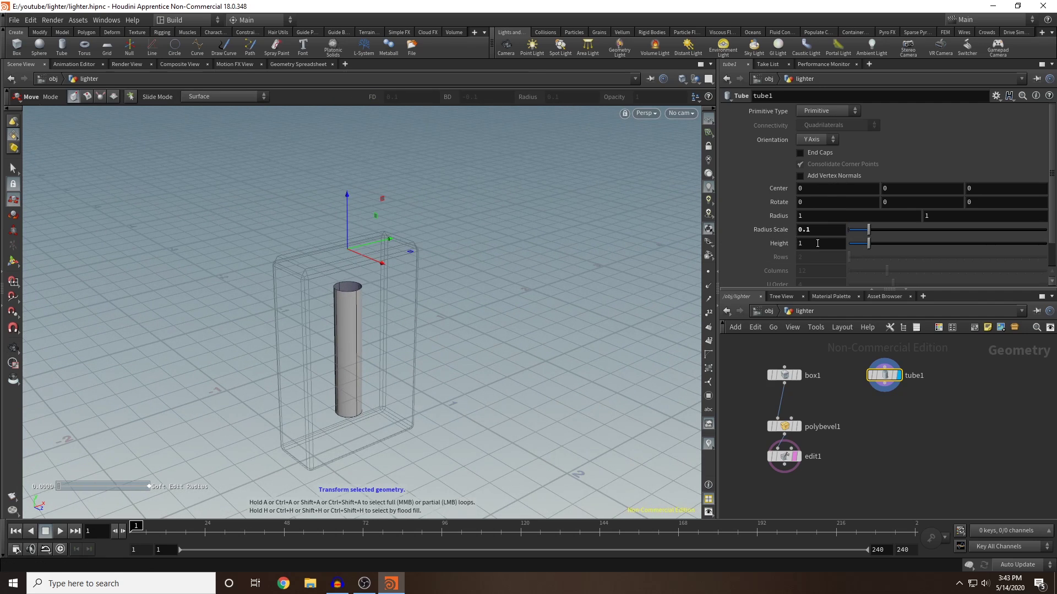
middle_drag(821, 243, 772, 245)
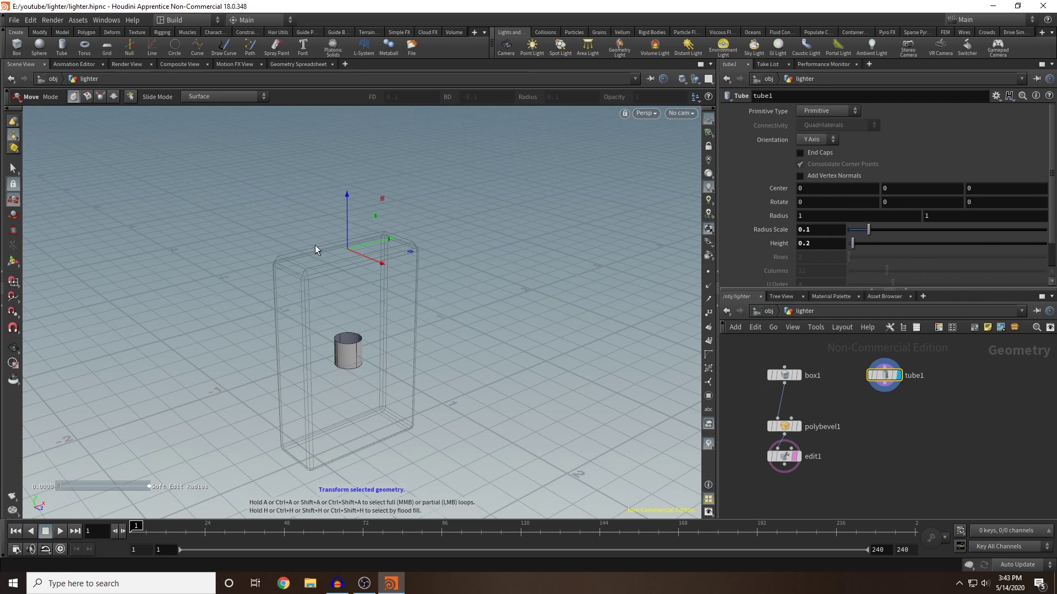
drag(345, 237, 351, 190)
key(ctrl+z)
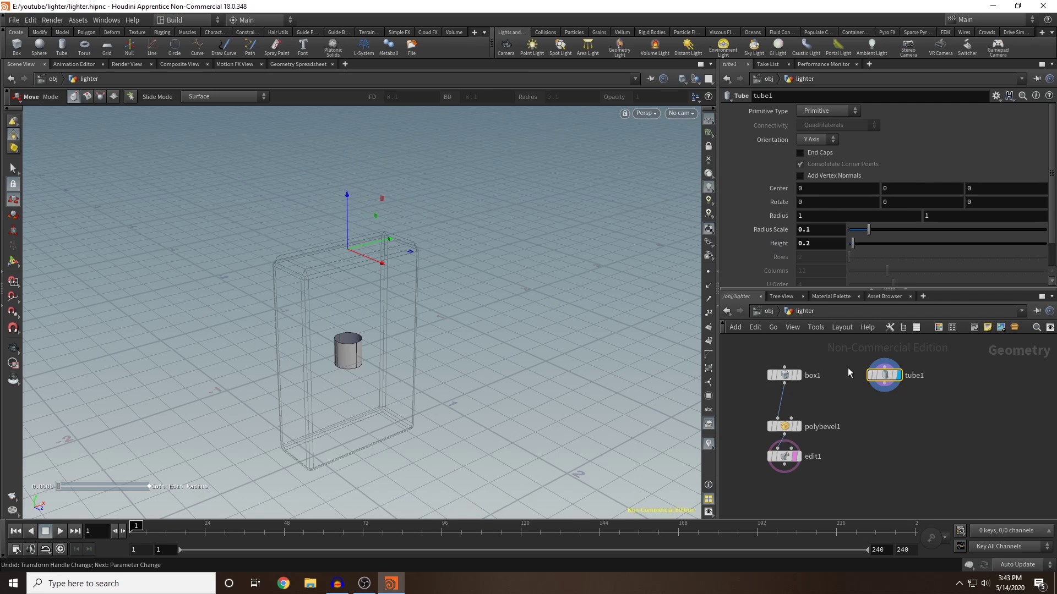
Add a Transform node, connect it below tube1, and display its result
key(Tab)
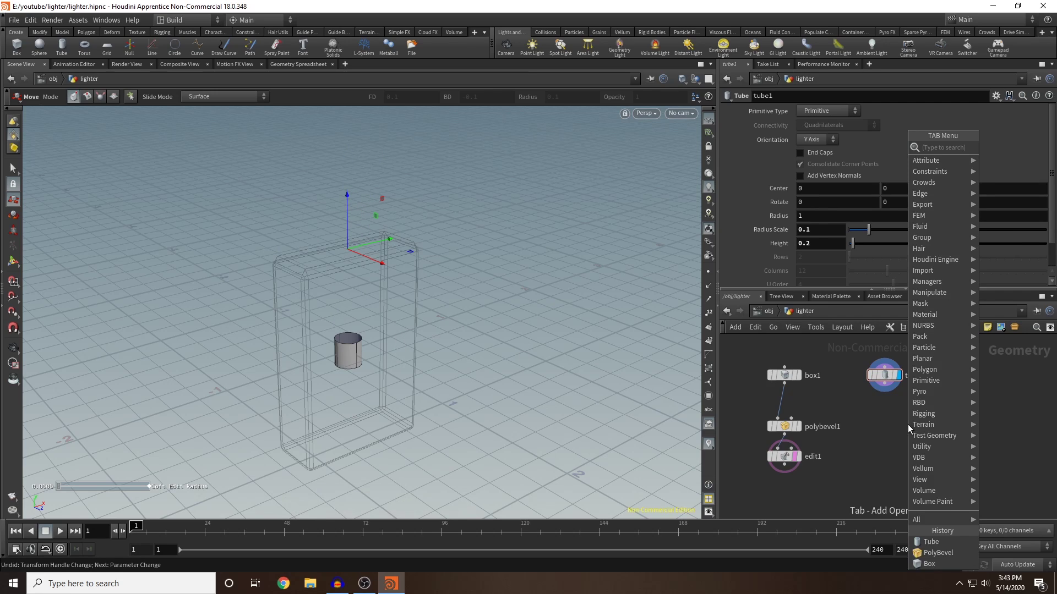
text(transf)
key(Return)
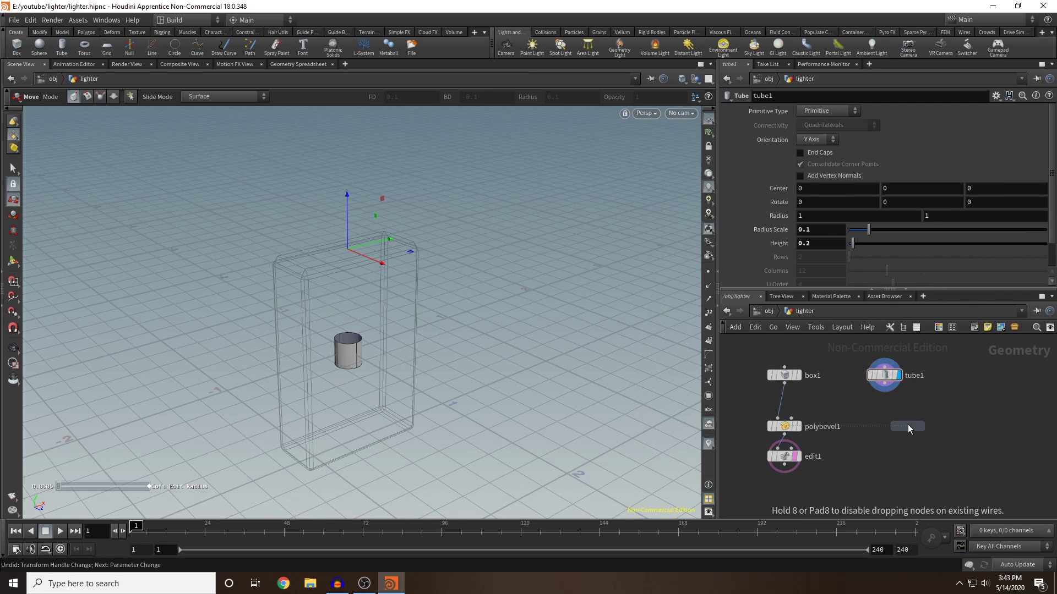
click(886, 426)
drag(885, 383, 884, 417)
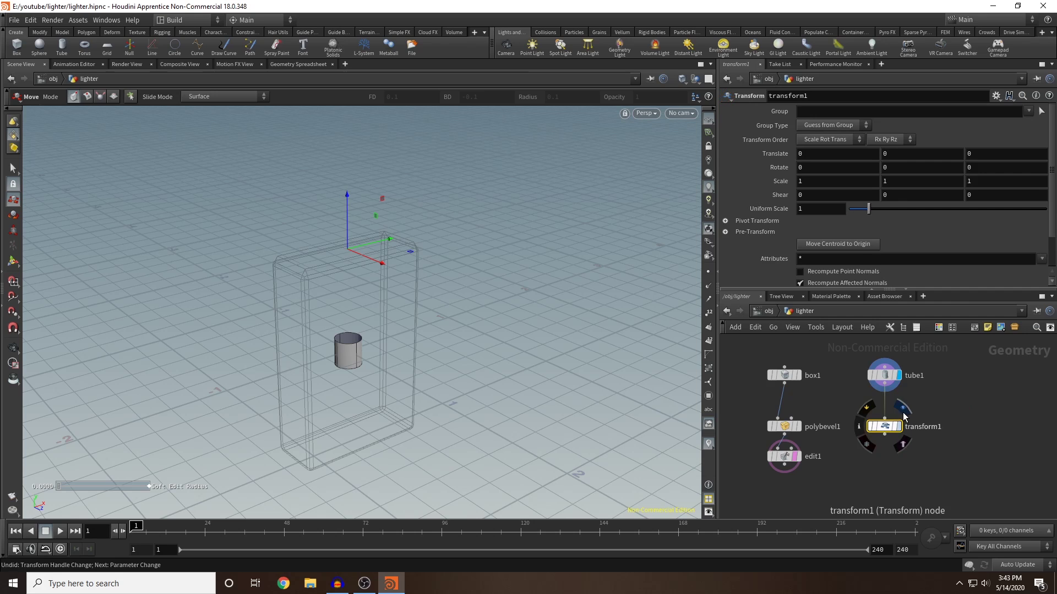
click(899, 427)
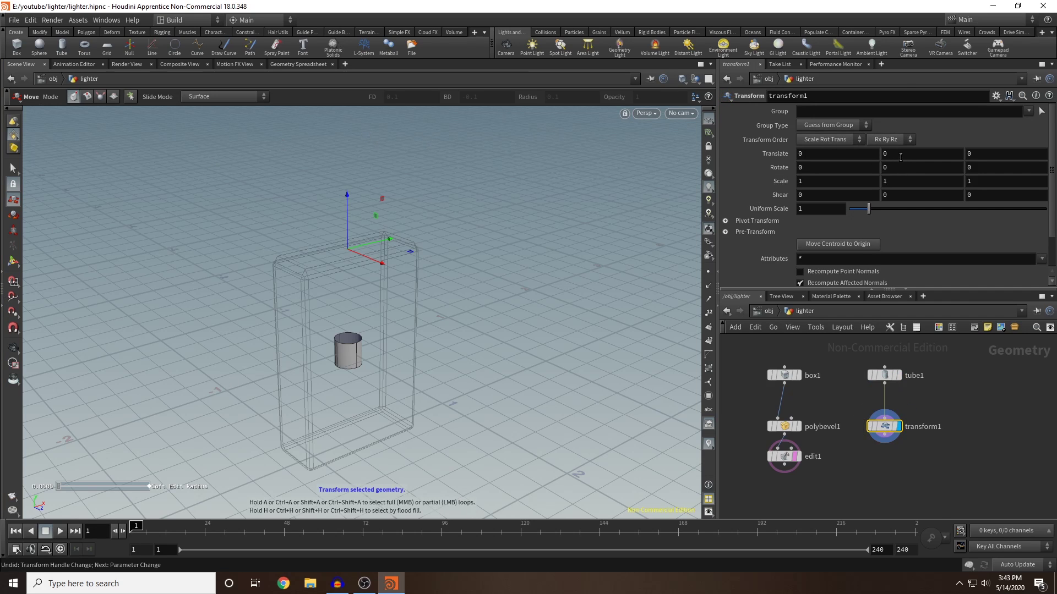
Position the tube at the top of the body with a Y translate of 0.78 and a uniform scale of 1.48
middle_drag(901, 158, 939, 152)
alt+drag(356, 262, 526, 264)
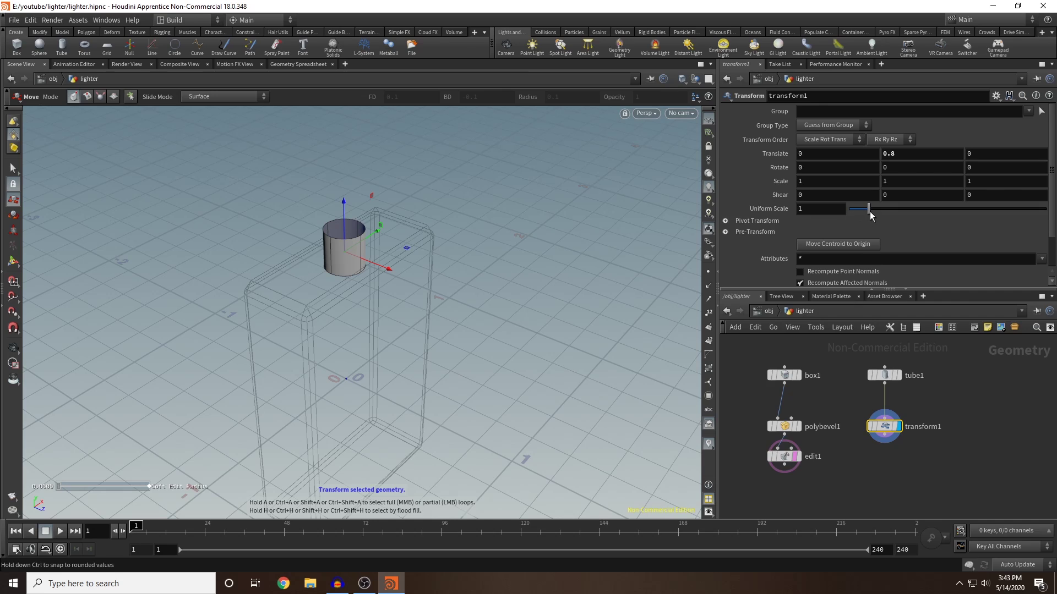
drag(869, 210, 877, 212)
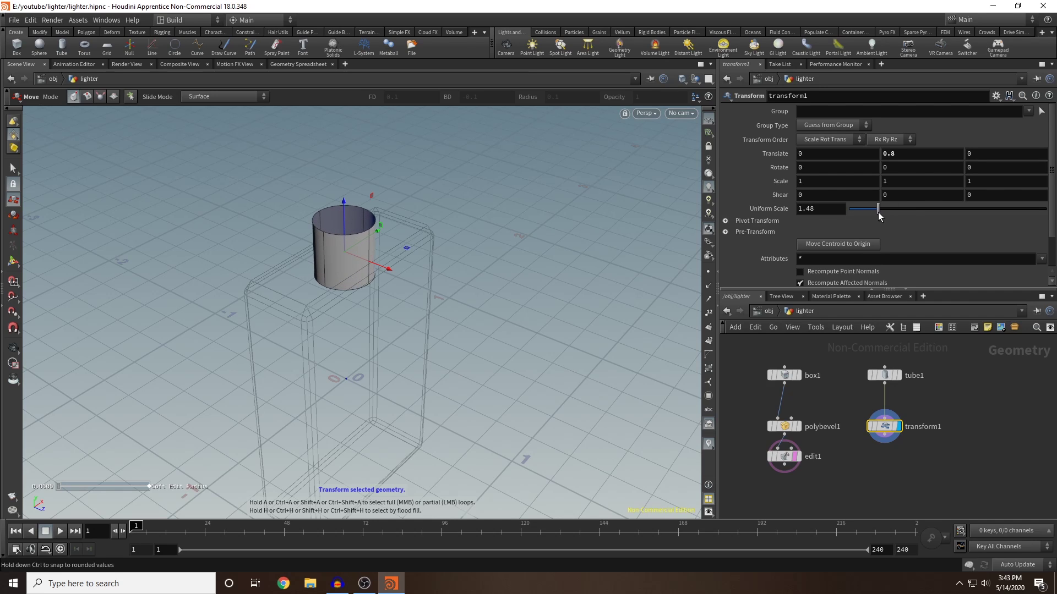
alt+drag(495, 295, 474, 282)
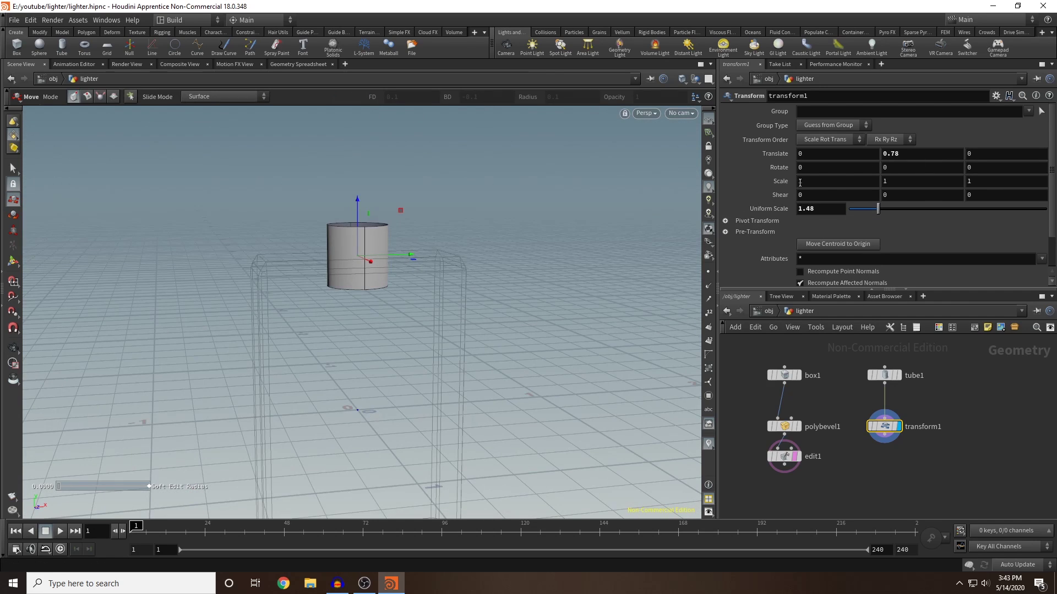
alt+drag(484, 229, 454, 243)
key(t)
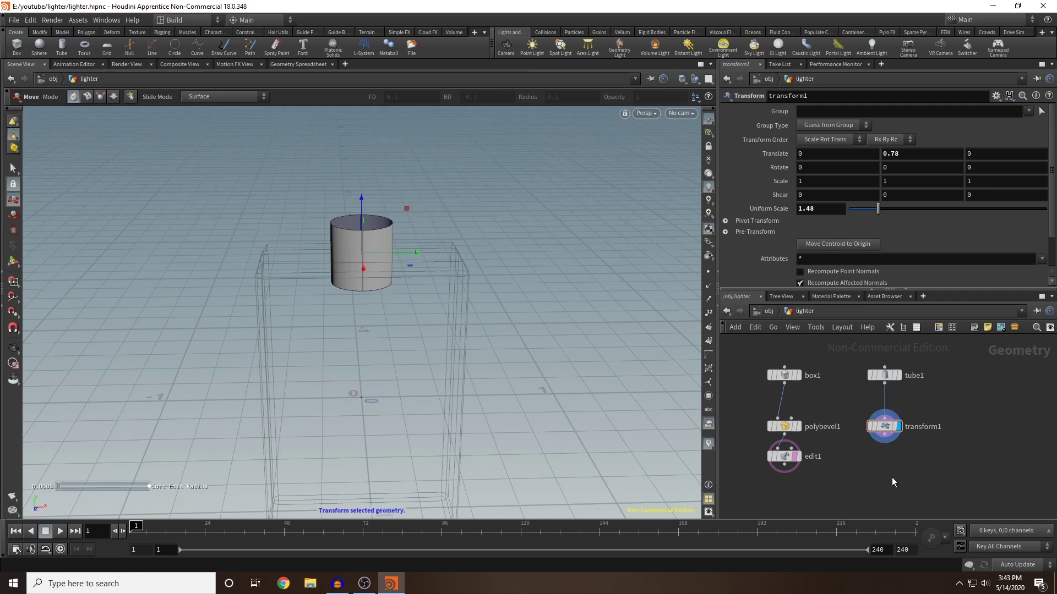
Add a Scatter node, connect it below transform1, and display the scattered points
middle_drag(884, 465, 875, 439)
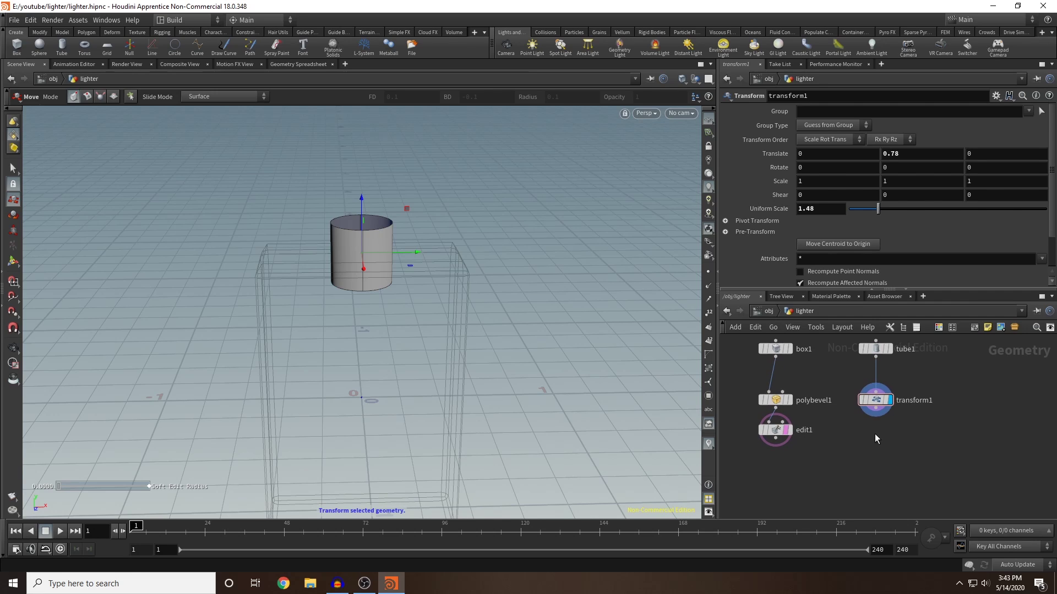
key(Tab)
text(merge)
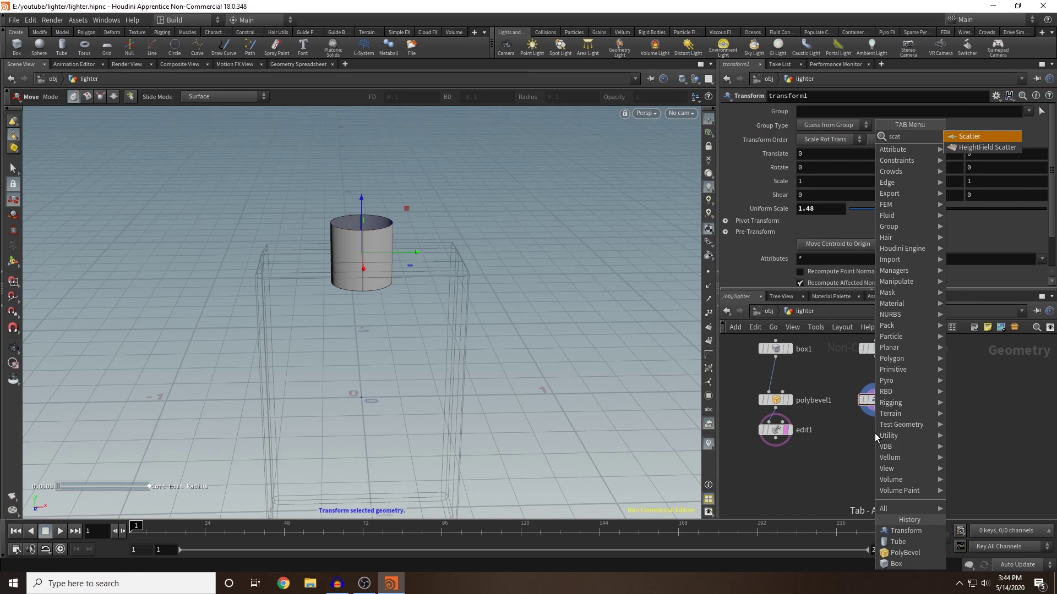
key(Return)
click(882, 437)
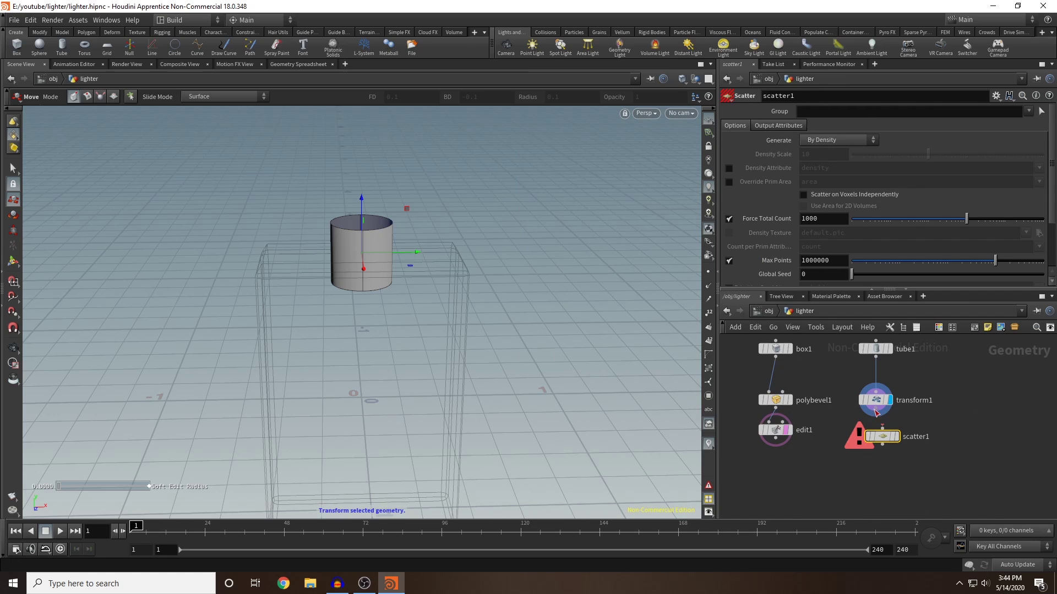
drag(876, 411, 905, 429)
click(901, 420)
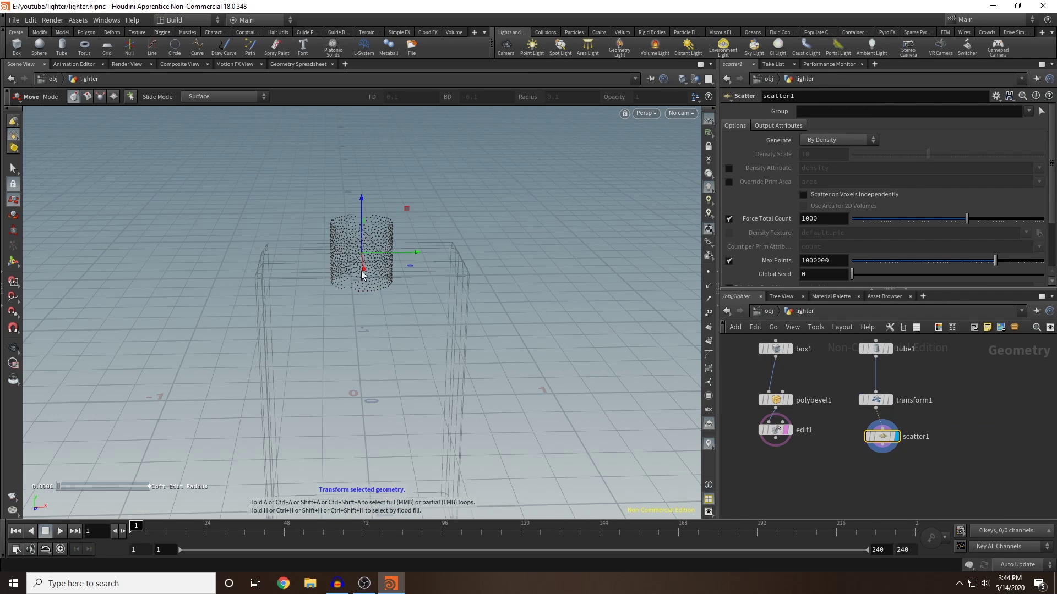
Set the Scatter node's forced total count to 50 points
key(Escape)
mouse_move(401, 229)
mouse_down()
mouse_move(464, 233)
mouse_move(436, 259)
mouse_move(467, 335)
mouse_move(398, 315)
mouse_move(370, 278)
mouse_move(420, 238)
mouse_up()
key(t)
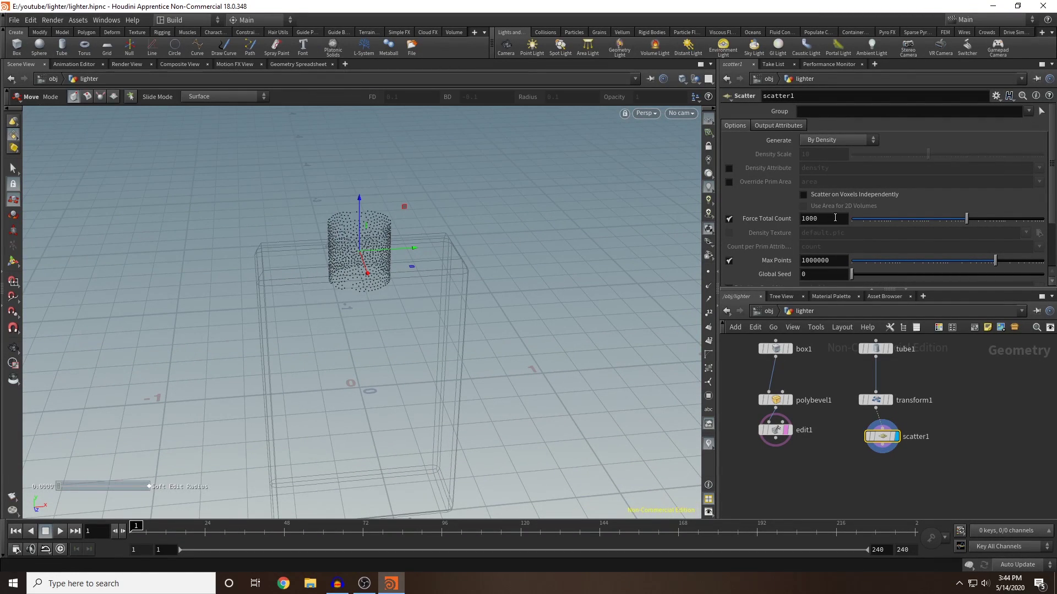
double_click(835, 218)
text(50)
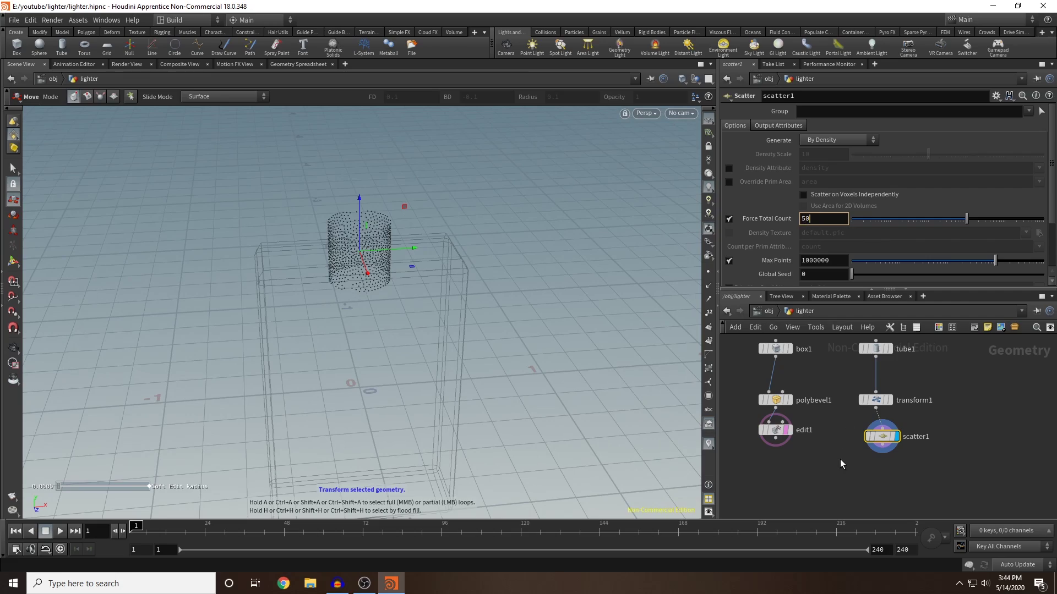
key(Return)
key(Escape)
drag(425, 252, 351, 219)
key(t)
Add a Sphere node beside the tube's node chain
middle_drag(1004, 441, 982, 450)
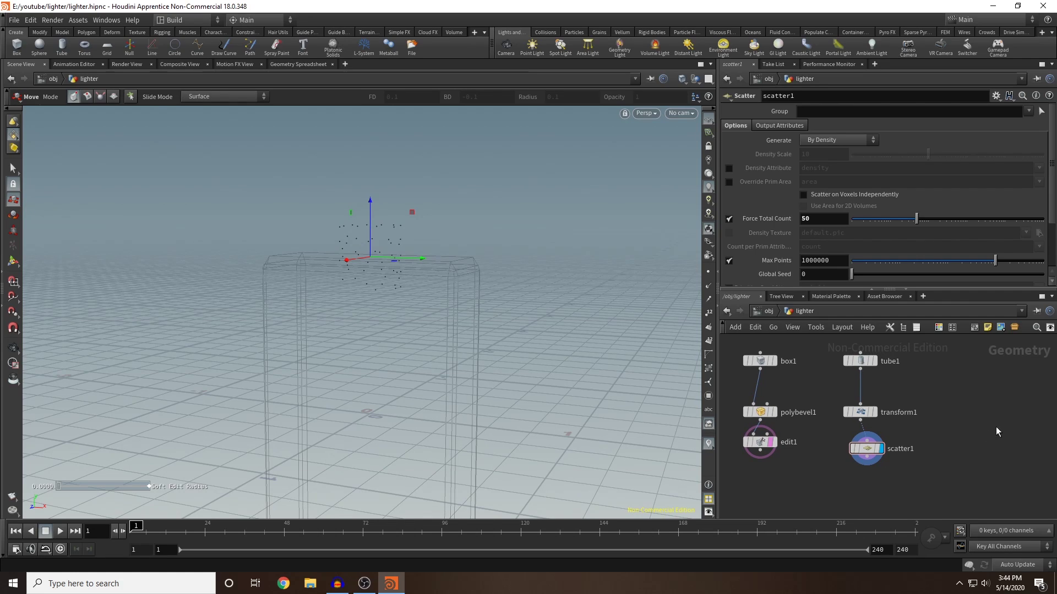
middle_drag(996, 428, 963, 432)
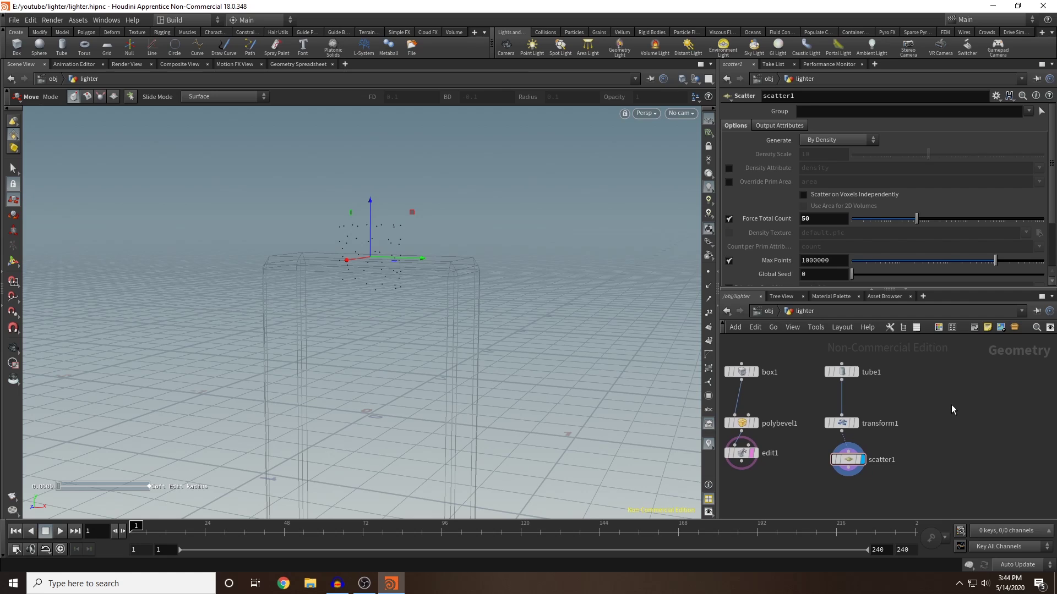
key(Tab)
text(sphere)
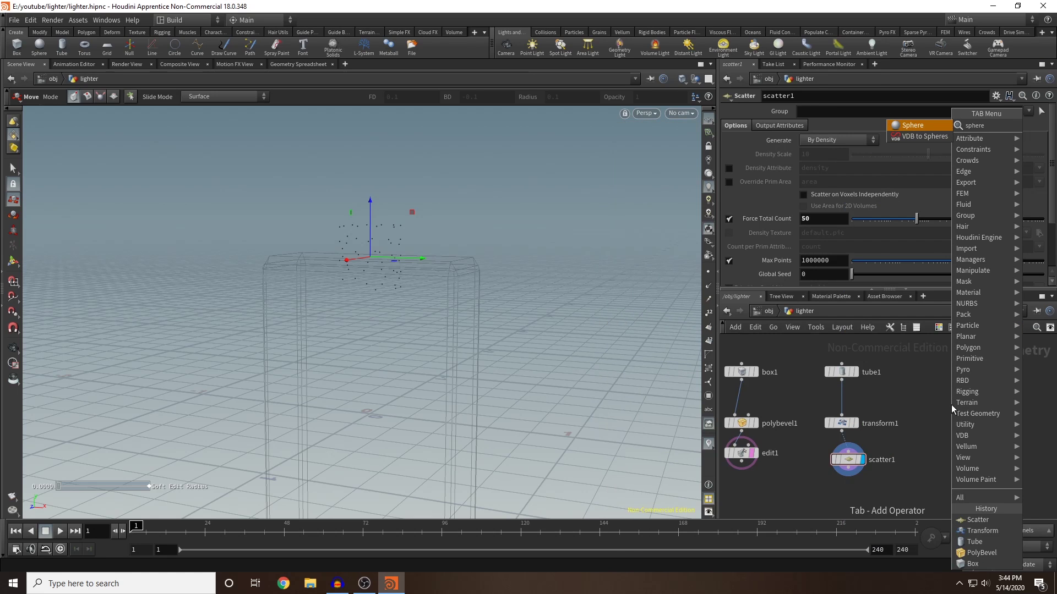
key(Return)
click(951, 404)
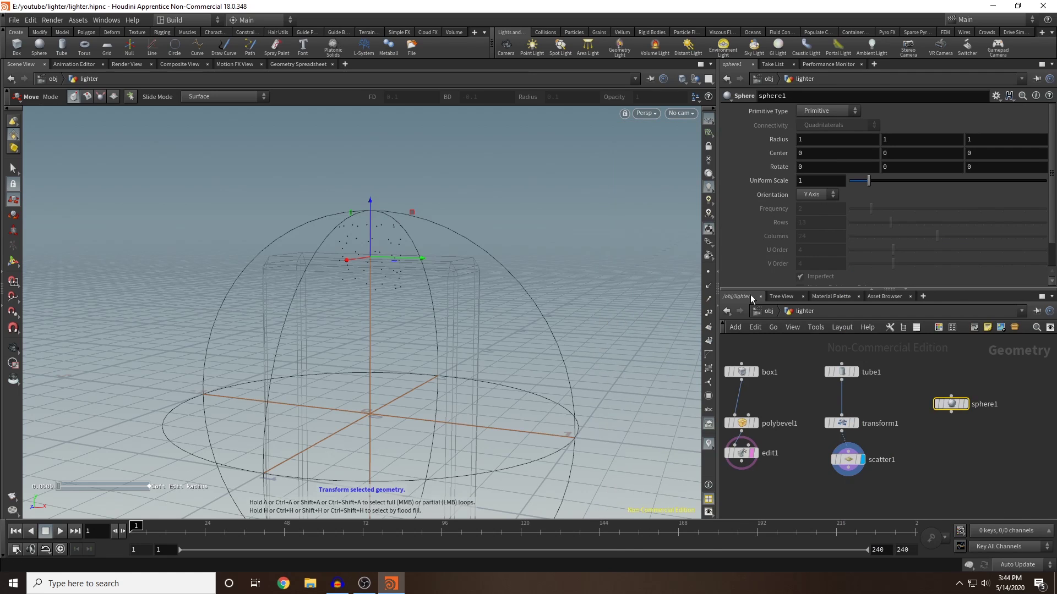
Shrink the sphere by setting its uniform scale first to .03 and then to .05
drag(868, 182, 850, 180)
click(820, 181)
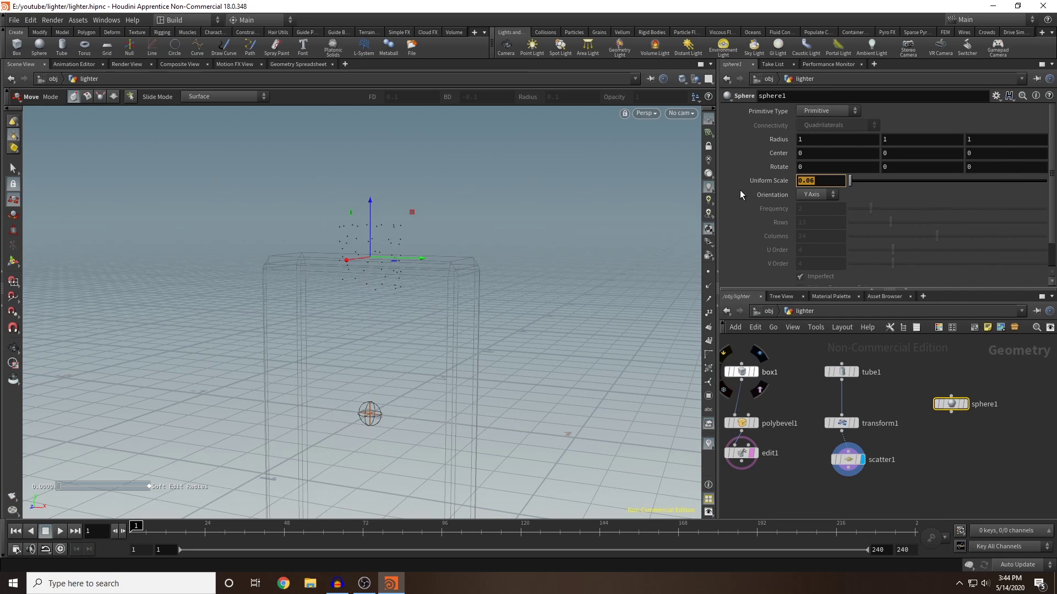
text(.03)
key(Return)
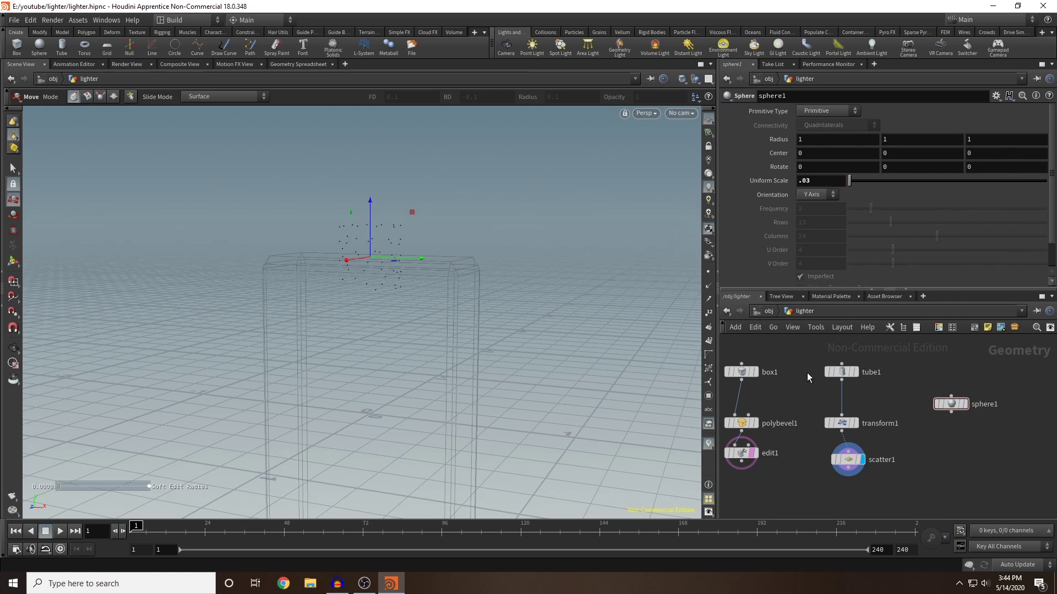
click(804, 182)
text(5)
key(Return)
Display the sphere with the scattered points templated to compare its size with the point spread
click(960, 391)
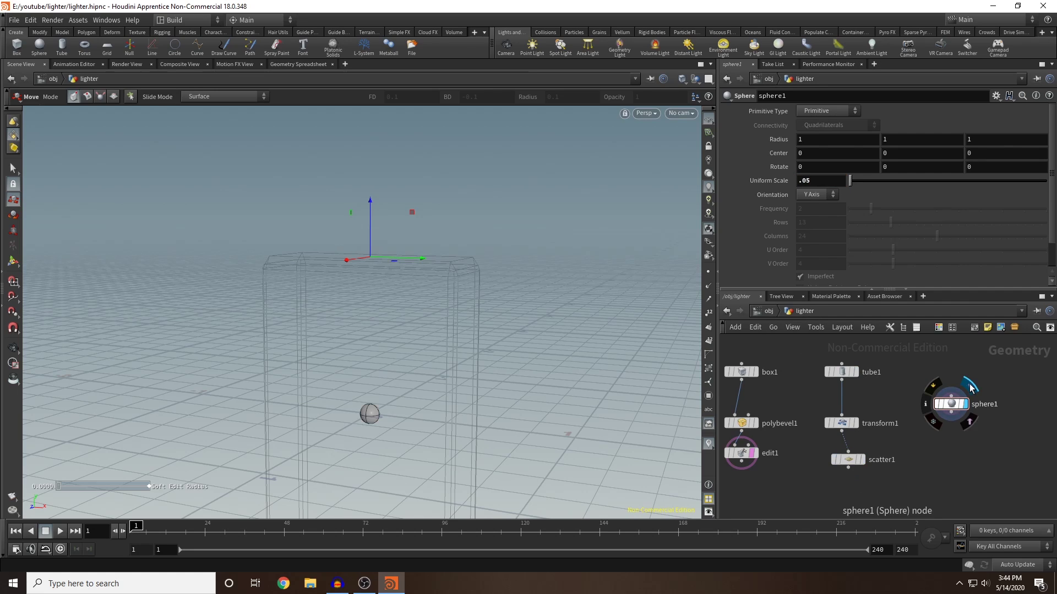
click(876, 476)
key(Escape)
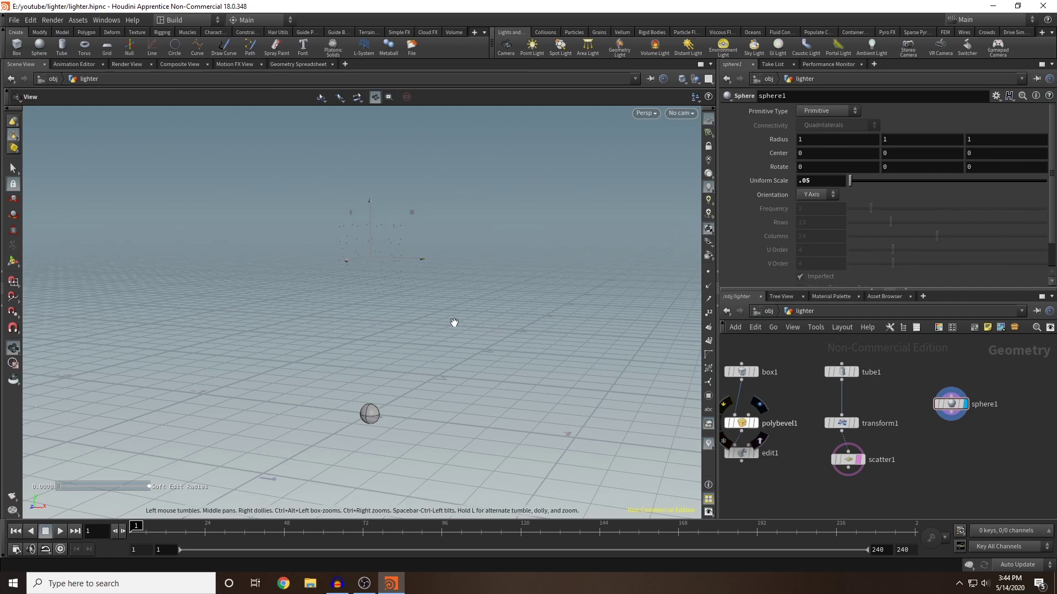
drag(453, 323, 481, 321)
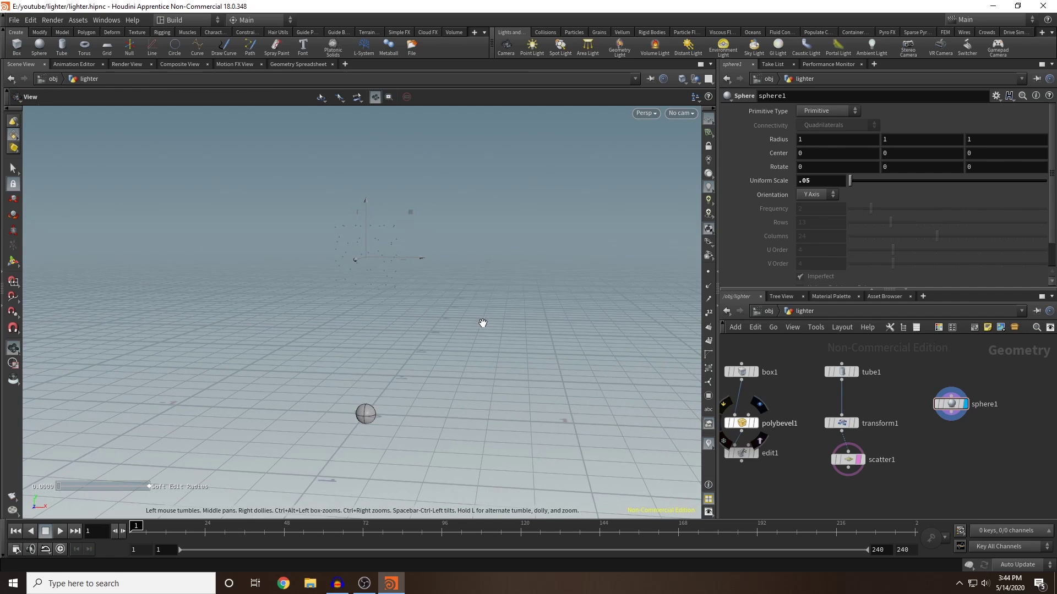
key(t)
Set the sphere's uniform scale to .03 and display the scattered points again
click(806, 182)
text(.05)
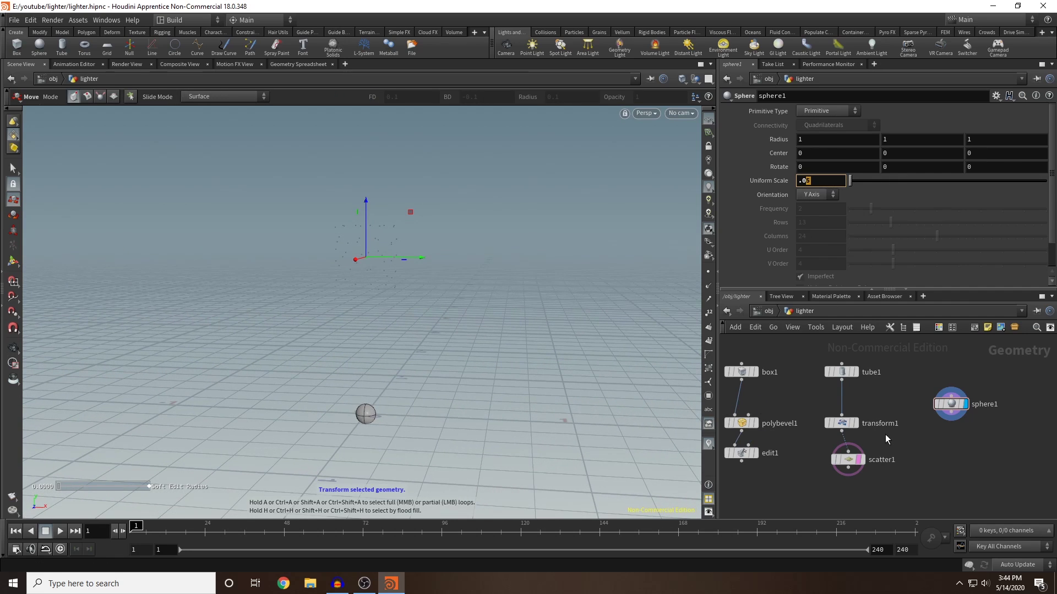
key(Return)
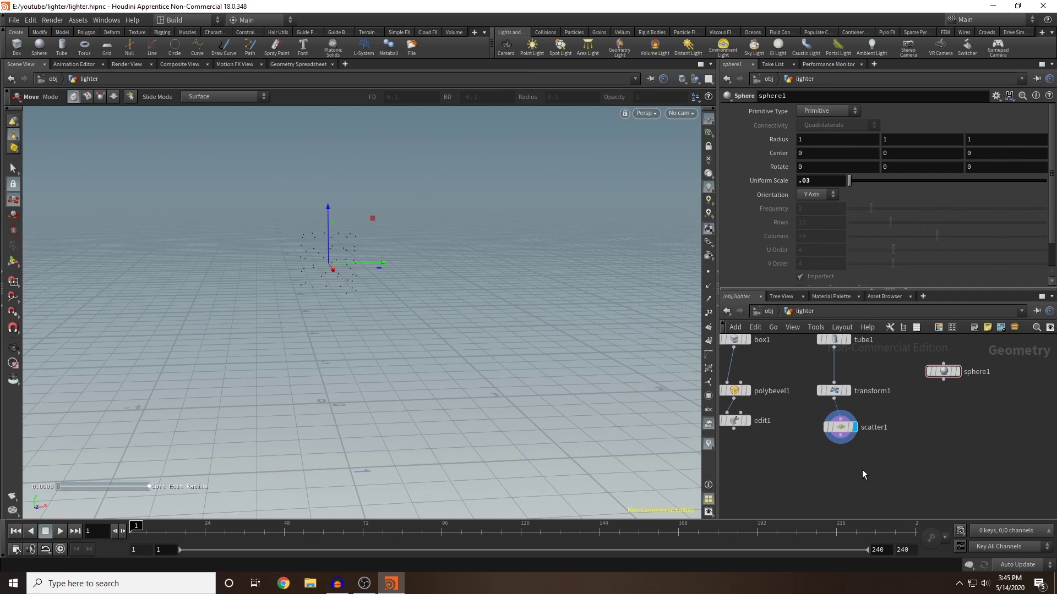
Add a Copy to Points node below the scatter node
key(Tab)
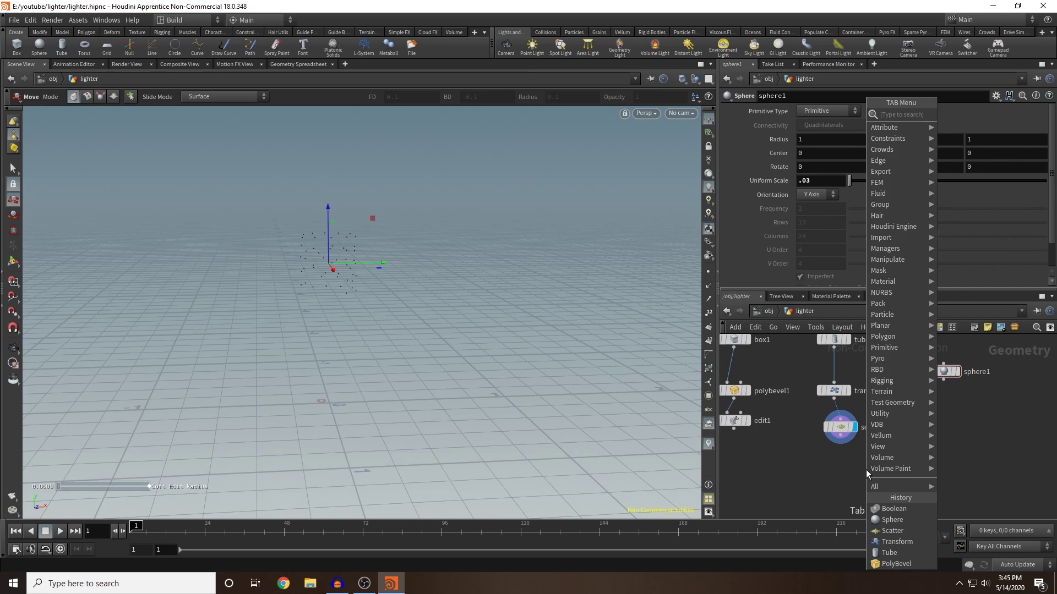
text(copy to poin)
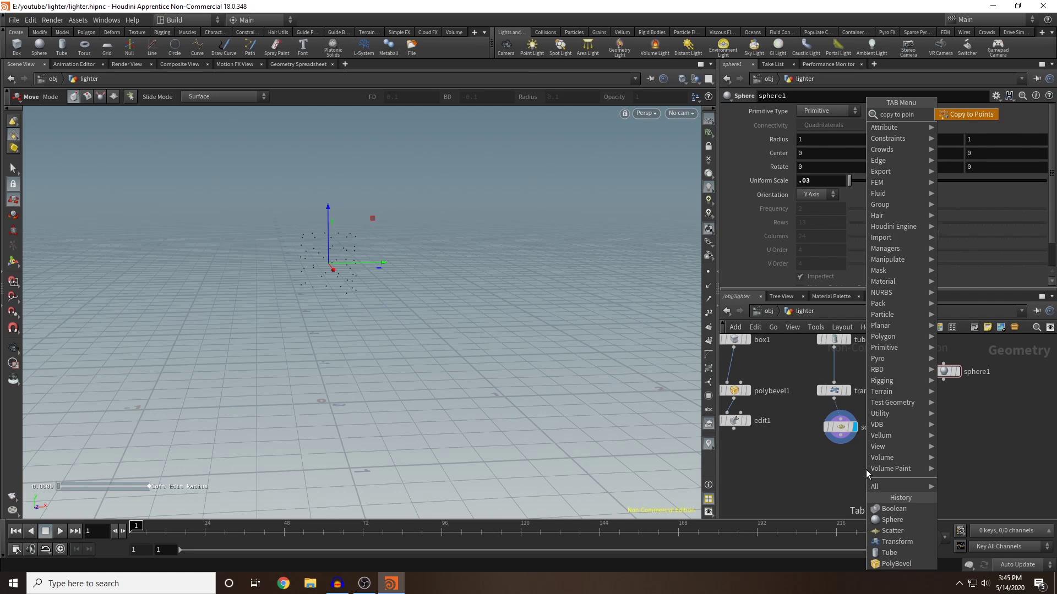
key(Return)
click(887, 467)
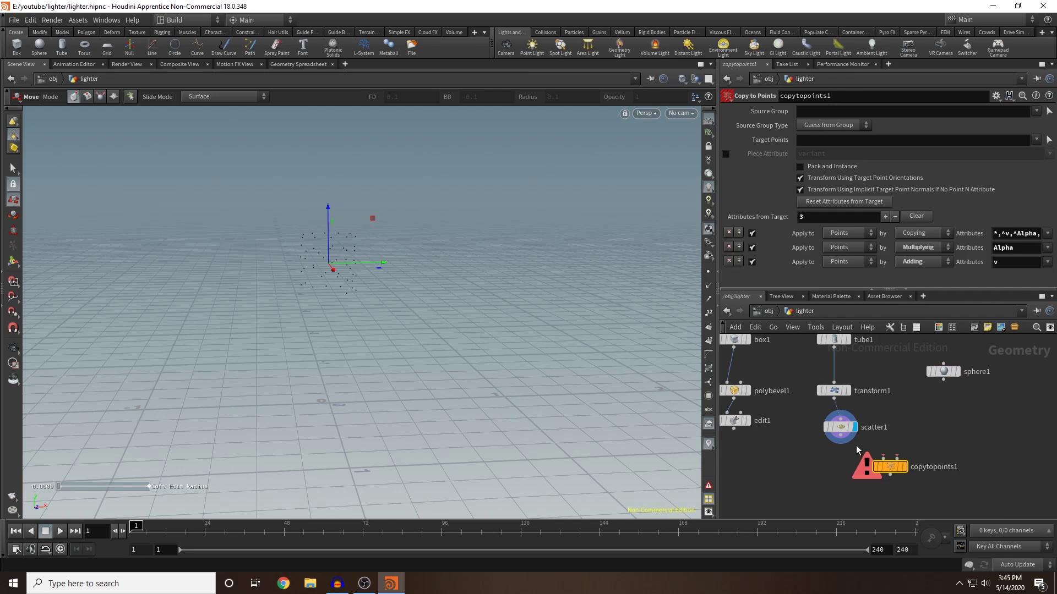
Wire the scatter node into the Copy to Points target input and the sphere into its source input, and display the copied spheres
drag(840, 437, 901, 467)
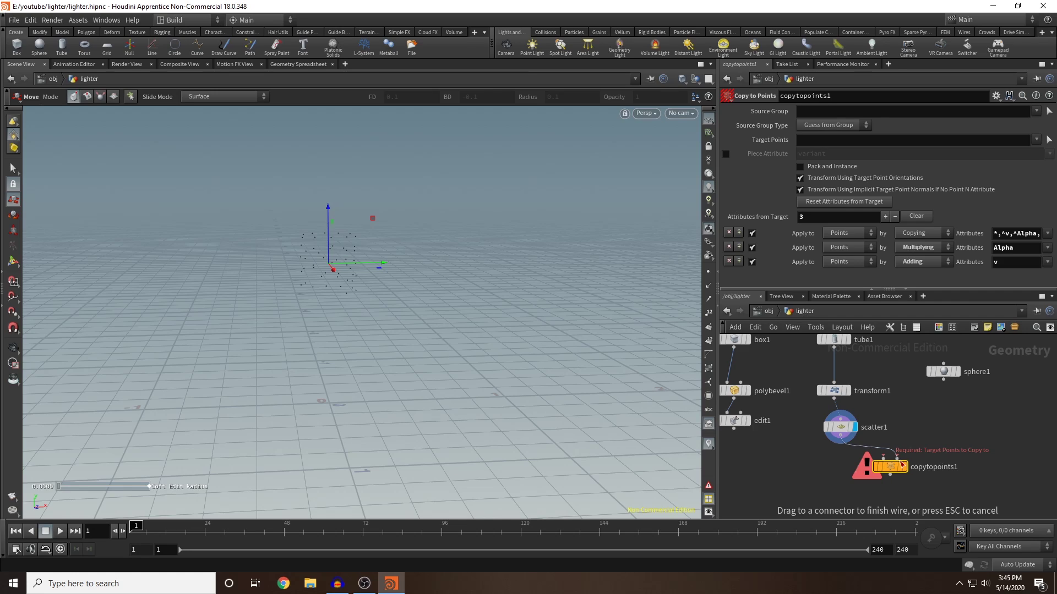
click(901, 465)
click(943, 379)
click(885, 460)
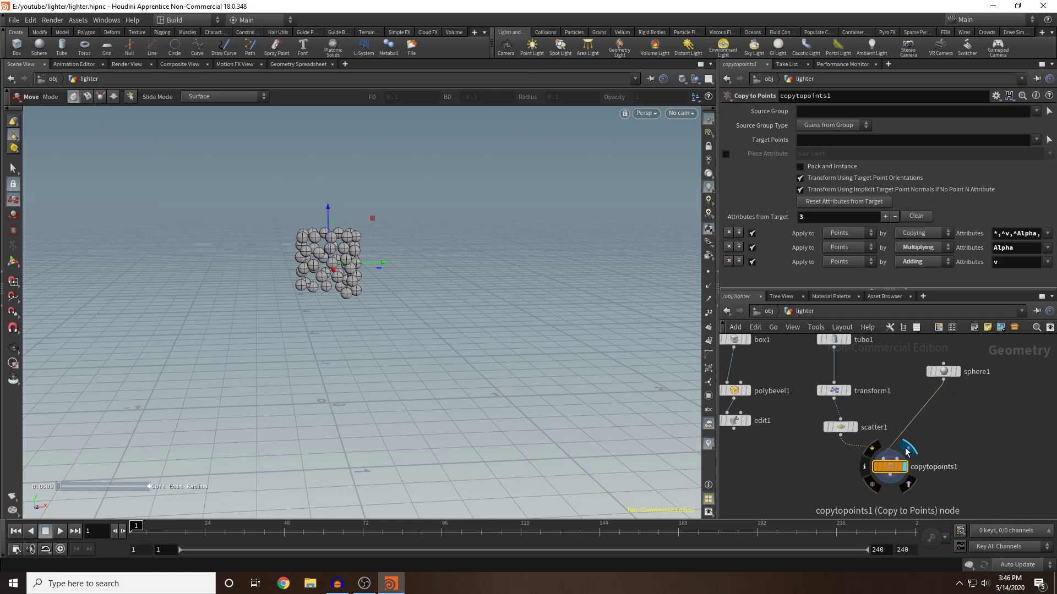
alt+drag(450, 322, 266, 296)
mouse_move(361, 262)
alt+mouse_down()
mouse_move(314, 295)
mouse_move(361, 306)
mouse_move(345, 271)
alt+mouse_up()
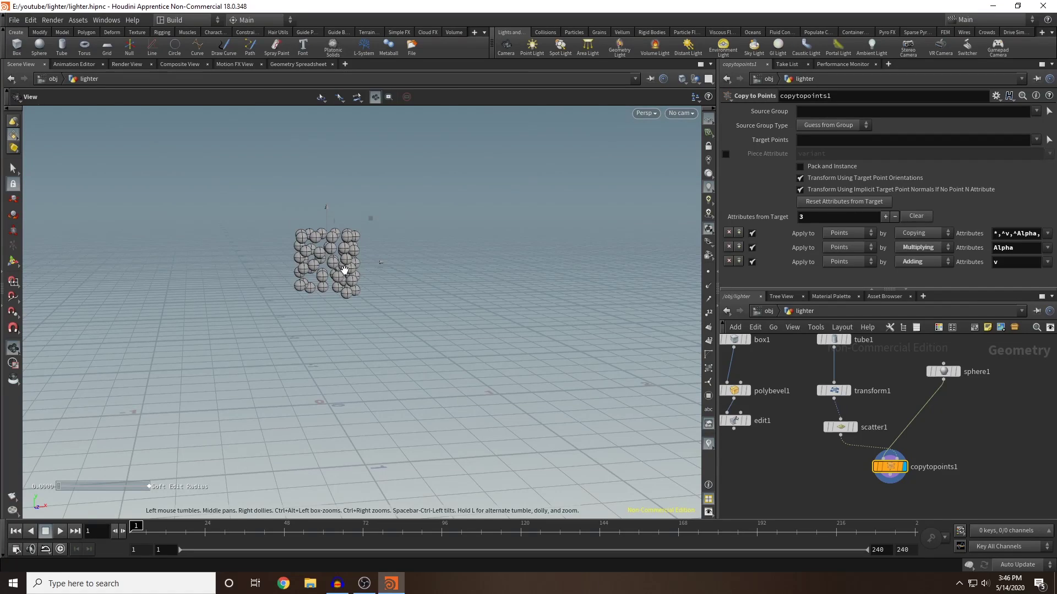
Reduce the sphere's uniform scale to 0.025
key(Return)
click(943, 371)
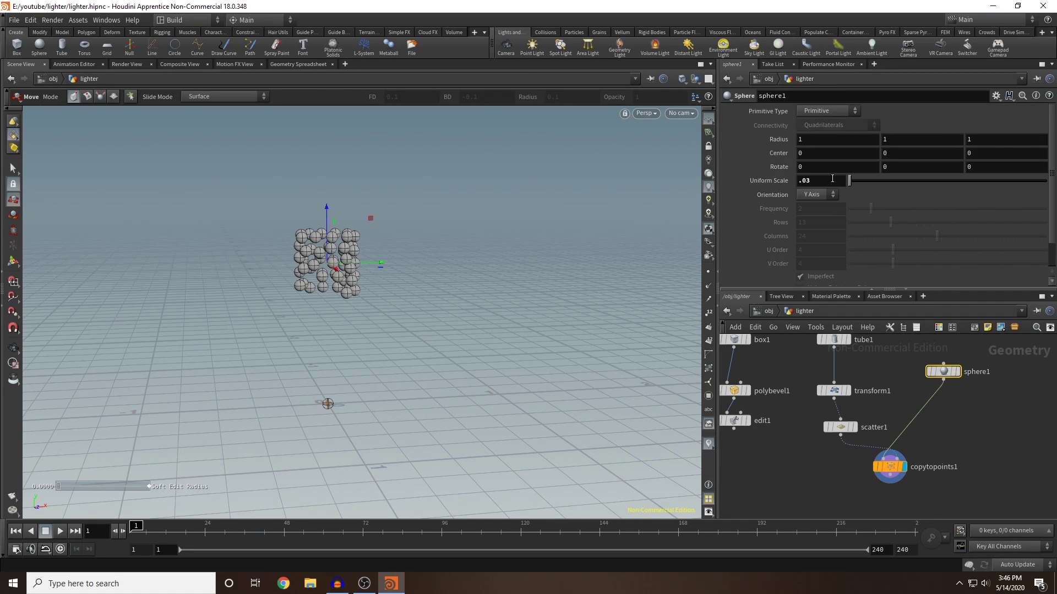
mouse_move(832, 179)
middle_down()
mouse_move(835, 203)
mouse_move(817, 198)
mouse_move(832, 178)
middle_up()
click(827, 487)
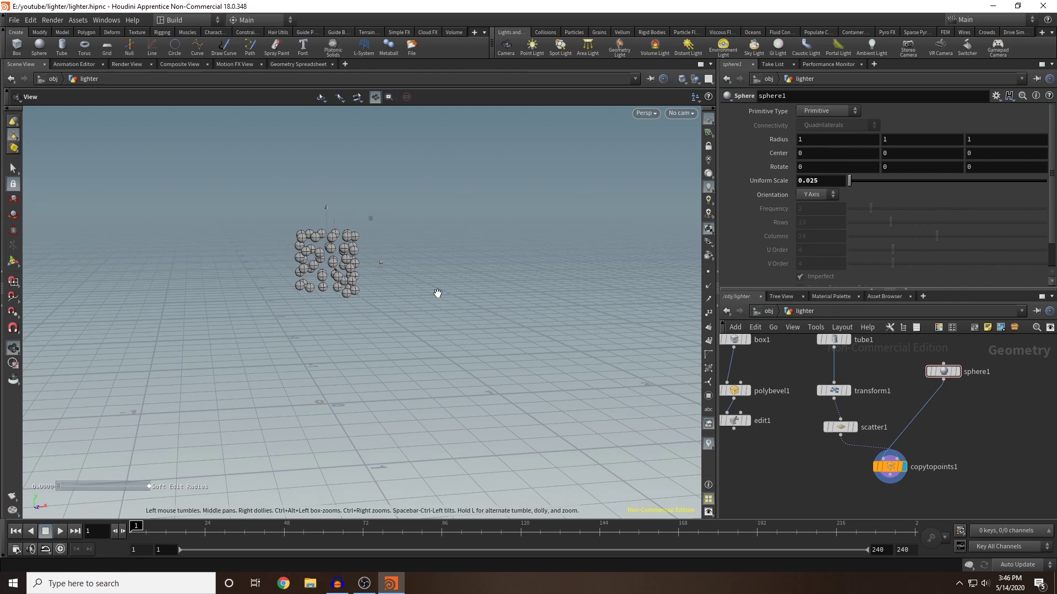
alt+drag(436, 295, 404, 298)
Shift the Copy to Points node aside and add a Boolean node below the scatter chain
middle_drag(817, 454, 804, 402)
drag(871, 419, 897, 422)
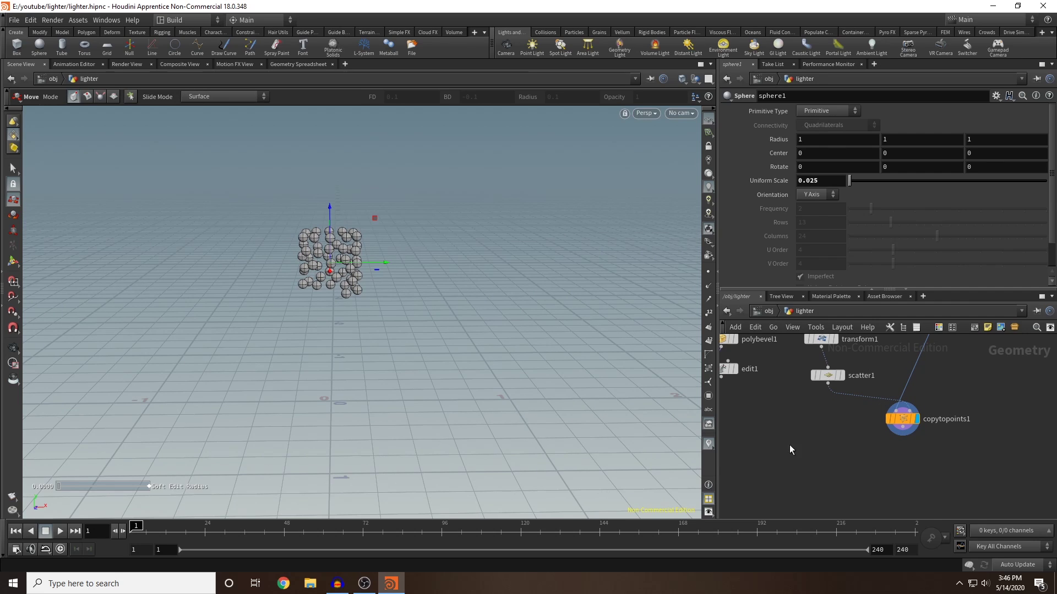
key(Tab)
text(boolean)
key(Return)
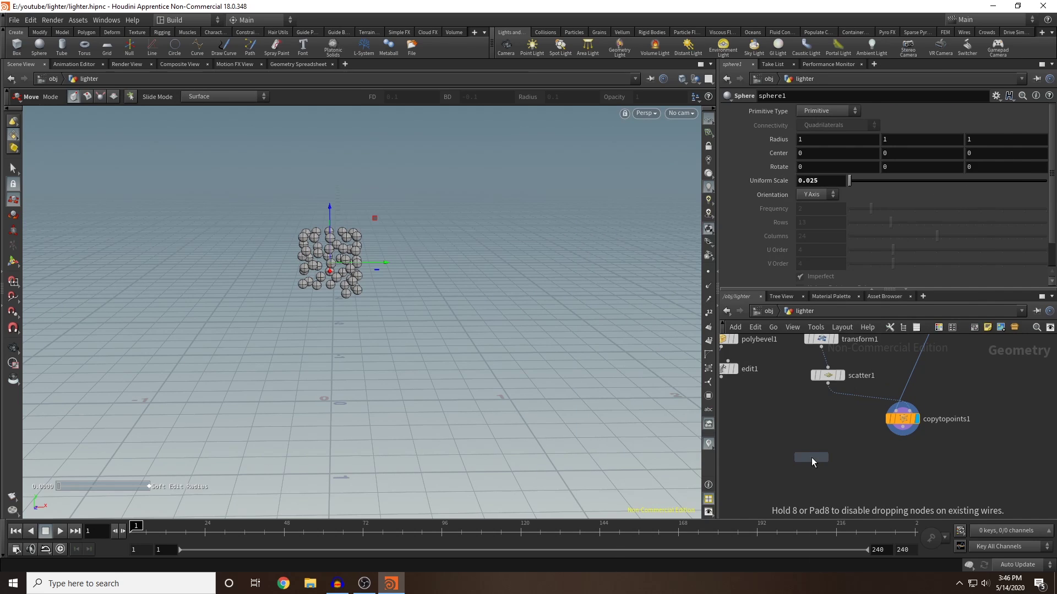
click(843, 466)
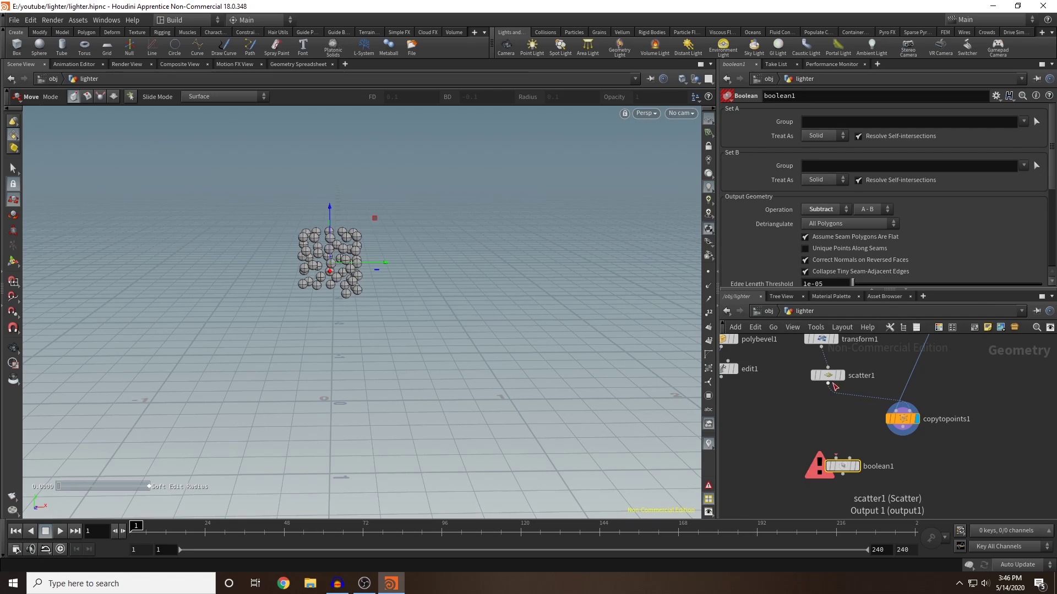
Connect the tube's transform node to the Boolean's first input and the copied spheres to its second input
middle_drag(826, 358, 845, 380)
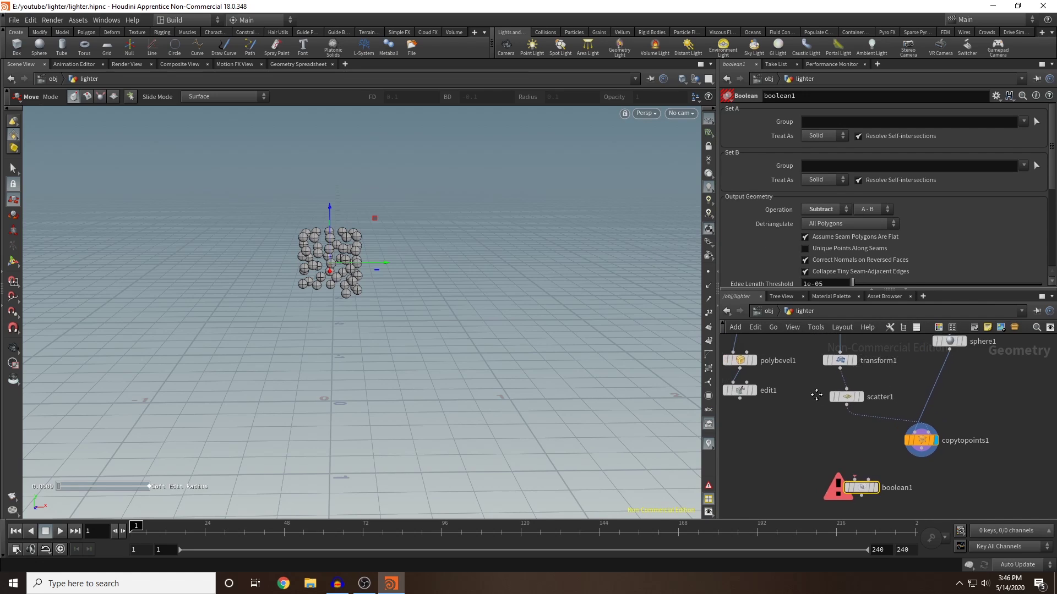
click(845, 375)
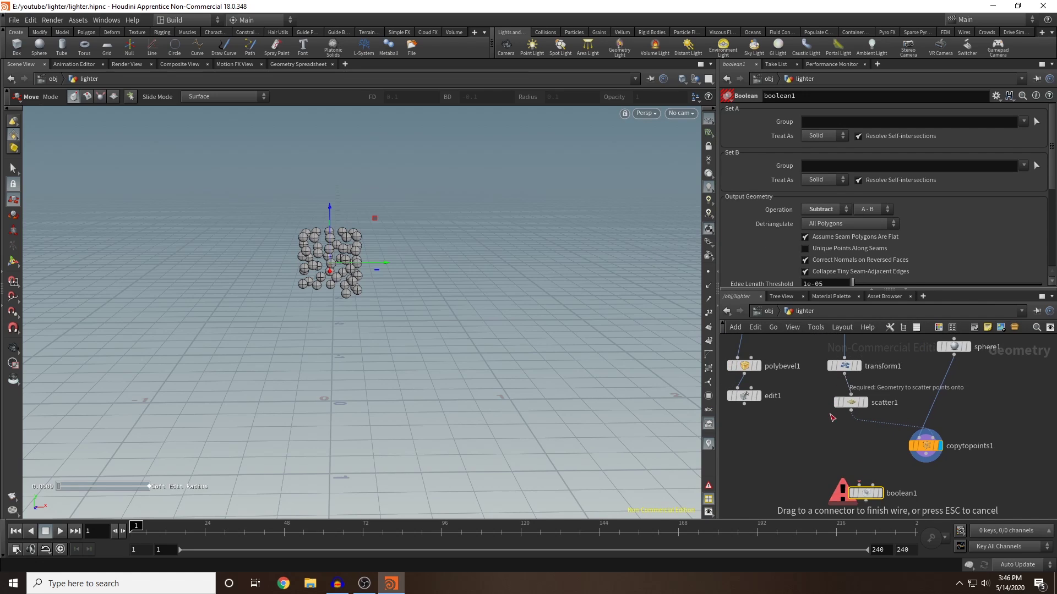
click(860, 484)
middle_drag(952, 482, 963, 454)
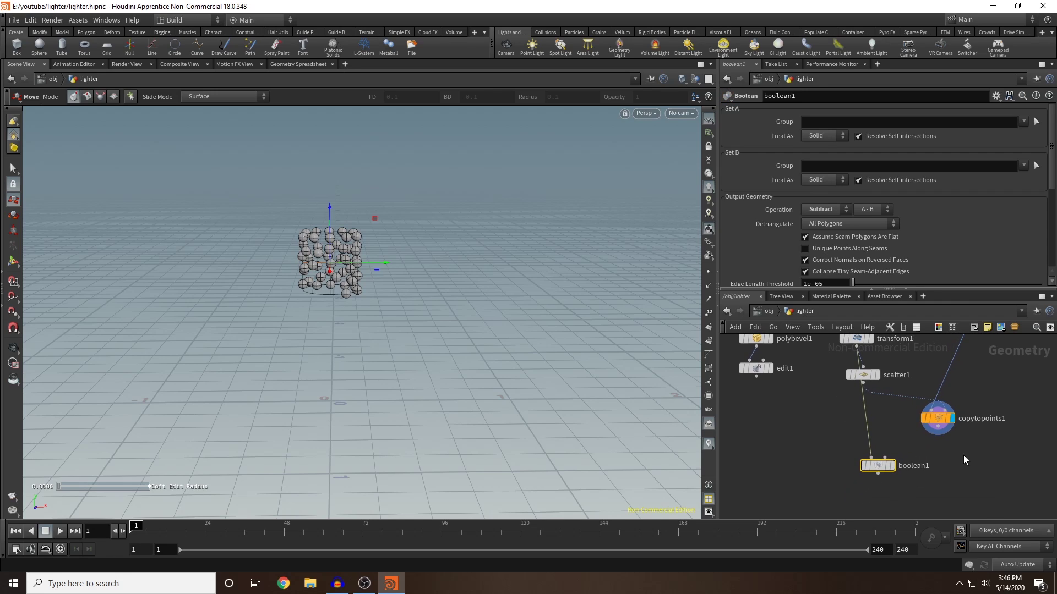
click(938, 435)
click(879, 465)
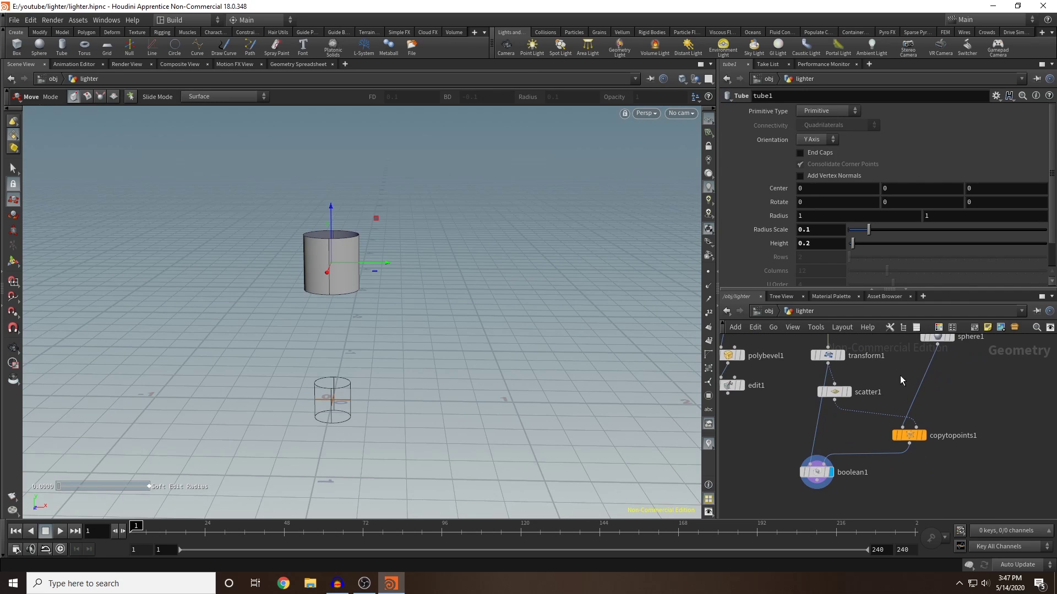
Change the sphere's primitive type to Polygon
middle_drag(901, 376, 906, 431)
click(944, 391)
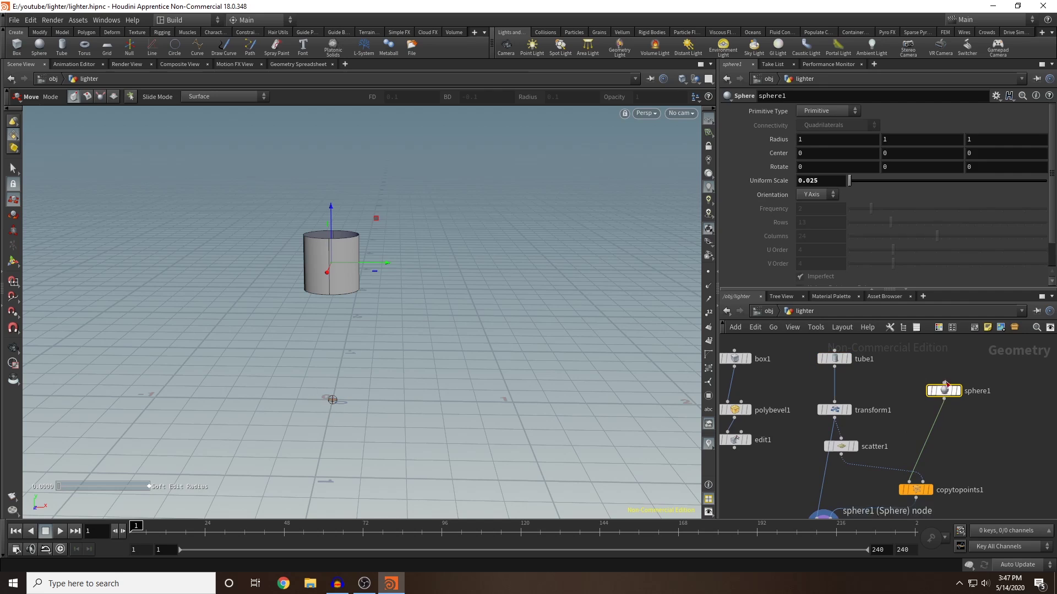
click(829, 111)
click(828, 131)
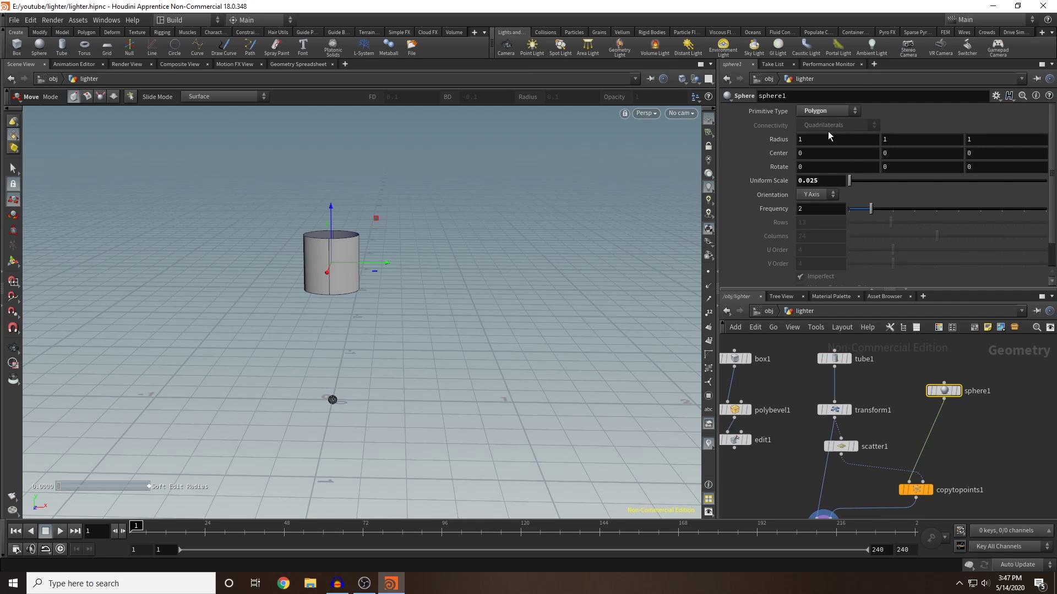
Change the tube's primitive type to Polygon and raise its column count to 55
click(832, 359)
click(825, 111)
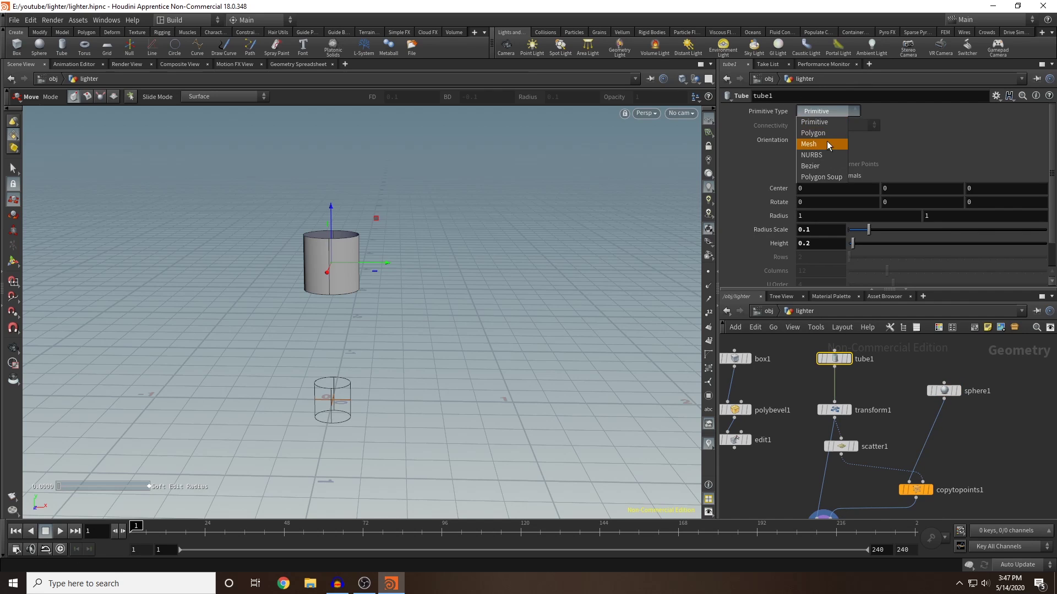
click(824, 135)
alt+drag(454, 277, 549, 280)
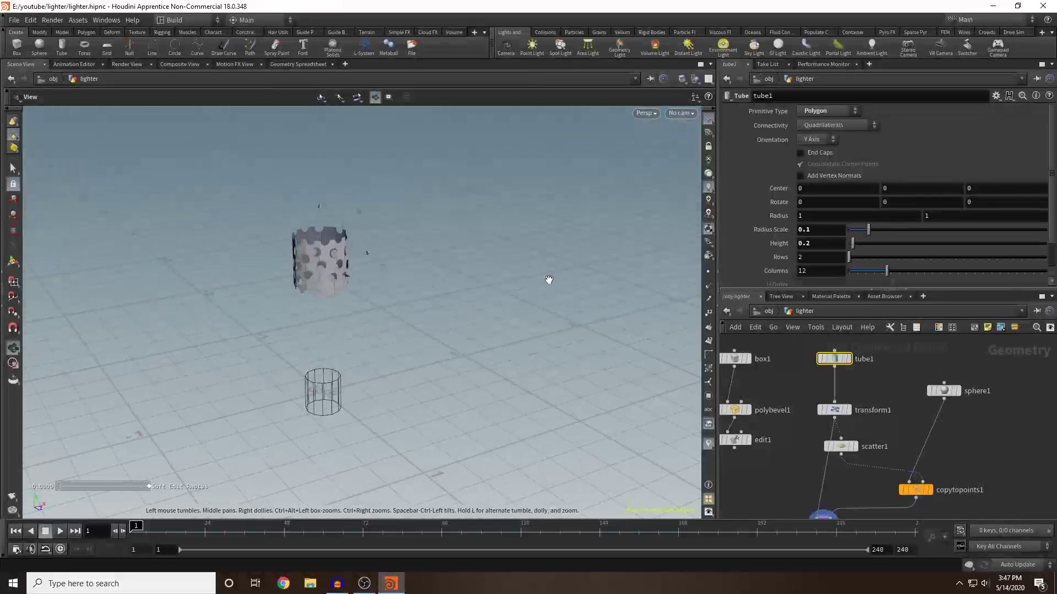
alt+drag(352, 250, 297, 266)
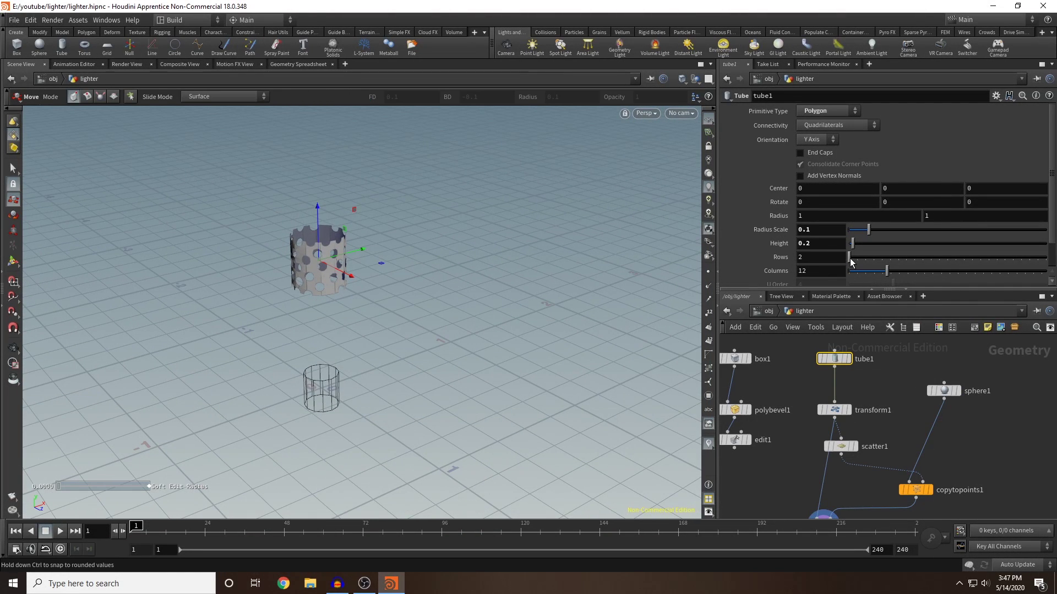
drag(886, 272, 1044, 271)
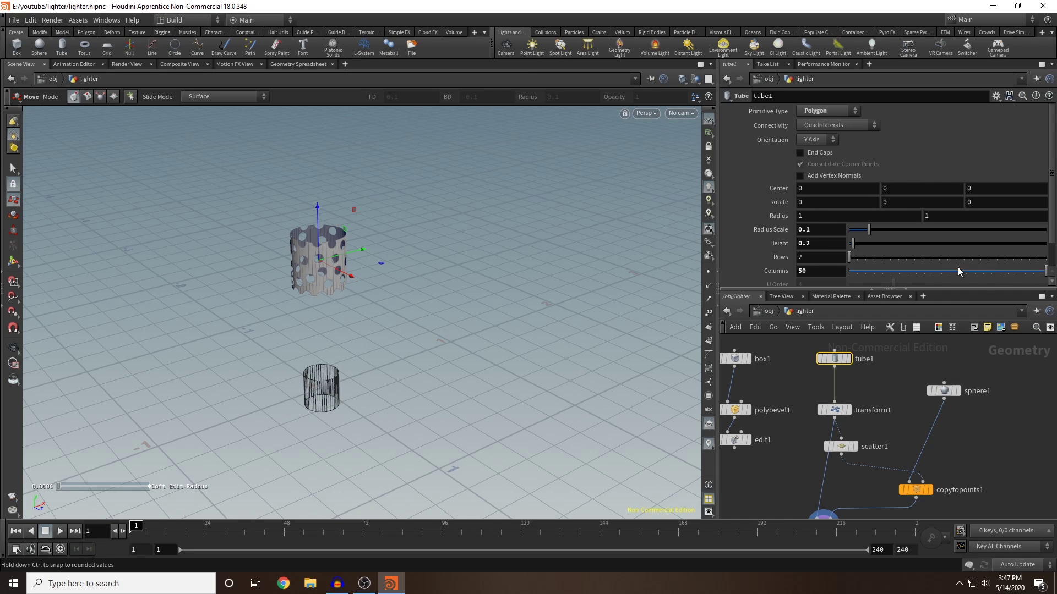
middle_drag(832, 269, 867, 265)
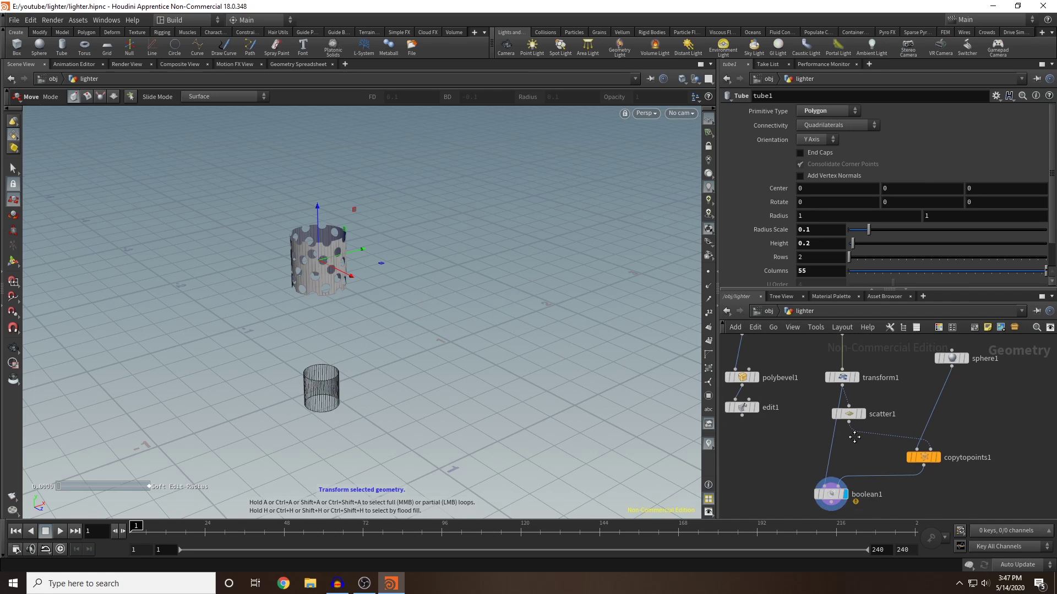
Combine the box's edit node and the tube's Boolean node in a new Merge node and display the result
key(Tab)
text(merg)
key(Return)
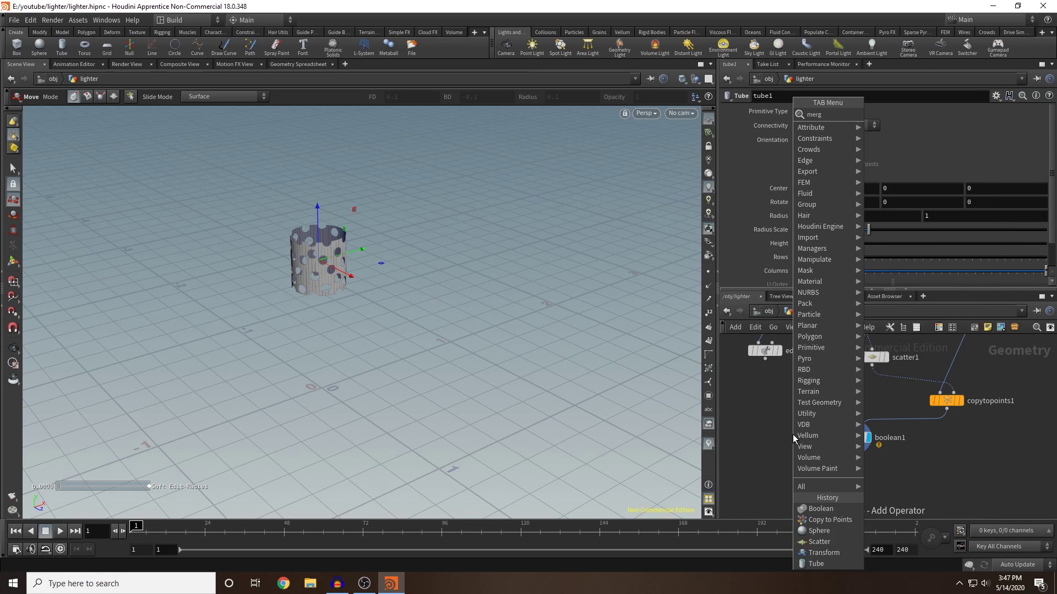
click(784, 463)
drag(765, 359, 784, 454)
drag(854, 445, 791, 455)
click(805, 447)
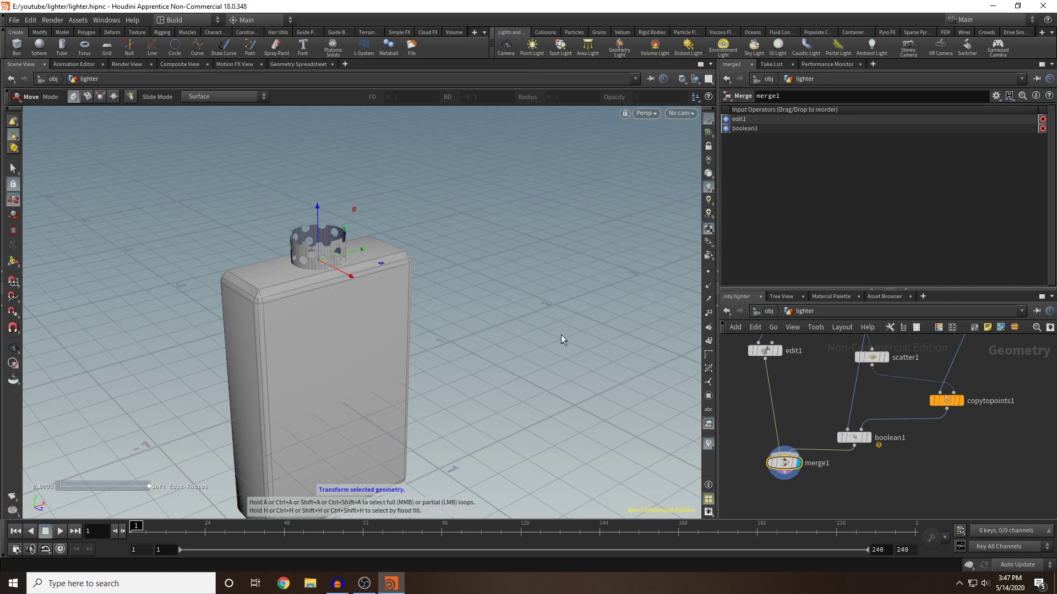
alt+drag(561, 334, 489, 303)
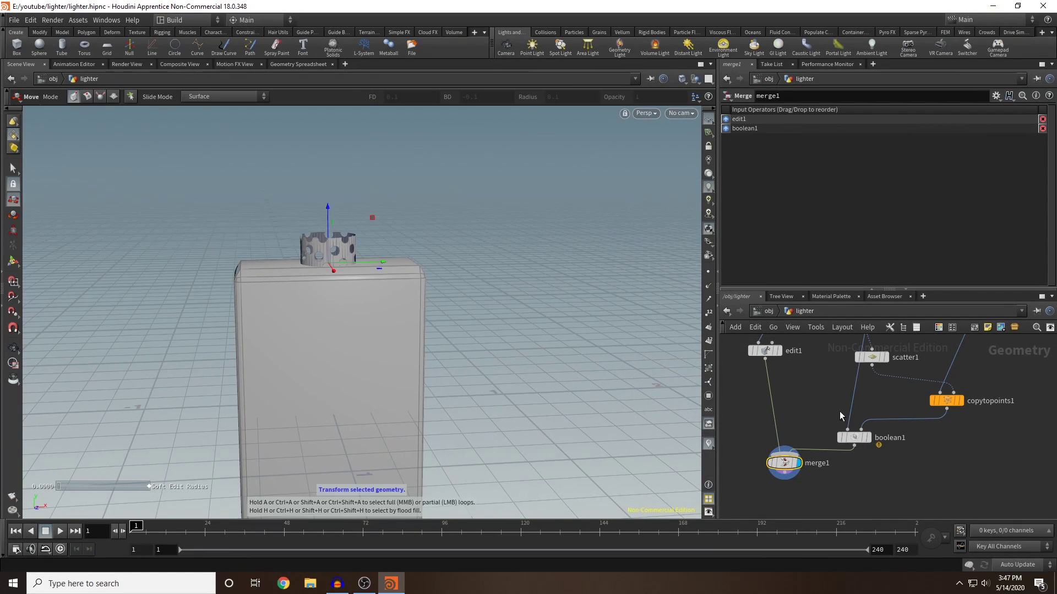
Reposition the tube through its transform node with a Y translation of 0.88 and an X translation of -0.1
middle_drag(826, 400, 839, 448)
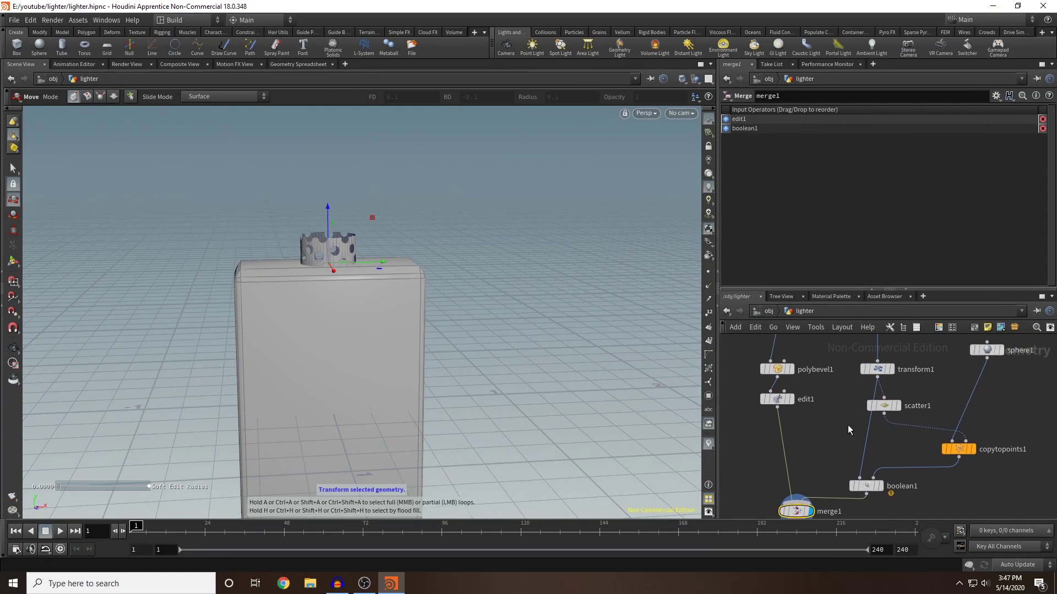
click(877, 371)
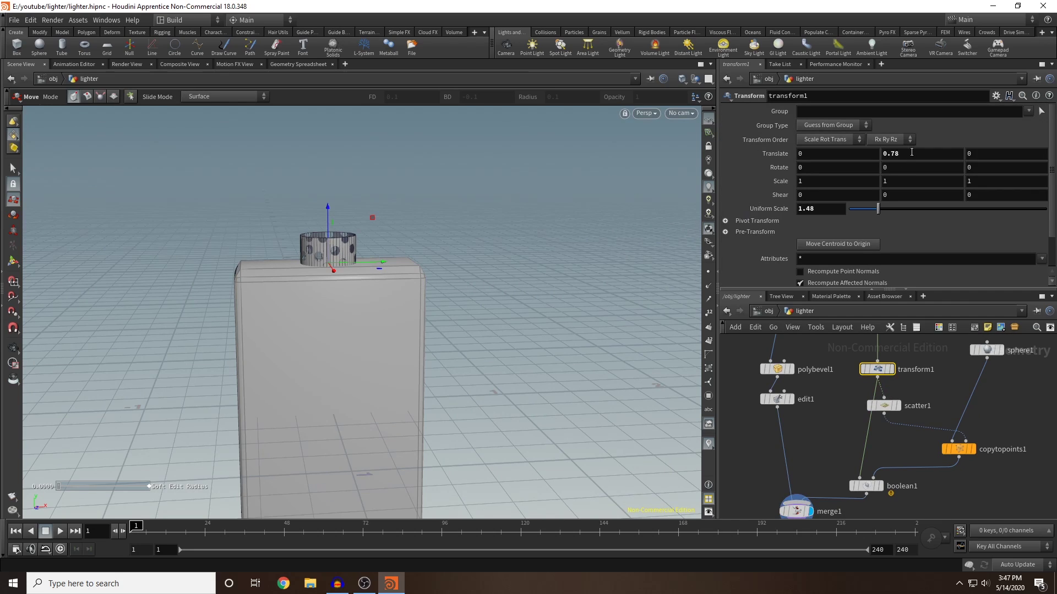
middle_drag(911, 152, 929, 154)
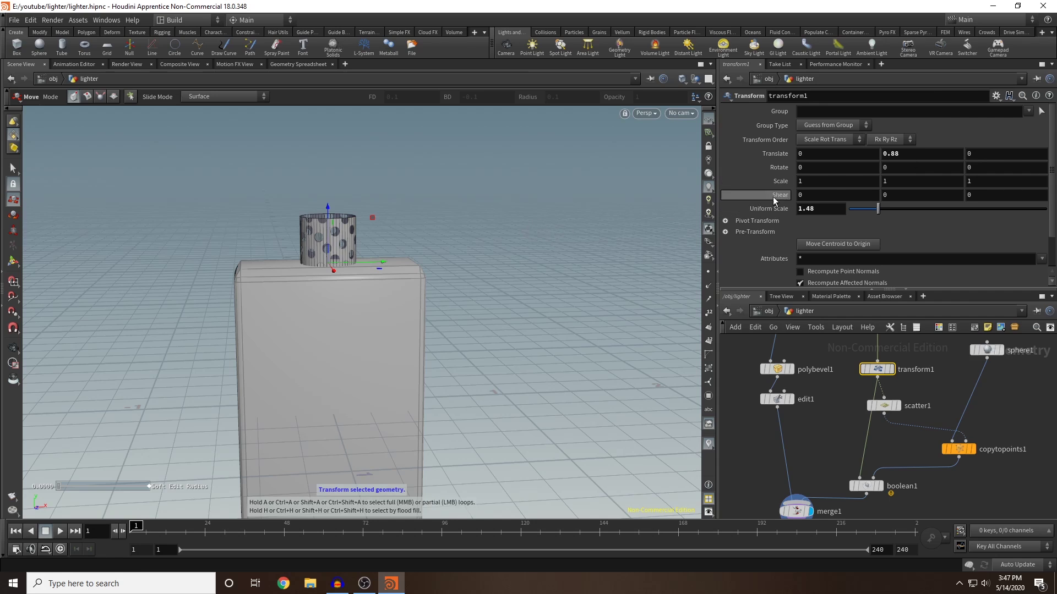
mouse_move(827, 155)
middle_down()
mouse_move(793, 156)
mouse_move(813, 158)
middle_up()
alt+drag(522, 292, 541, 268)
key(t)
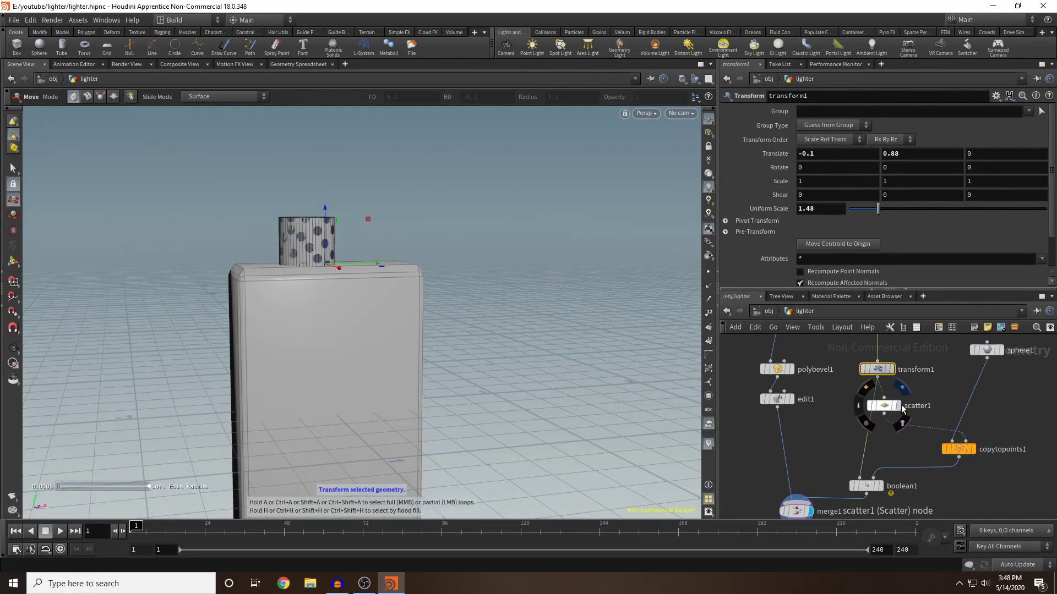
Even out the tube's holes by setting the scatter's relax iterations to 49 and Scale Radii By to 1.103
click(883, 405)
scroll(851, 242, down, 3)
scroll(861, 264, down, 1)
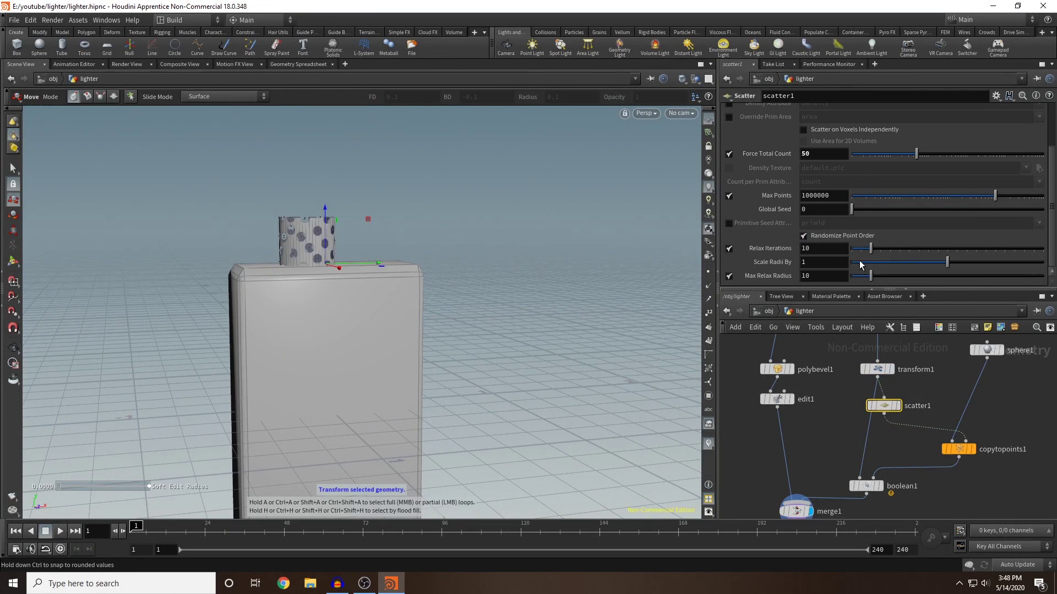
drag(871, 251, 958, 263)
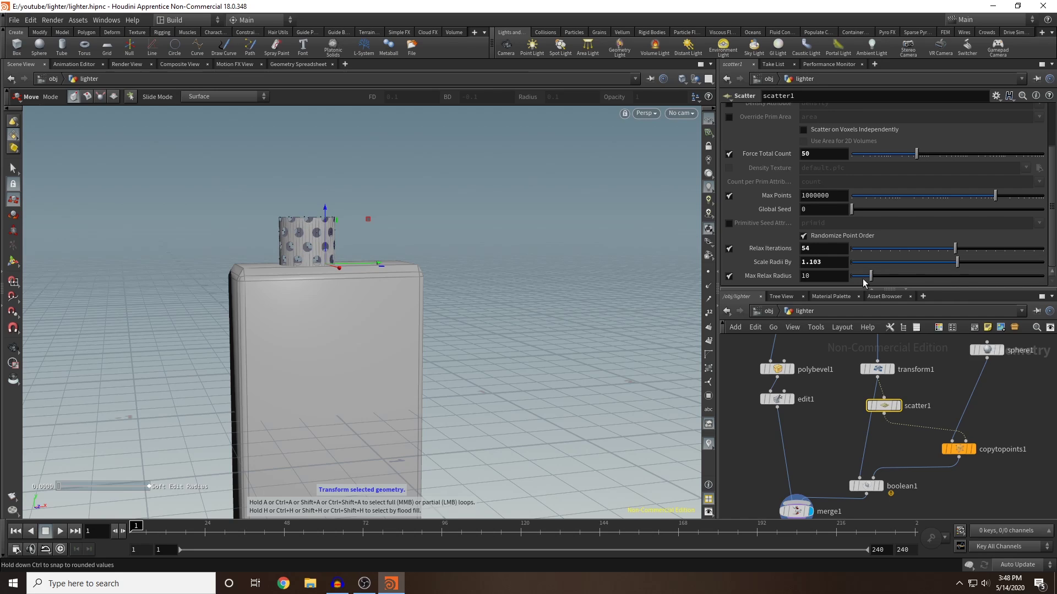
drag(870, 274, 871, 274)
drag(891, 249, 946, 277)
alt+drag(468, 243, 428, 243)
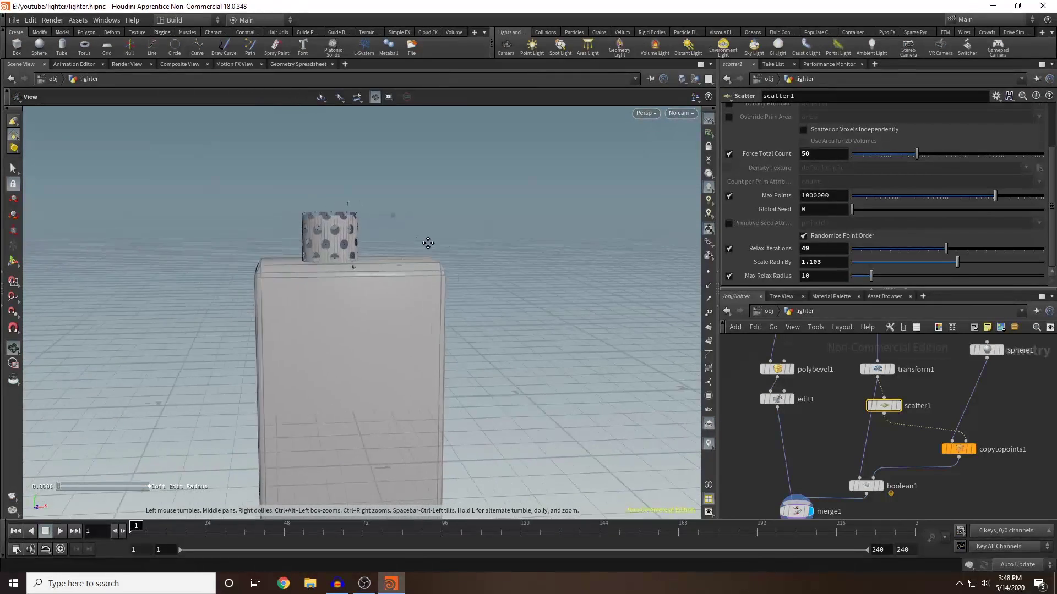
alt+middle_drag(428, 243, 499, 241)
Add a Circle node to the lighter network beside the sphere node and display it
middle_drag(810, 452, 850, 330)
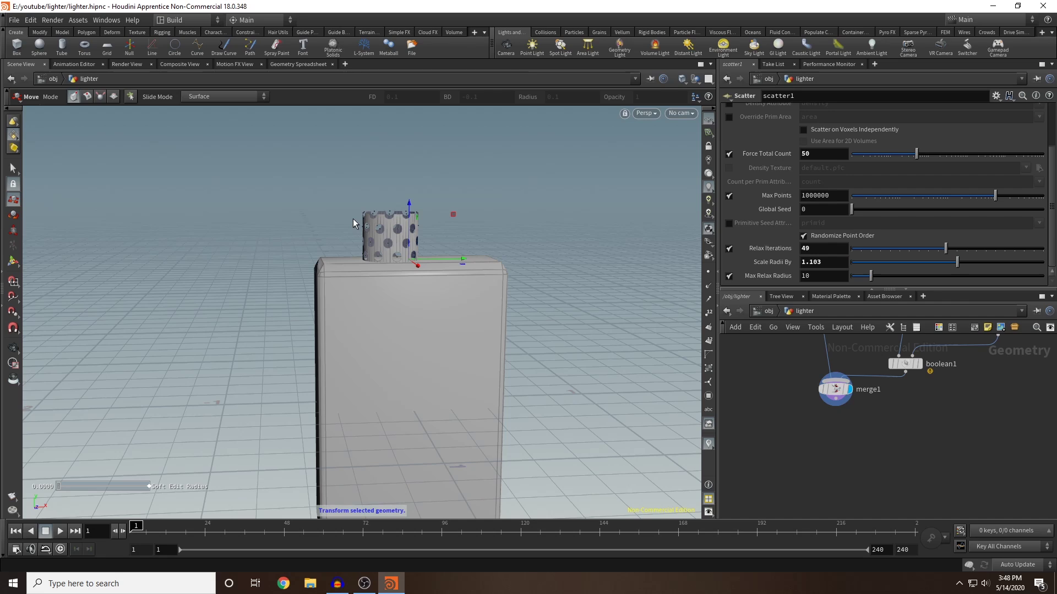
middle_drag(827, 438, 766, 475)
scroll(775, 469, down, 2)
scroll(784, 464, down, 1)
middle_drag(871, 448, 854, 461)
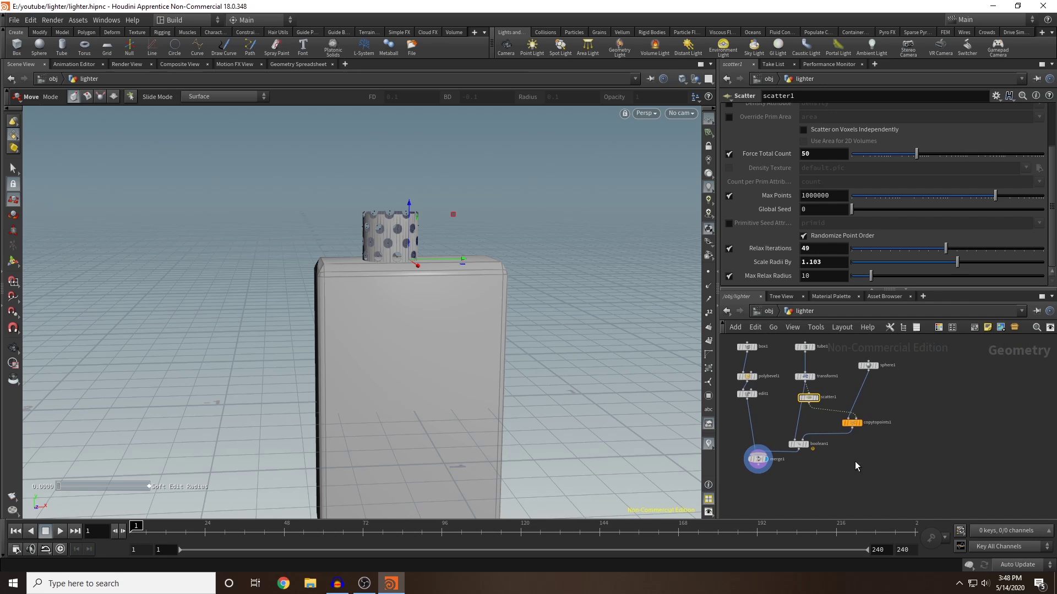
key(Tab)
text(circ)
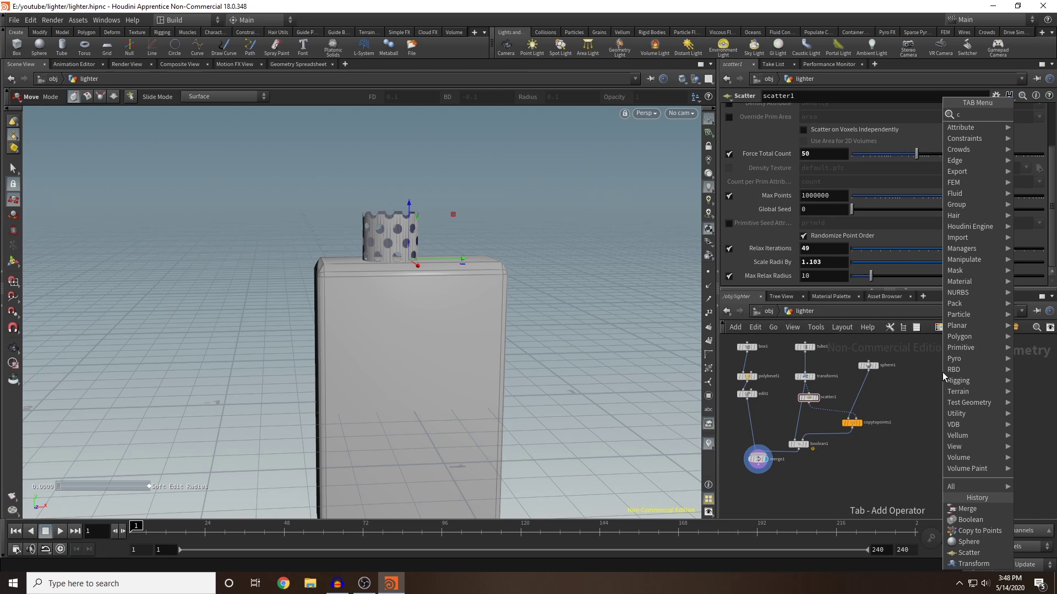
key(Return)
click(937, 378)
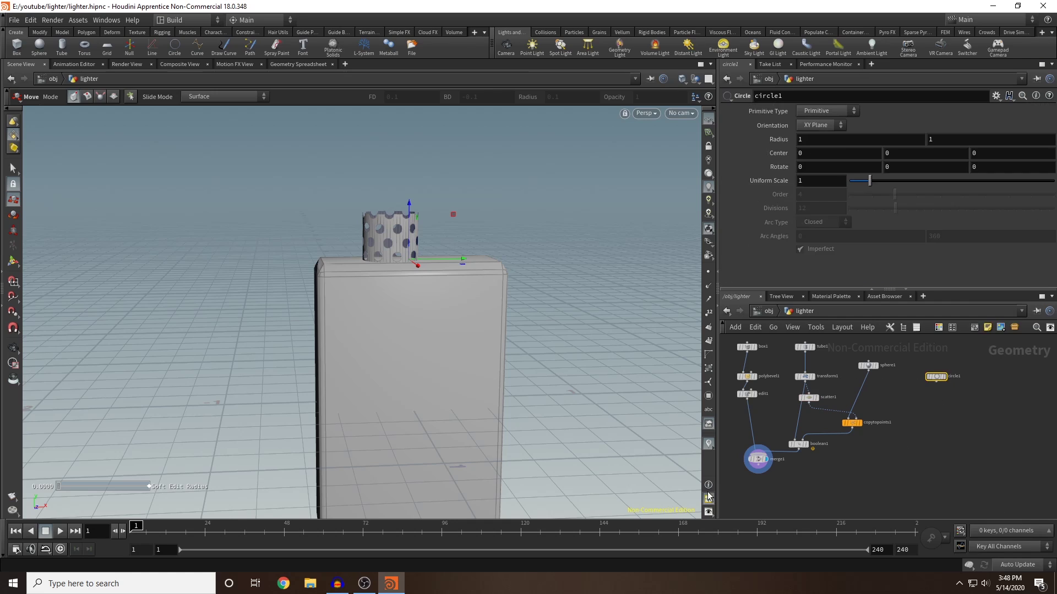
click(943, 376)
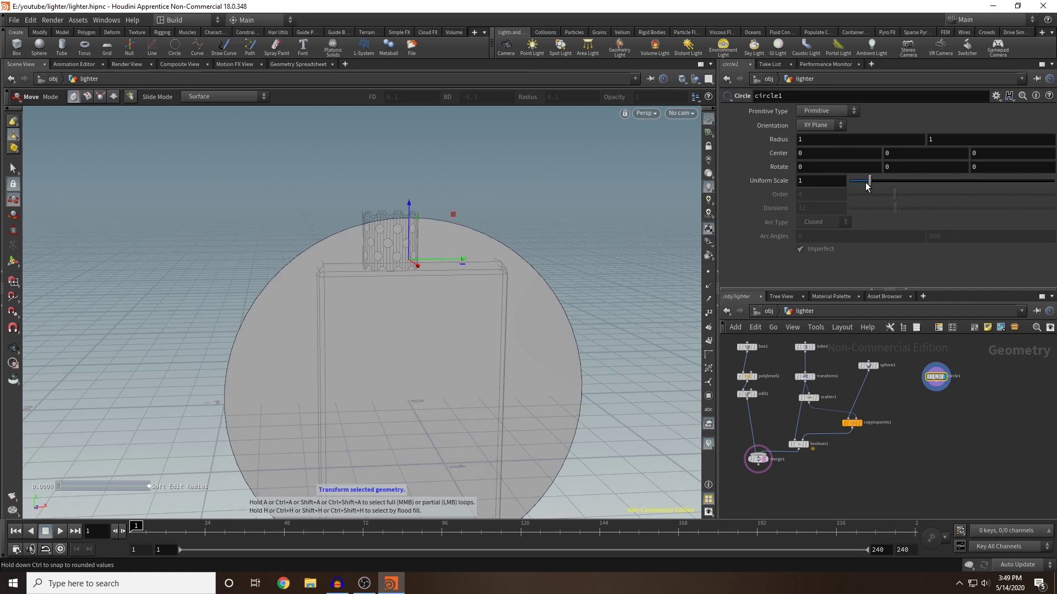
Set the circle's uniform scale to 0.05 and its center to X -0.29 and Y 0.82, beside the perforated tube
drag(870, 180, 852, 182)
middle_drag(908, 153, 957, 141)
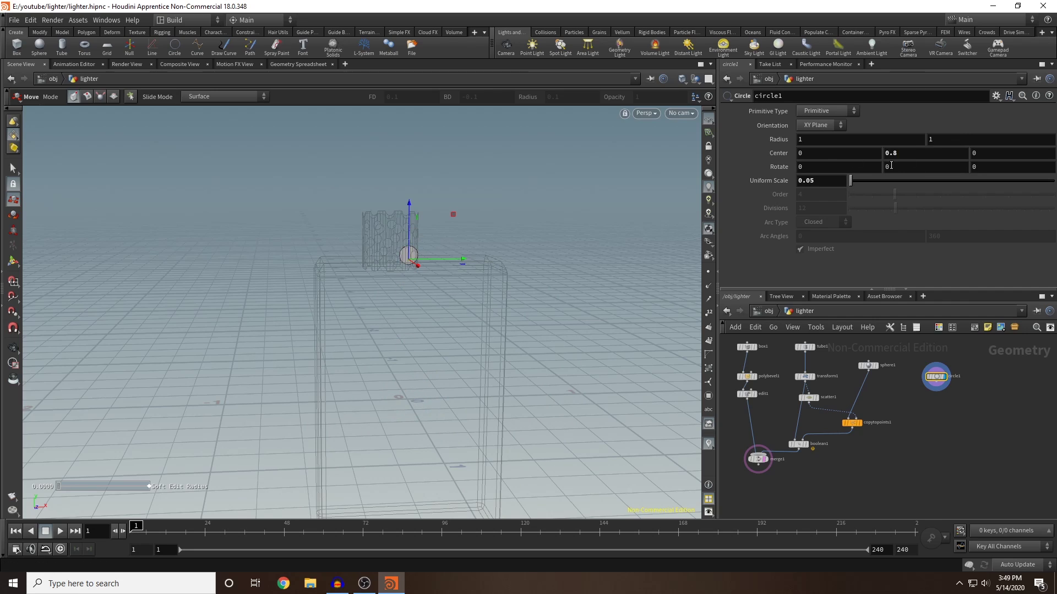
middle_drag(822, 155, 790, 155)
middle_drag(907, 152, 936, 180)
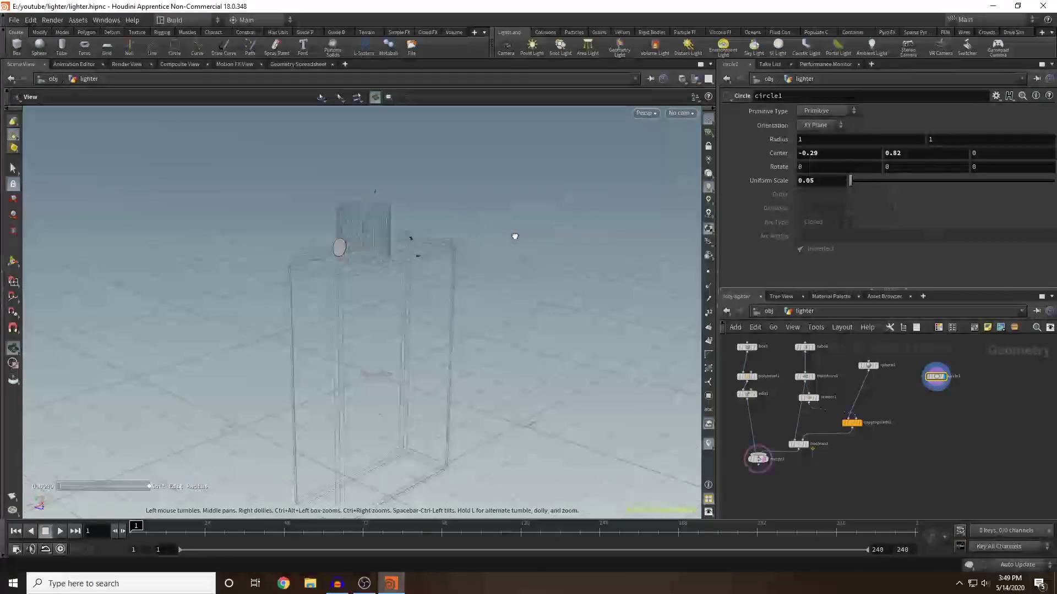
Change the circle's primitive type to Polygon and set its divisions to 75
drag(514, 236, 448, 224)
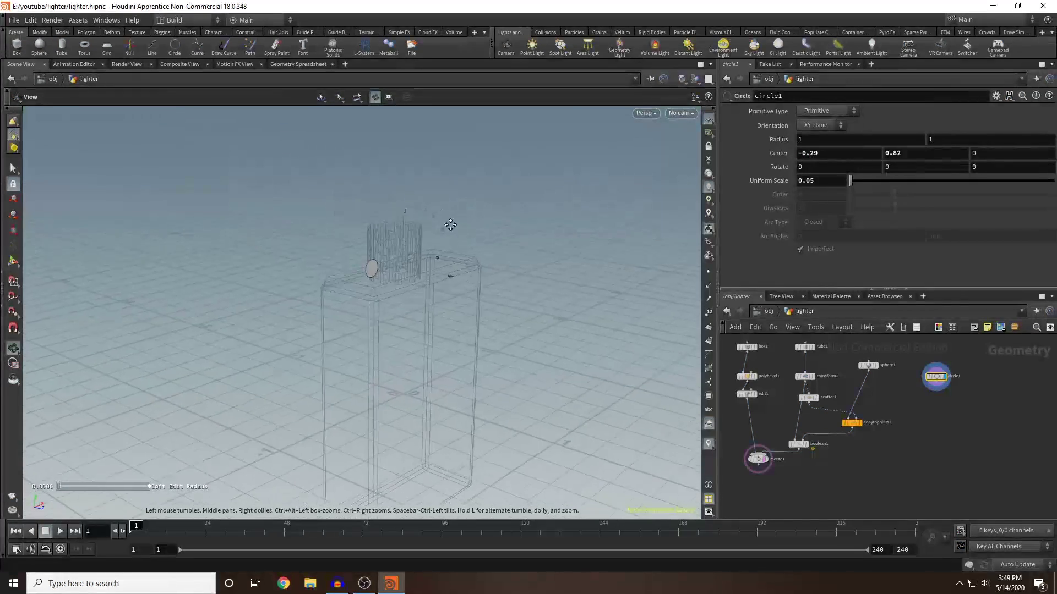
scroll(379, 250, up, 8)
drag(367, 284, 342, 226)
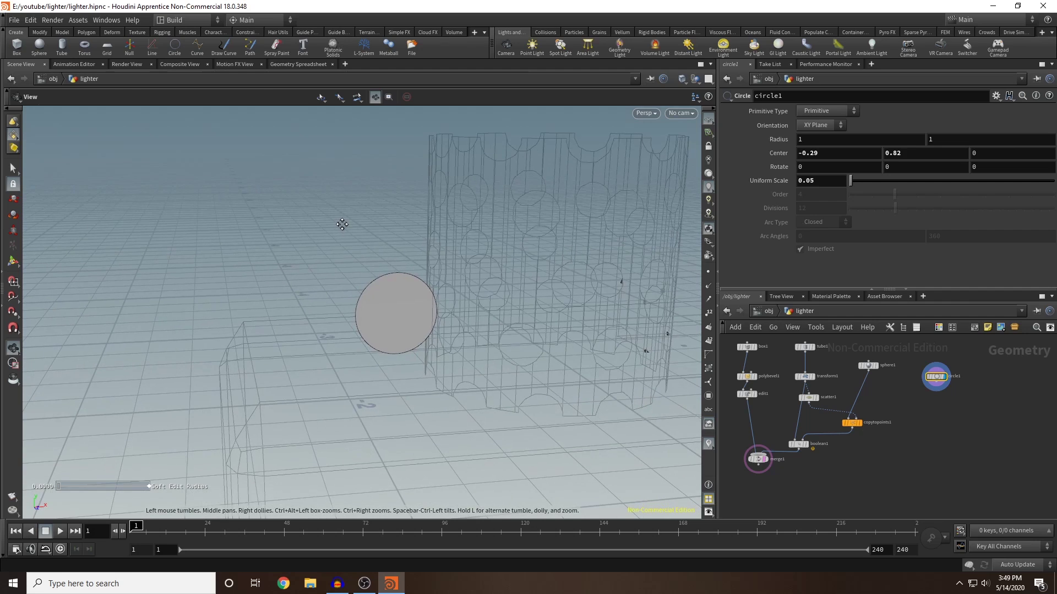
key(t)
click(824, 111)
click(821, 133)
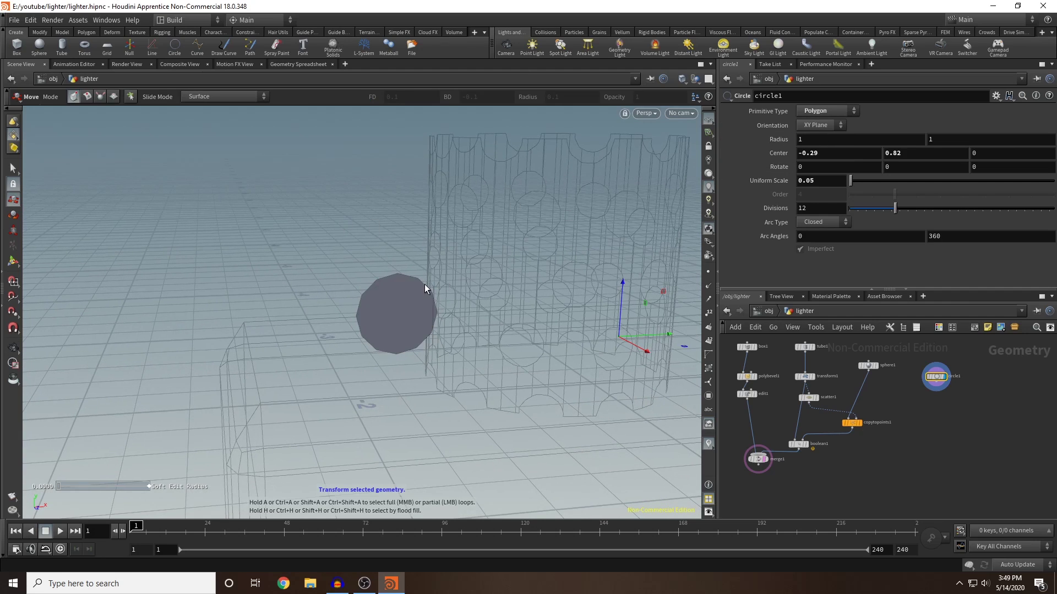
drag(424, 284, 420, 285)
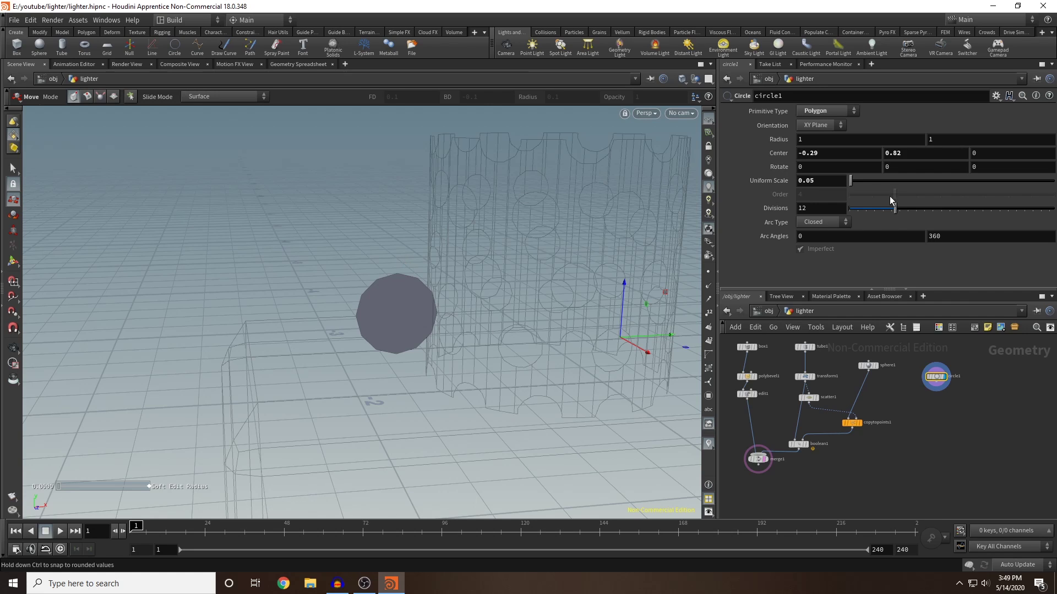
drag(898, 212, 940, 214)
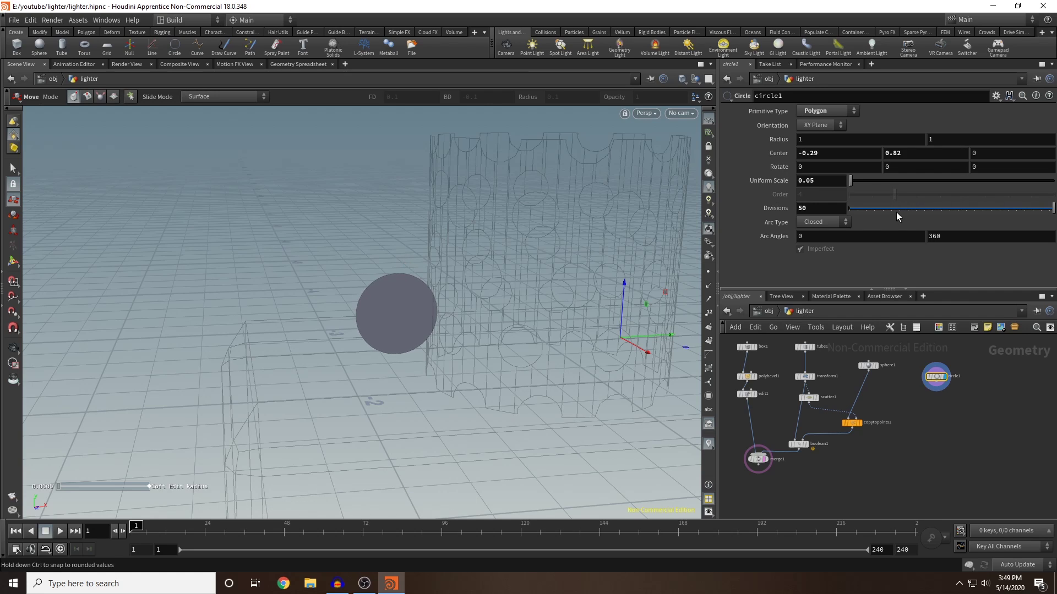
click(819, 207)
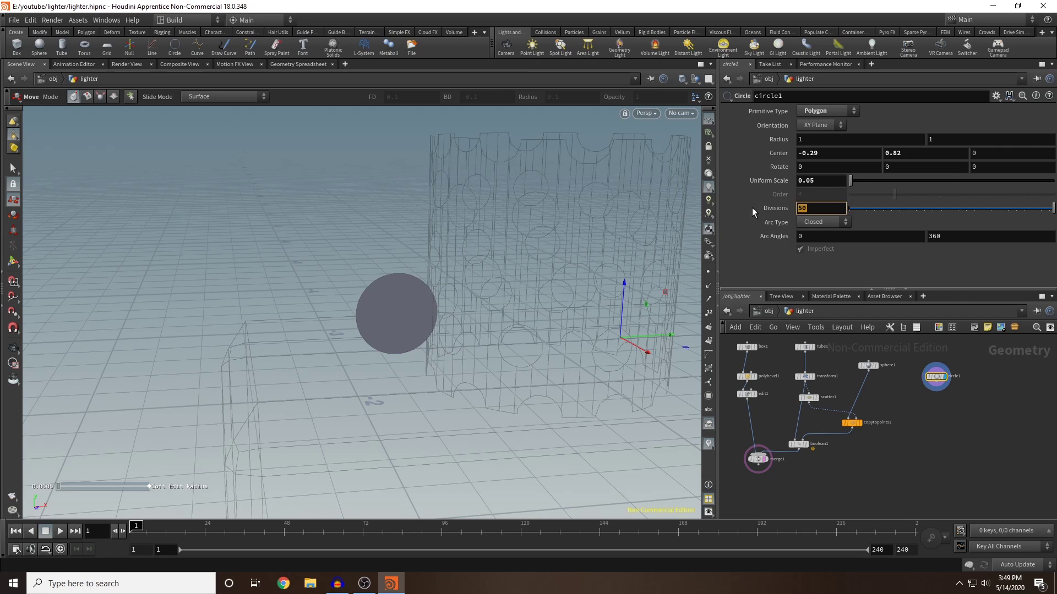
text(75)
key(Return)
Turn on point display in the viewport for the circle's outline
alt+drag(545, 349, 513, 338)
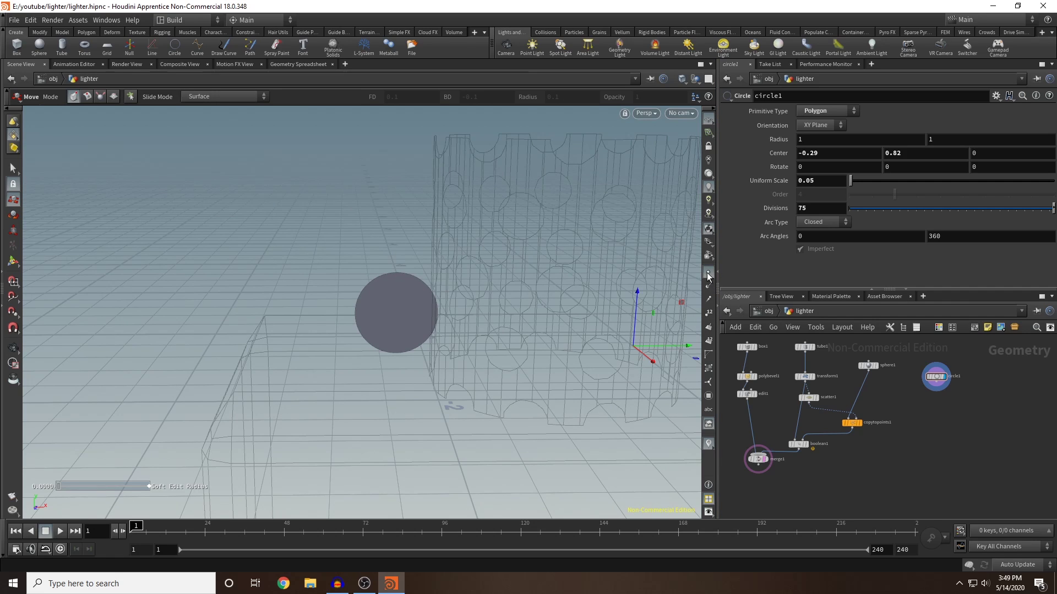
key(Escape)
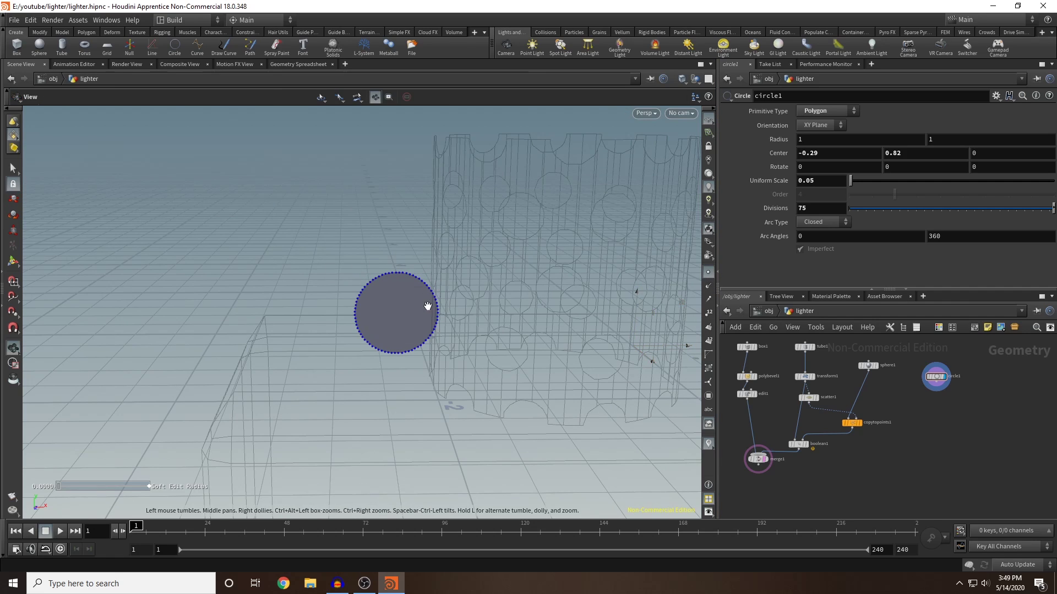
drag(427, 306, 502, 299)
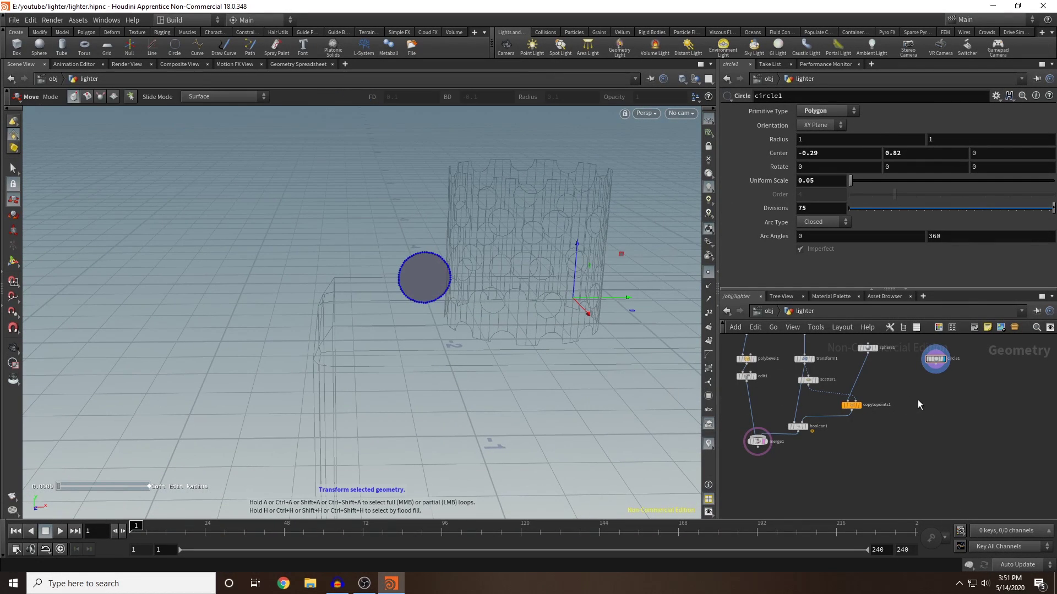
Add and display a Group by Range node fed by the circle, with group type Points and a range filter selecting 1 of 2
key(Tab)
text(group by)
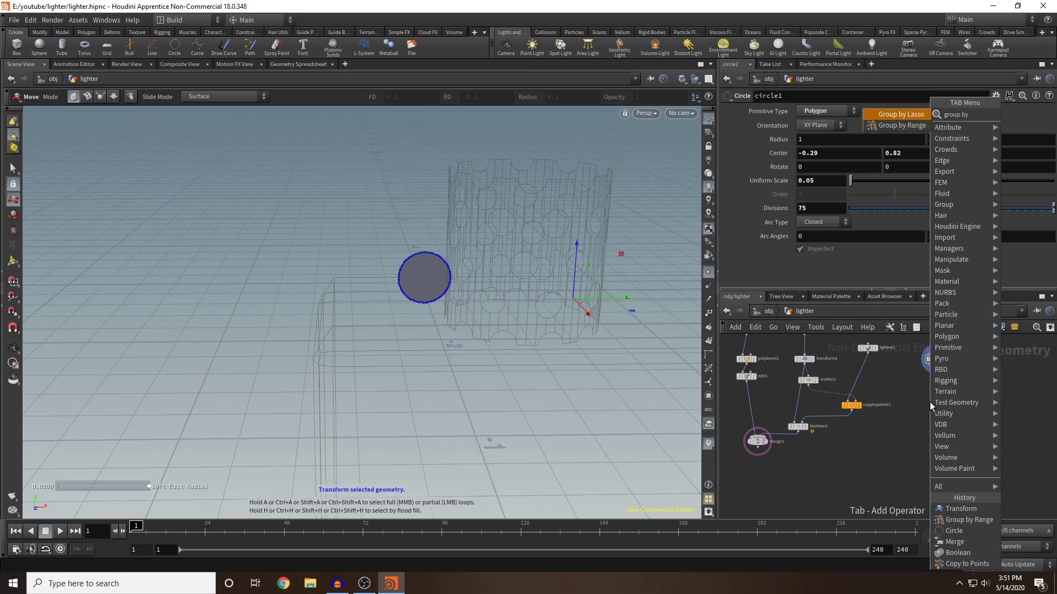
key(Down)
key(Return)
click(929, 402)
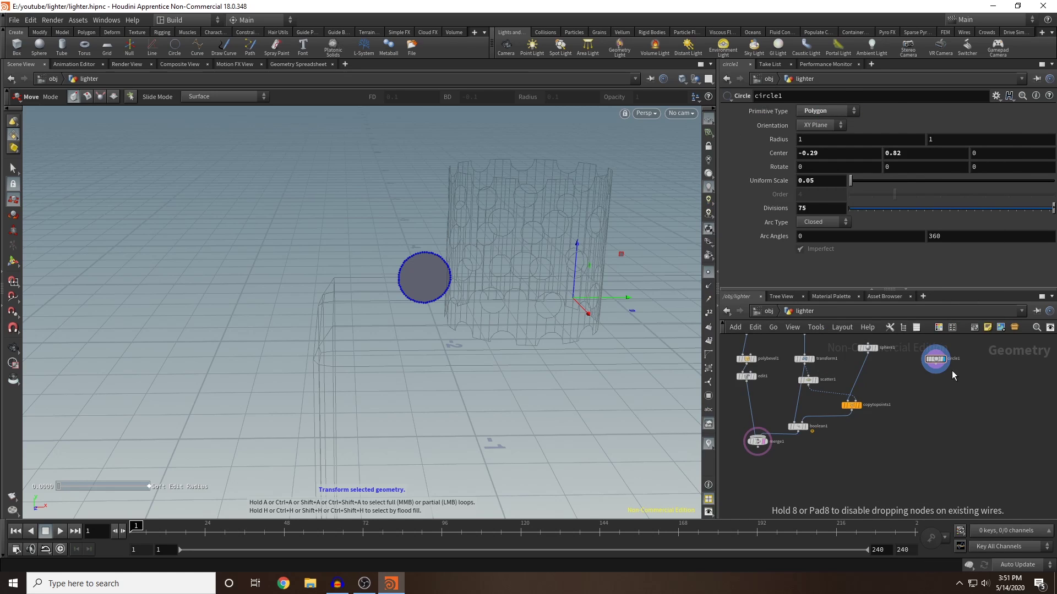
drag(936, 371, 929, 408)
click(937, 402)
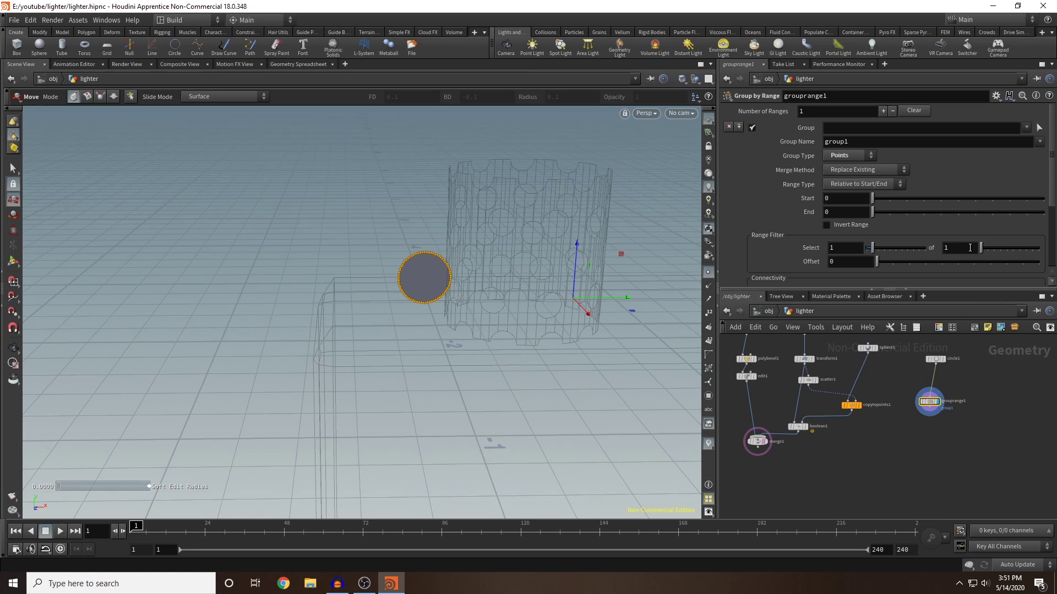
text(2)
Add and display a Transform node after the Group by Range node, limiting its group to grouprange1's Point Selection
key(Tab)
text(transform)
key(Return)
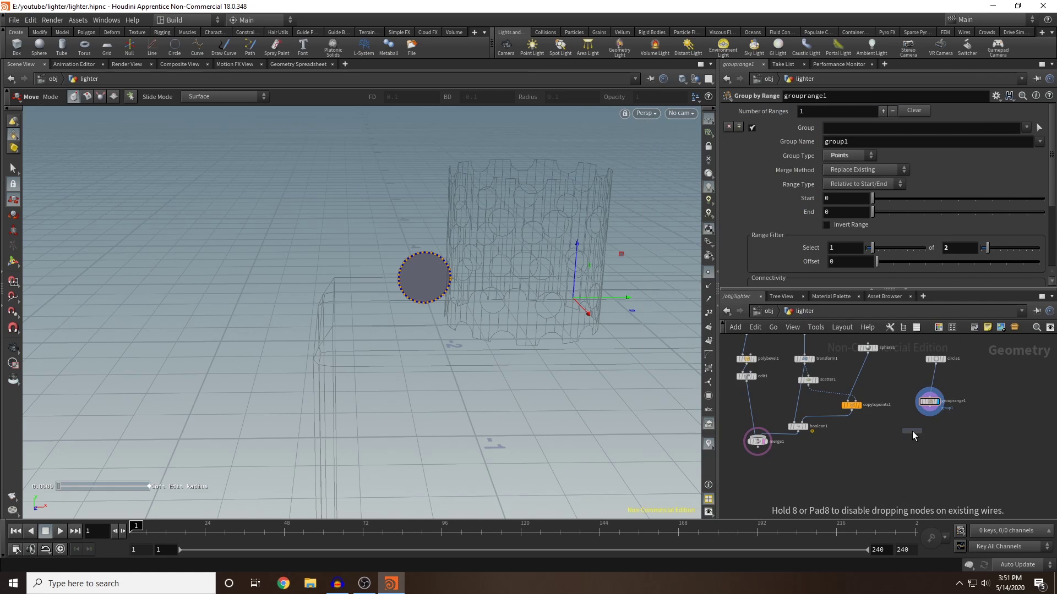
click(912, 431)
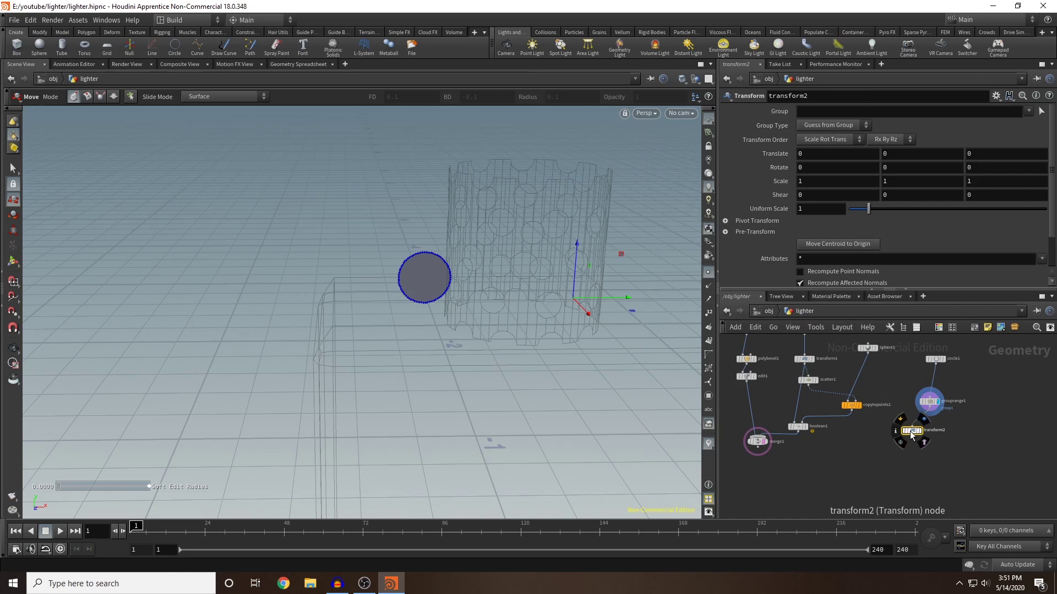
click(1028, 111)
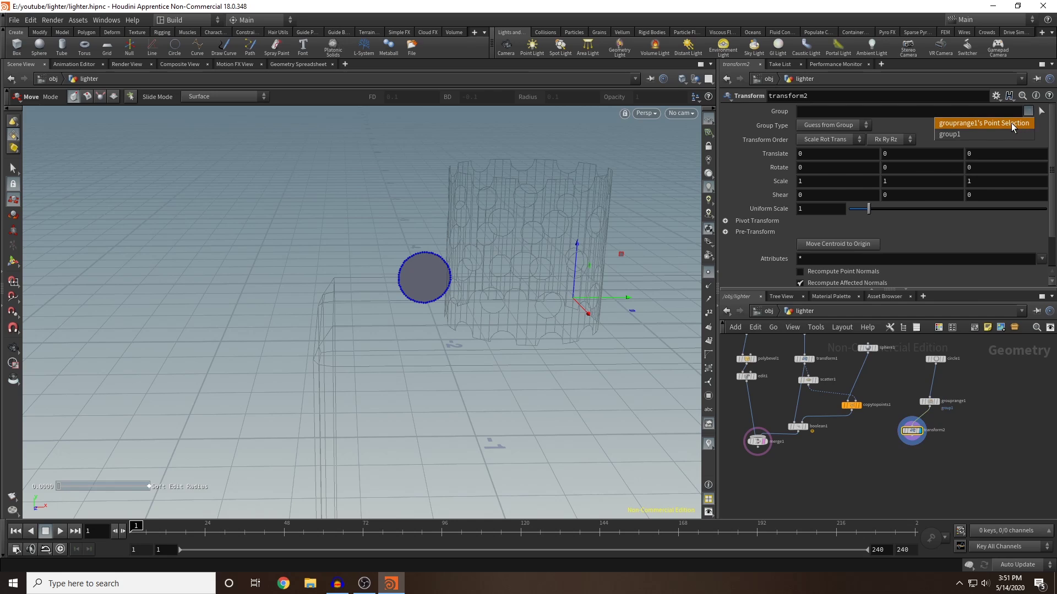
click(1012, 124)
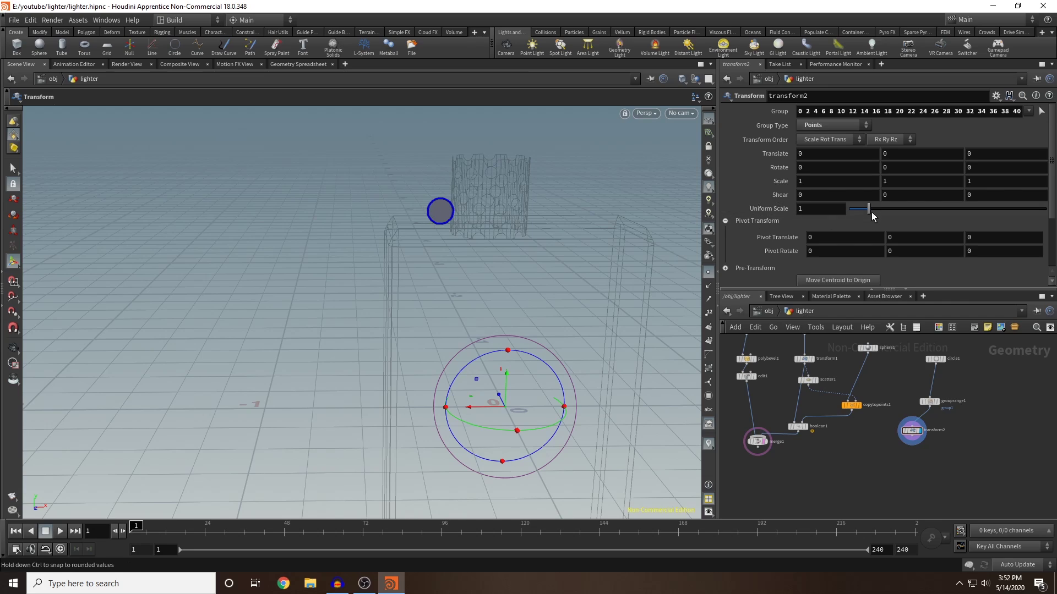
Try a uniform scale of 0.67 and a move on the grouped circle points, undoing each change
drag(867, 209, 862, 209)
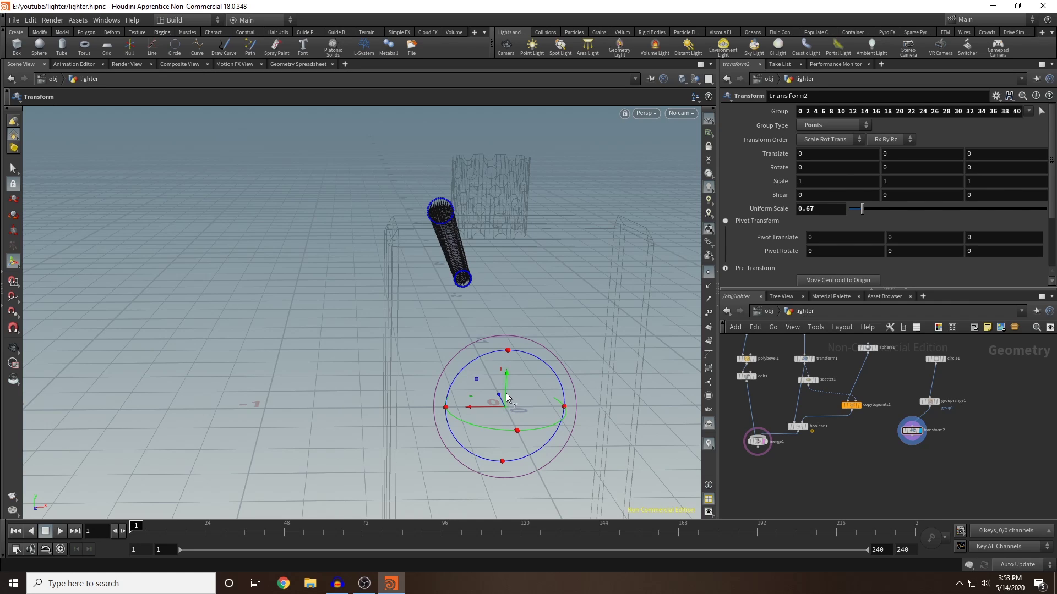
key(ctrl+z)
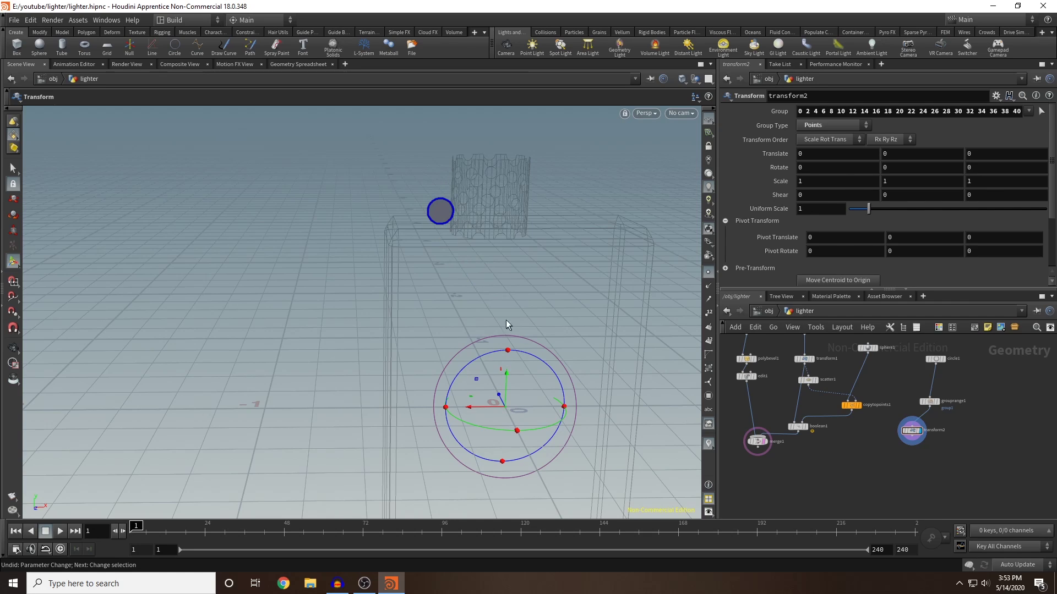
drag(508, 385, 508, 351)
key(ctrl+z)
Center the transform's pivot on the circle with a pivot translation of X -0.291 and Y 0.82
middle_drag(909, 240, 958, 238)
middle_drag(839, 237, 816, 238)
middle_drag(917, 237, 936, 258)
middle_drag(829, 237, 880, 269)
alt+drag(406, 193, 426, 175)
scroll(426, 175, up, 3)
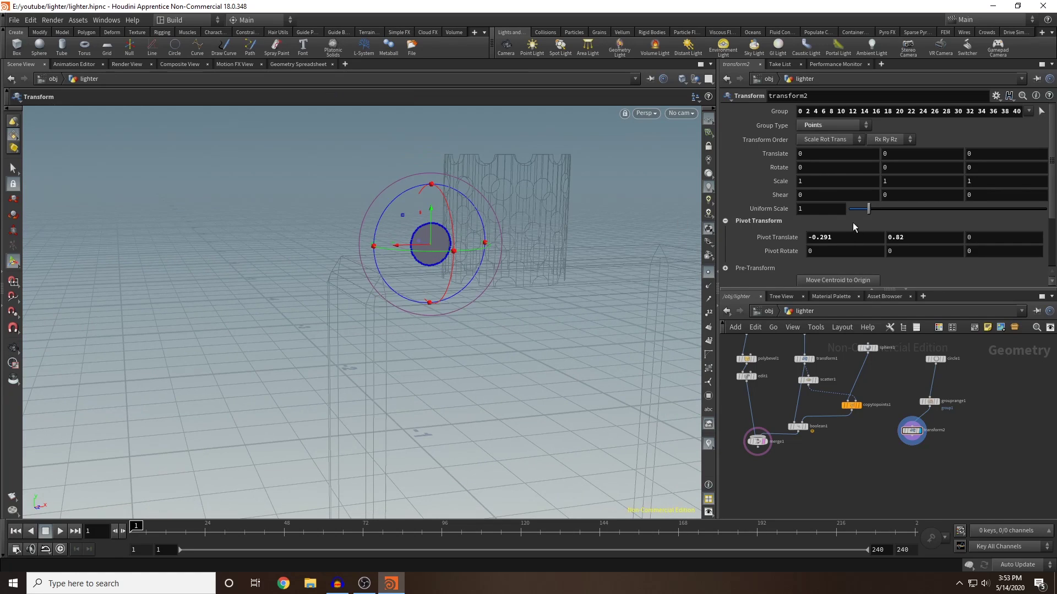
Shape the circle's edge into fine teeth by setting the grouped points' uniform scale to 0.95
drag(869, 209, 867, 210)
alt+scroll(479, 243, up, 6)
alt+middle_drag(481, 243, 511, 265)
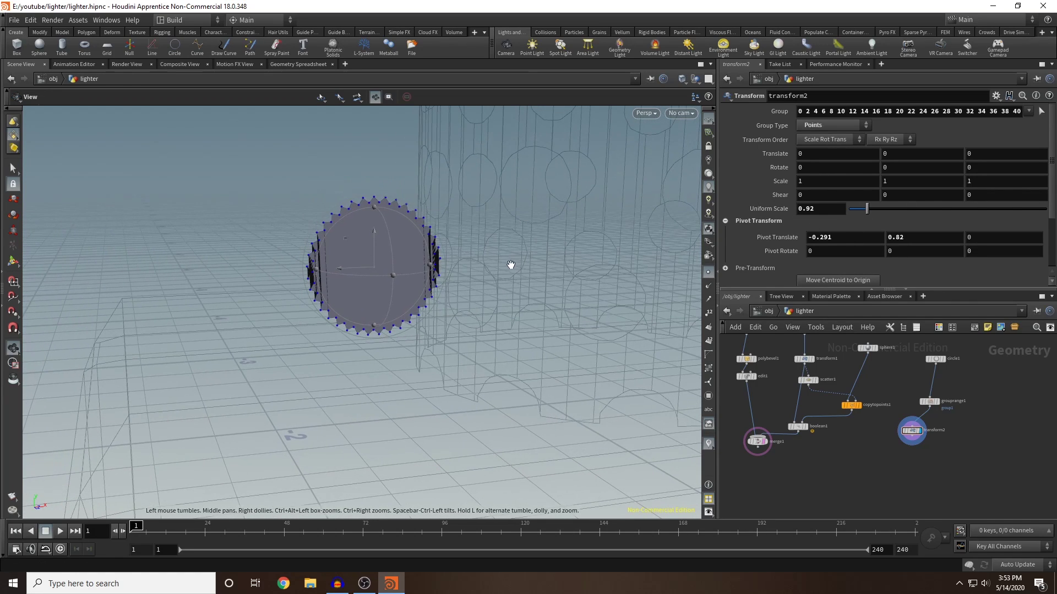
drag(866, 206, 867, 207)
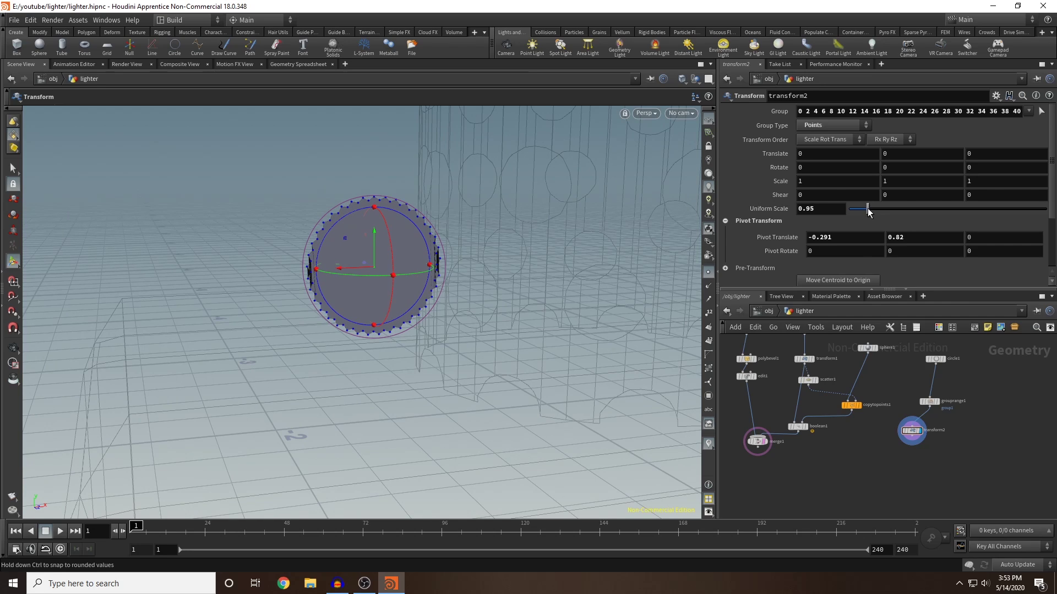
alt+drag(150, 177, 237, 214)
alt+right_drag(237, 214, 292, 290)
alt+middle_drag(292, 290, 330, 261)
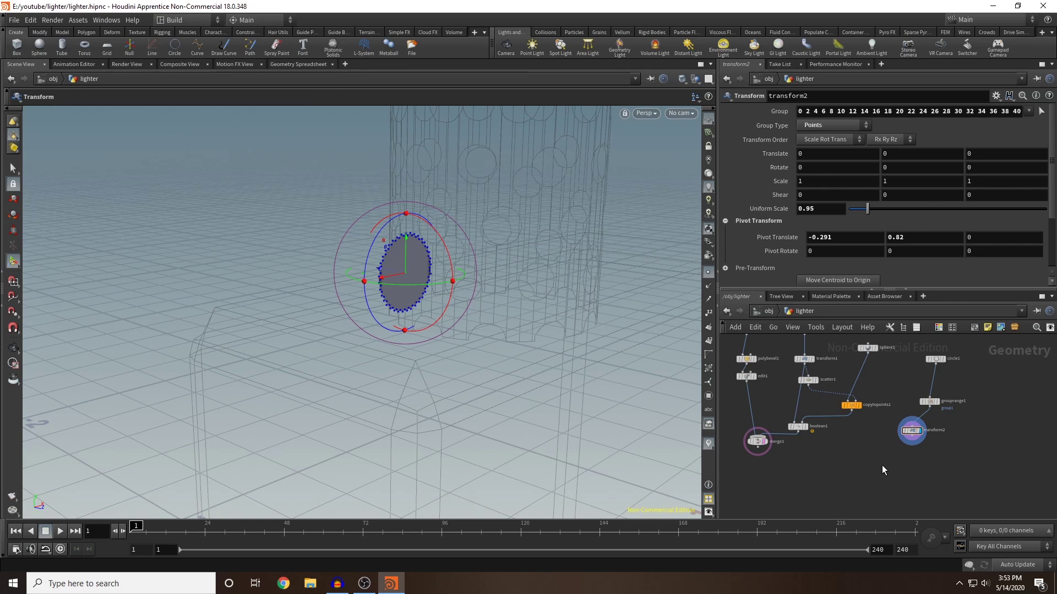
Add a PolyExtrude node after the toothed circle's transform, display it, and extrude the wheel by about 0.012
key(Tab)
text(polye)
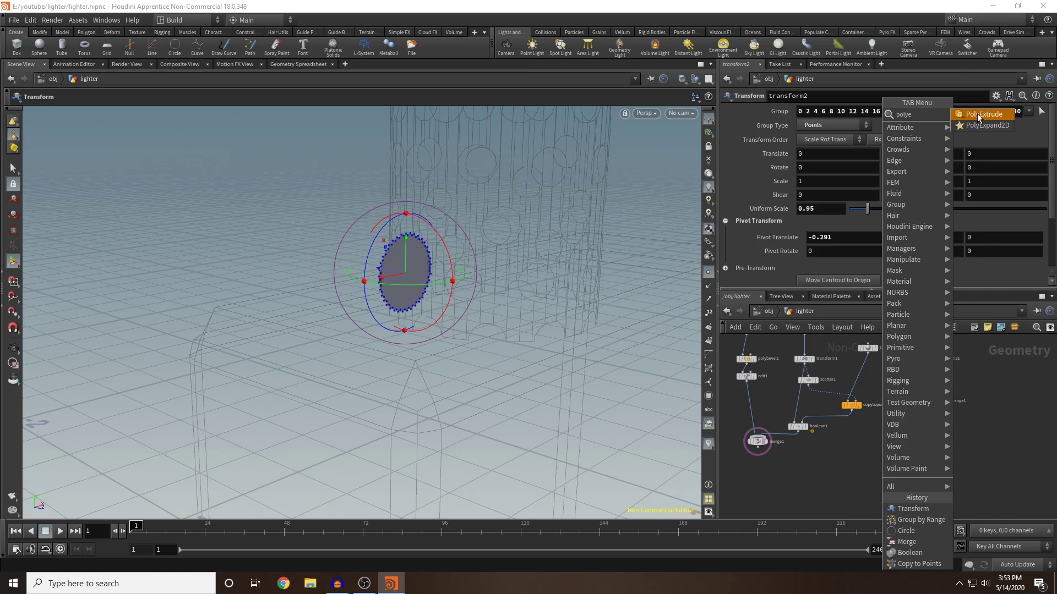
key(Return)
click(888, 454)
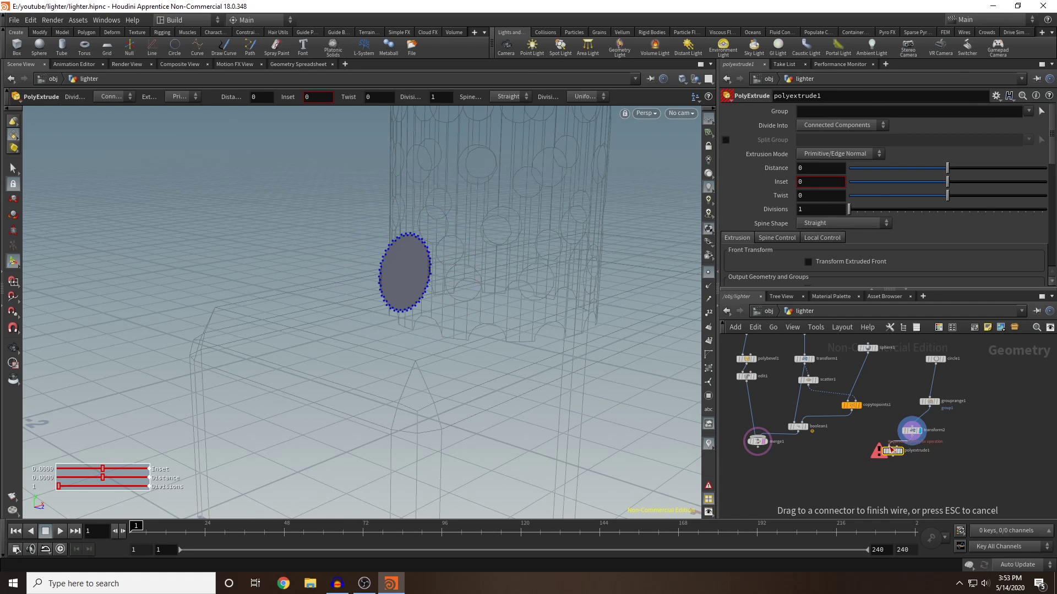
click(905, 440)
drag(378, 268, 371, 267)
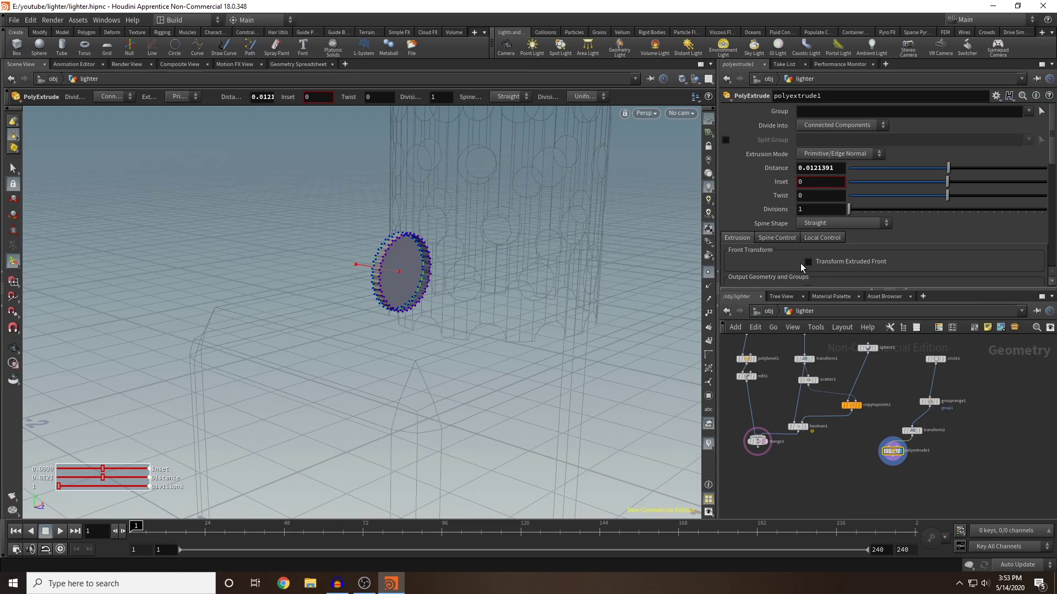
Close the back of the extruded wheel by enabling Output Back on the PolyExtrude node
scroll(807, 269, down, 1)
click(809, 275)
alt+drag(300, 219, 338, 221)
alt+right_drag(338, 222, 326, 286)
alt+drag(490, 267, 375, 272)
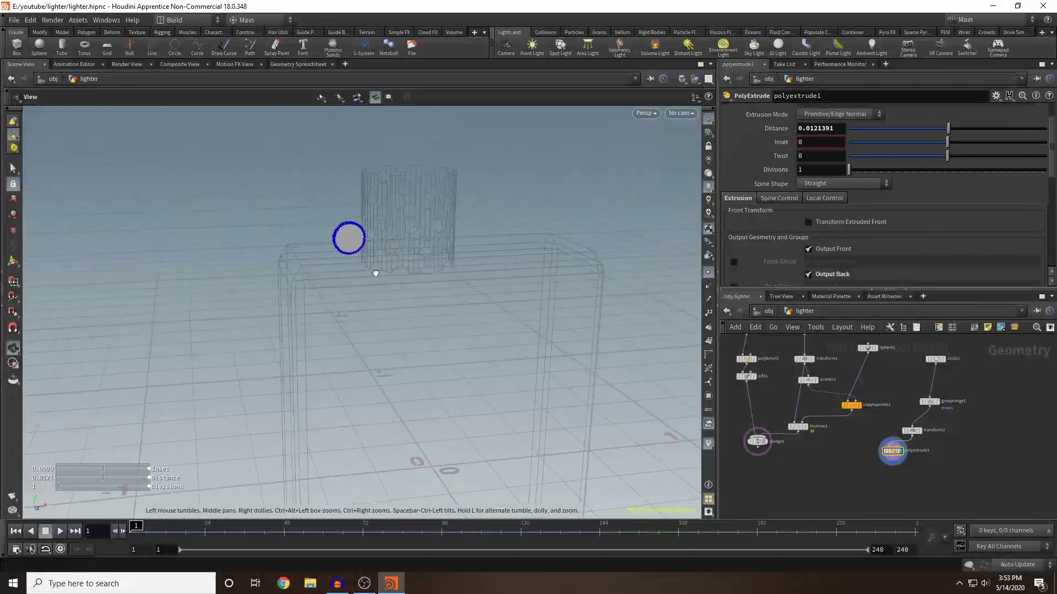
alt+right_drag(413, 250, 364, 229)
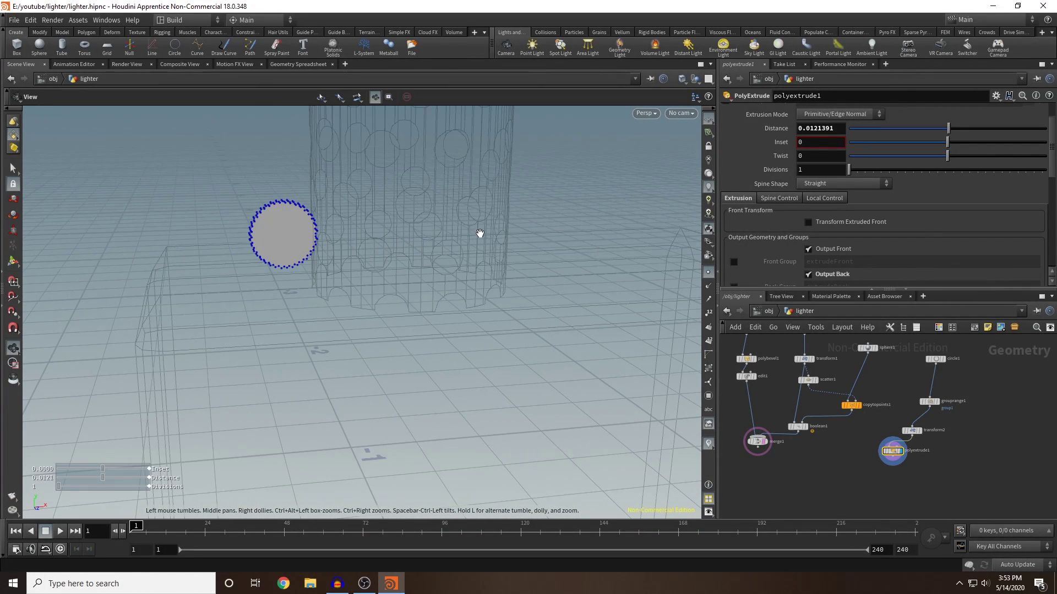
alt+right_drag(480, 233, 525, 249)
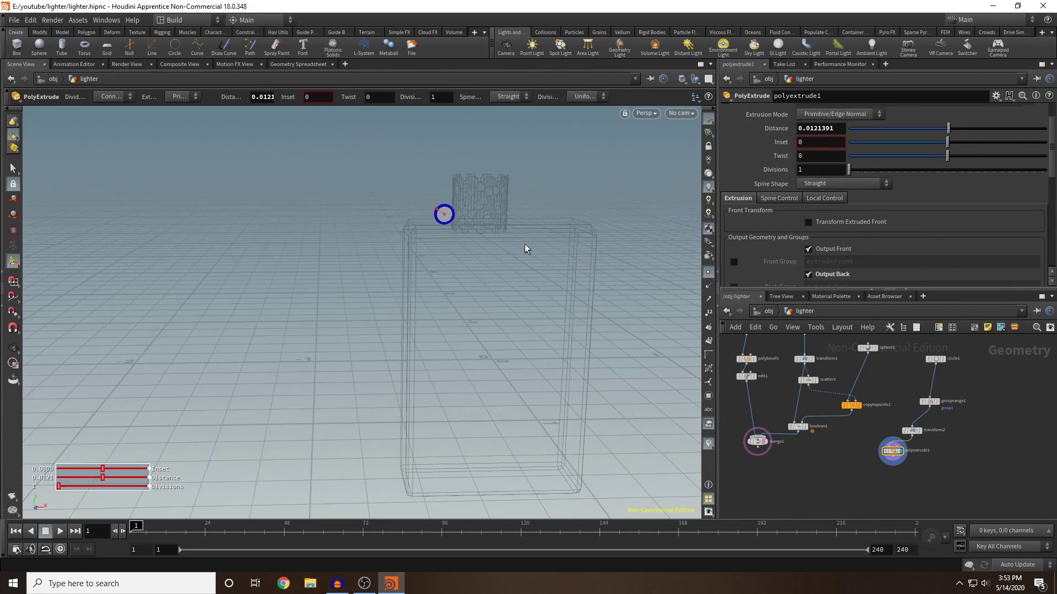
Connect the extruded wheel to the merge node, display the merged lighter, and hide the point markers
drag(893, 458, 769, 479)
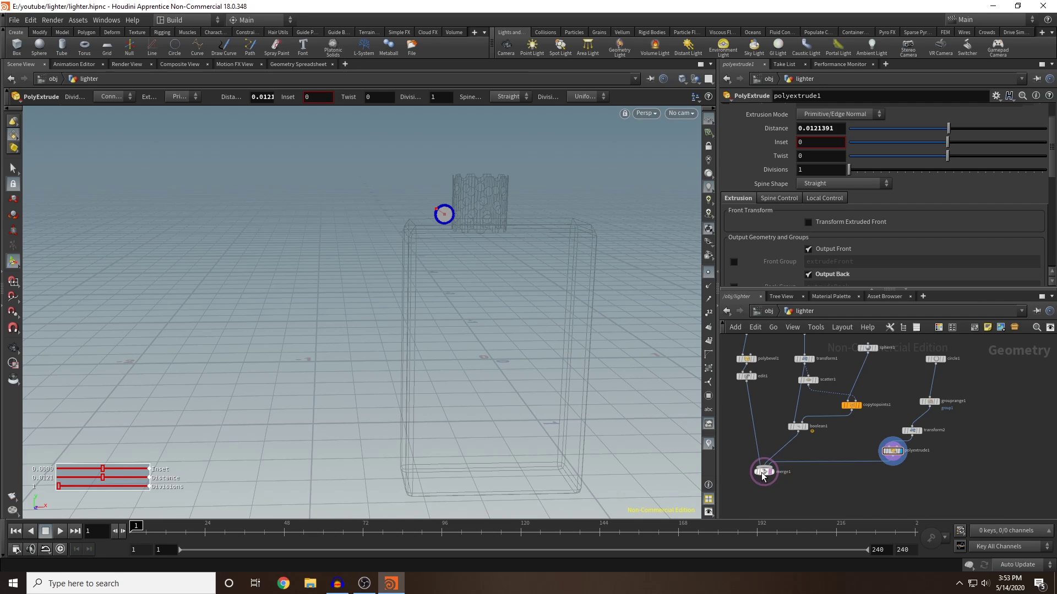
click(772, 472)
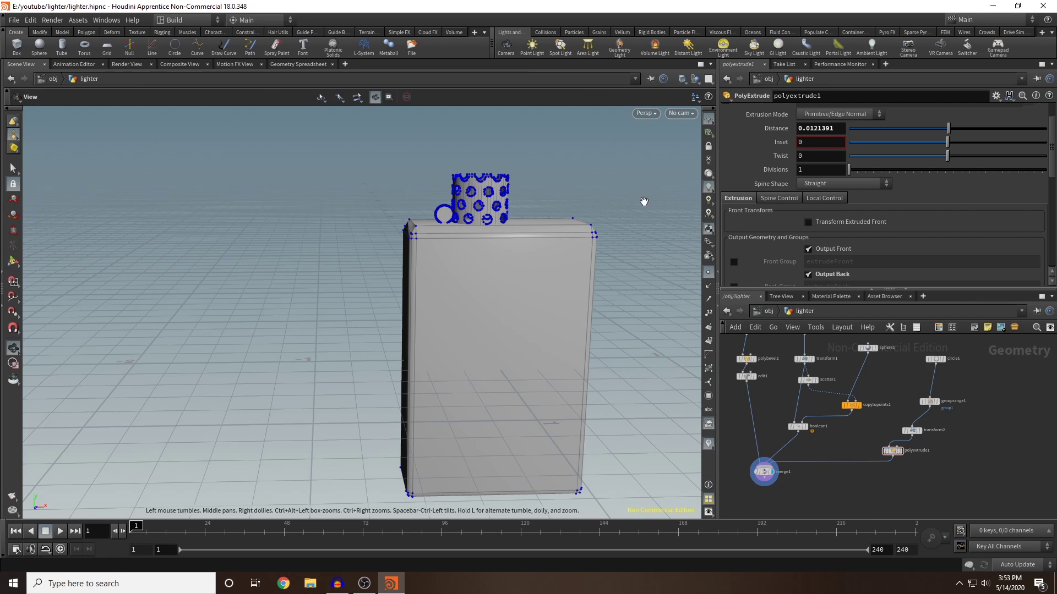
alt+drag(642, 200, 676, 242)
click(708, 274)
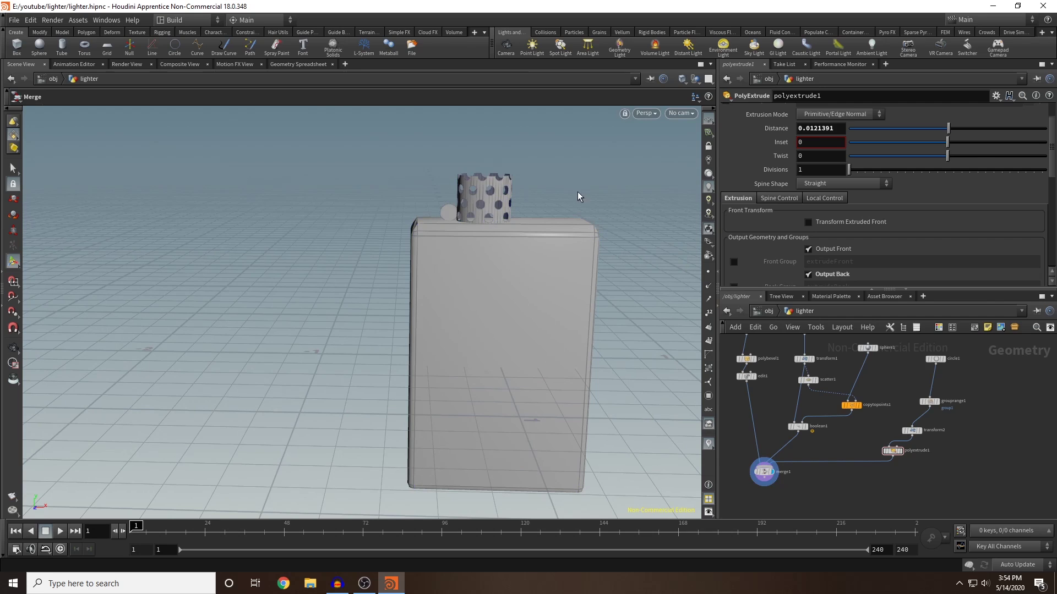
alt+drag(639, 183, 638, 172)
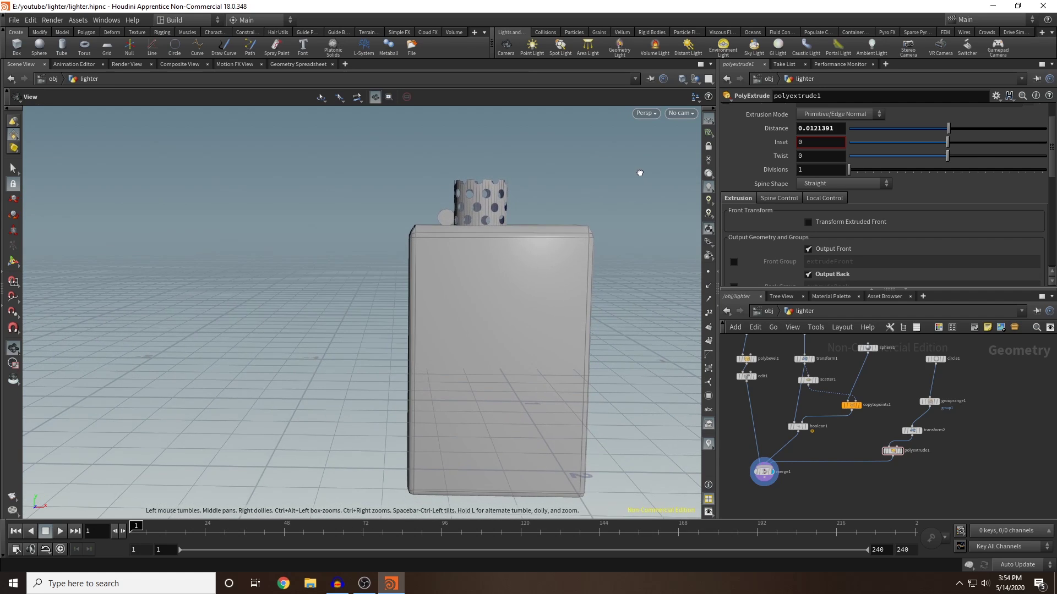
Enlarge the wheel's source circle to a uniform scale of 0.08 and move its center to about X -0.310, Y 0.857
click(913, 430)
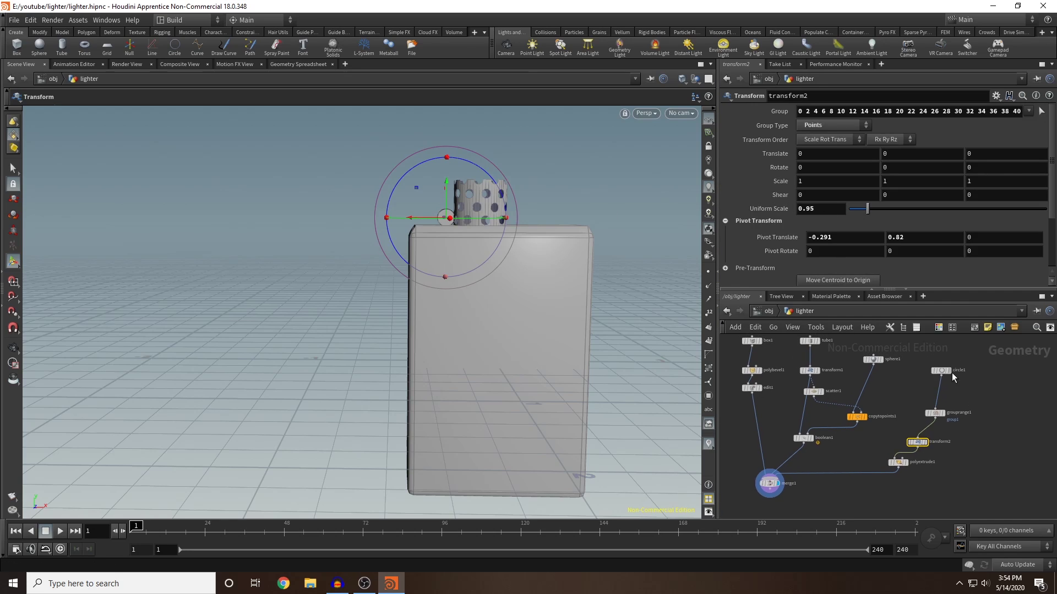
click(940, 370)
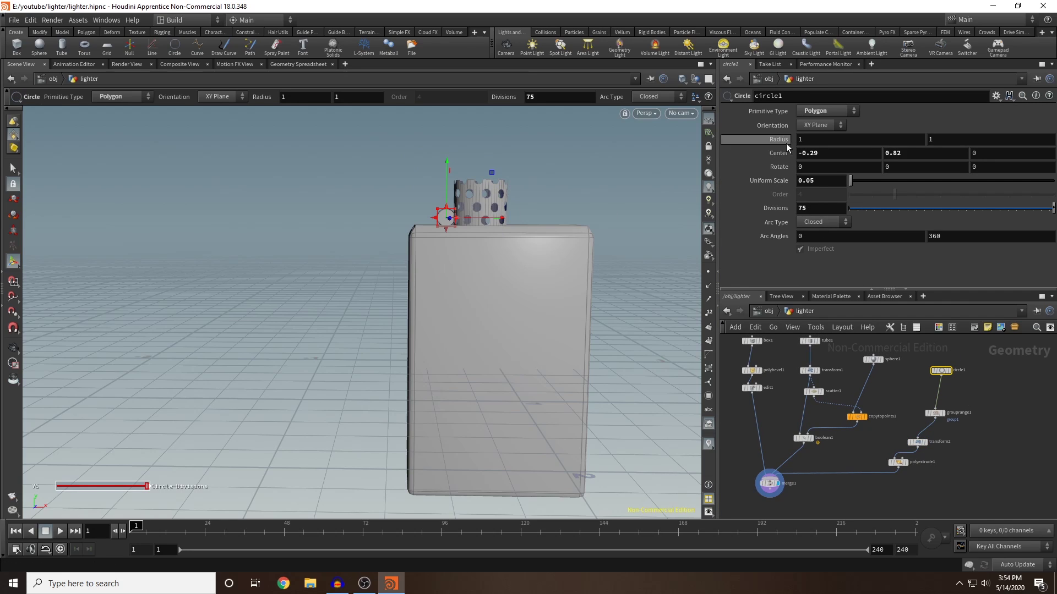
drag(851, 185, 852, 187)
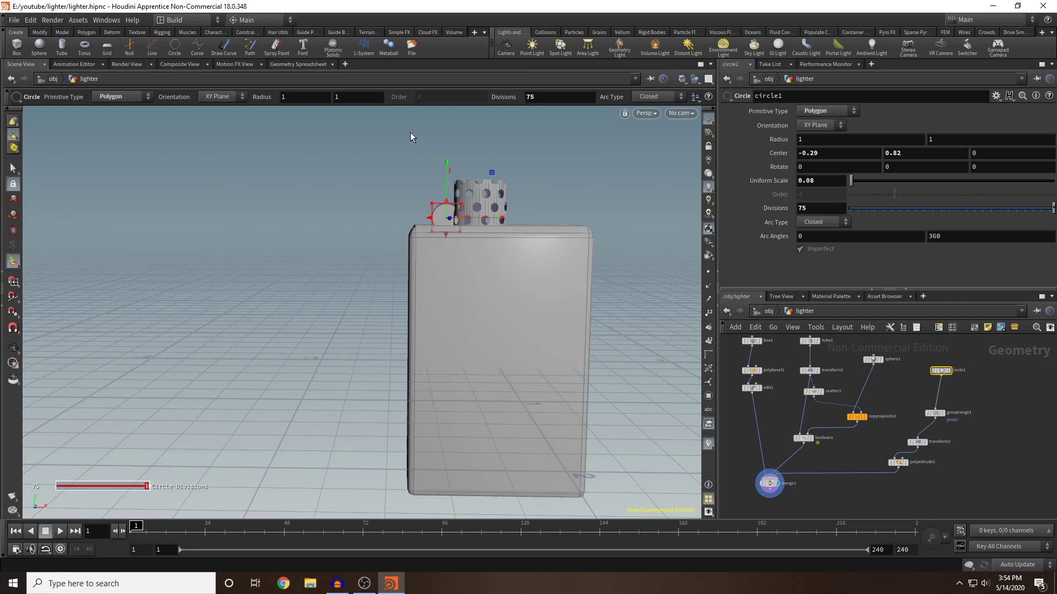
drag(447, 183, 447, 177)
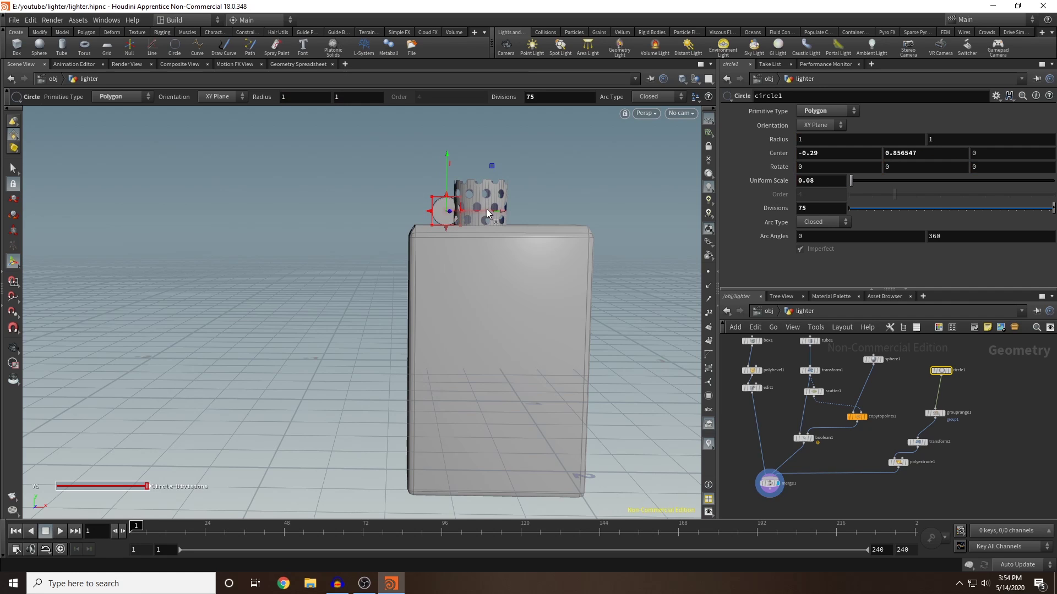
alt+drag(587, 193, 583, 232)
drag(507, 200, 504, 199)
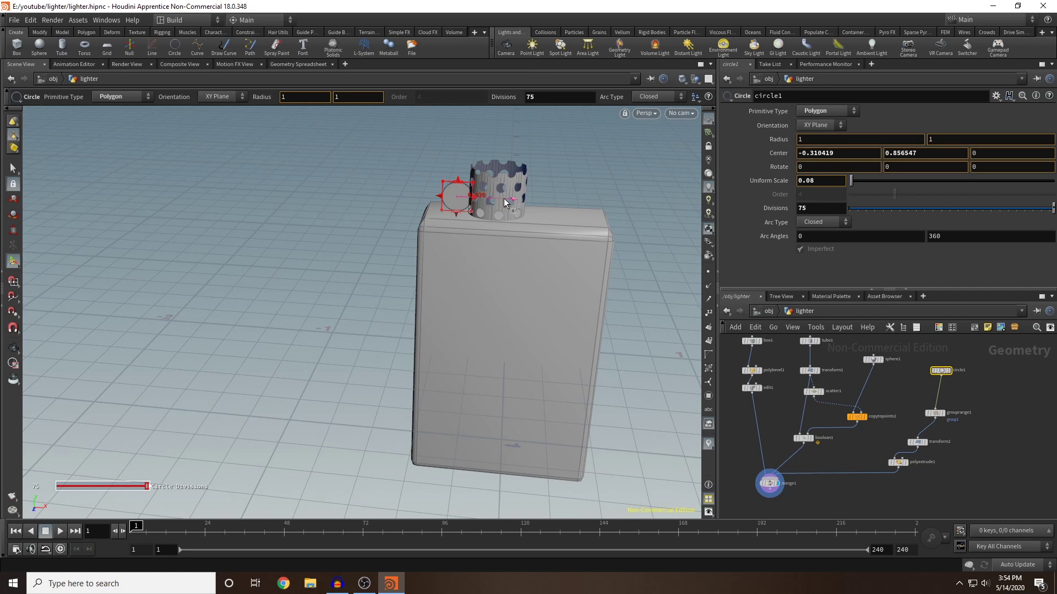
Duplicate the box body's edit node as a separate branch from the bevel node, moving the merge node slightly aside
alt+drag(621, 247, 646, 233)
alt+middle_drag(646, 233, 550, 264)
middle_drag(826, 506, 854, 441)
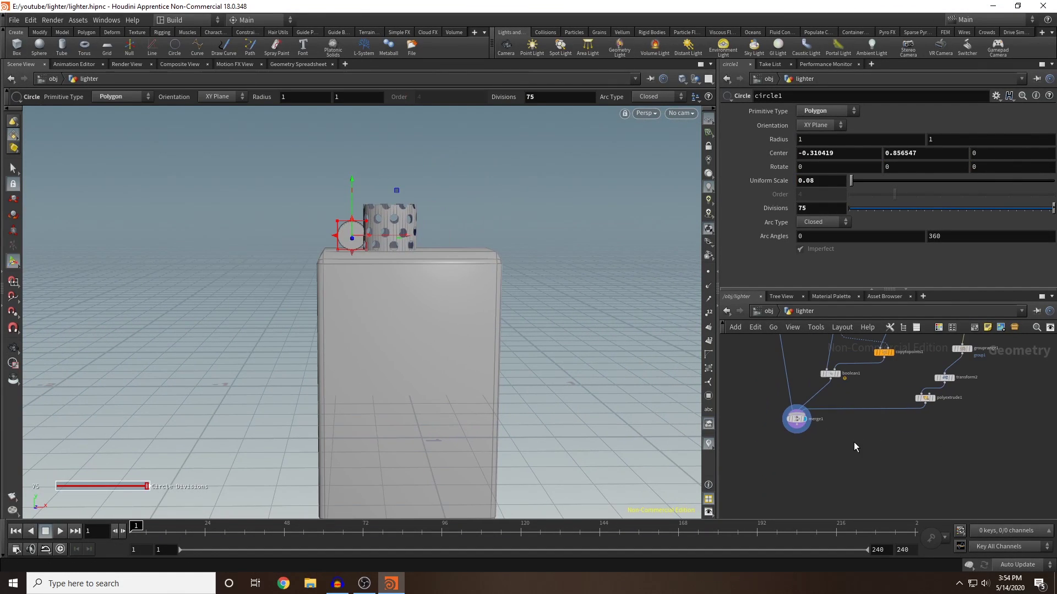
drag(797, 419, 812, 431)
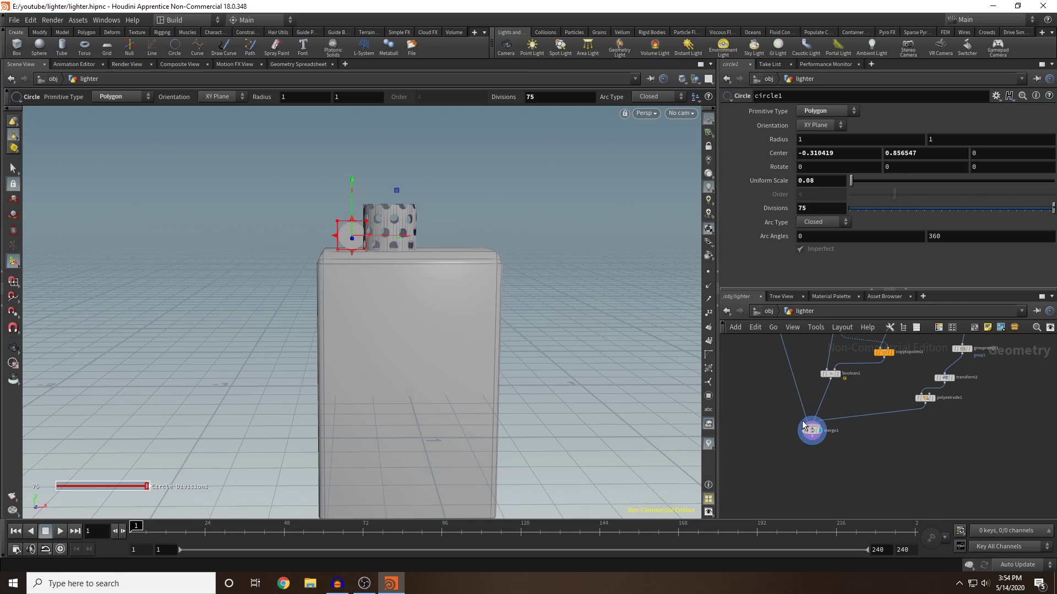
scroll(768, 415, down, 3)
mouse_move(779, 367)
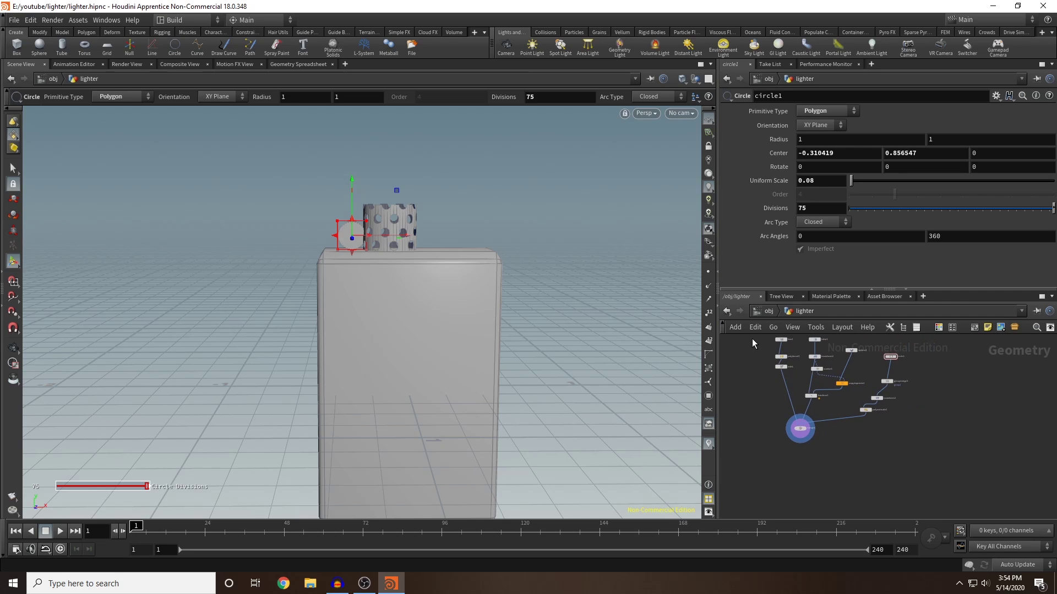
mouse_move(752, 338)
mouse_down()
mouse_move(792, 379)
mouse_move(757, 378)
mouse_up()
middle_drag(754, 424, 771, 423)
click(772, 423)
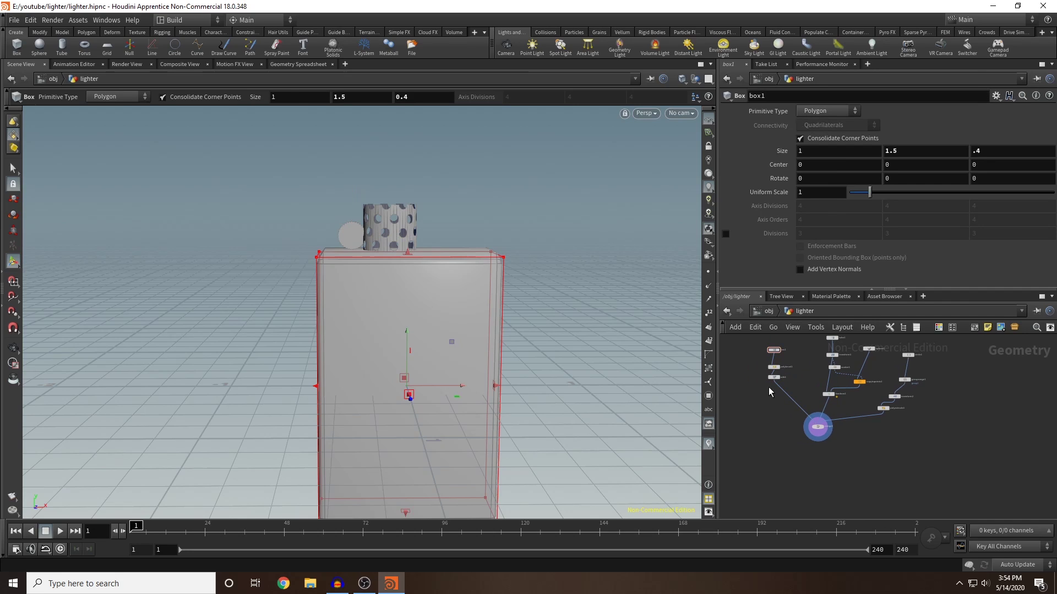
mouse_move(774, 378)
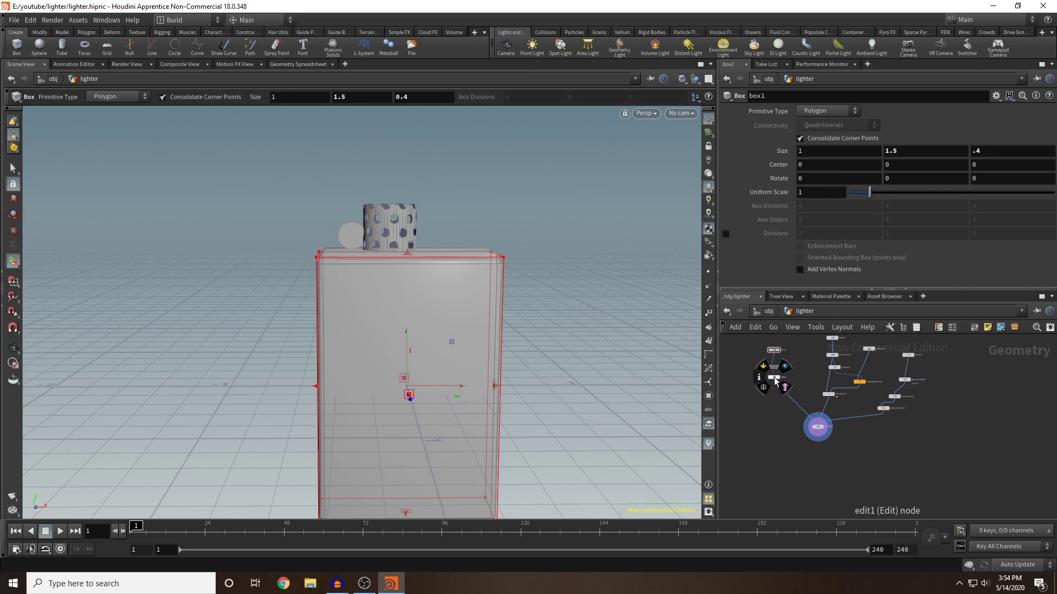
alt+drag(773, 378, 763, 398)
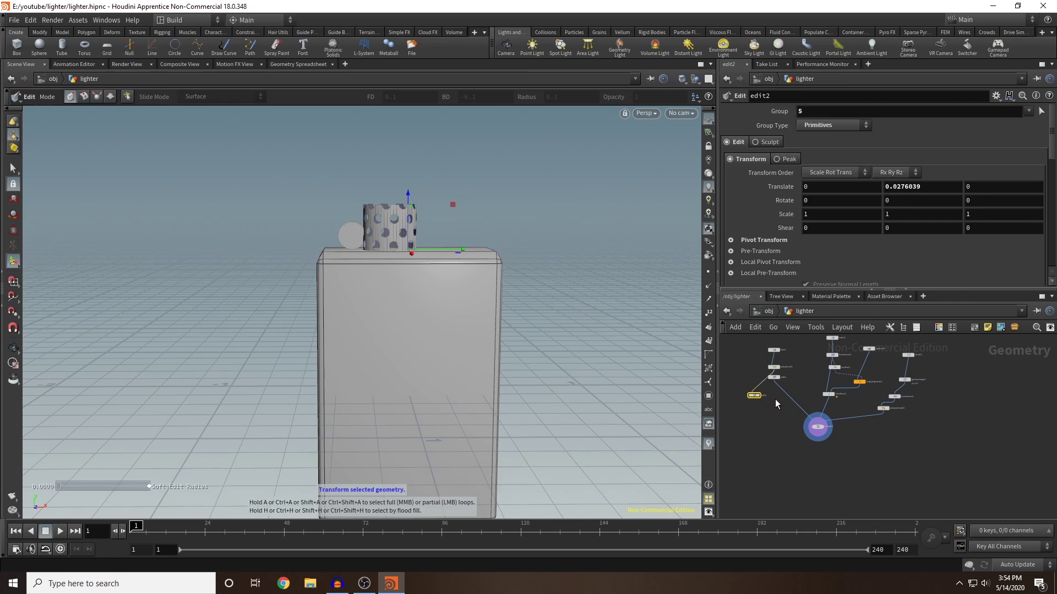
Add a Transform node after the duplicated edit node and display it
key(Tab)
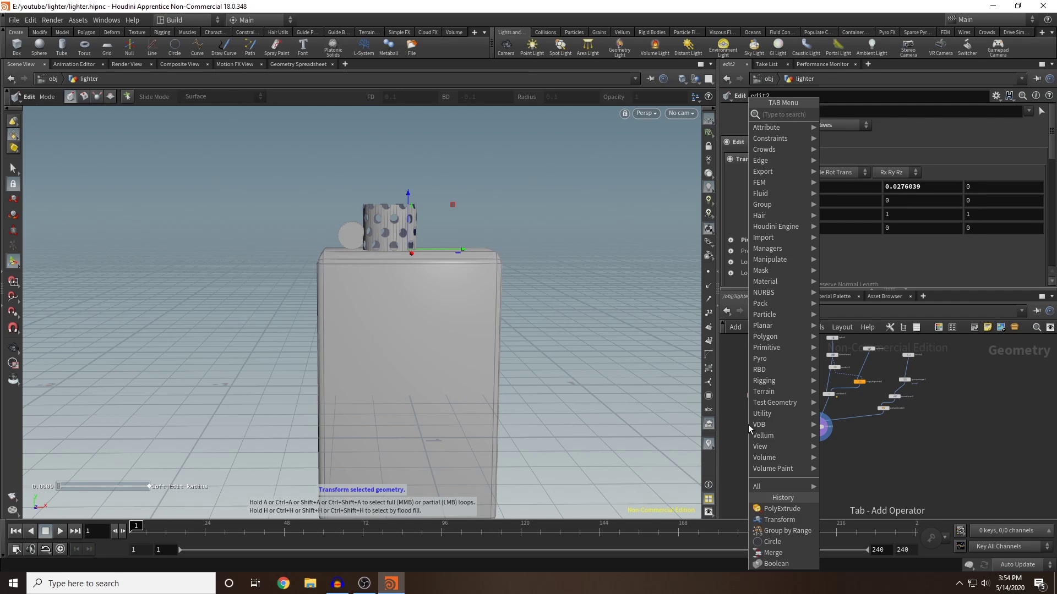
text(transfo)
key(Return)
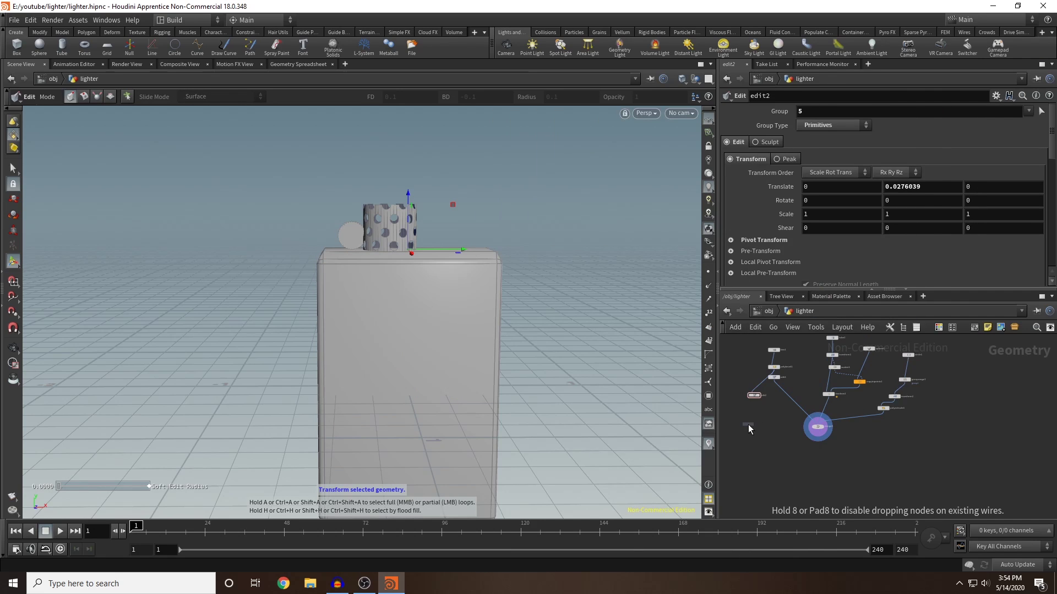
click(749, 423)
drag(754, 391, 764, 412)
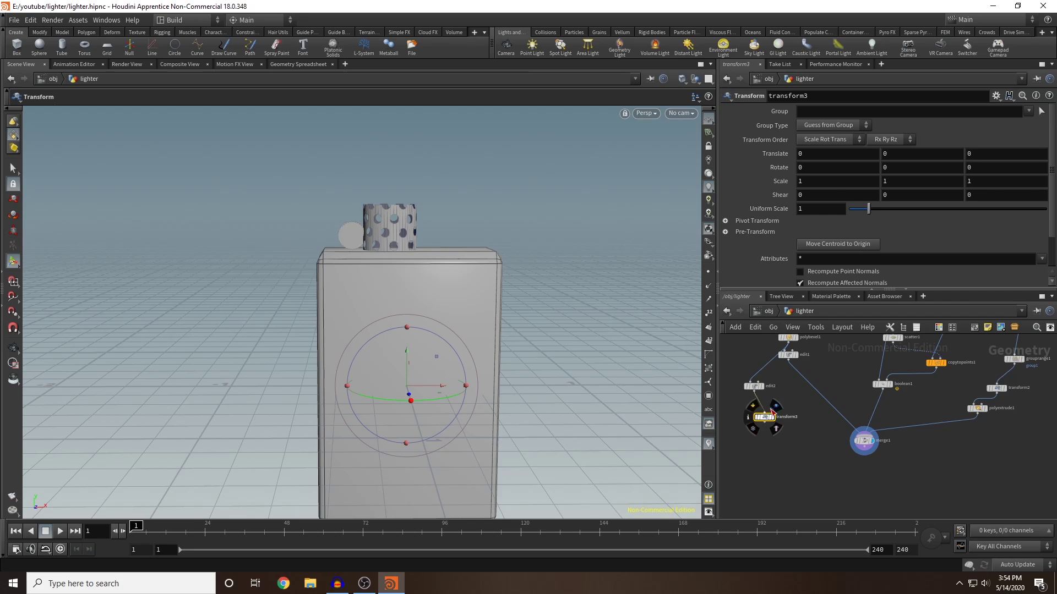
click(775, 411)
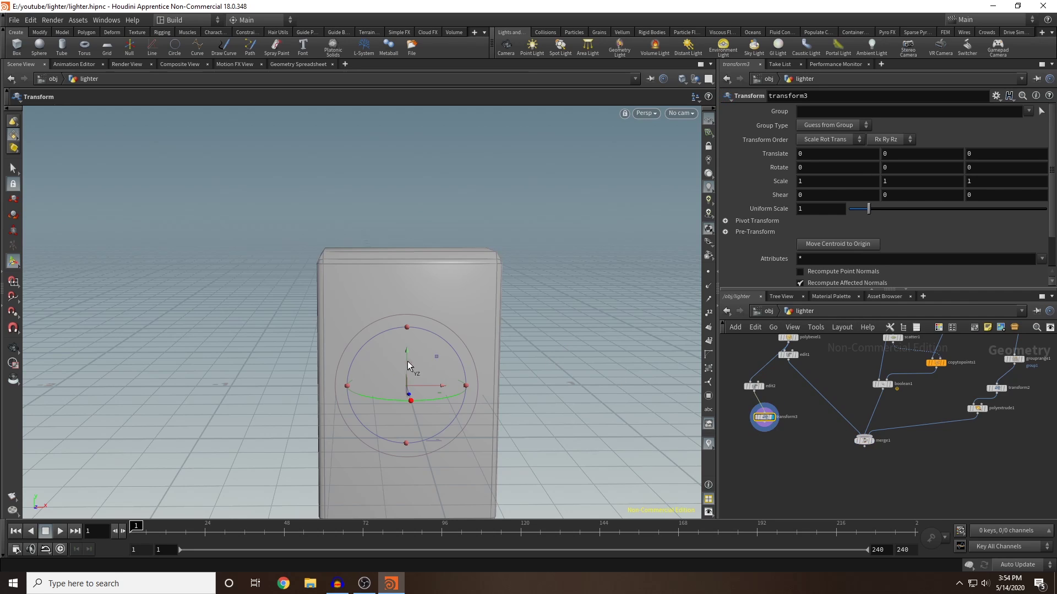
Raise the duplicated body to a Y translation of about 0.257, with the original edit node shown as a template
drag(406, 354, 408, 295)
click(794, 355)
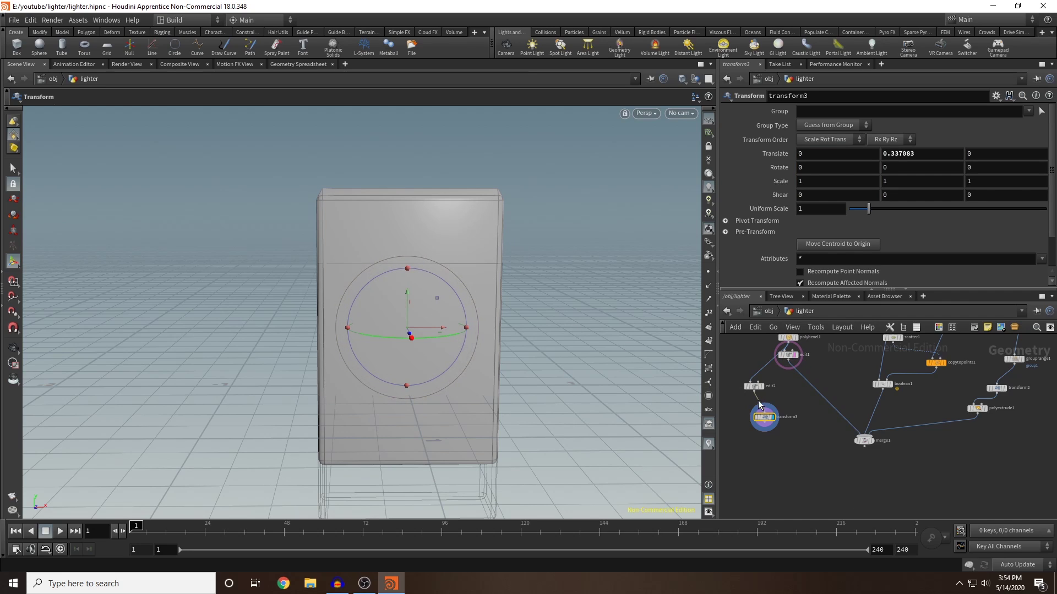
middle_drag(931, 153, 884, 166)
Add and display a Boolean node that subtracts the original body from the raised copy to cut out the lid
middle_drag(829, 459, 834, 436)
key(Tab)
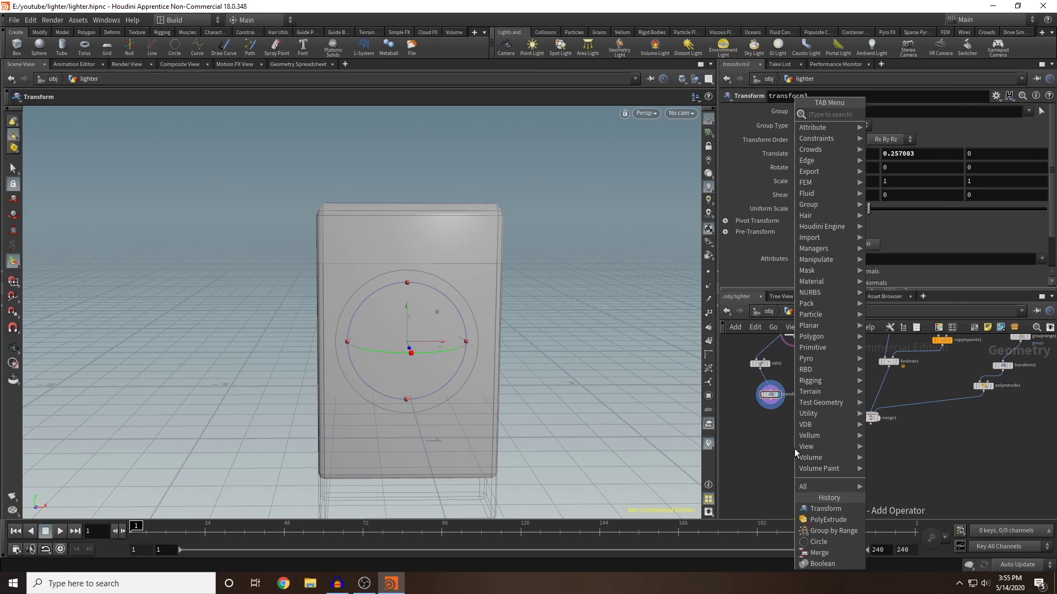
text(bool)
key(Return)
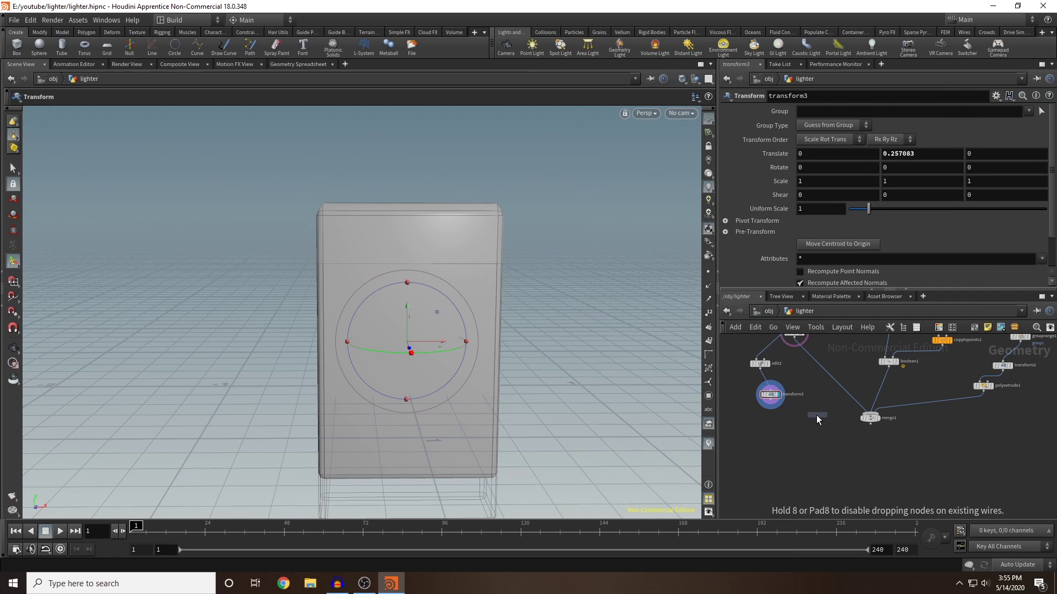
click(807, 414)
middle_drag(820, 423, 820, 424)
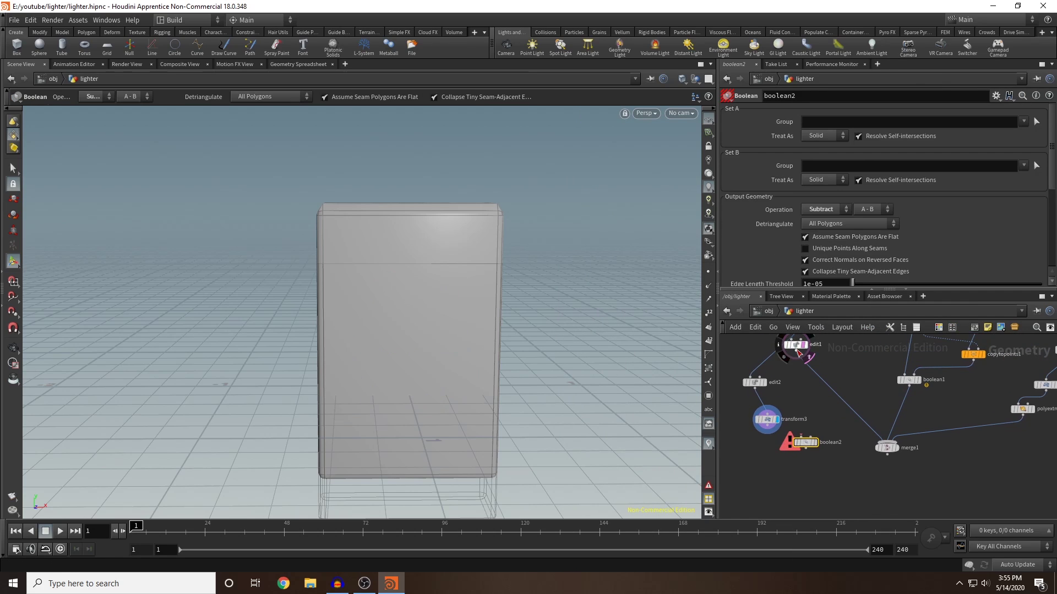
drag(796, 351, 801, 438)
click(818, 427)
key(Escape)
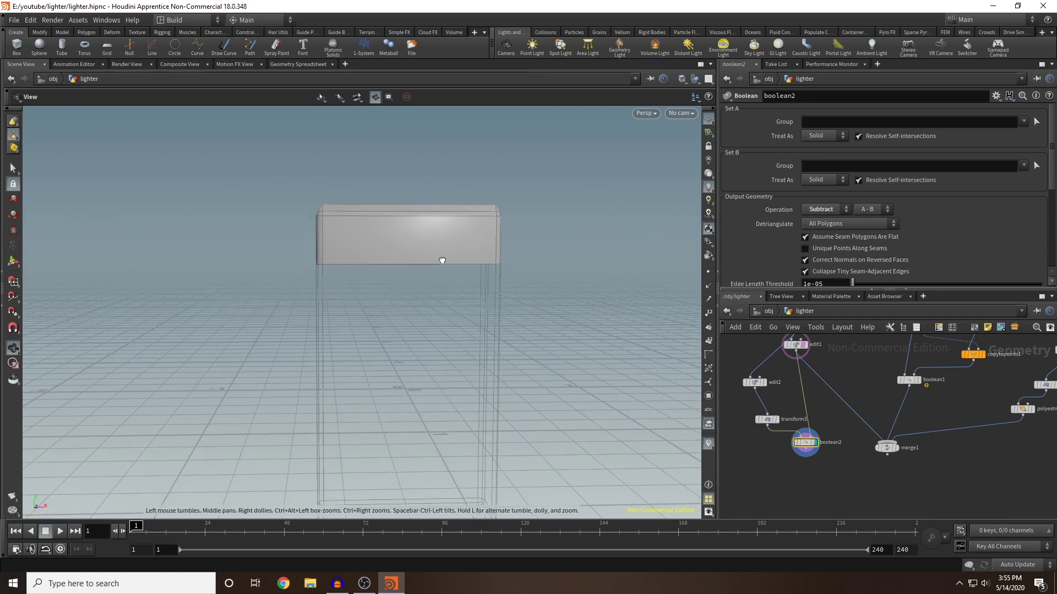
mouse_move(441, 259)
mouse_down()
mouse_move(496, 200)
mouse_move(436, 263)
mouse_up()
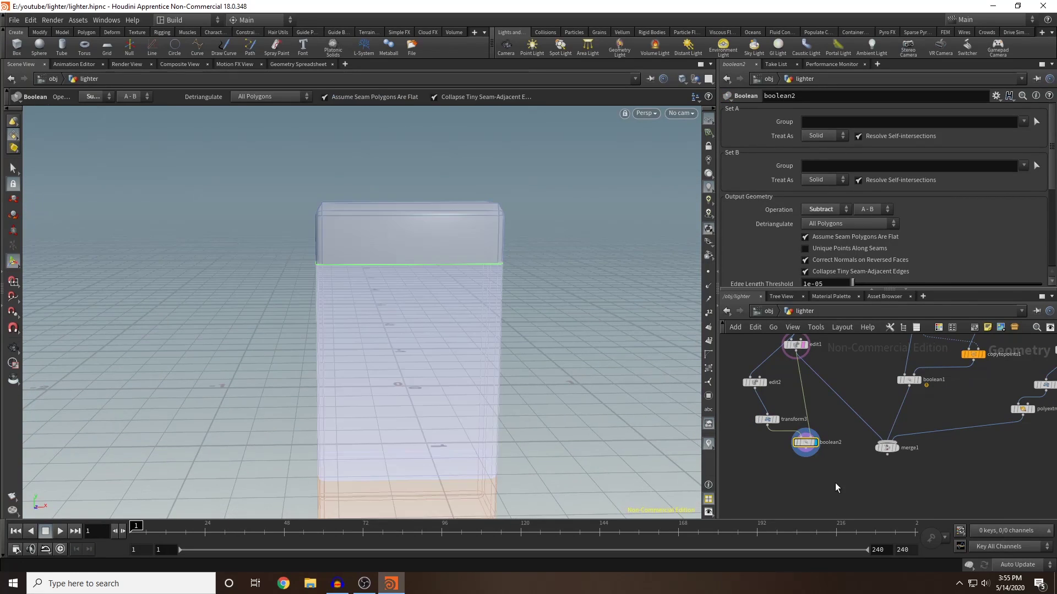
Move the merge node down, then add a Transform node after the lid's Boolean and display it
drag(888, 446, 897, 491)
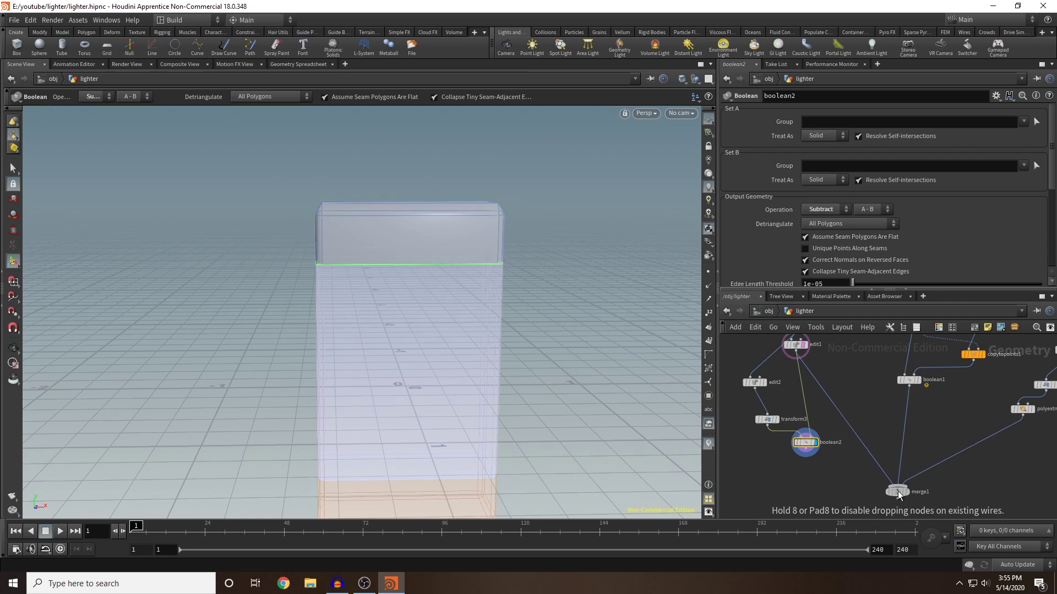
middle_drag(947, 496, 1005, 393)
key(Tab)
text(transfor)
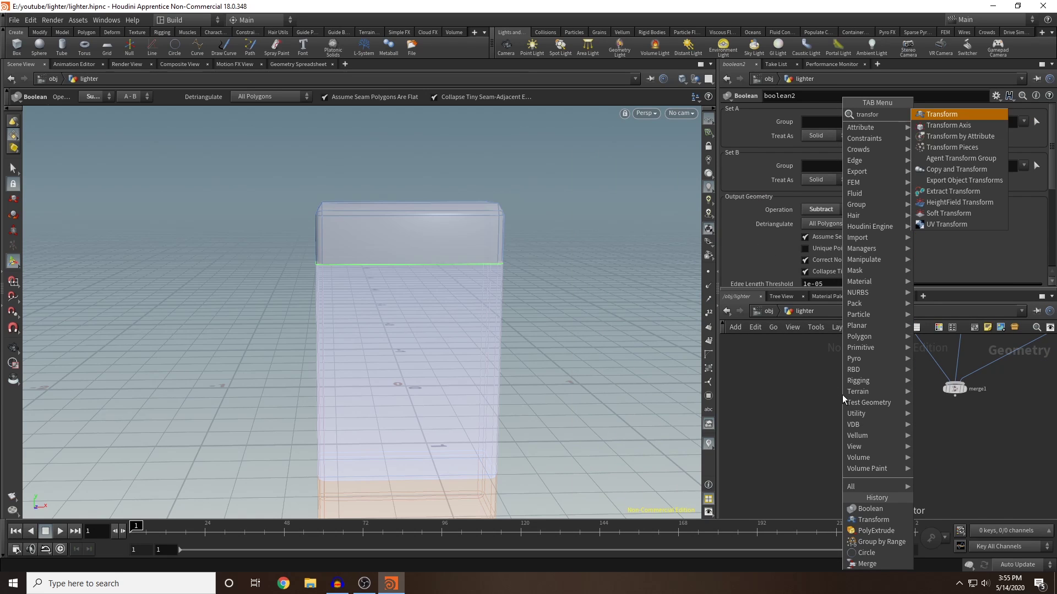
key(Return)
click(868, 388)
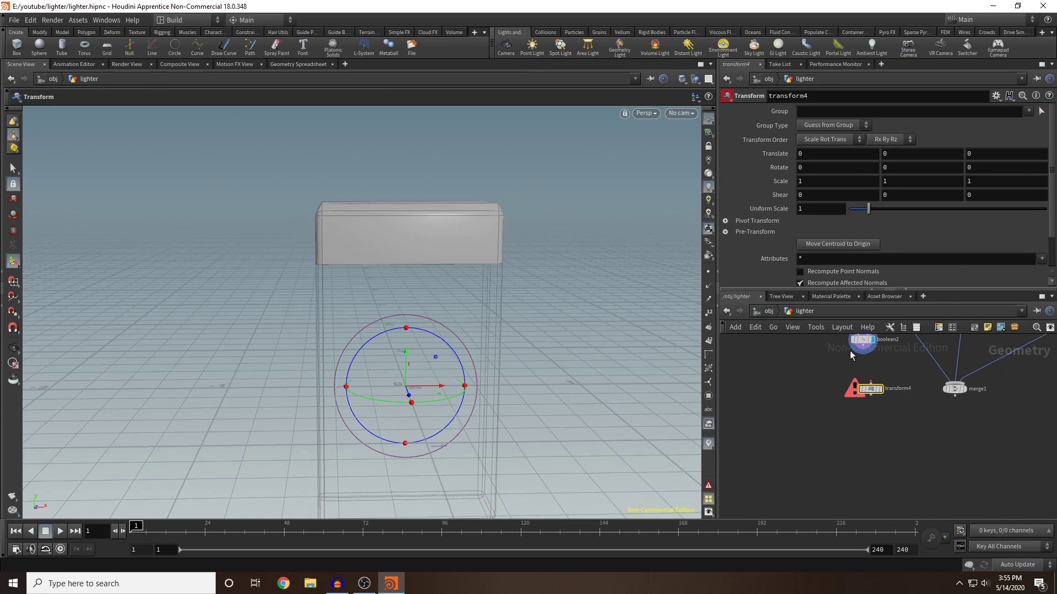
drag(863, 345, 870, 384)
click(880, 390)
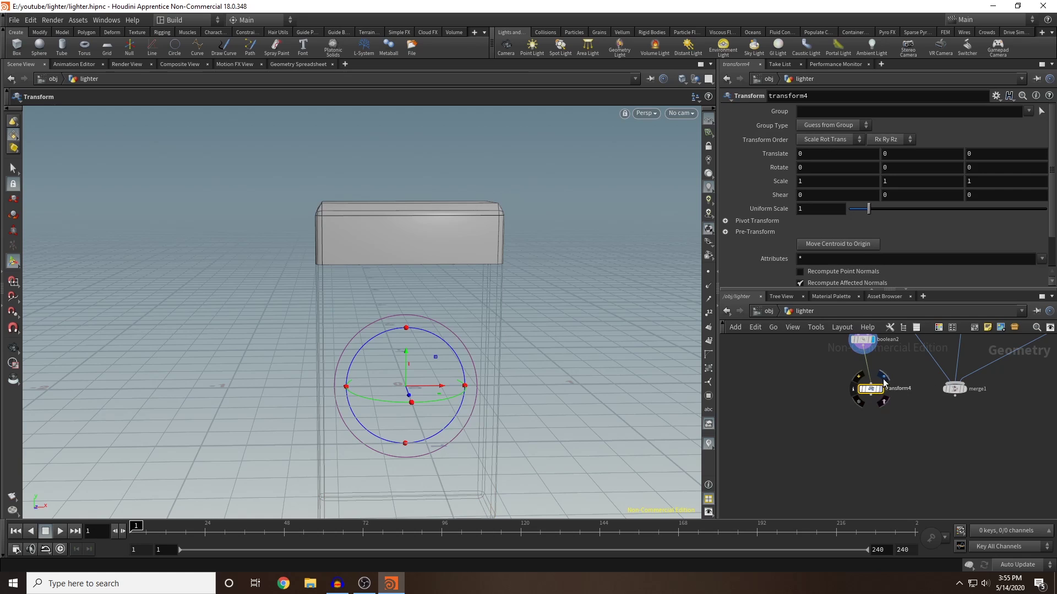
Swing the lid open with a Z rotation of about -116 and move it to about X 0.056, Y 1.498
click(13, 262)
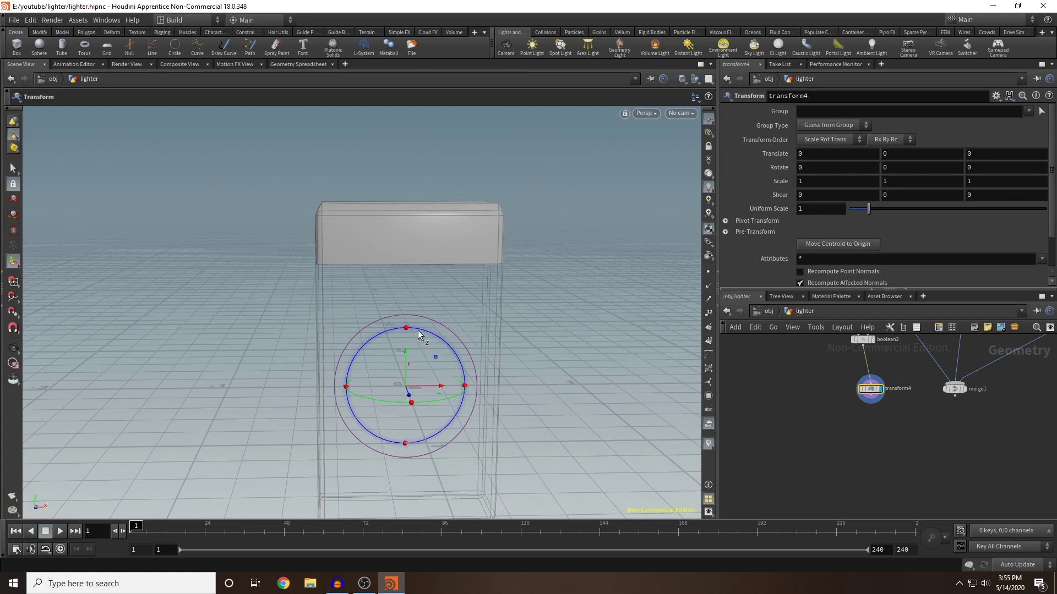
drag(444, 342, 441, 466)
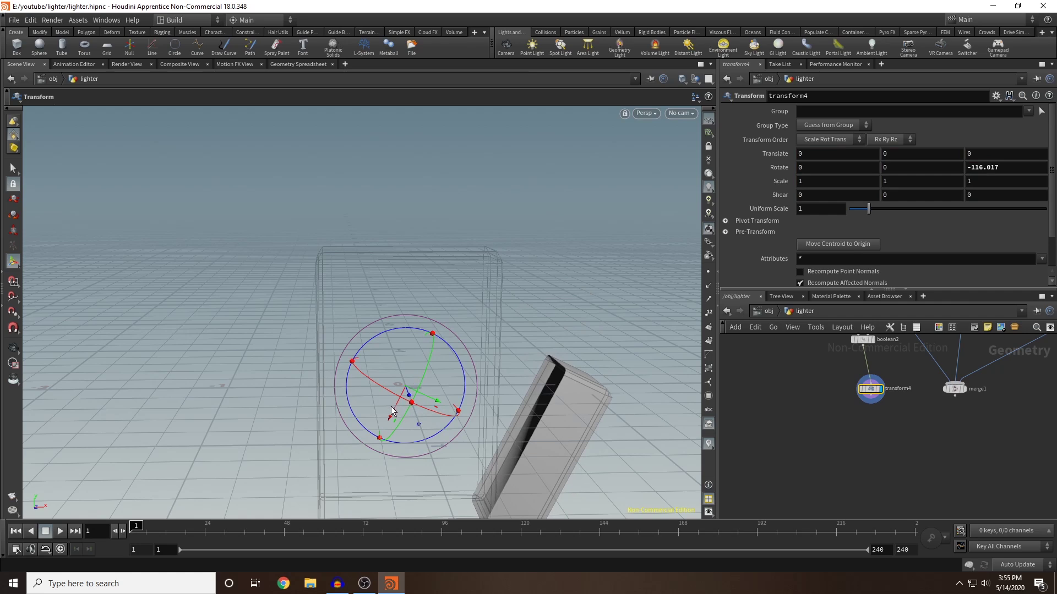
drag(407, 405, 403, 145)
Delete the flat cut face on the underside of the lid to open up its interior
key(Escape)
drag(615, 227, 636, 349)
key(t)
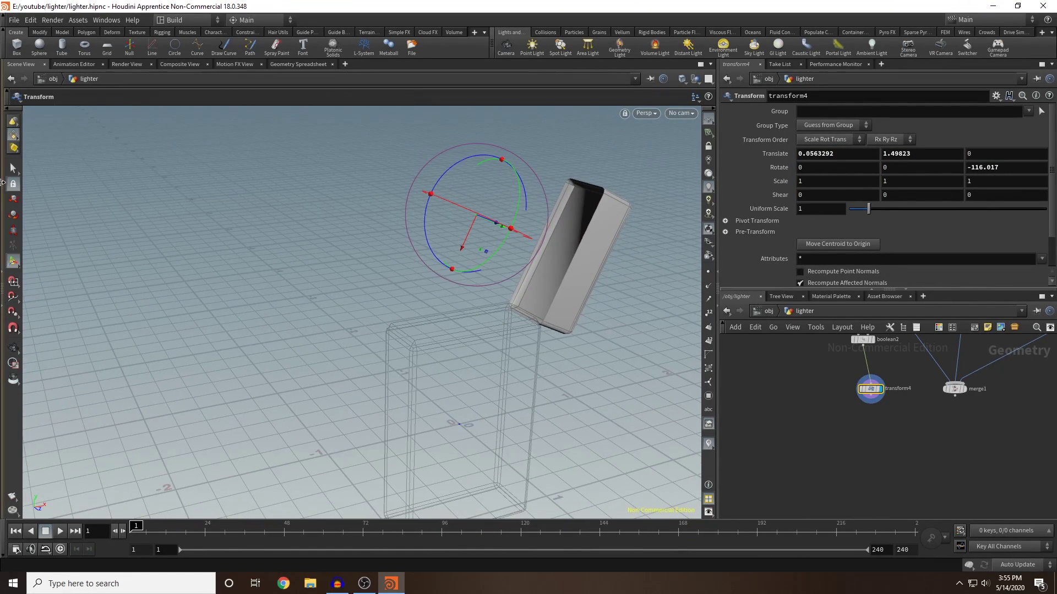
key(s)
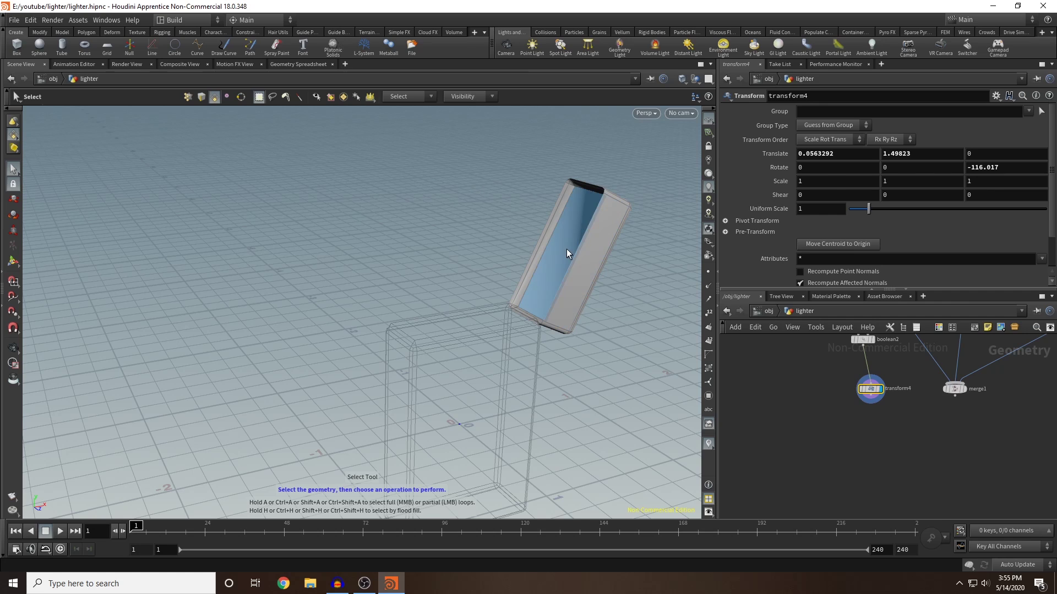
key(Delete)
drag(611, 278, 545, 262)
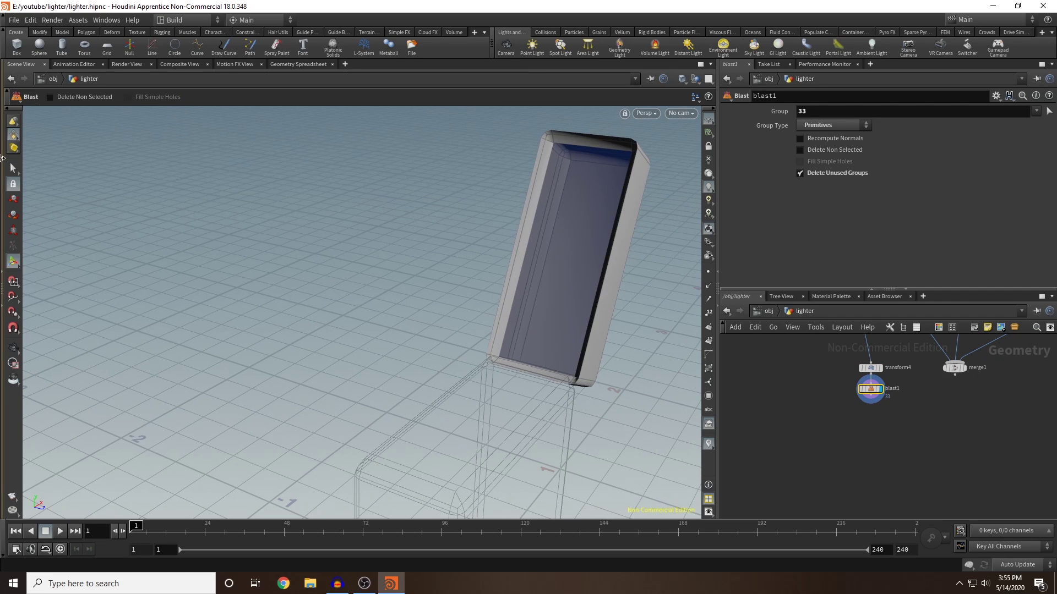
key(s)
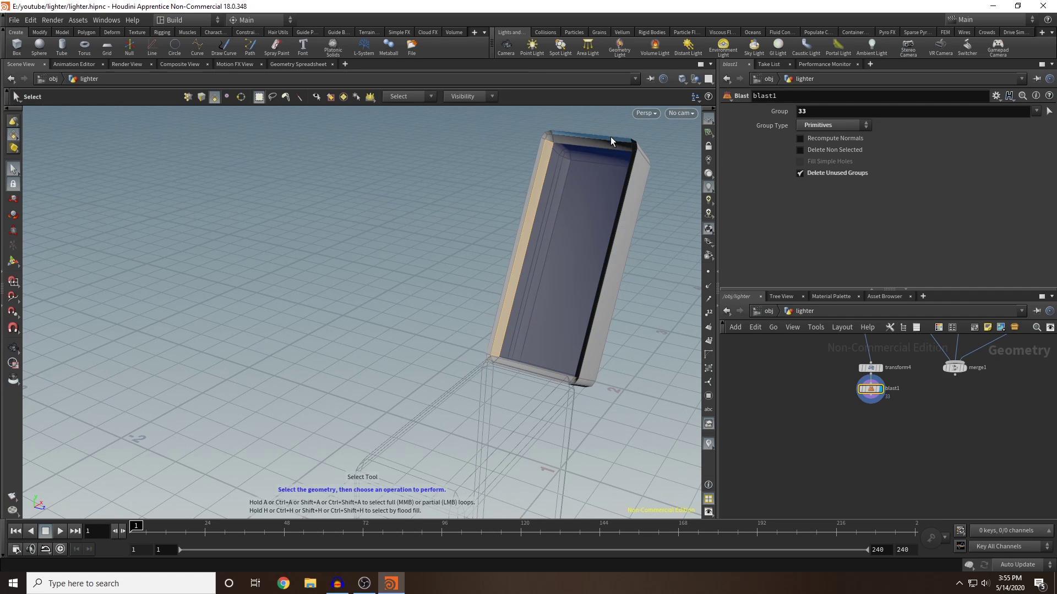
Delete the rim faces left around the lid's open underside, leaving only its outer shell
click(595, 141)
drag(595, 141, 553, 190)
shift+click(632, 176)
shift+click(626, 146)
shift+click(546, 179)
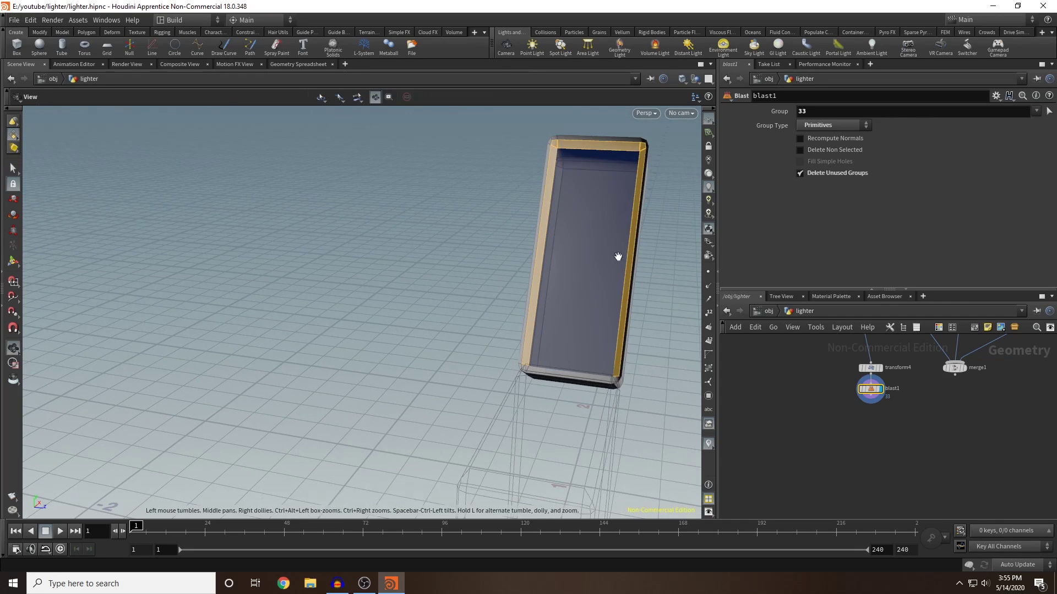
alt+drag(618, 255, 605, 348)
shift+click(482, 329)
key(Delete)
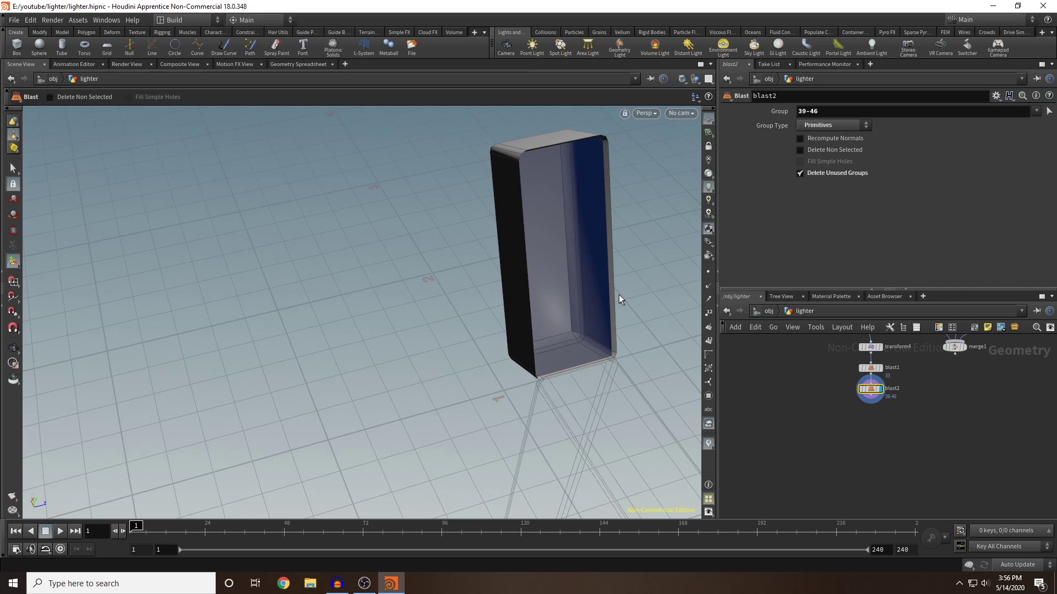
Add a PolyExtrude node after the lid's second Blast node and display it
alt+drag(618, 295, 513, 249)
key(Tab)
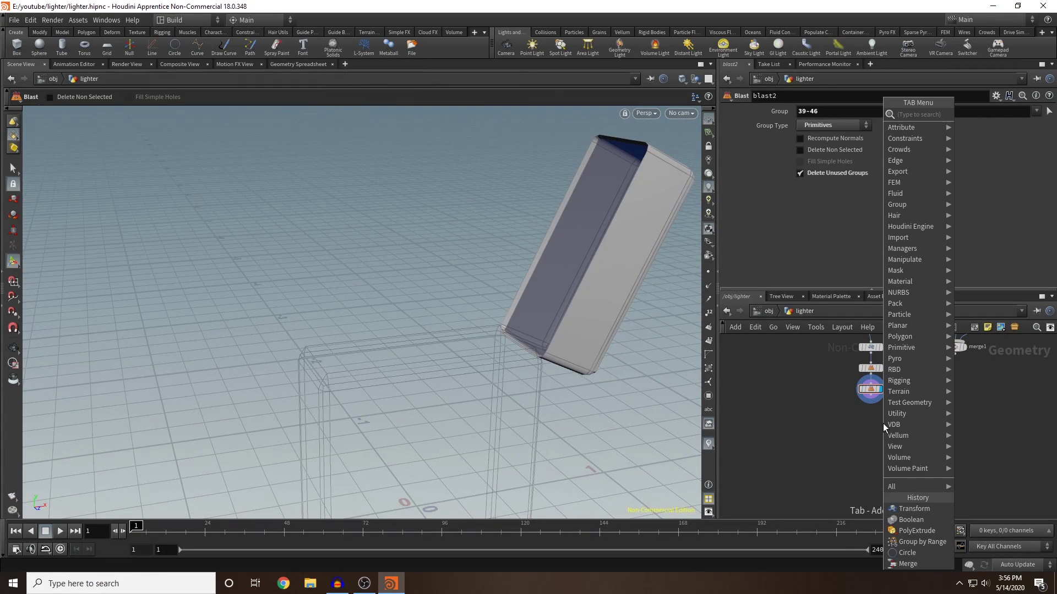
text(polyex)
key(Return)
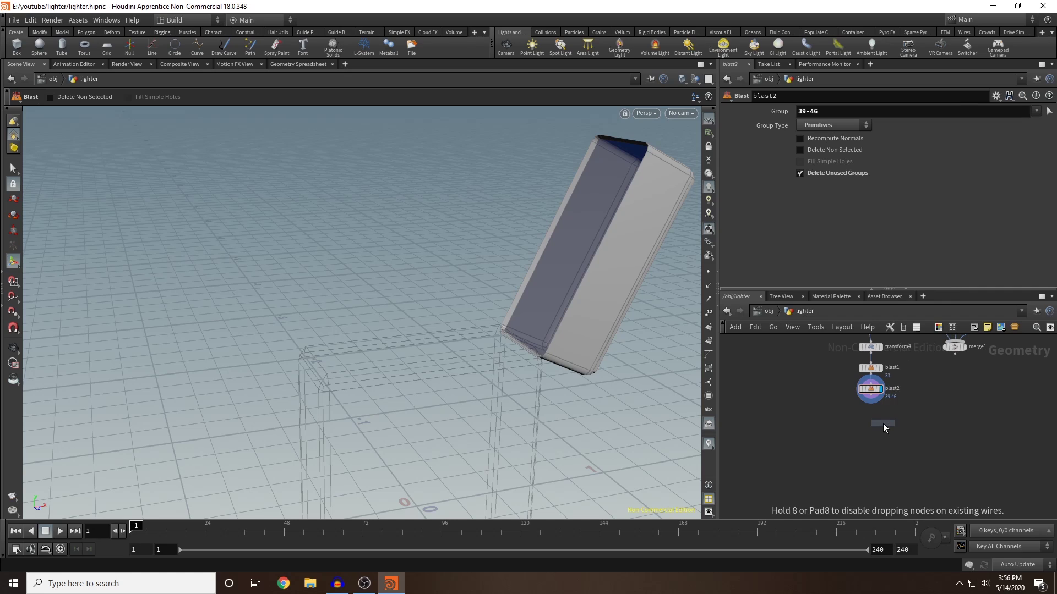
click(857, 414)
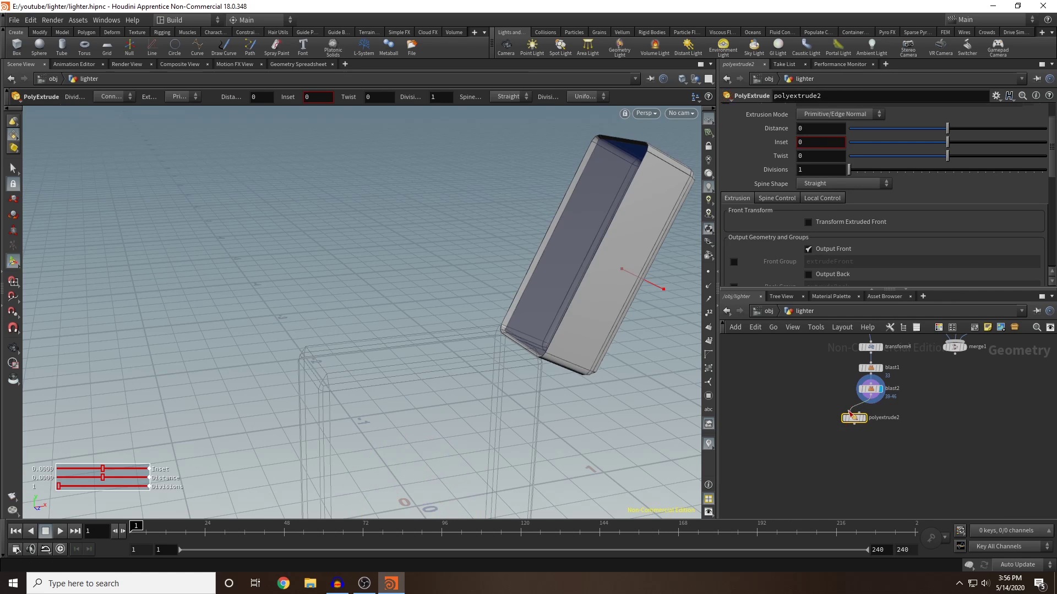
click(868, 408)
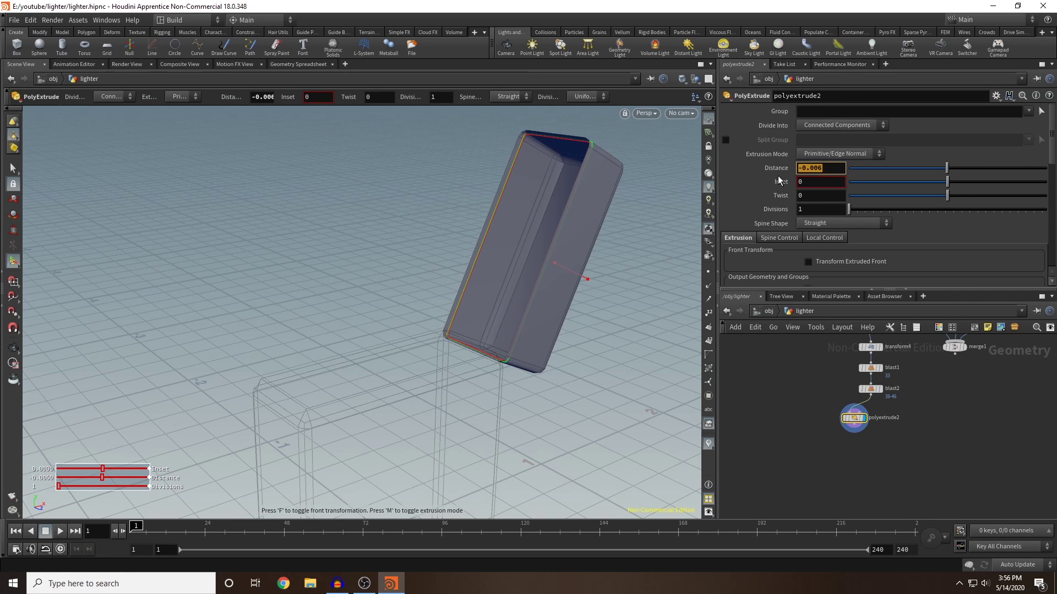
Give the lid shell a thin wall with an extrusion distance of about 0.0015
text(.0)
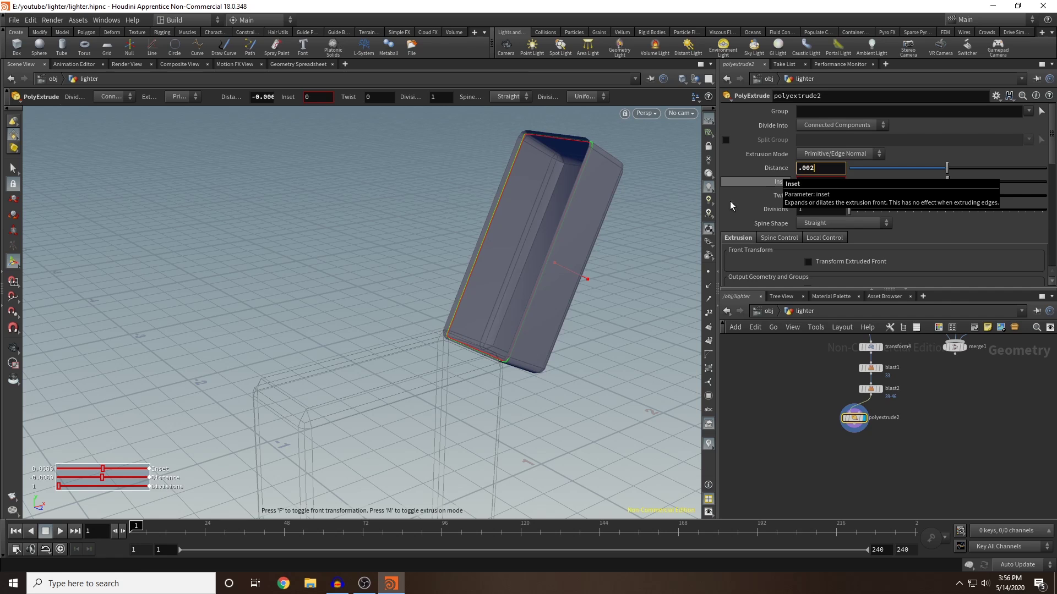
key(Return)
middle_drag(556, 345, 567, 349)
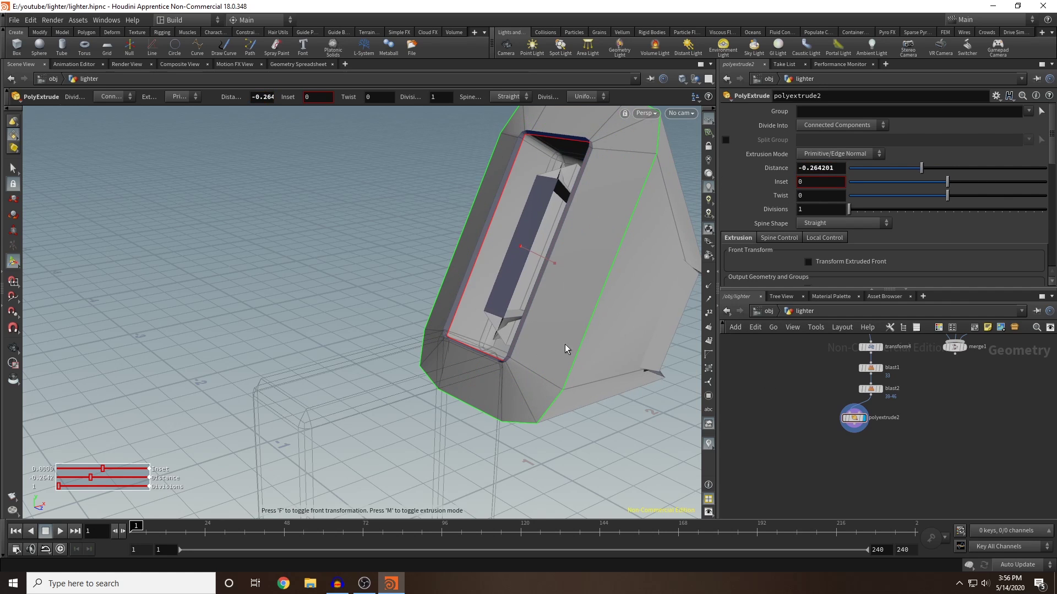
key(ctrl+z)
key(Escape)
drag(637, 394, 576, 361)
key(Return)
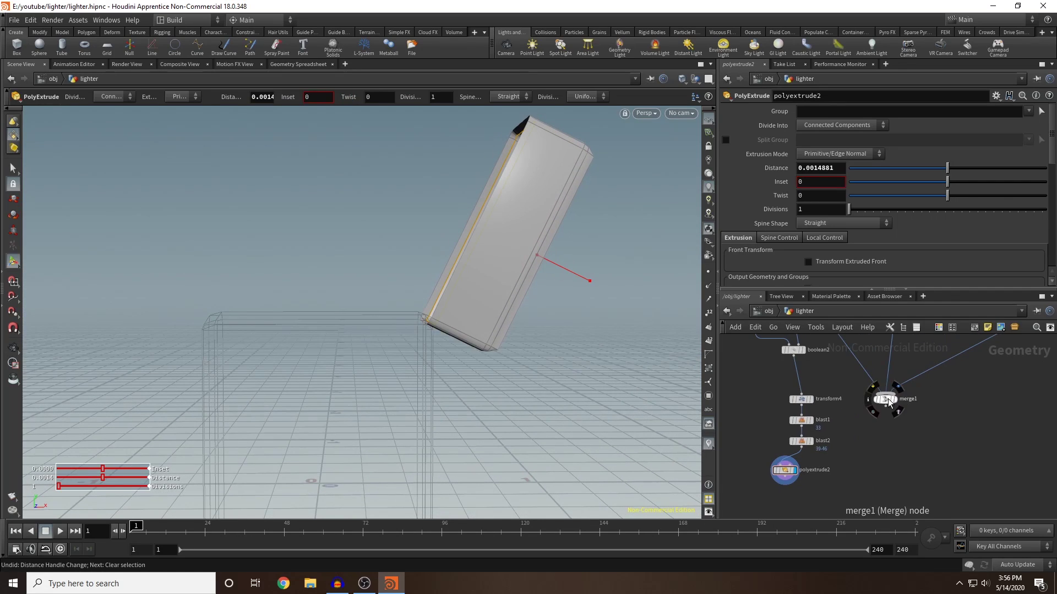
Move the merge node down, connect the lid's PolyExtrude output to it, and display the merged lighter
drag(886, 400, 894, 489)
middle_drag(744, 498, 737, 433)
drag(780, 417, 889, 423)
click(903, 415)
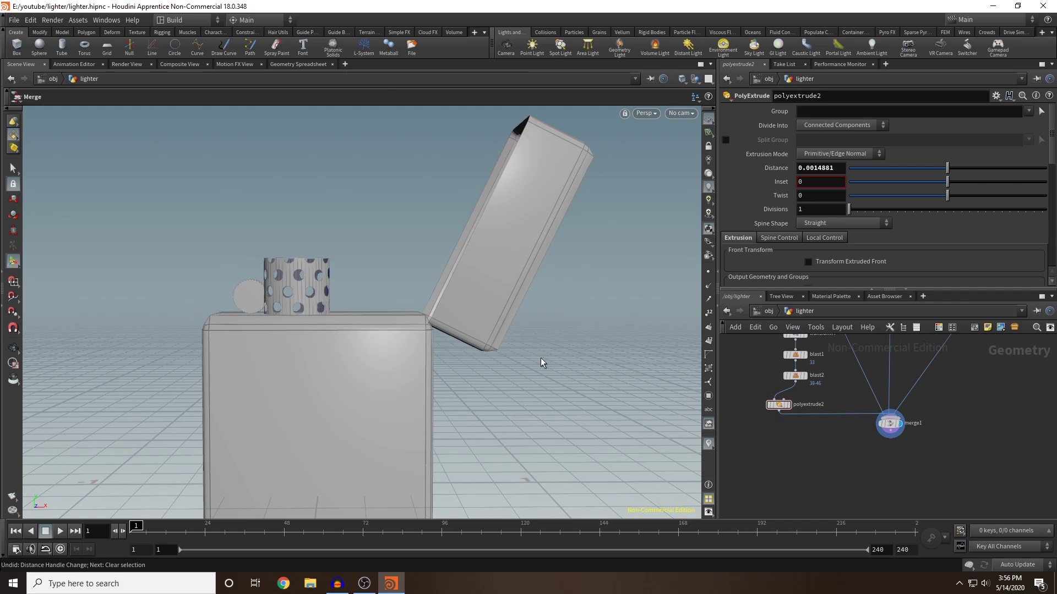
alt+drag(543, 364, 535, 401)
alt+right_drag(536, 401, 467, 405)
alt+middle_drag(548, 394, 598, 358)
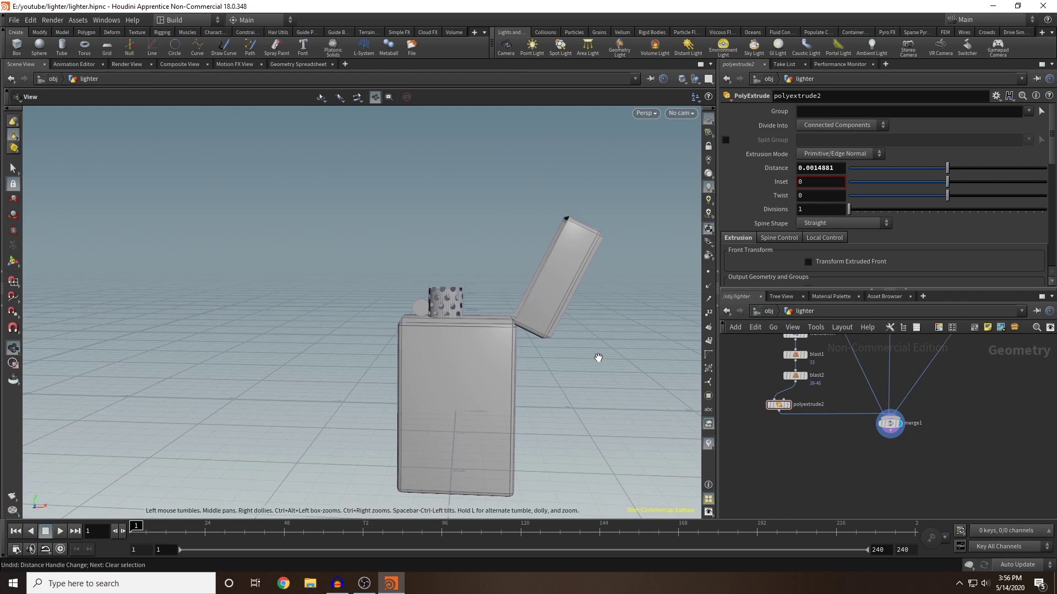
drag(597, 361, 541, 334)
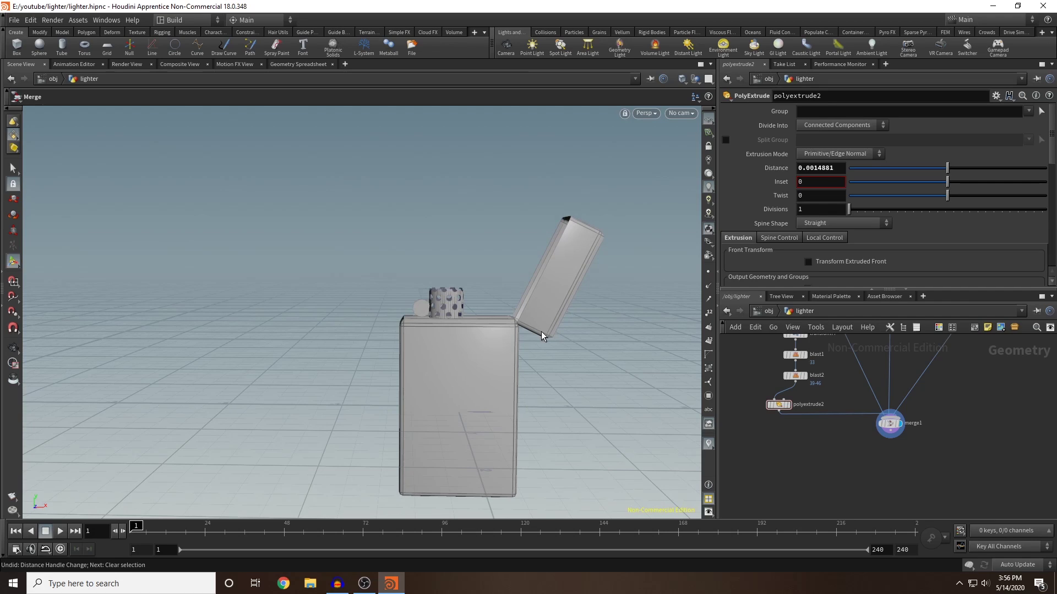
Insert a Transform node between the spark wheel's PolyExtrude and the merge, and expand its pivot settings
middle_drag(858, 447, 798, 500)
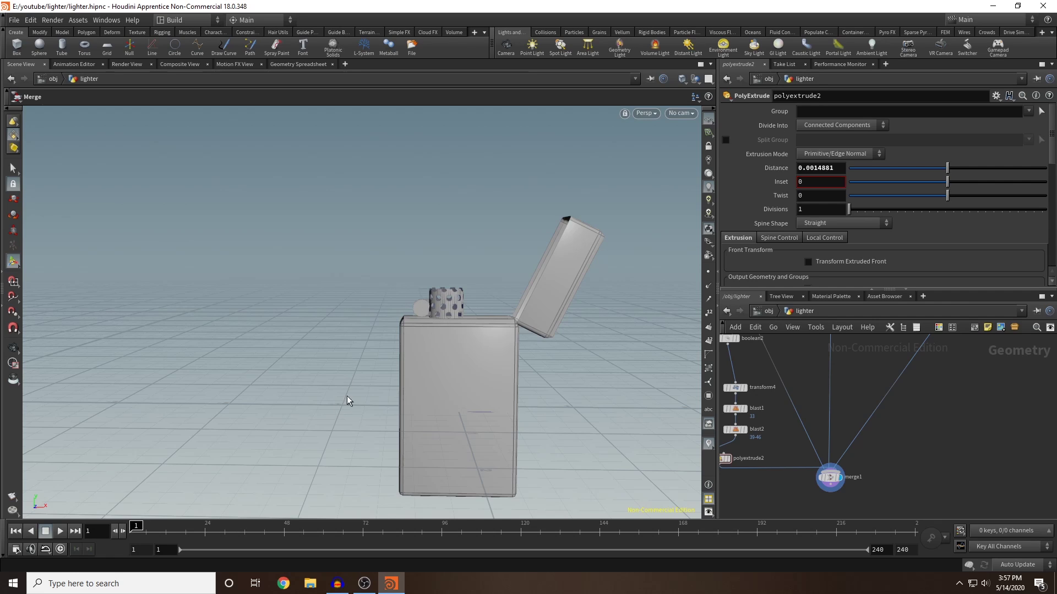
middle_drag(871, 402, 769, 476)
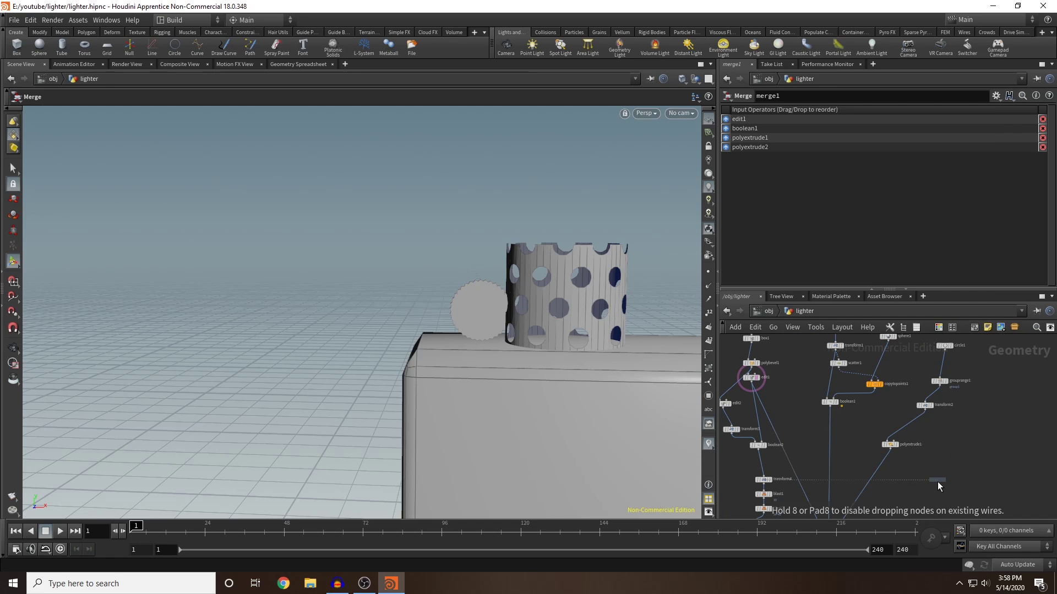
drag(937, 481, 872, 478)
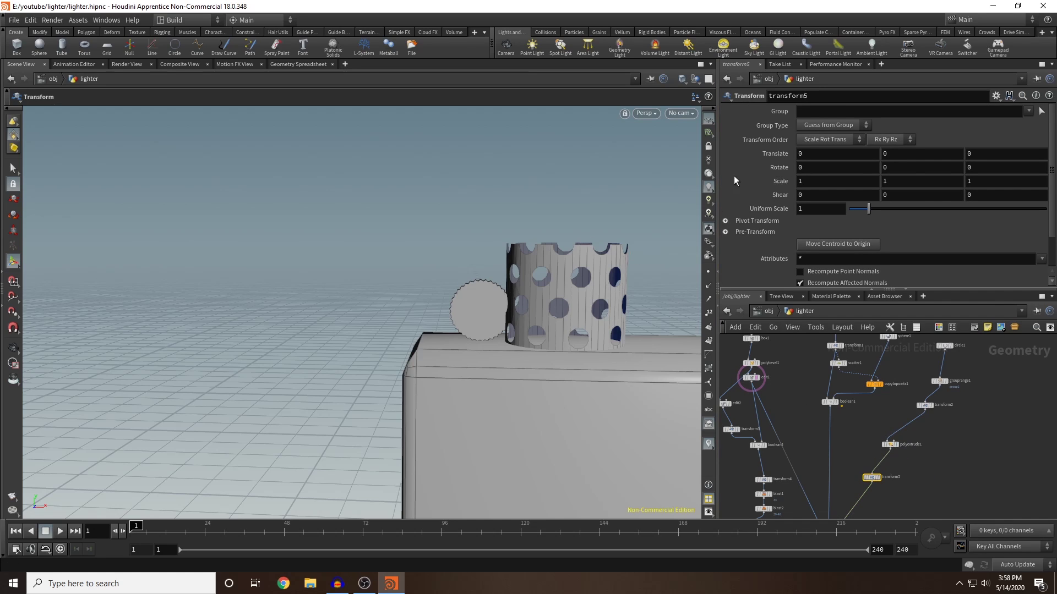
click(724, 221)
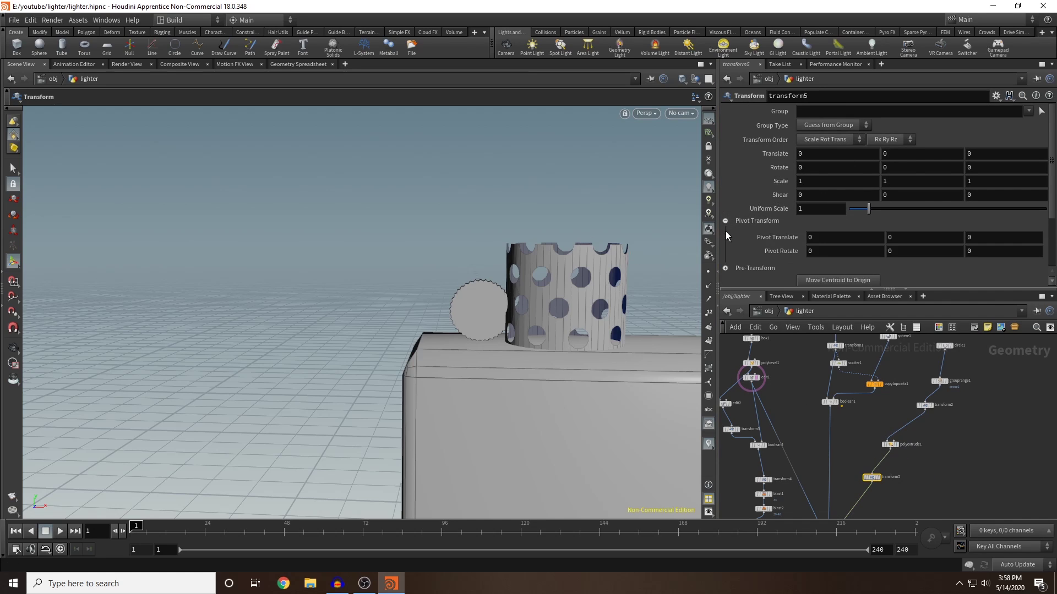
mouse_move(556, 377)
alt+right_down()
mouse_move(605, 377)
mouse_move(575, 375)
alt+right_up()
alt+middle_drag(576, 375, 584, 287)
middle_drag(908, 169, 673, 182)
key(ctrl+z)
middle_drag(824, 163, 868, 165)
key(ctrl+z)
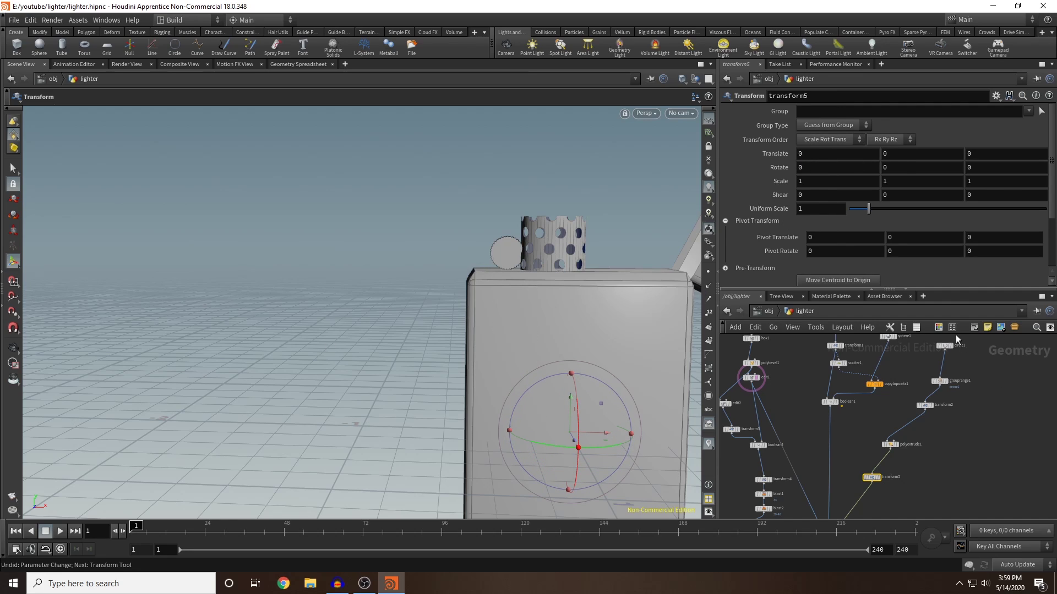
Copy the circle's X center of -0.310419 into the X pivot translate of the spark wheel's Transform node
middle_drag(995, 370, 988, 386)
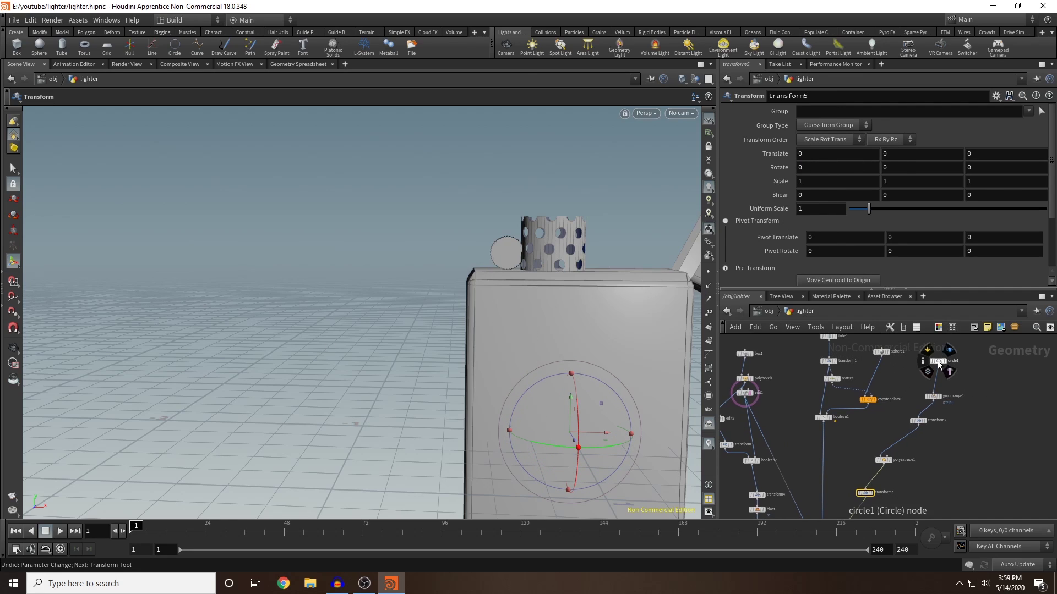
click(937, 361)
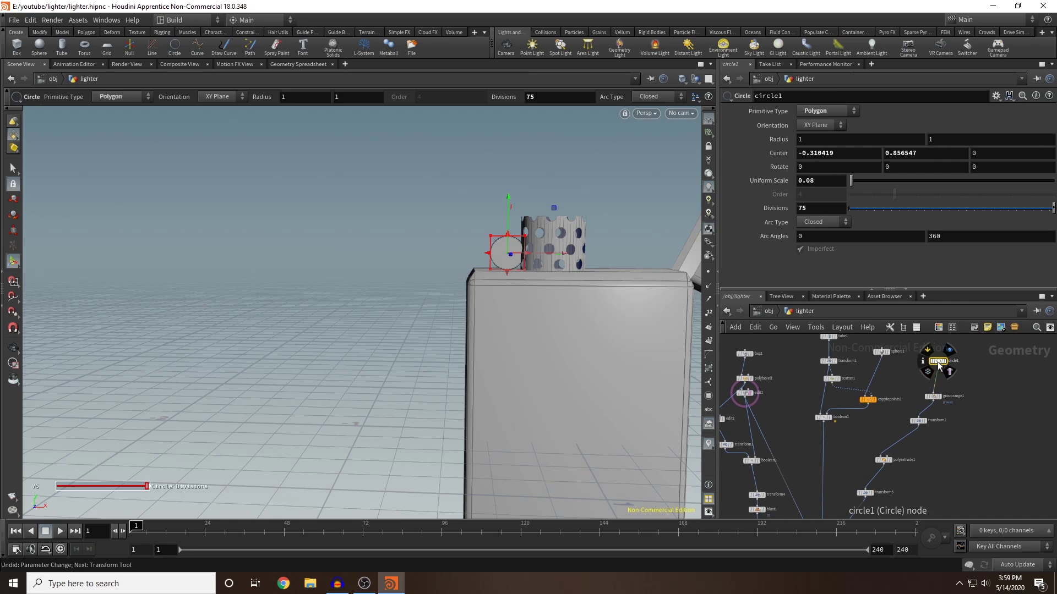
click(851, 153)
key(ctrl+c)
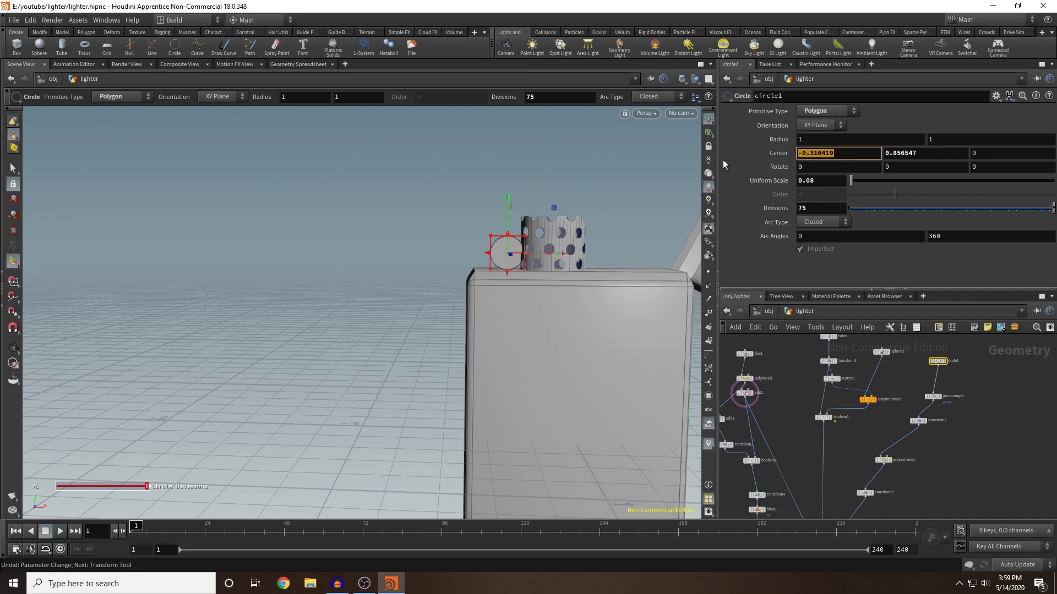
click(865, 493)
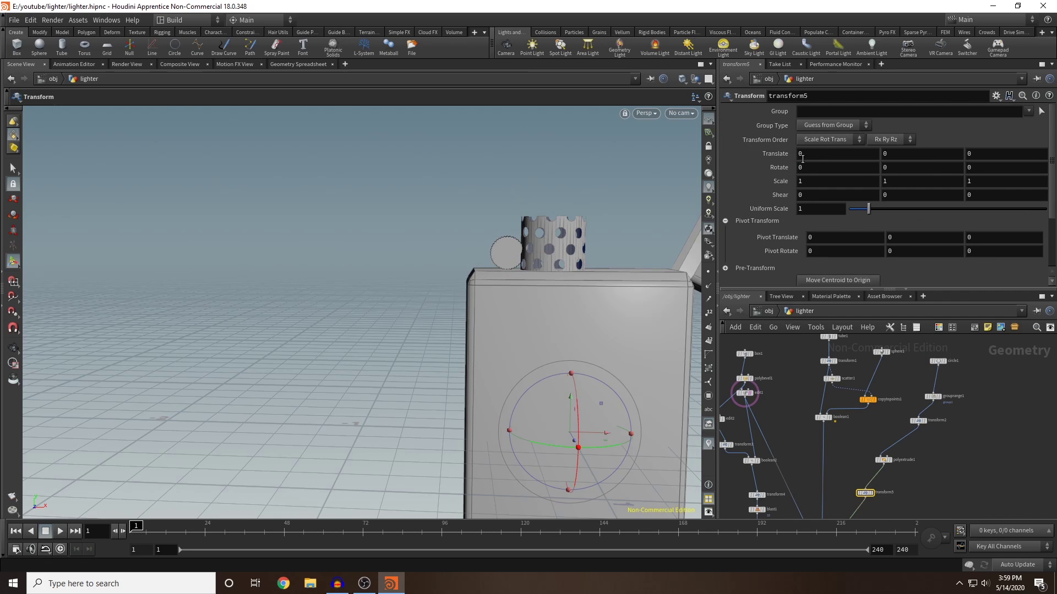
click(836, 236)
click(953, 462)
key(ctrl+v)
key(Return)
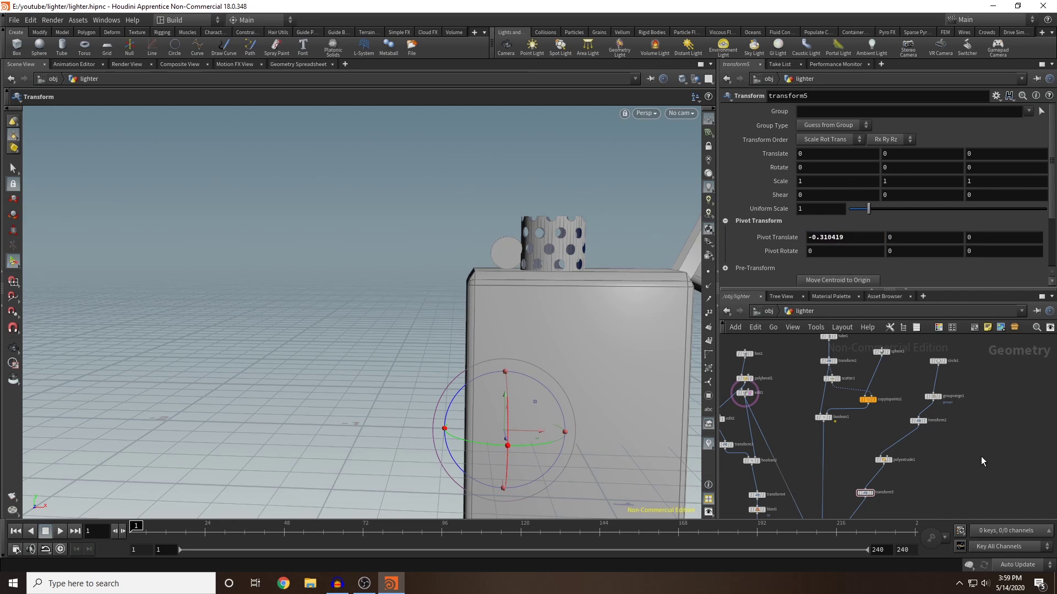
Copy the circle's Y center of 0.856547 into the Y pivot translate of the spark wheel's Transform node
click(940, 364)
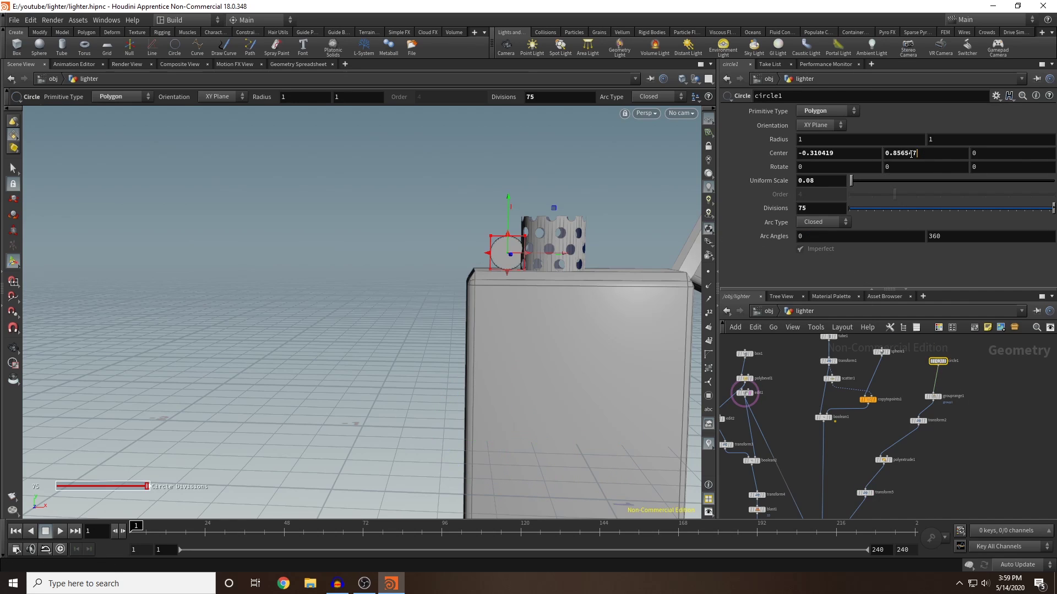
drag(918, 153, 766, 171)
key(ctrl+c)
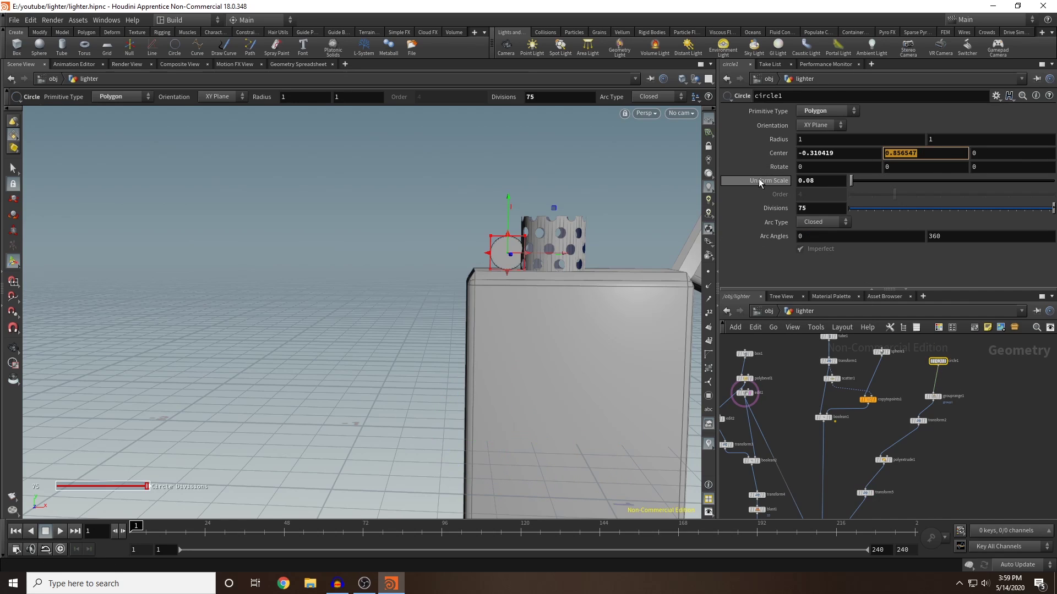
click(867, 494)
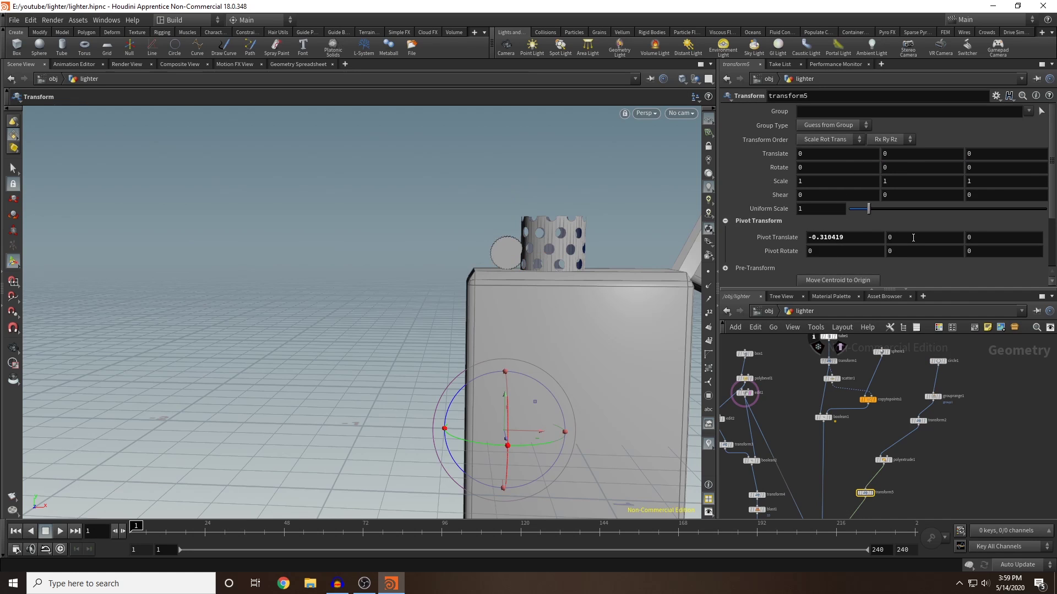
drag(913, 238, 875, 239)
key(ctrl+v)
key(Return)
Set a keyframe for the spark wheel's Z rotation at 0 on frame 24
key(space)
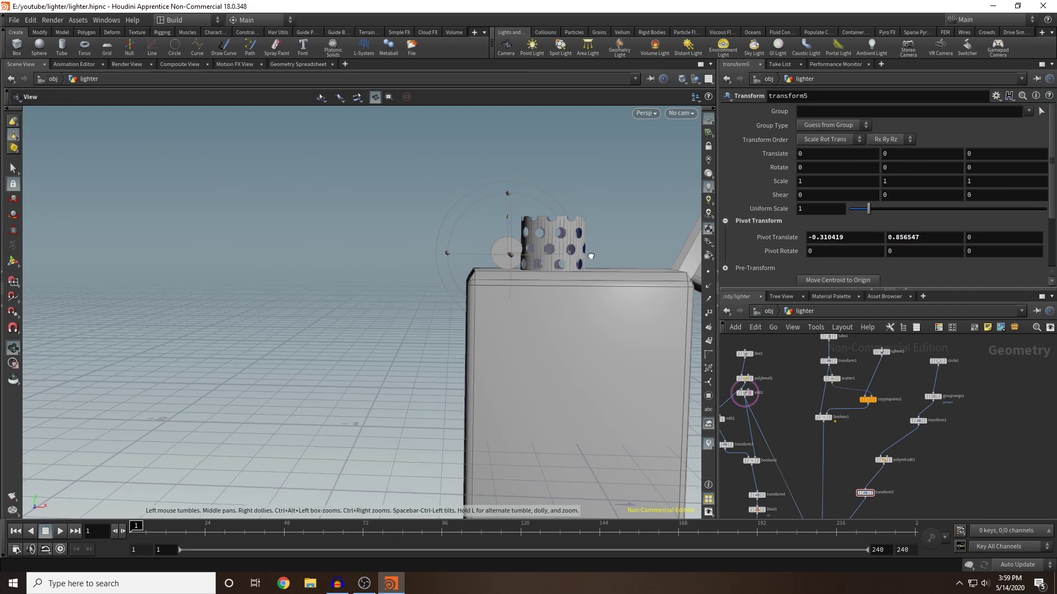
mouse_move(591, 256)
mouse_down()
mouse_move(672, 266)
mouse_move(578, 267)
mouse_up()
scroll(573, 275, up, 6)
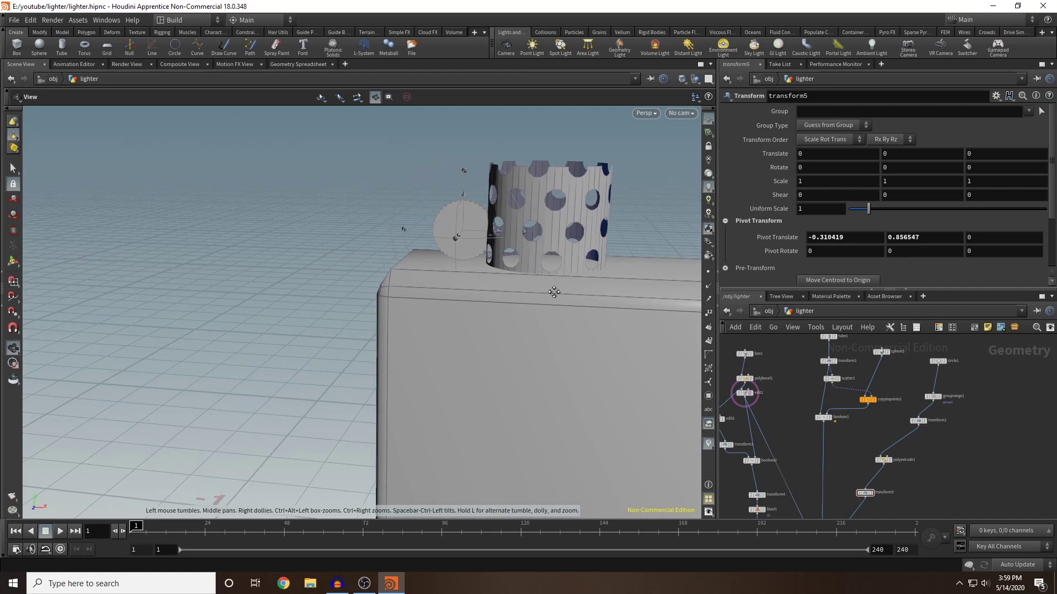
middle_drag(553, 292, 587, 363)
drag(587, 363, 557, 349)
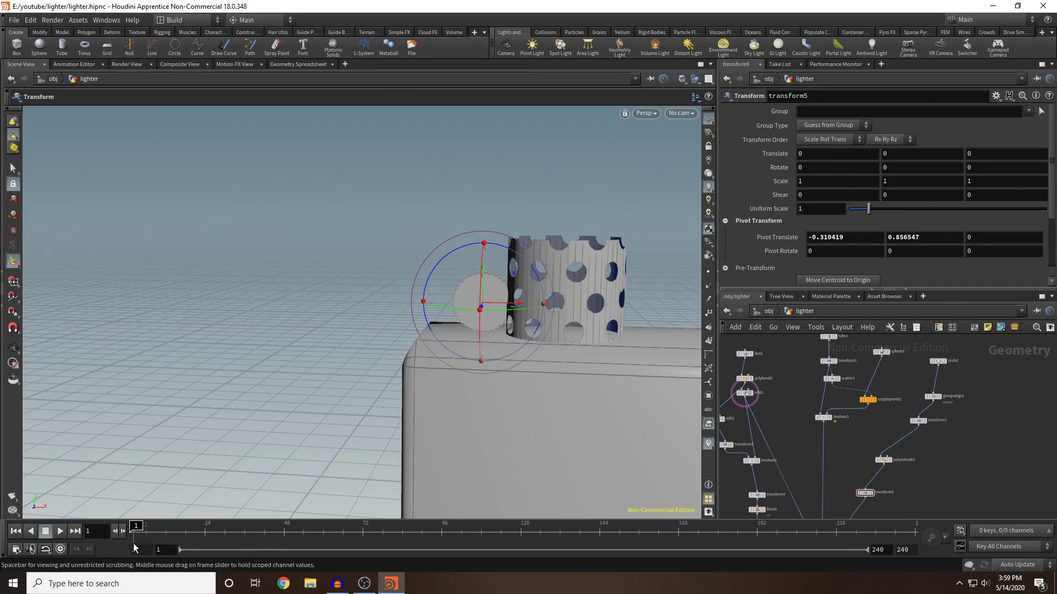
click(205, 537)
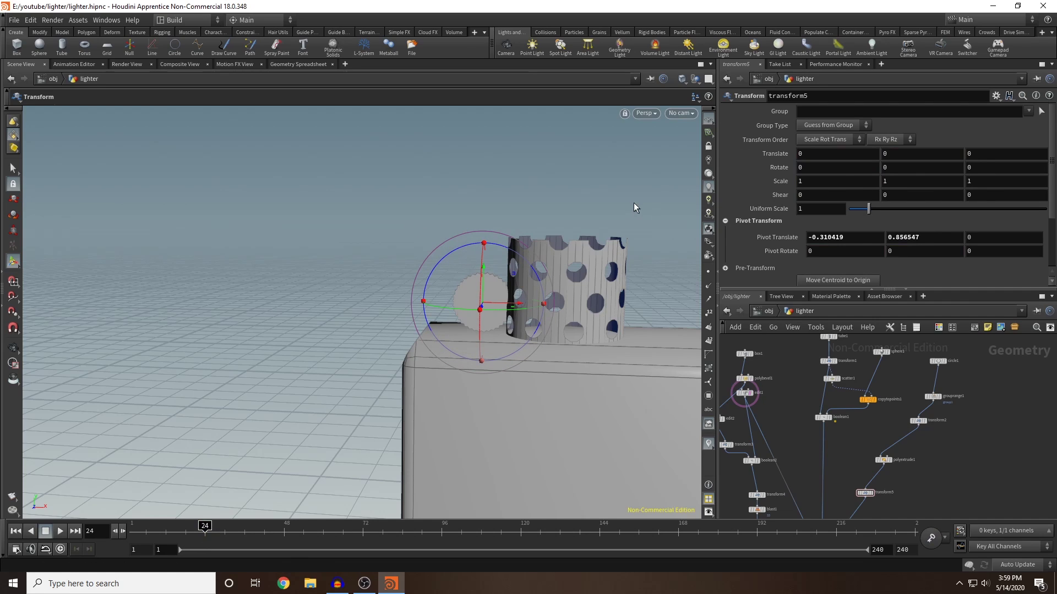
alt+click(1000, 171)
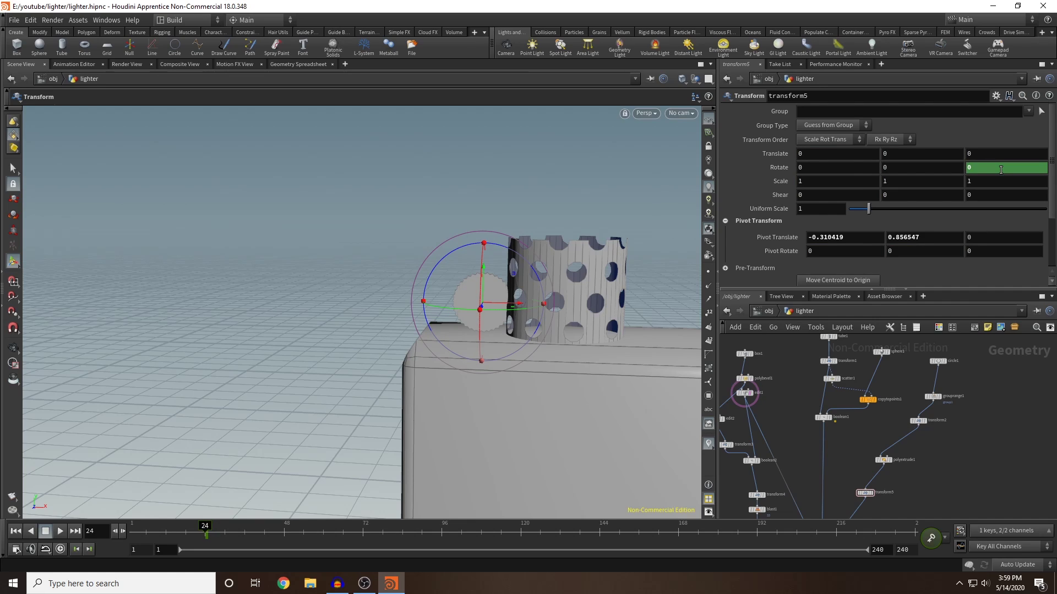
Set the spark wheel's Z rotation to 240 on frame 27 and keyframe it
click(214, 537)
mouse_move(517, 262)
mouse_down()
mouse_move(279, 313)
mouse_move(545, 407)
mouse_move(575, 376)
mouse_move(539, 253)
mouse_move(526, 246)
mouse_up()
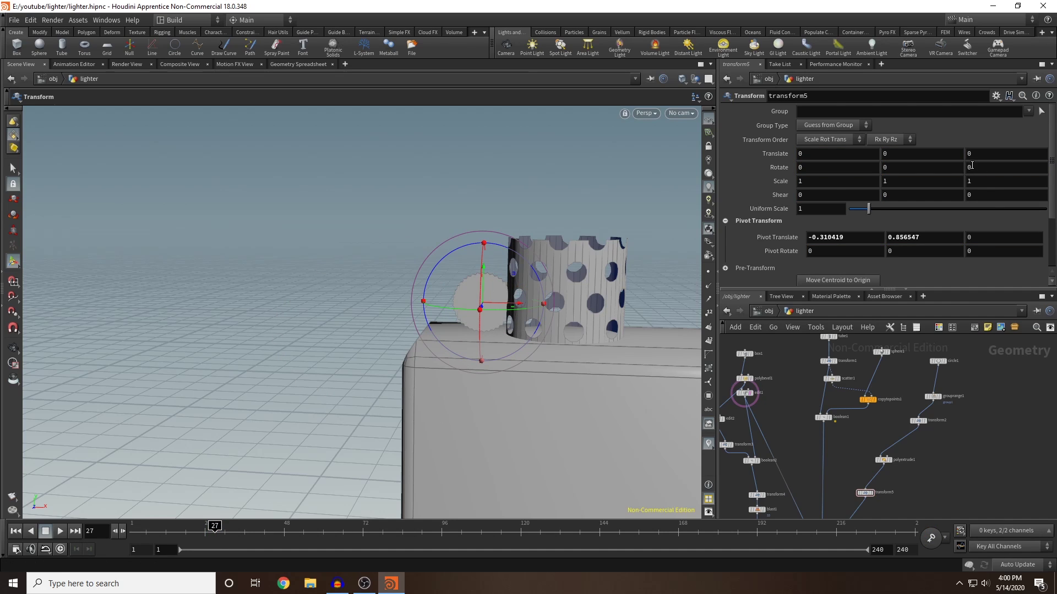
drag(977, 168, 834, 167)
alt+click(993, 169)
Play back the spark wheel's rotation from just before frame 24 and turn on real-time playback
click(203, 542)
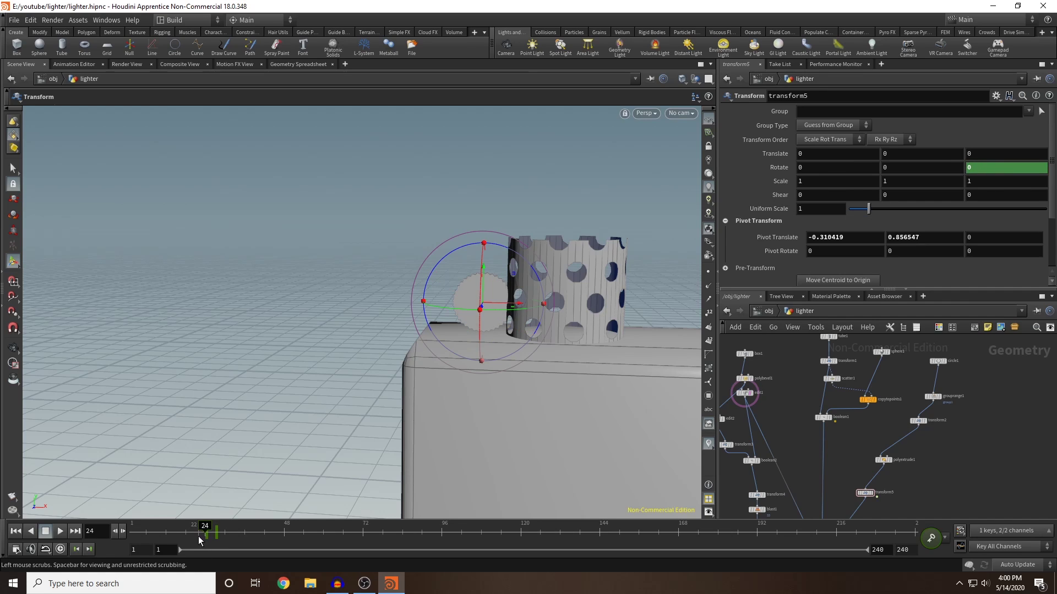
mouse_move(201, 537)
mouse_down()
mouse_move(216, 535)
mouse_move(192, 535)
mouse_up()
click(60, 531)
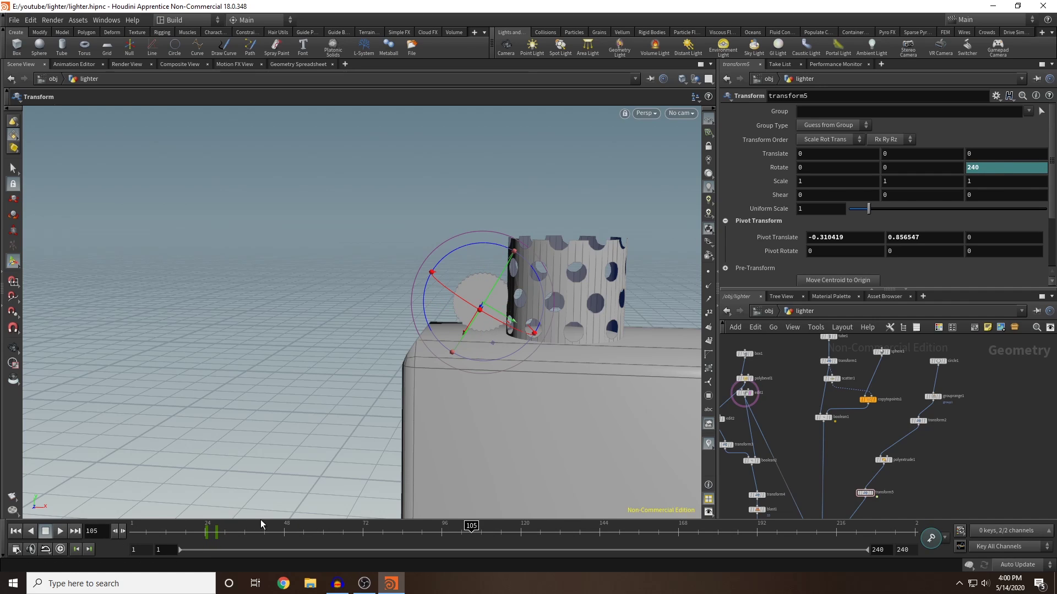
mouse_move(289, 535)
mouse_down()
mouse_move(318, 533)
mouse_move(307, 535)
mouse_up()
click(64, 552)
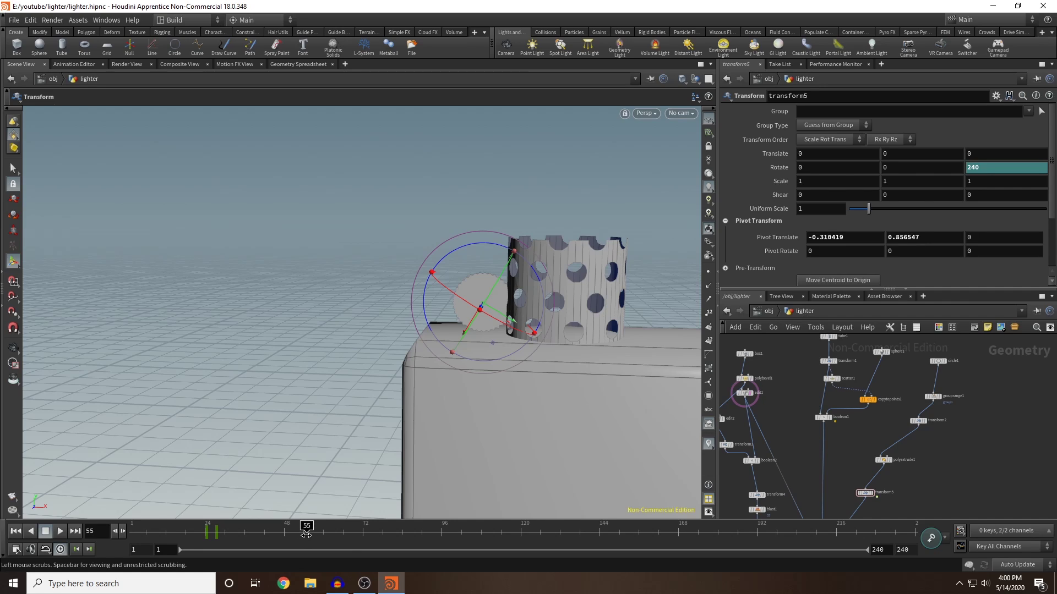
Keyframe the spark wheel's Z rotation at 240 on frame 55 and at 480 on frame 58
alt+click(1003, 169)
drag(308, 539, 313, 537)
drag(1006, 169, 934, 174)
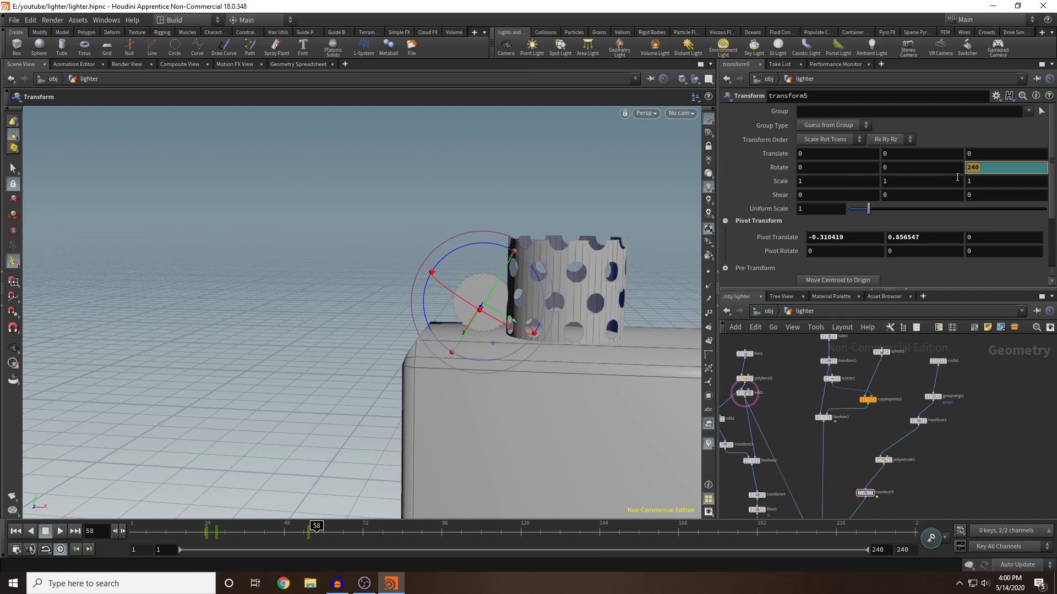
key(Return)
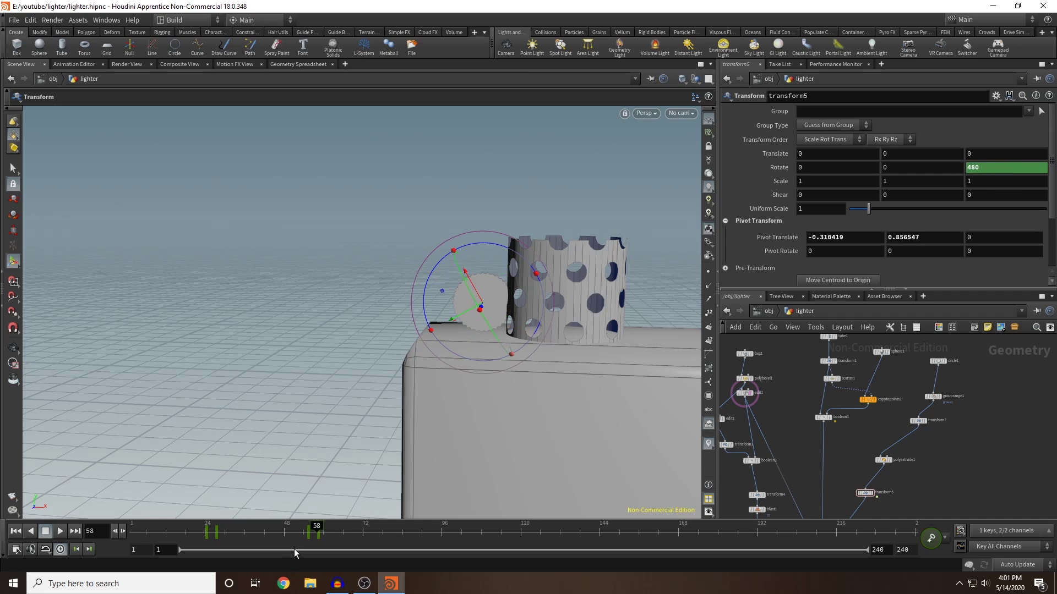
Keyframe the spark wheel's Z rotation at 480 on frame 84 and at 720 on frame 87
drag(314, 530, 401, 538)
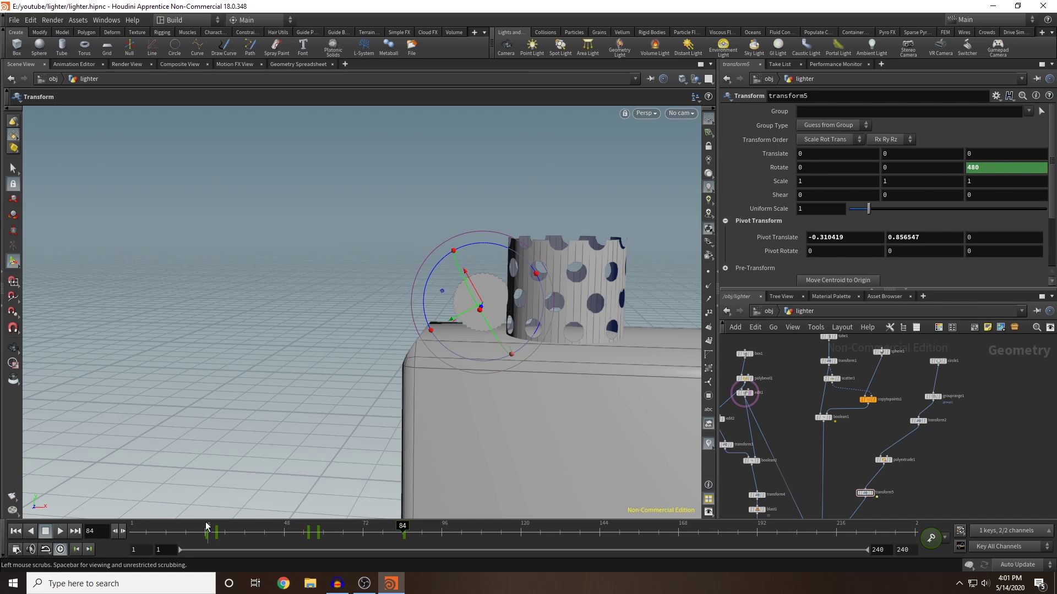
click(122, 531)
click(122, 532)
click(122, 531)
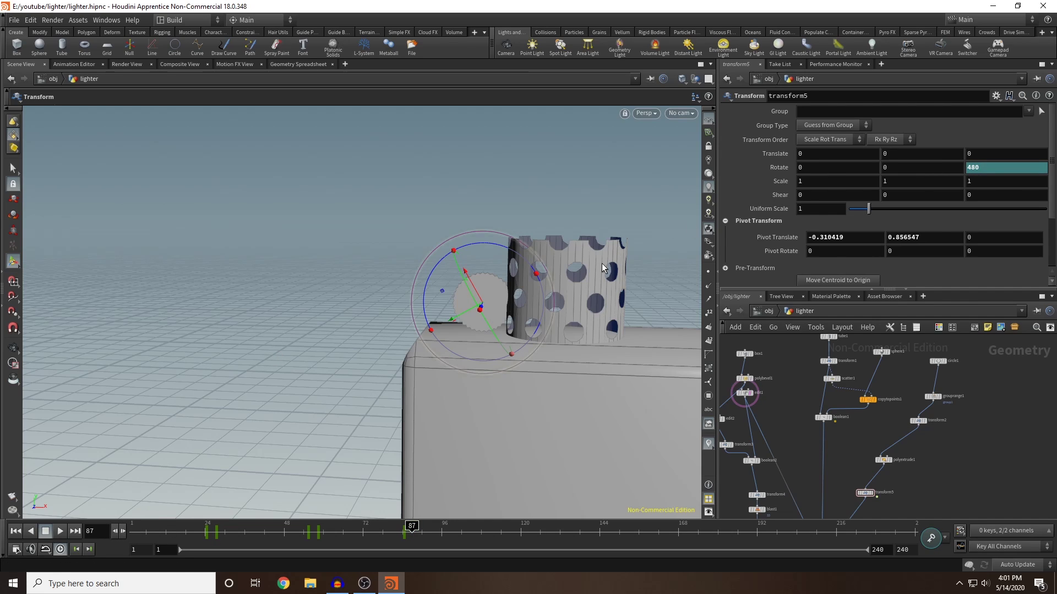
click(1001, 166)
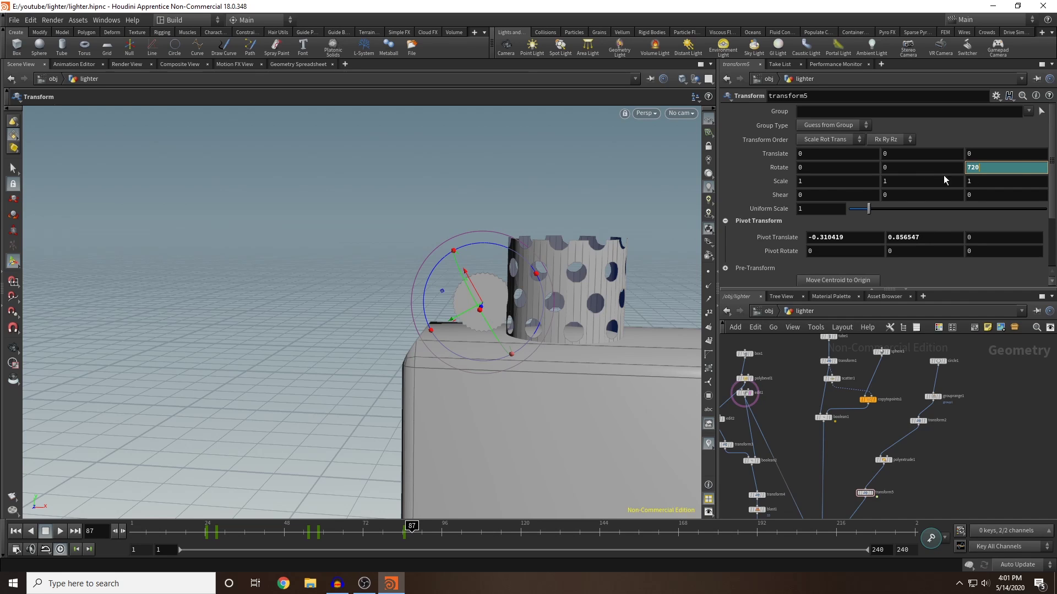
text(720)
key(Return)
Play back the spark wheel animation from frame 1 and check it with the whole lighter in view
drag(412, 531, 15, 545)
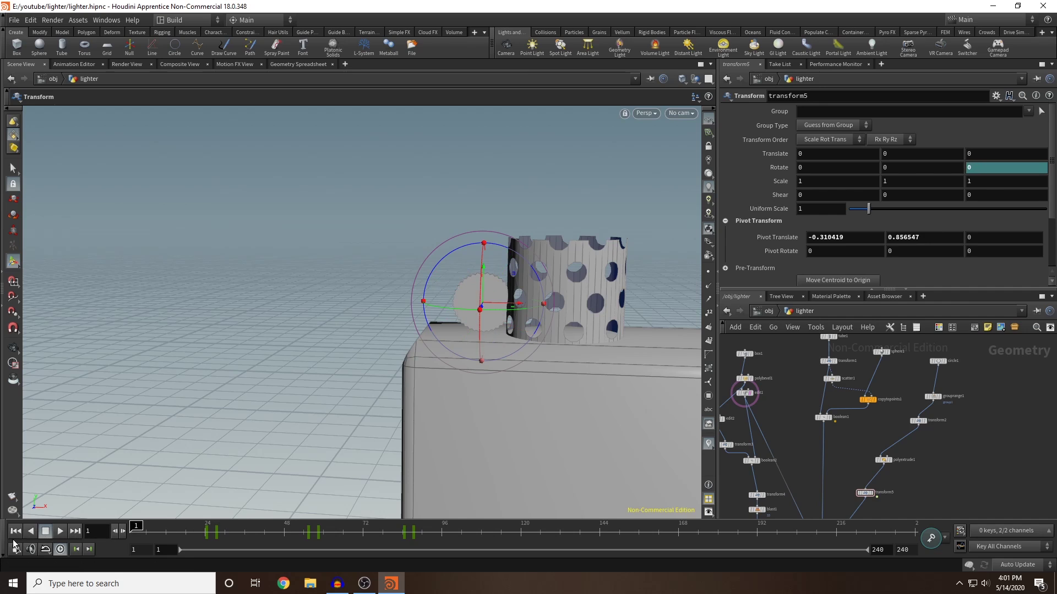
click(60, 533)
alt+drag(354, 221, 364, 224)
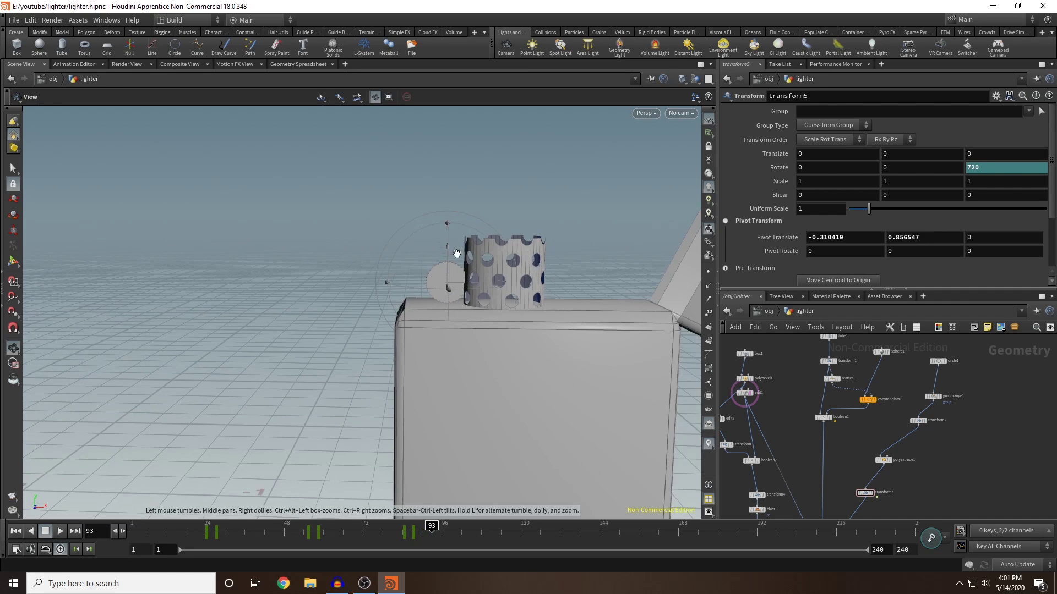
right_drag(457, 253, 547, 254)
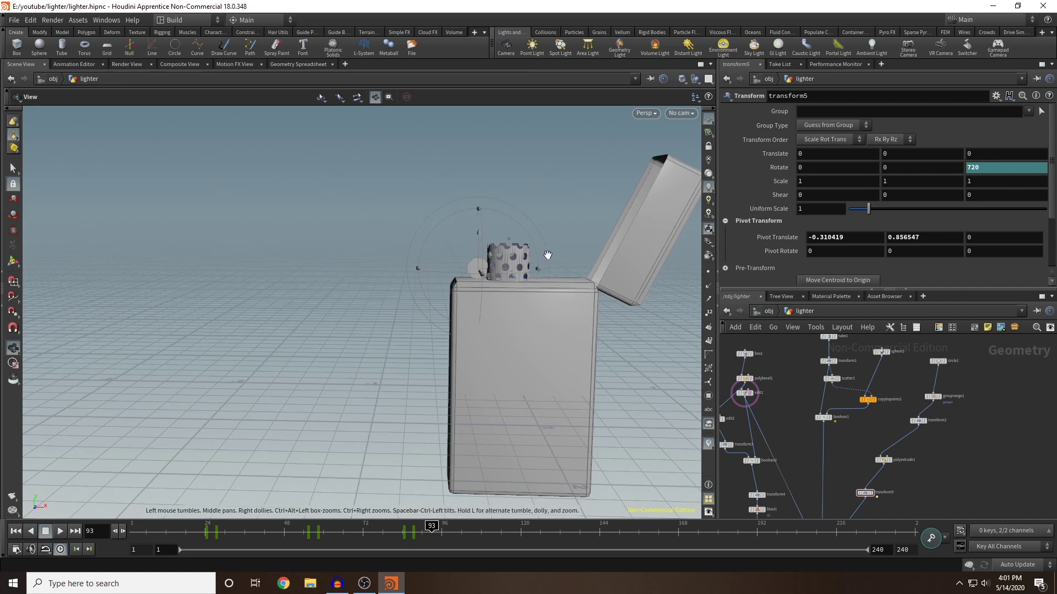
middle_drag(543, 232, 490, 218)
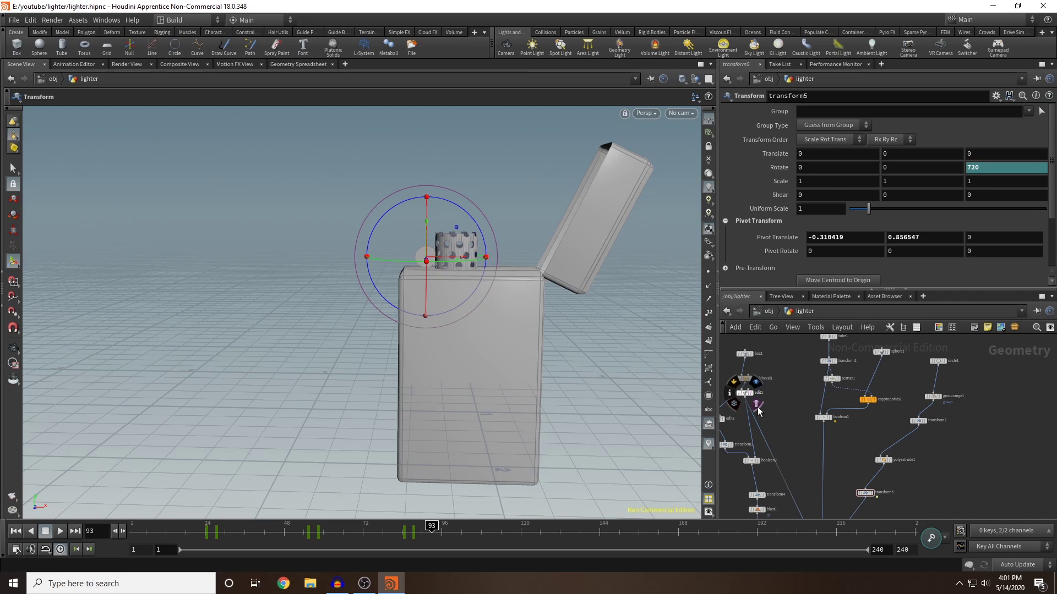
Return to the object level, add a new Geometry object below the lighter and name it sparks
middle_drag(784, 424, 772, 375)
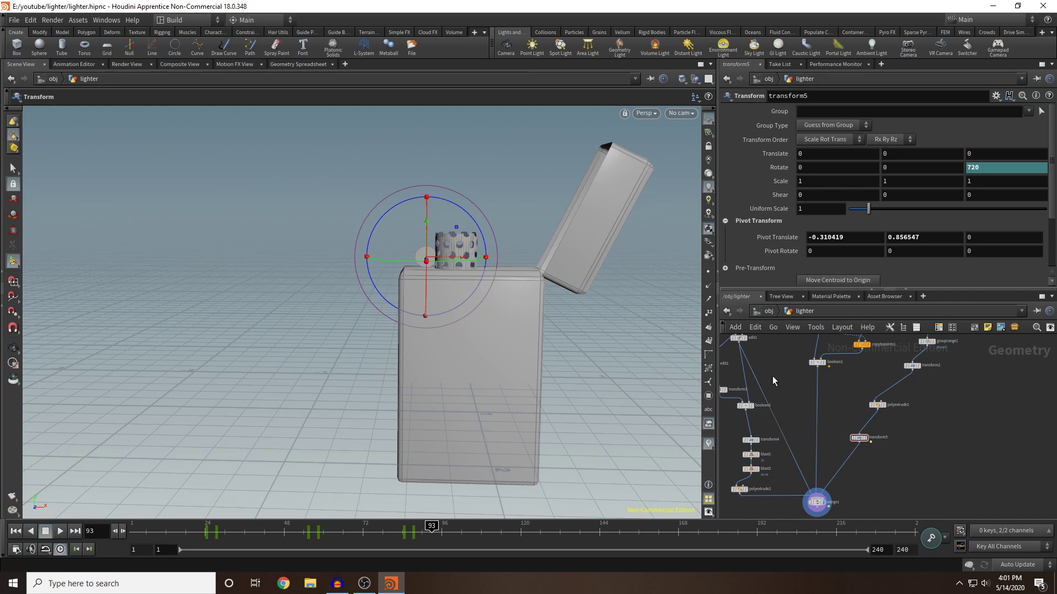
click(768, 312)
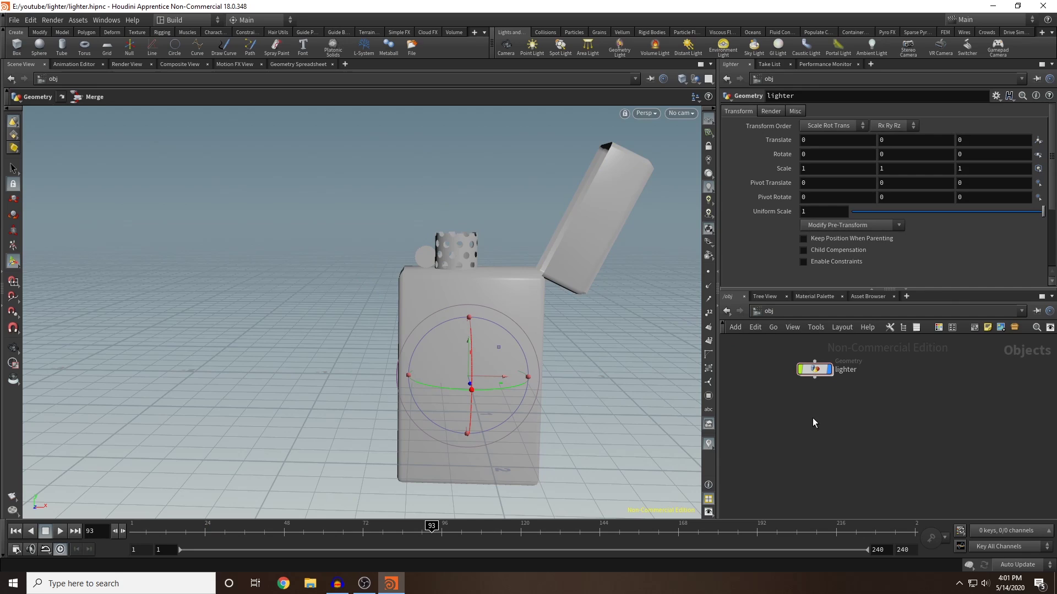
key(Tab)
text(go)
key(BackSpace)
text(eo)
key(Return)
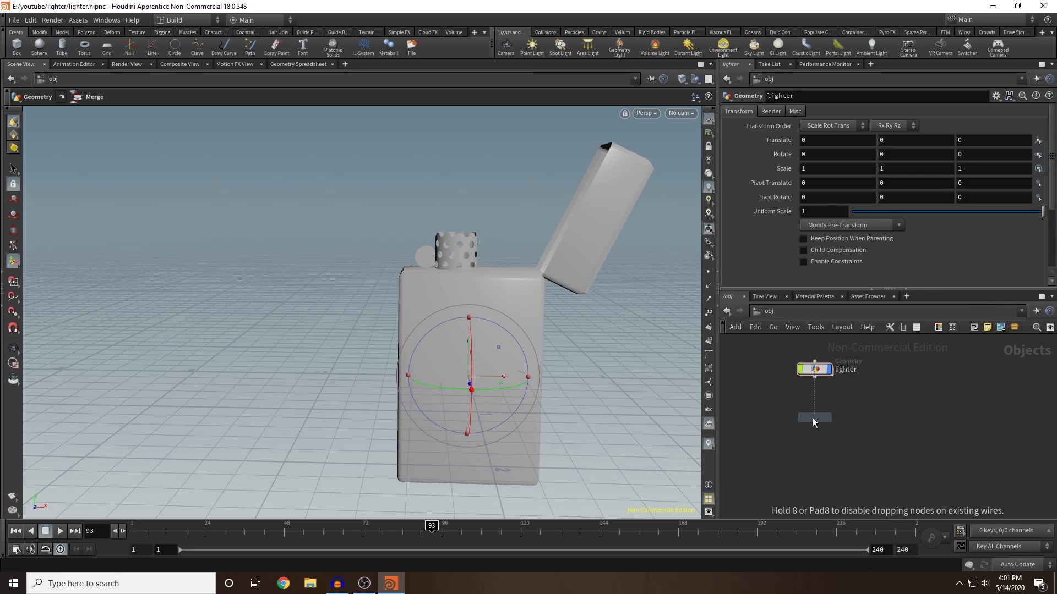
click(814, 407)
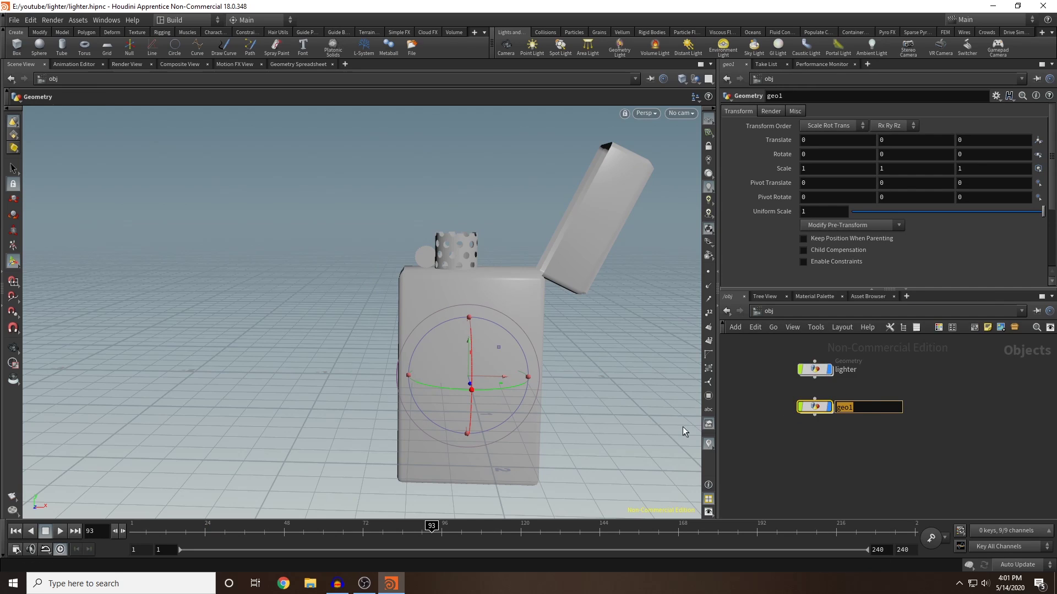
text(sparks)
key(Return)
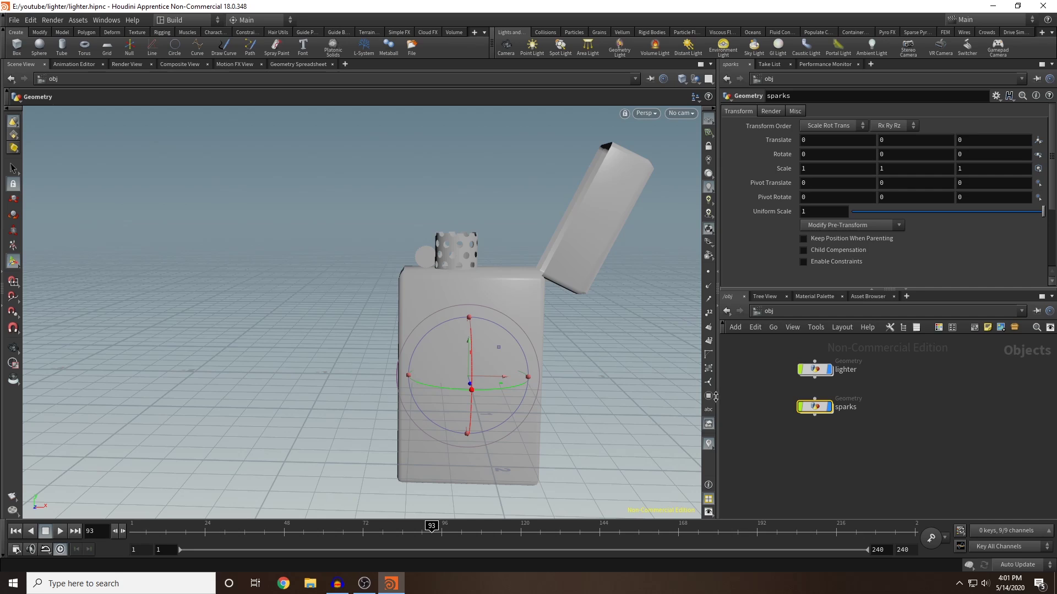
Create a sphere inside the sparks object and set its primitive type to Polygon
double_click(829, 402)
key(Tab)
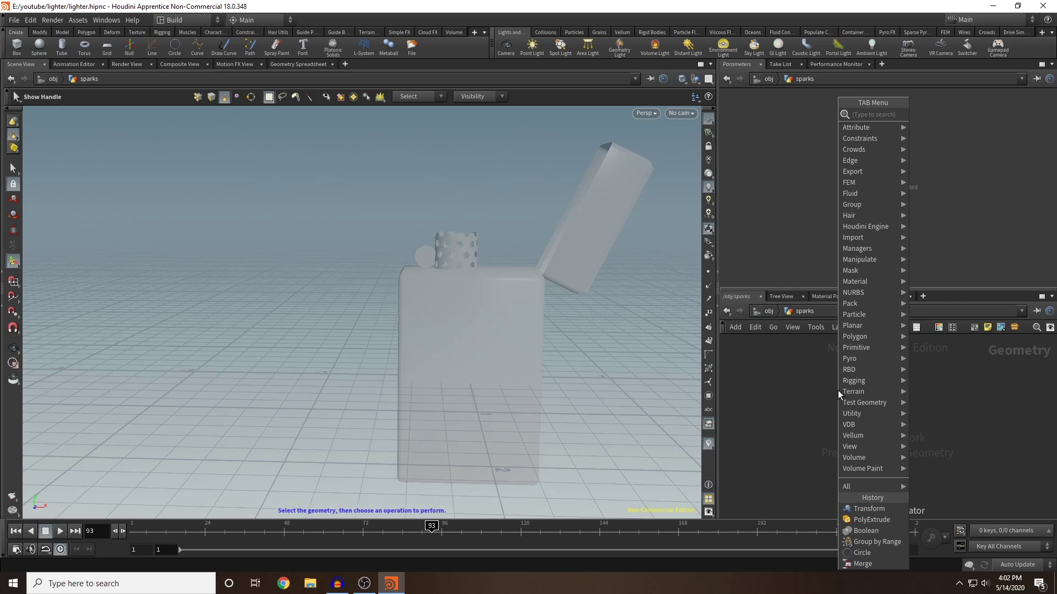
text(sphere)
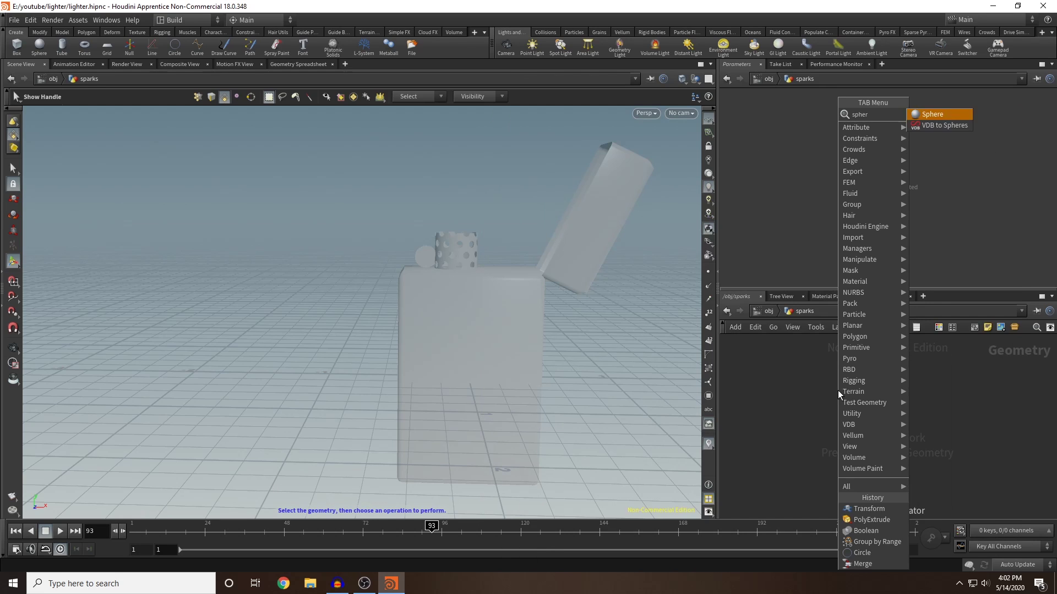
key(Return)
click(850, 385)
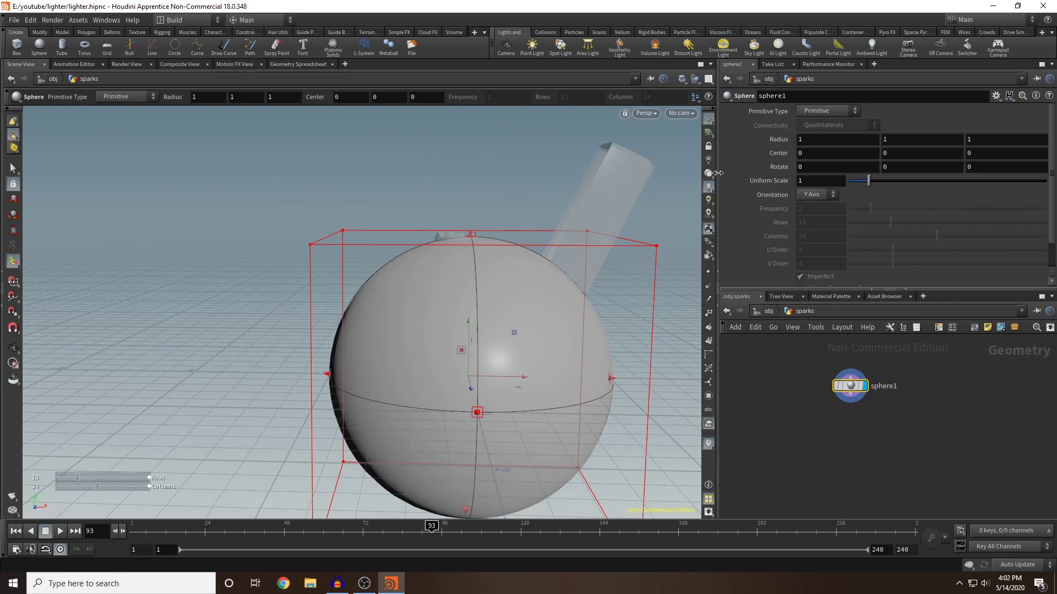
click(828, 111)
click(817, 134)
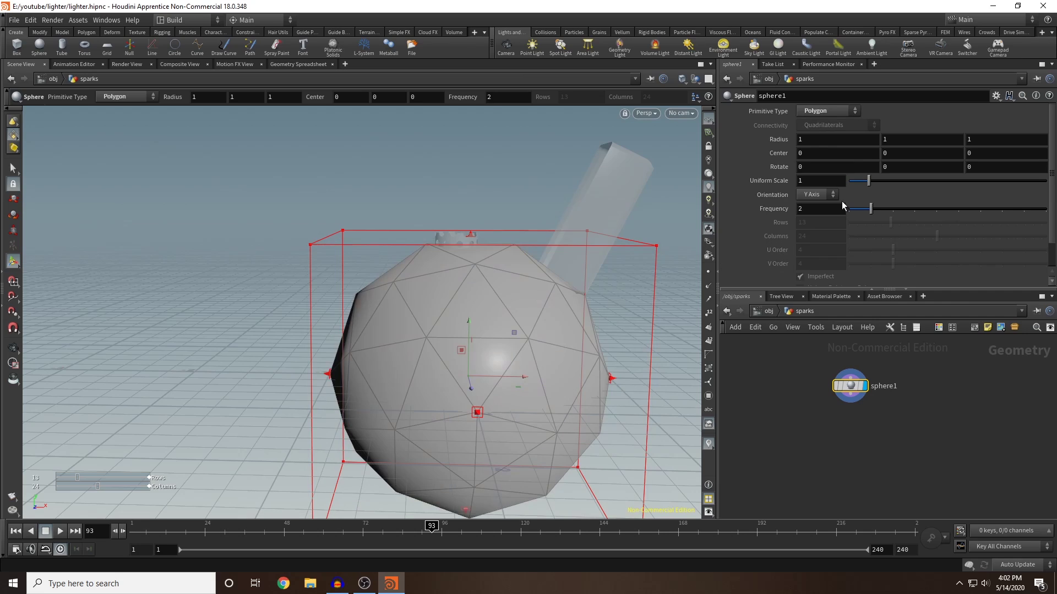
Set the sphere's uniform scale to 0.05 and its center to X -0.24, Y 0.83, between spark wheel and perforated tube
middle_drag(827, 183, 793, 204)
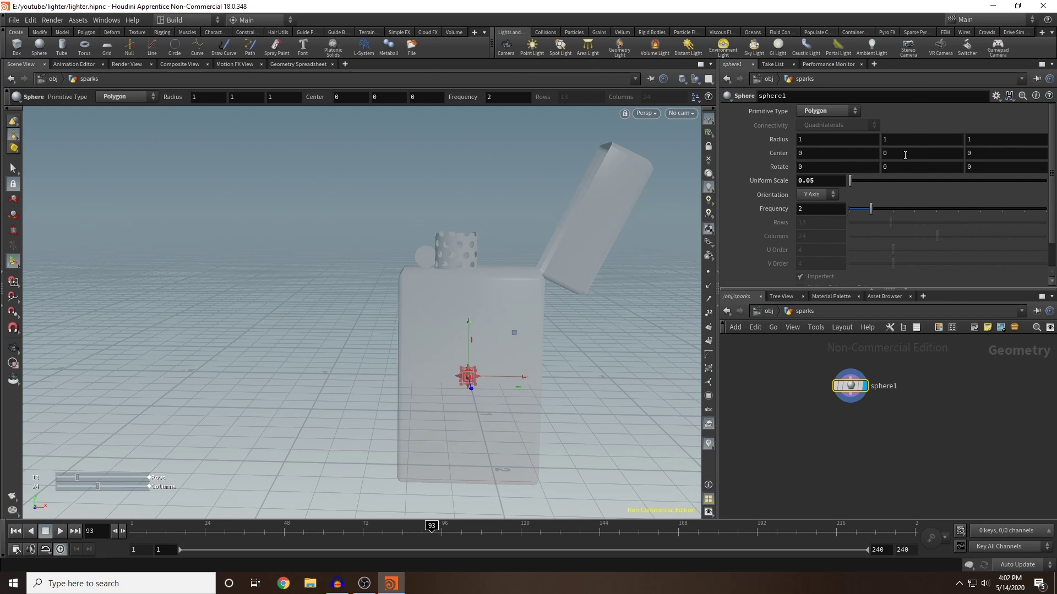
middle_drag(905, 155, 930, 173)
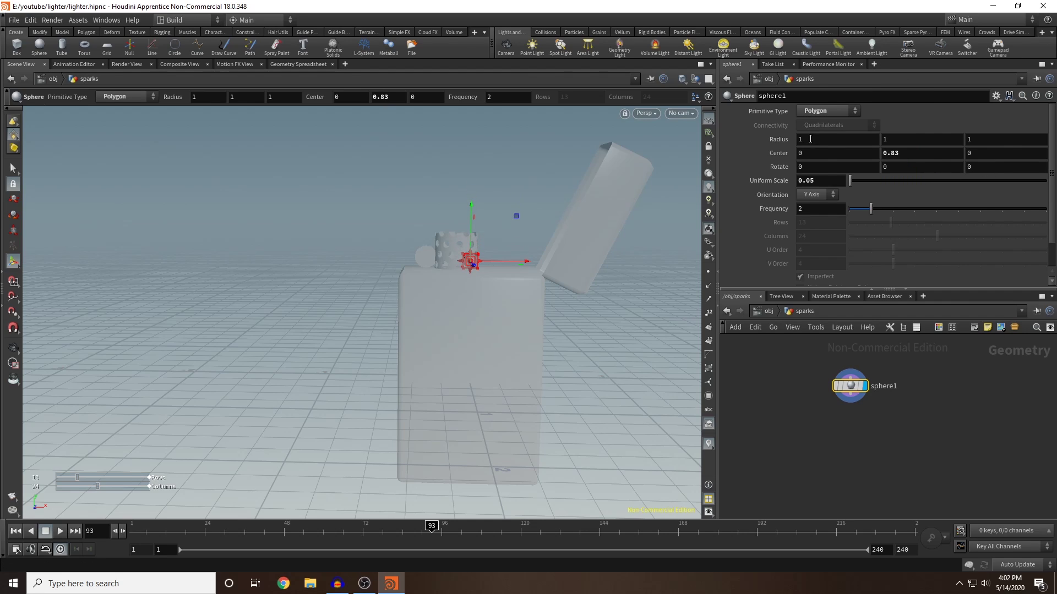
middle_drag(813, 154, 537, 223)
alt+drag(304, 250, 386, 257)
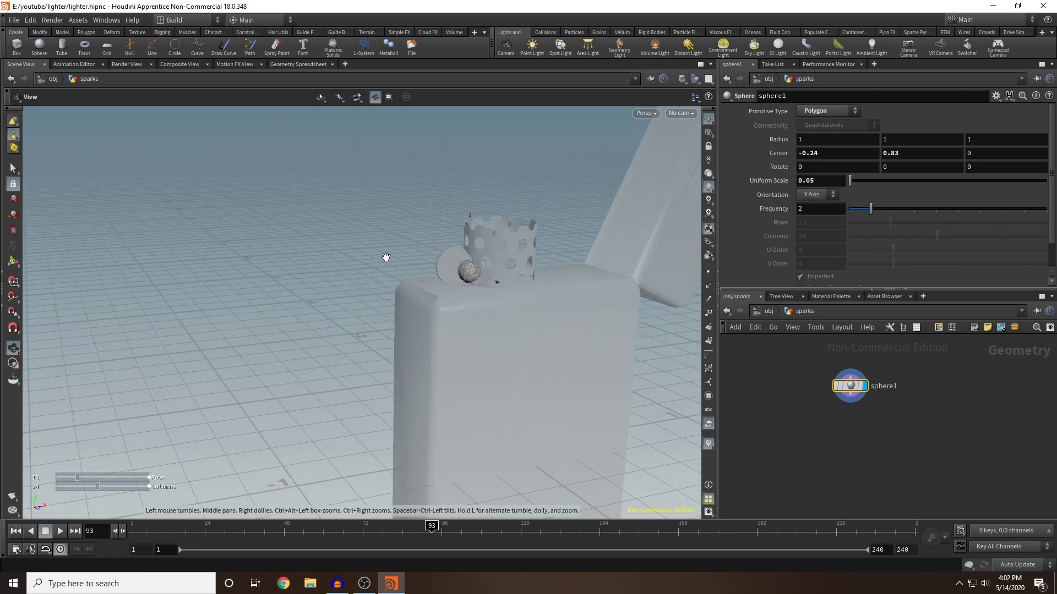
alt+right_drag(387, 257, 380, 276)
alt+drag(380, 275, 316, 273)
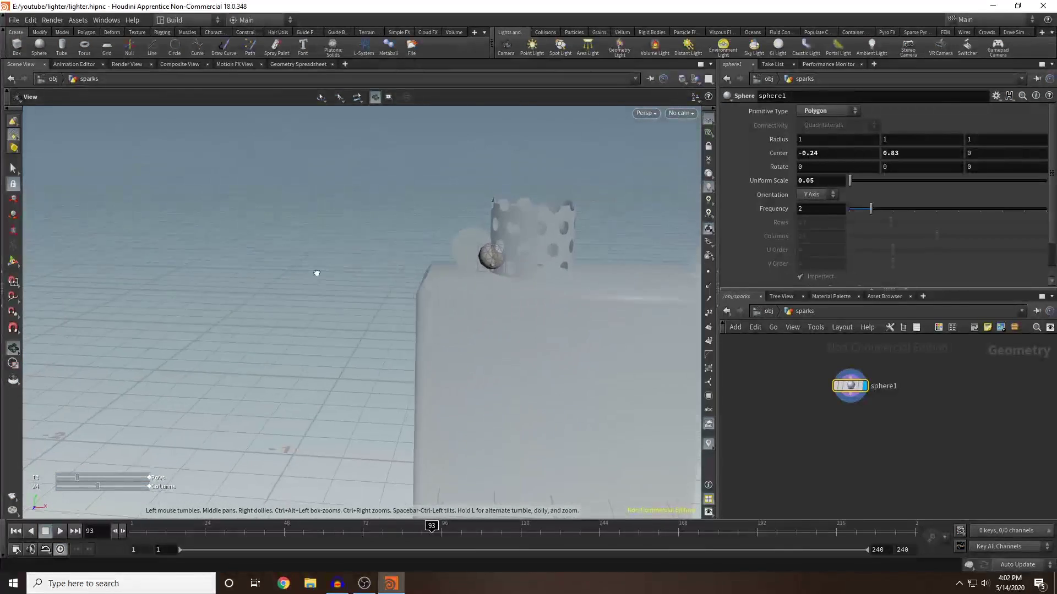
key(Return)
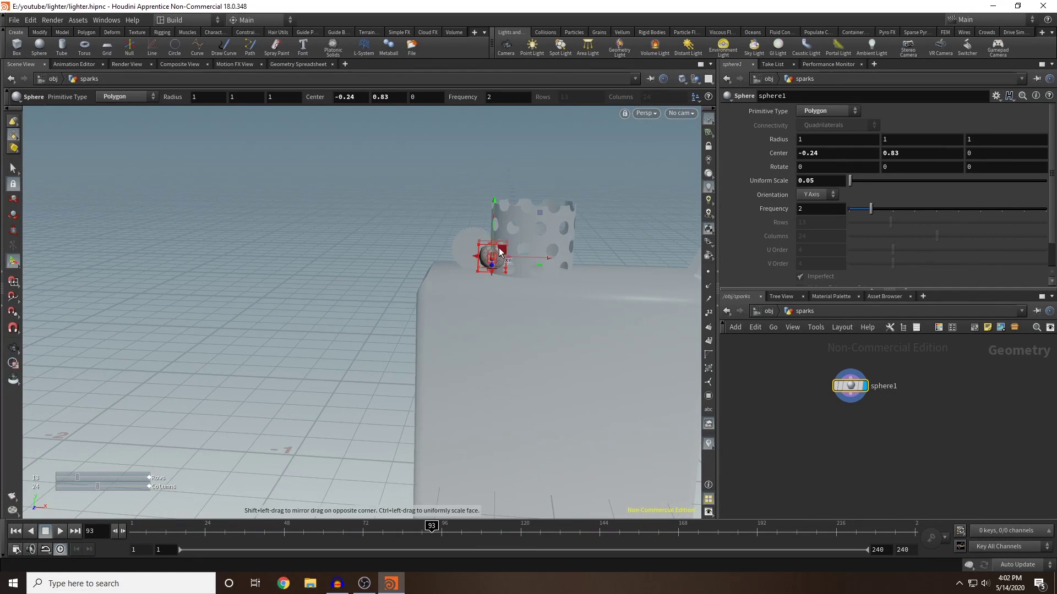
Add a POP Network below the sphere, feed the sphere into its first input and open the network
click(810, 418)
drag(817, 419, 851, 431)
drag(841, 385, 836, 421)
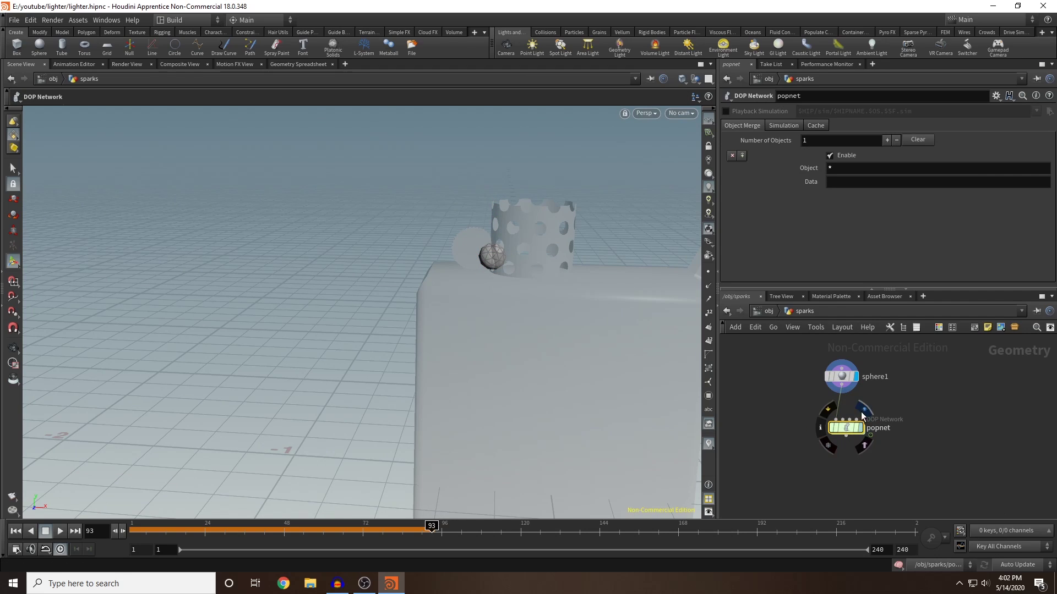
double_click(846, 427)
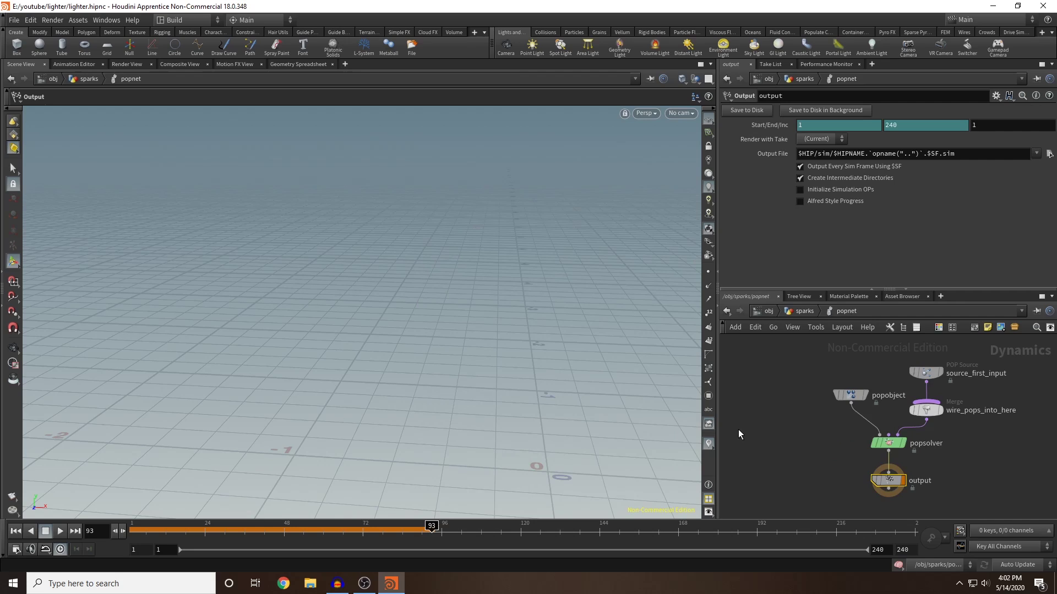
Play the particle simulation from frame 1, stop it and examine the emitting sphere up close
click(16, 531)
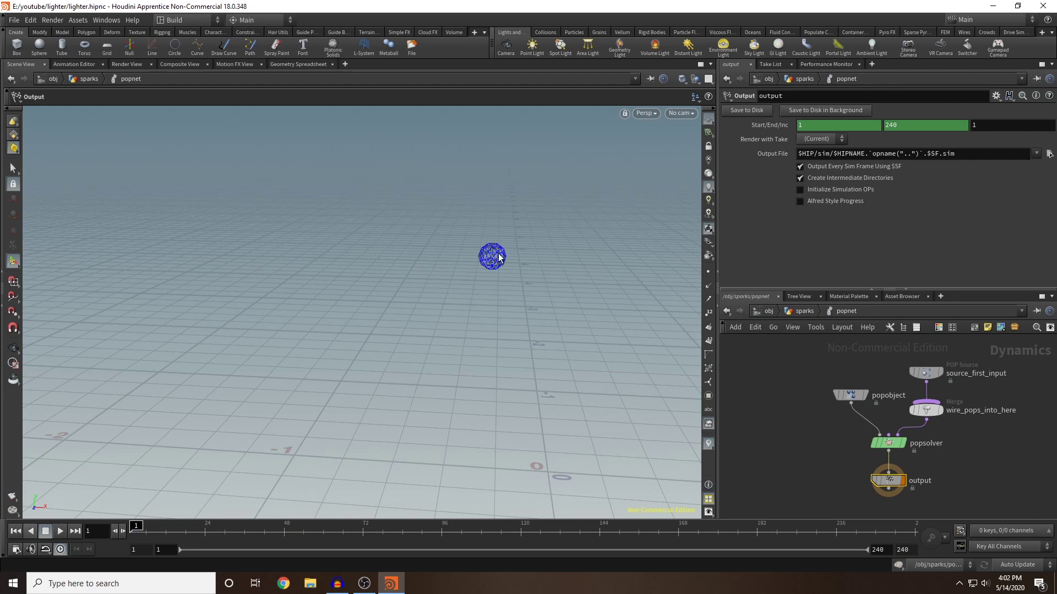
click(63, 530)
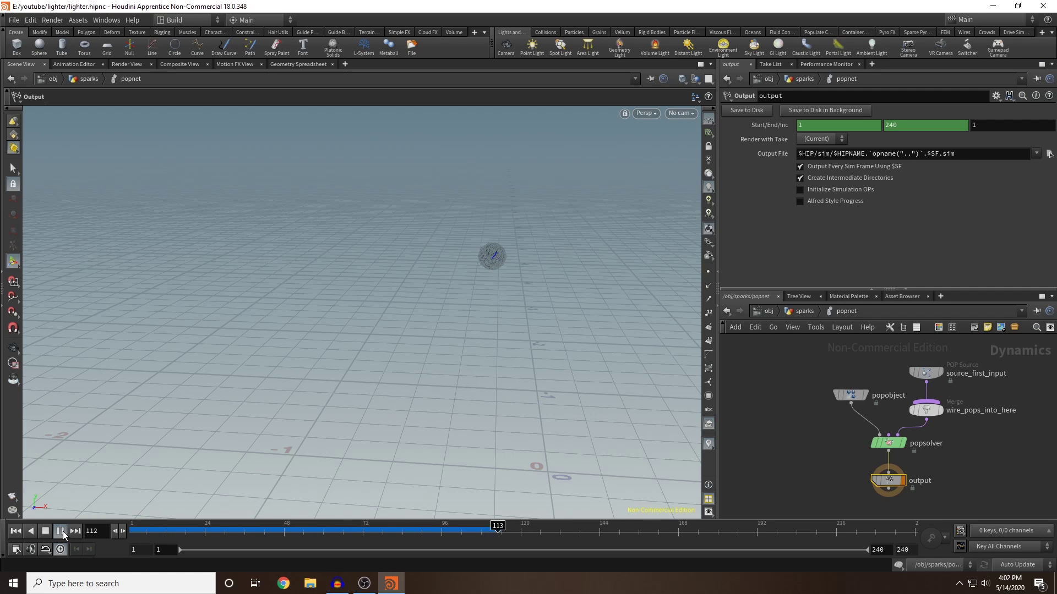
click(60, 530)
key(Escape)
drag(475, 328, 509, 281)
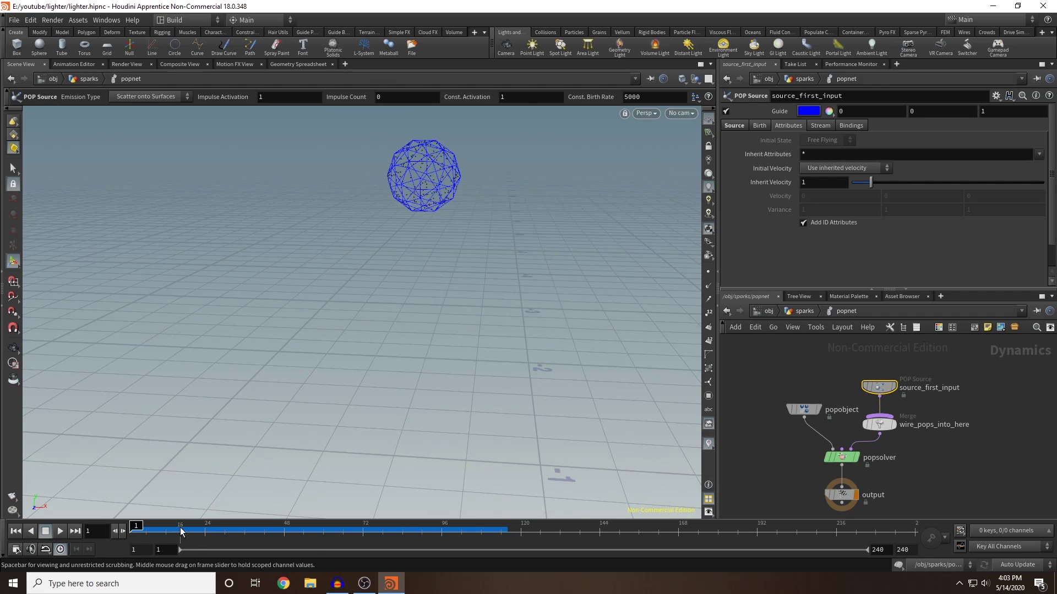
At frame 10, change the POP source's Initial Velocity option to Set initial velocity
drag(187, 529, 159, 541)
scroll(760, 171, up, 5)
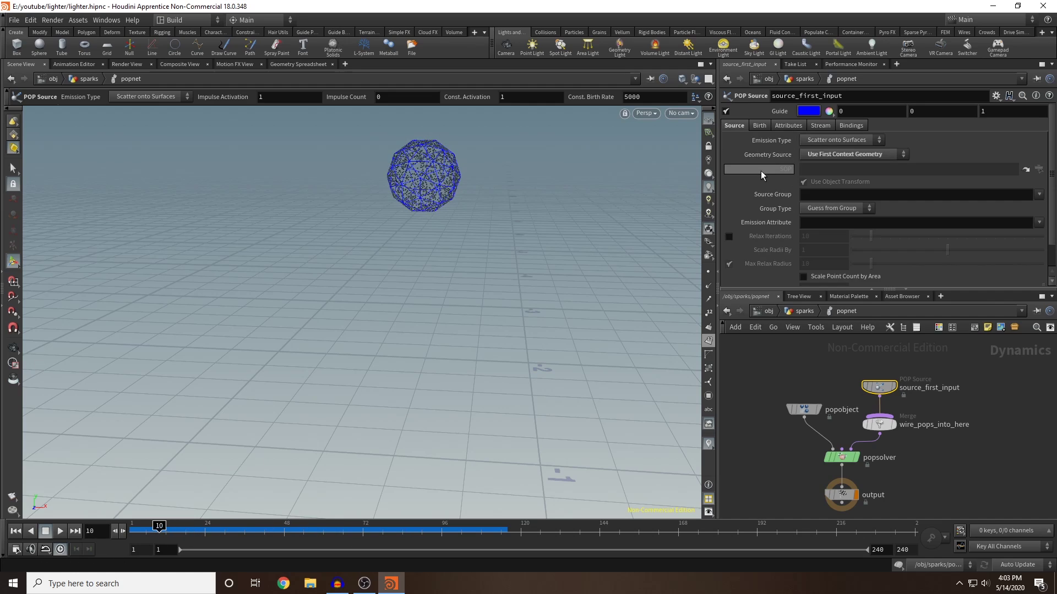
click(787, 126)
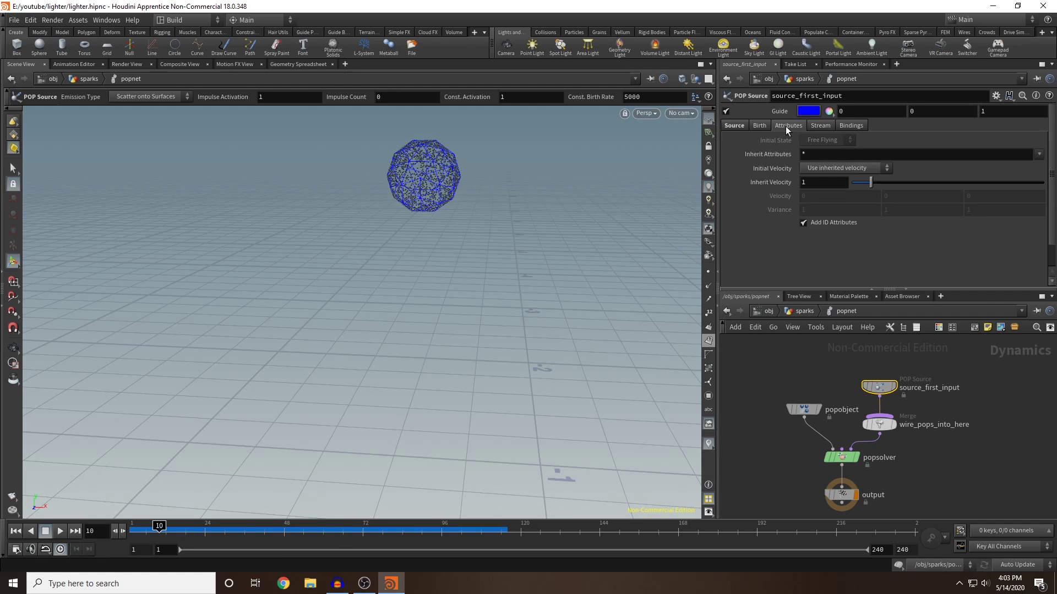
click(860, 168)
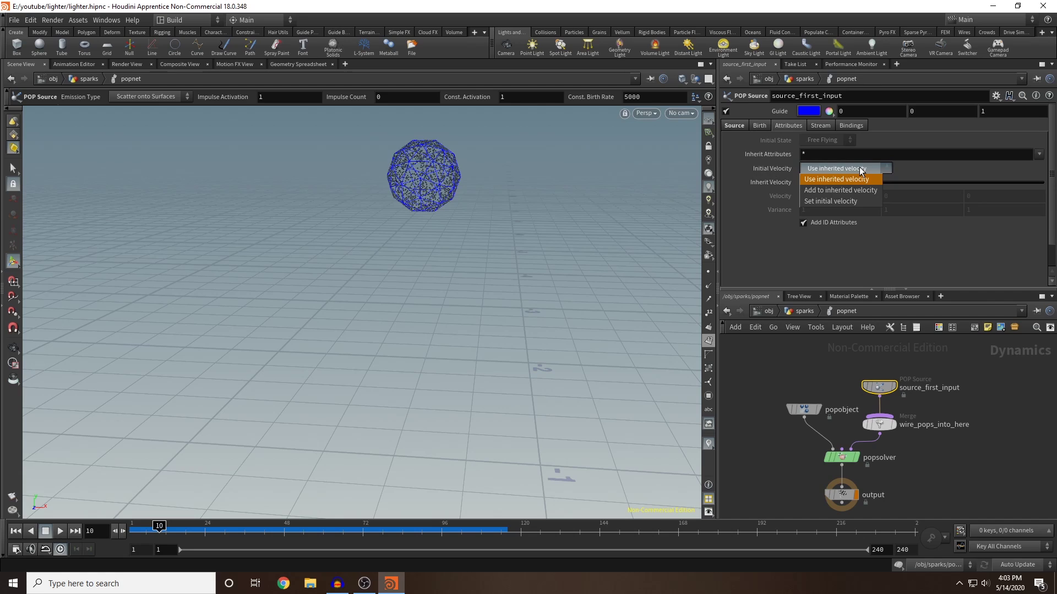
click(855, 202)
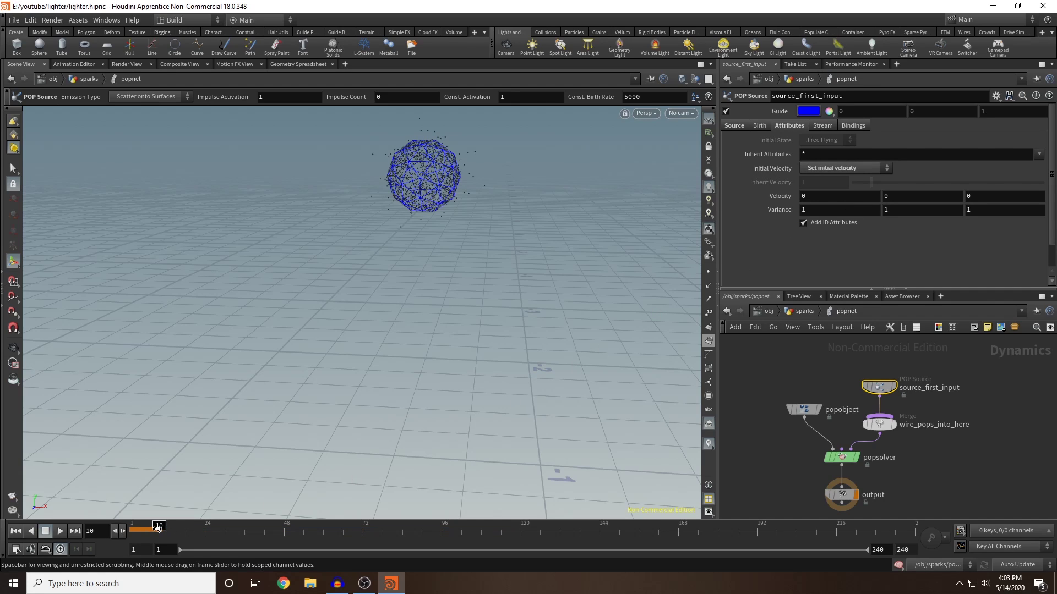
Scrub through the first frames of the simulation to check how the particles spread from the sphere
drag(160, 528, 122, 529)
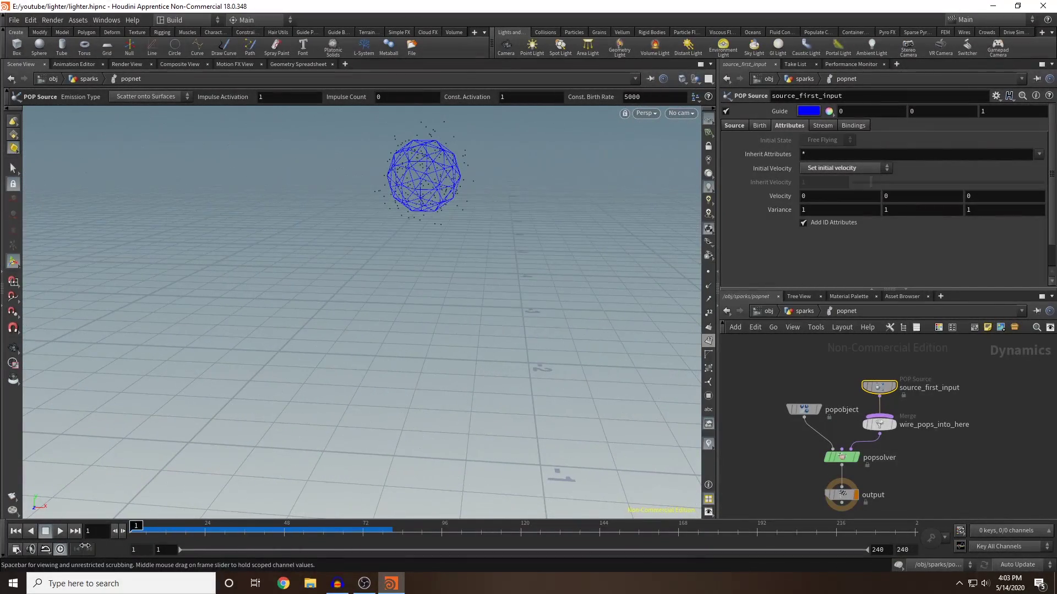
alt+right_drag(585, 333, 482, 388)
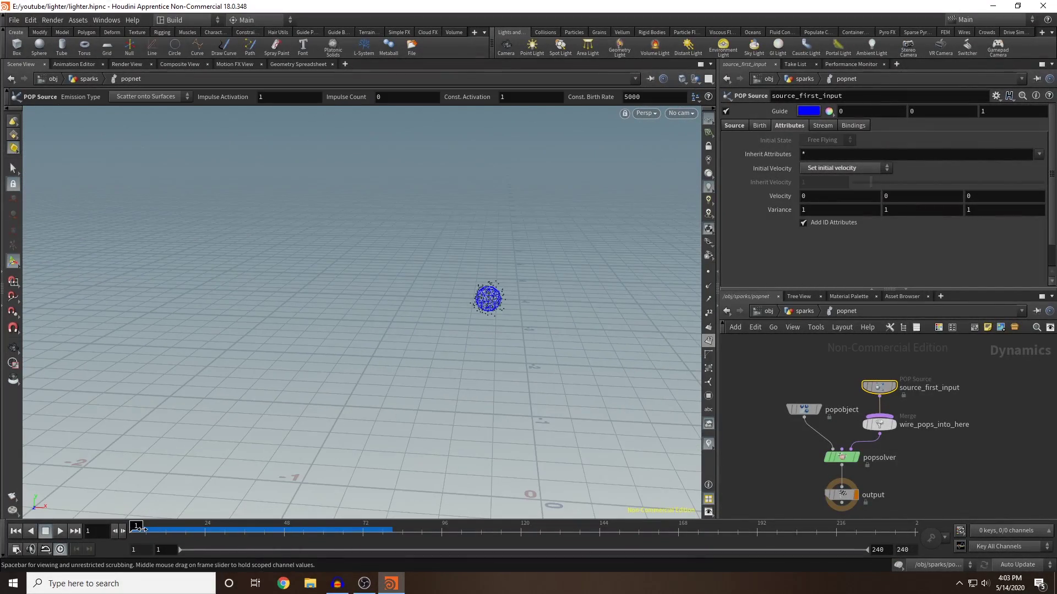
mouse_move(134, 530)
mouse_down()
mouse_move(243, 530)
mouse_move(168, 530)
mouse_move(129, 544)
mouse_move(159, 536)
mouse_move(137, 531)
mouse_up()
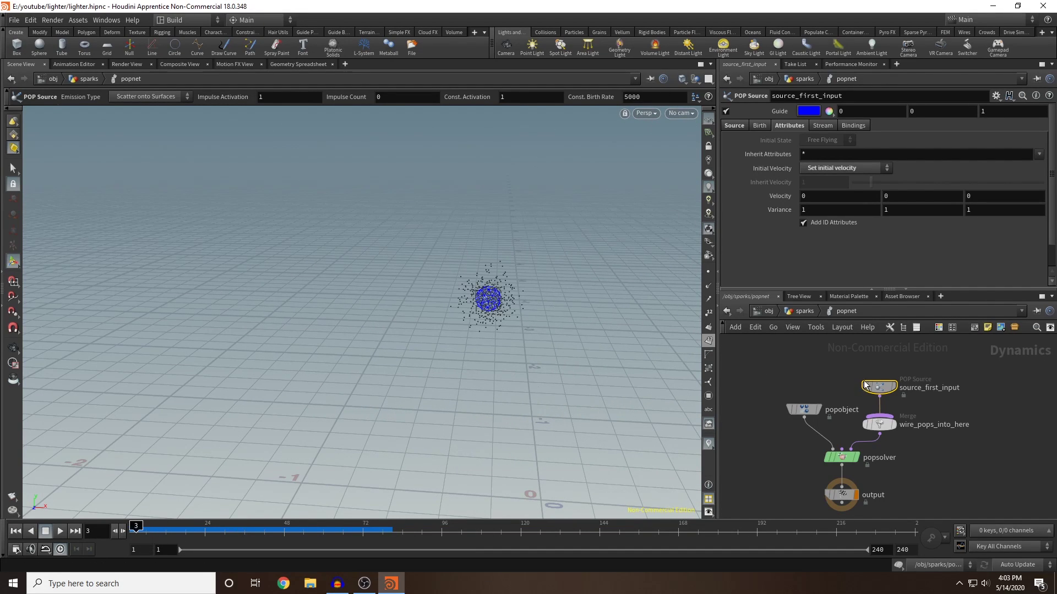
Set Const. Activation to 0 in the birth settings of the source_first_input POP Source
click(741, 126)
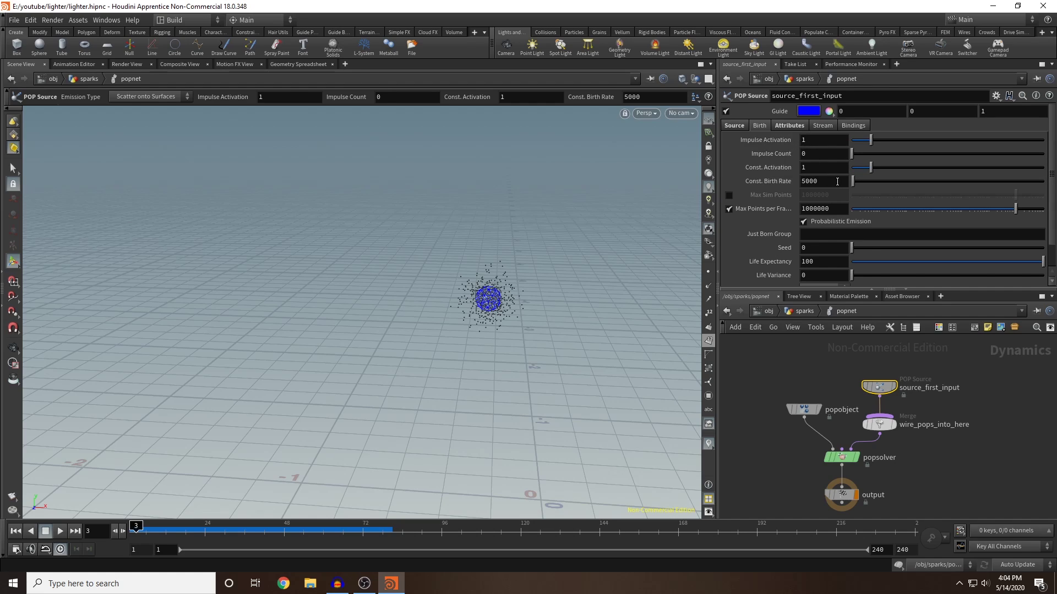
click(837, 182)
key(shift+Tab)
text(0)
key(Return)
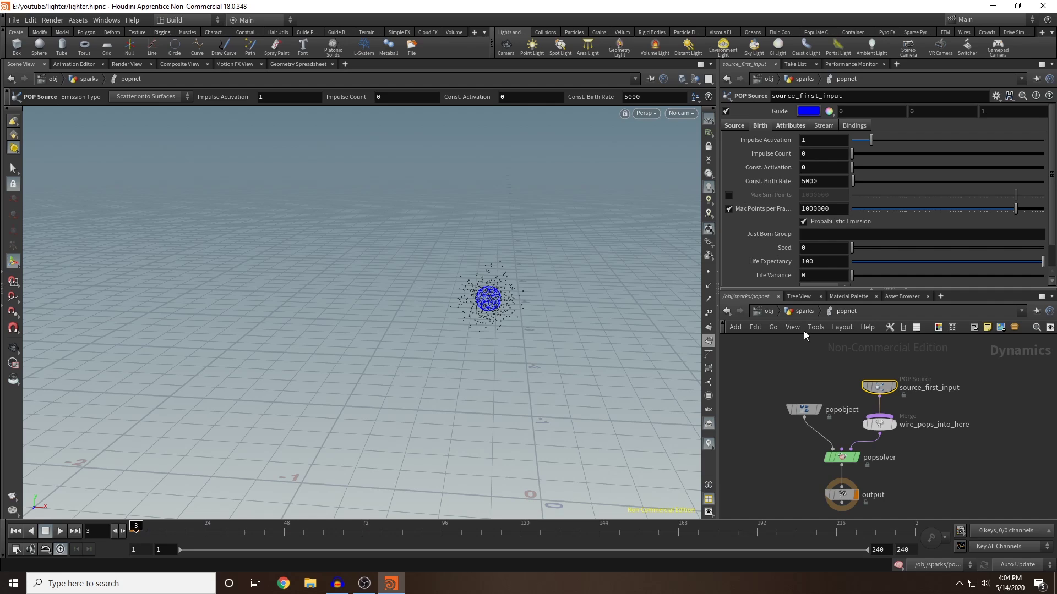
Set the POP Source's Impulse Activation to 0 and keyframe it at frame 1
double_click(827, 141)
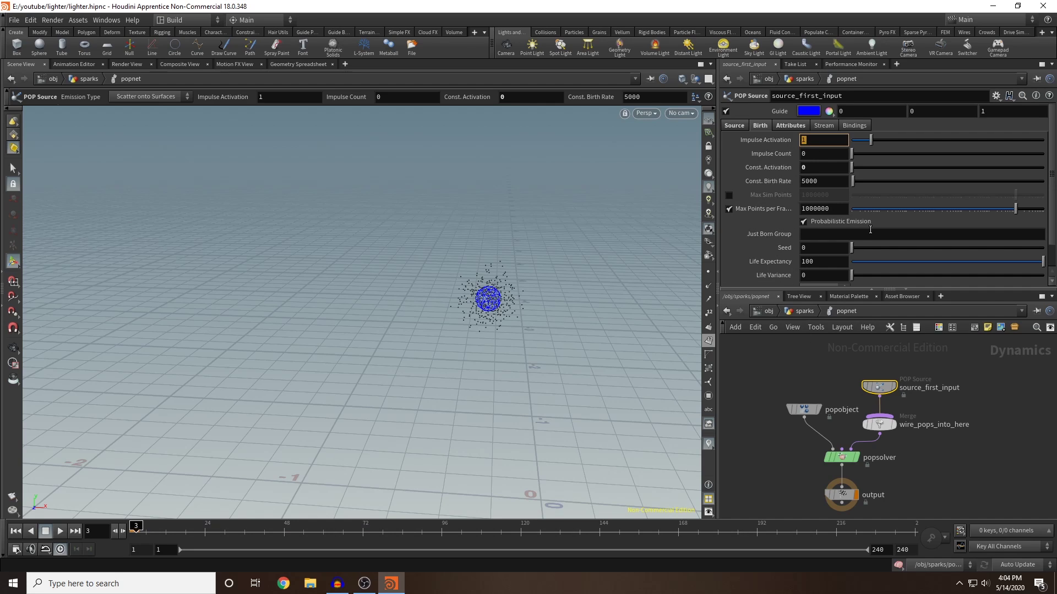
click(795, 325)
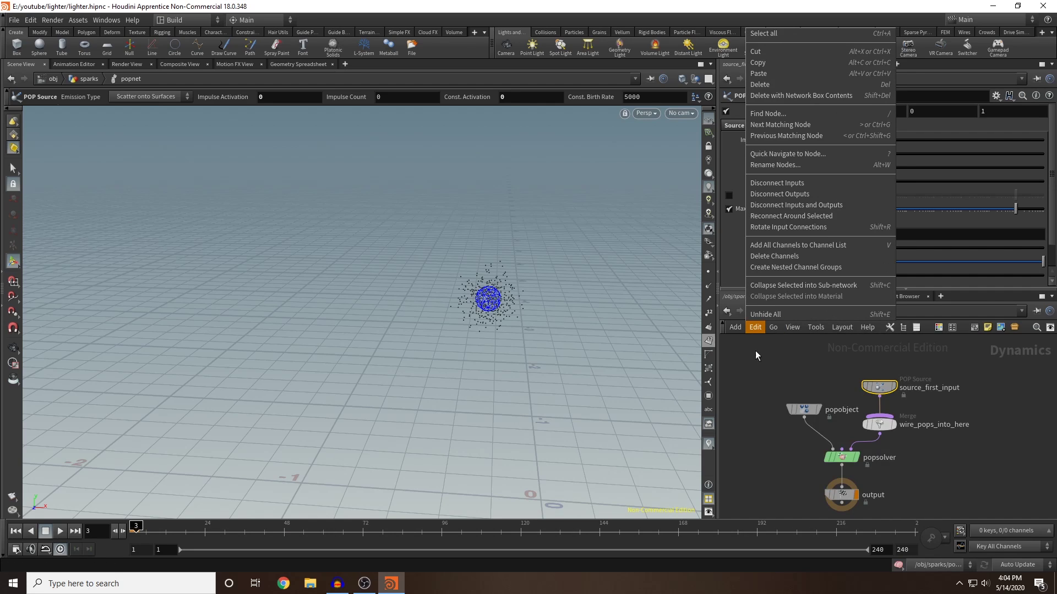
click(783, 356)
click(784, 355)
key(ctrl+Up)
alt+click(819, 139)
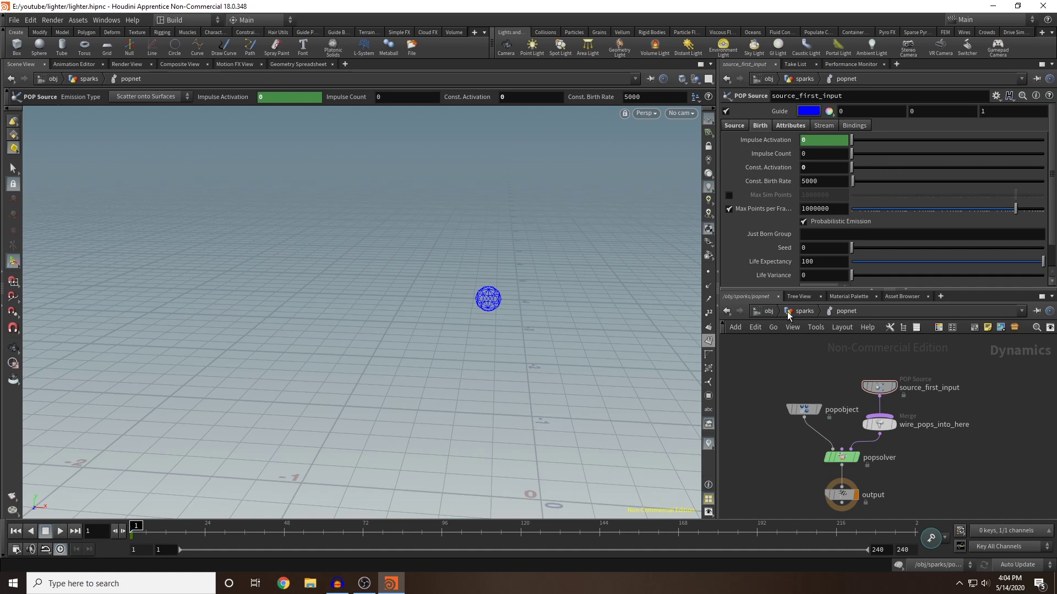
Use the lighter wheel's rotation keyframes on transform5 to park the timeline at frame 24, and reopen the sparks popnet
click(768, 311)
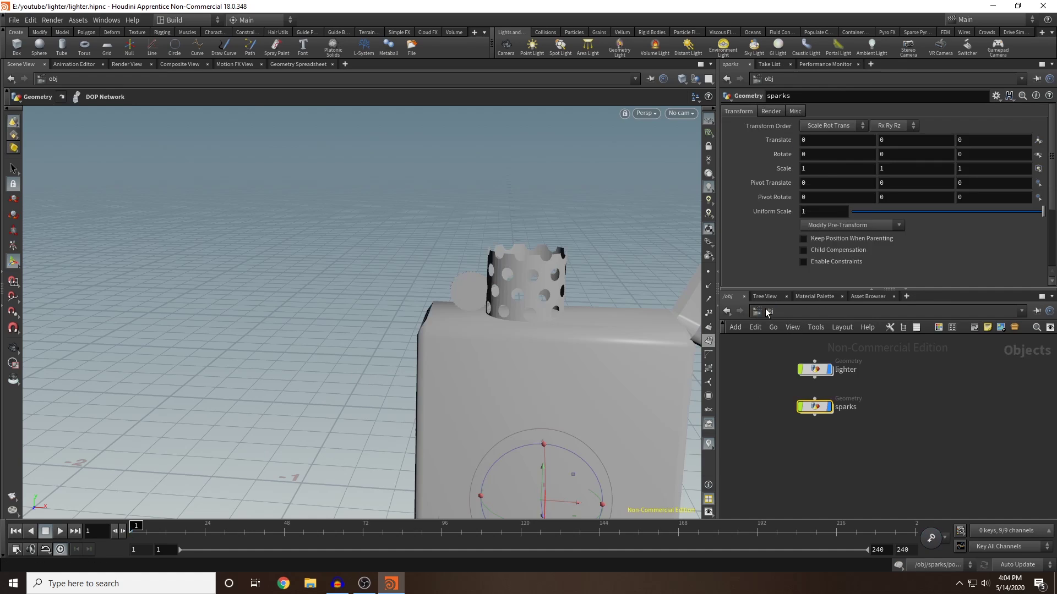
double_click(817, 370)
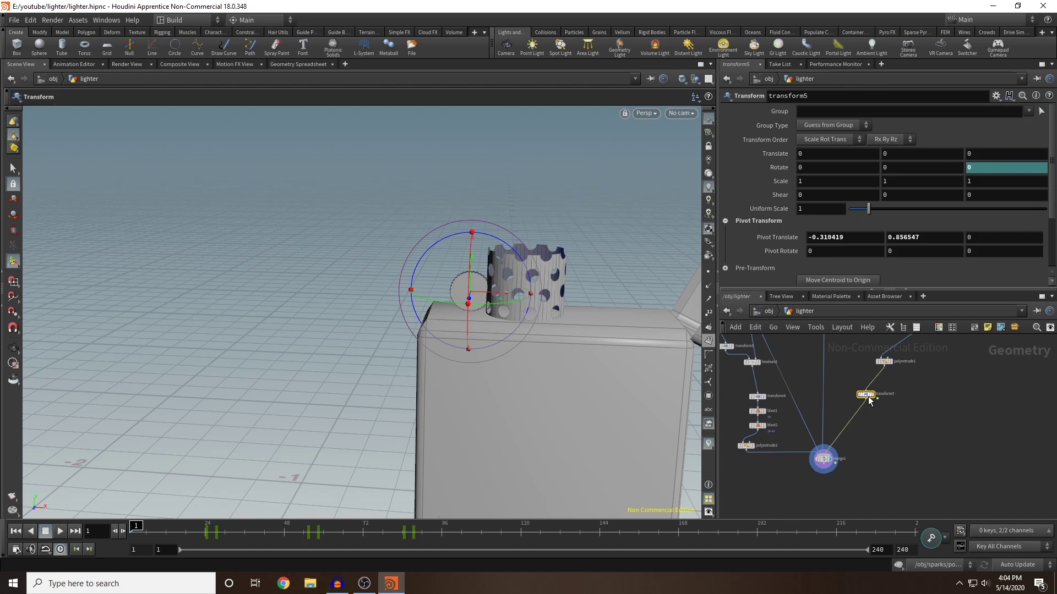
click(206, 533)
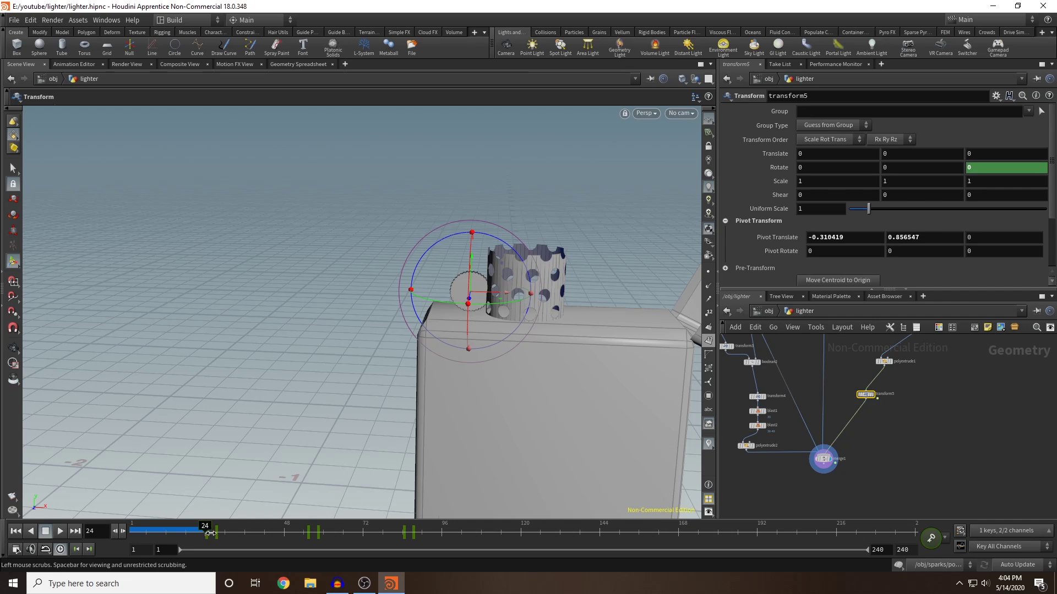
click(219, 537)
drag(209, 533, 216, 532)
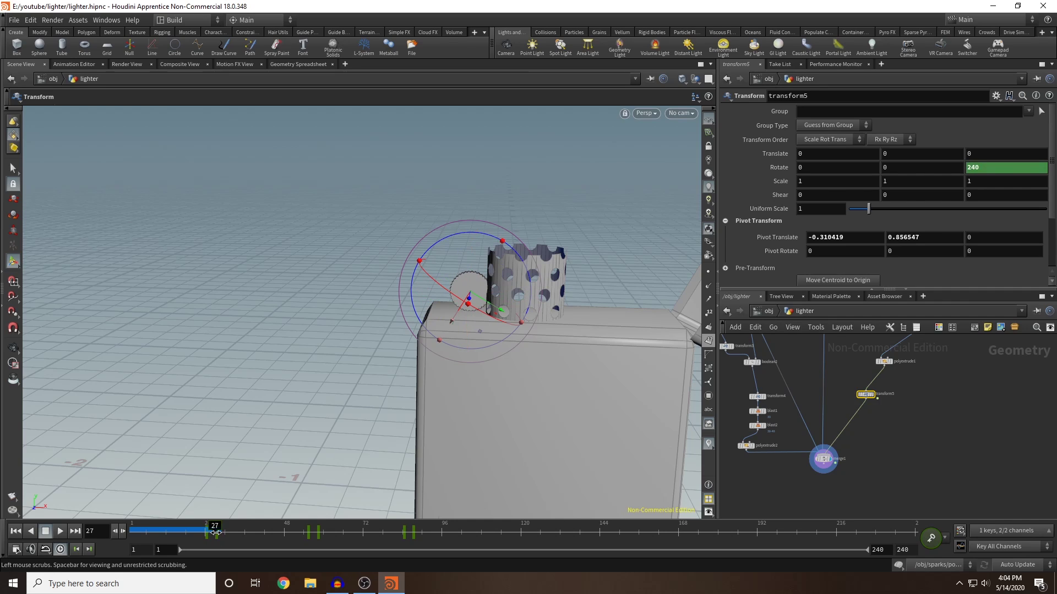
click(209, 534)
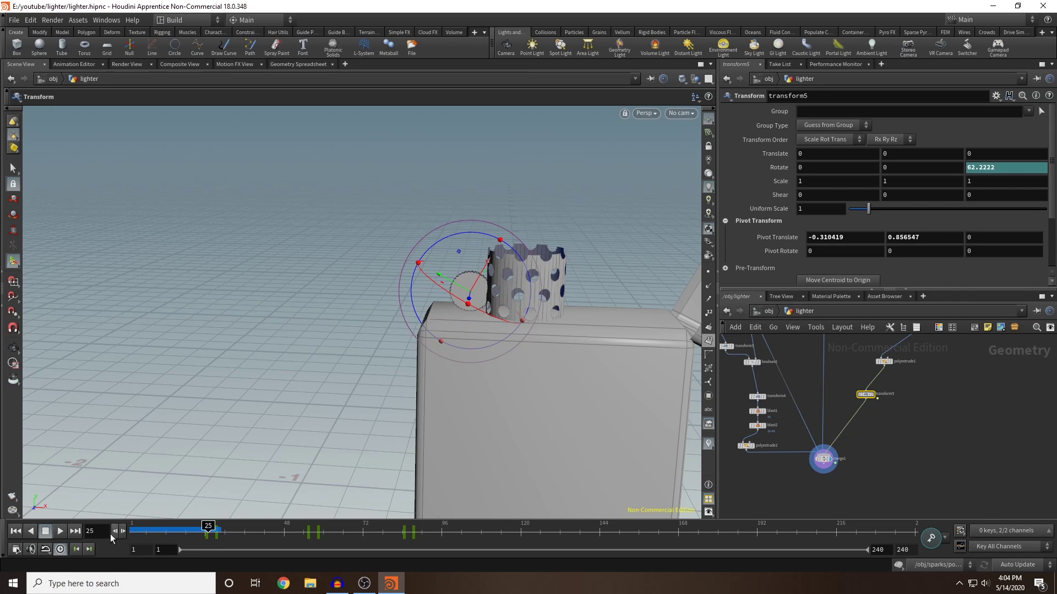
click(116, 530)
click(768, 312)
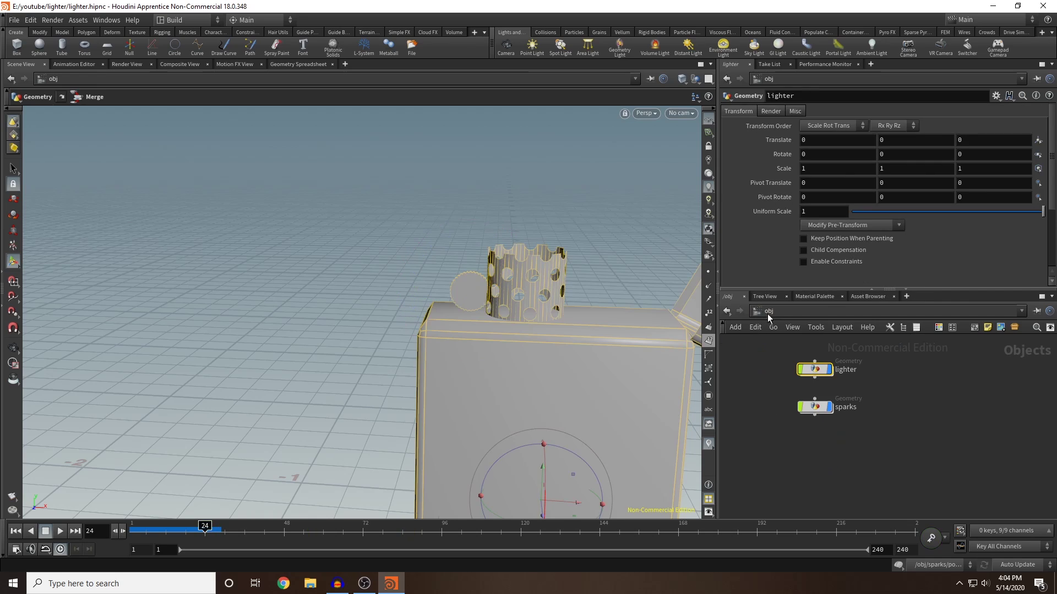
double_click(809, 407)
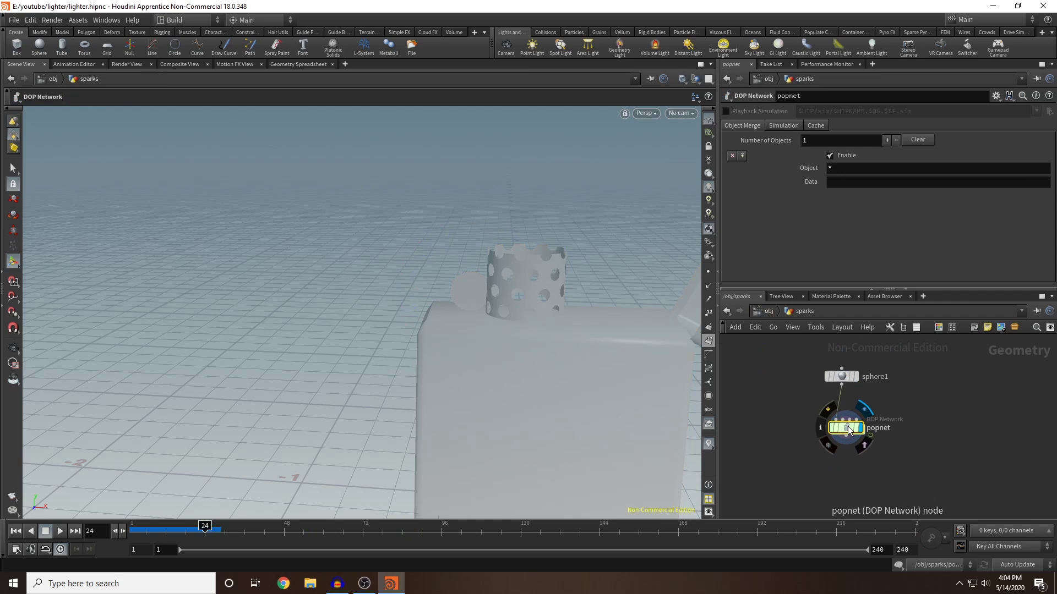
double_click(849, 429)
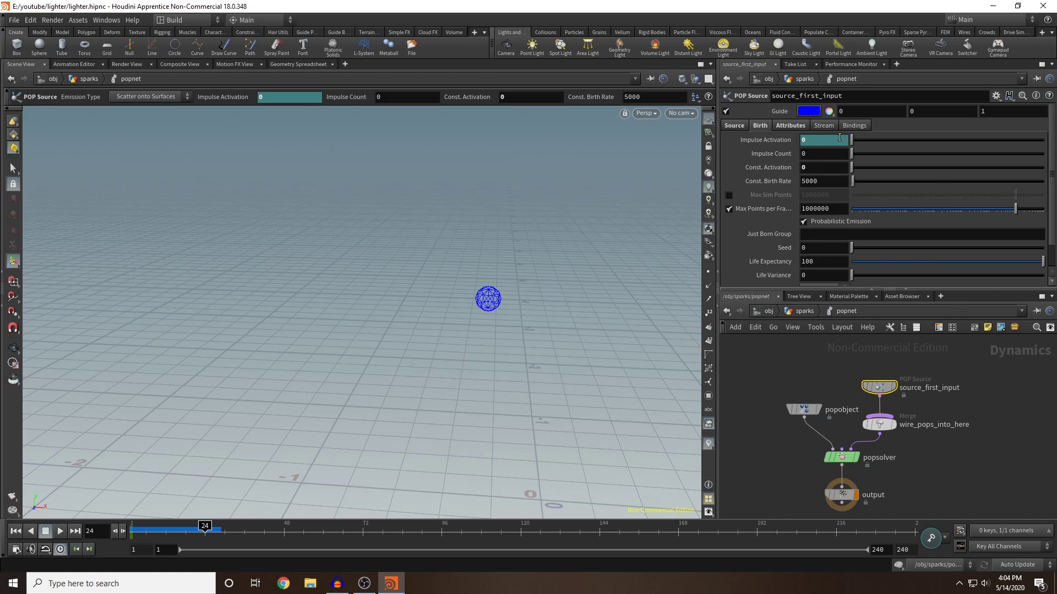
At frame 25, keyframe Impulse Activation at 1 and Impulse Count at 50 on the POP Source
click(124, 531)
click(830, 142)
text(1)
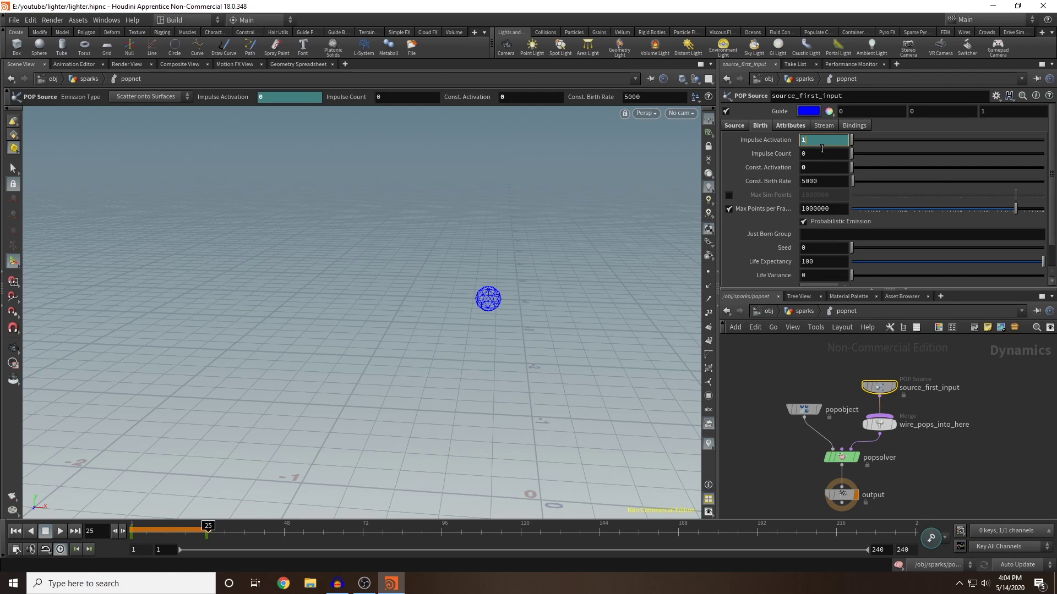
key(Return)
double_click(826, 156)
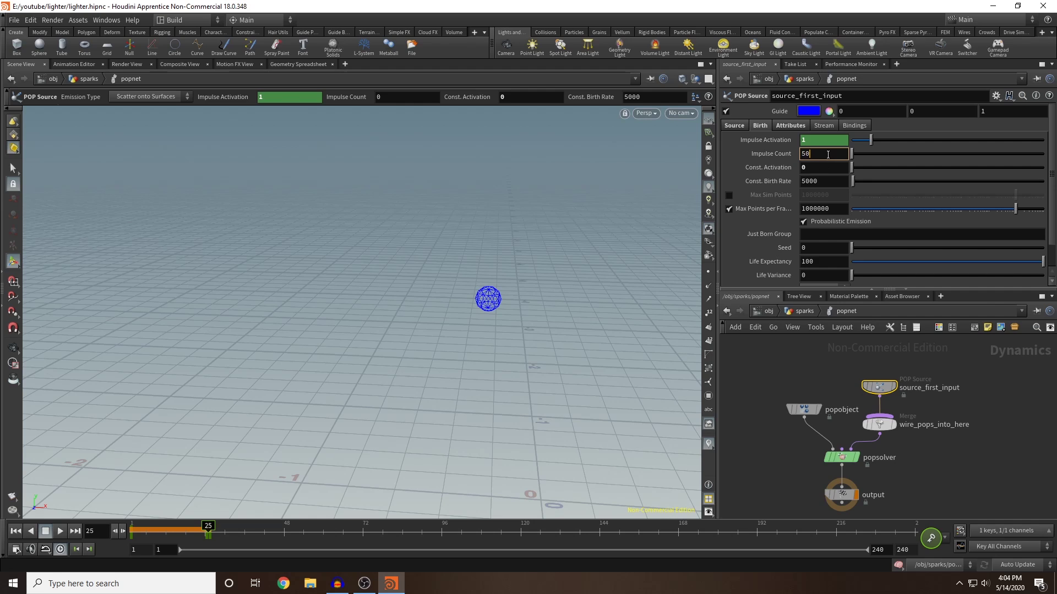
key(Return)
Advance to frame 27 and keyframe the POP Source's Impulse Activation at 0 to end the burst
mouse_move(201, 531)
mouse_down()
mouse_move(169, 532)
mouse_move(385, 515)
mouse_move(249, 514)
mouse_move(199, 529)
mouse_up()
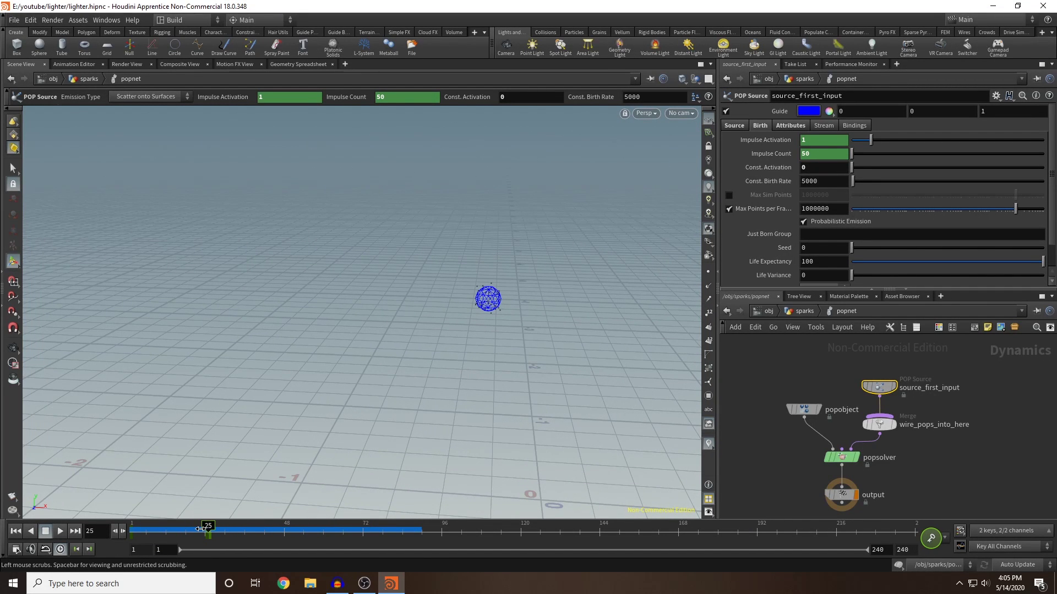
click(124, 534)
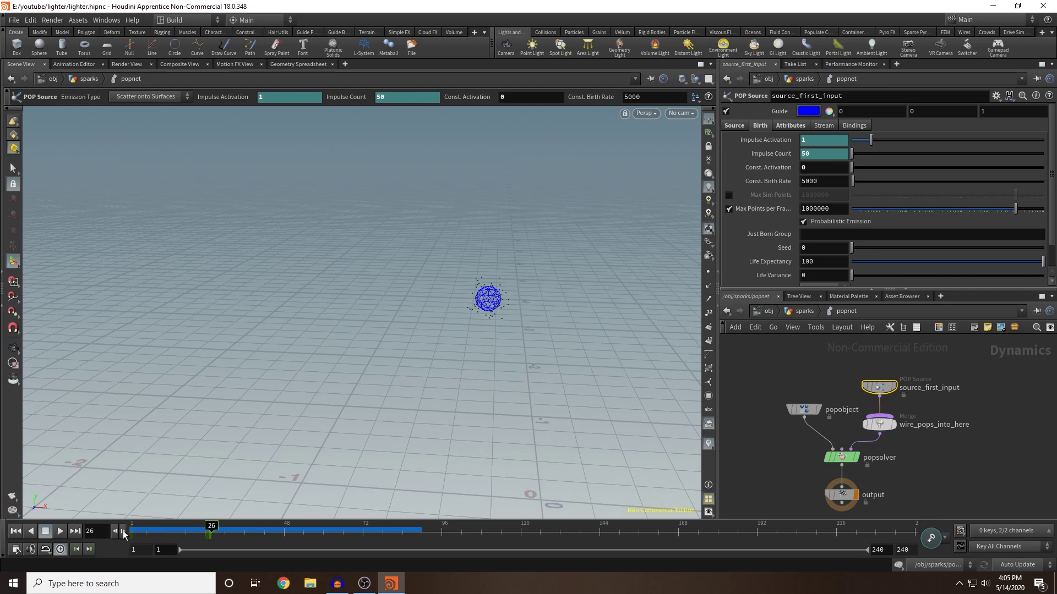
click(124, 534)
click(813, 142)
text(0)
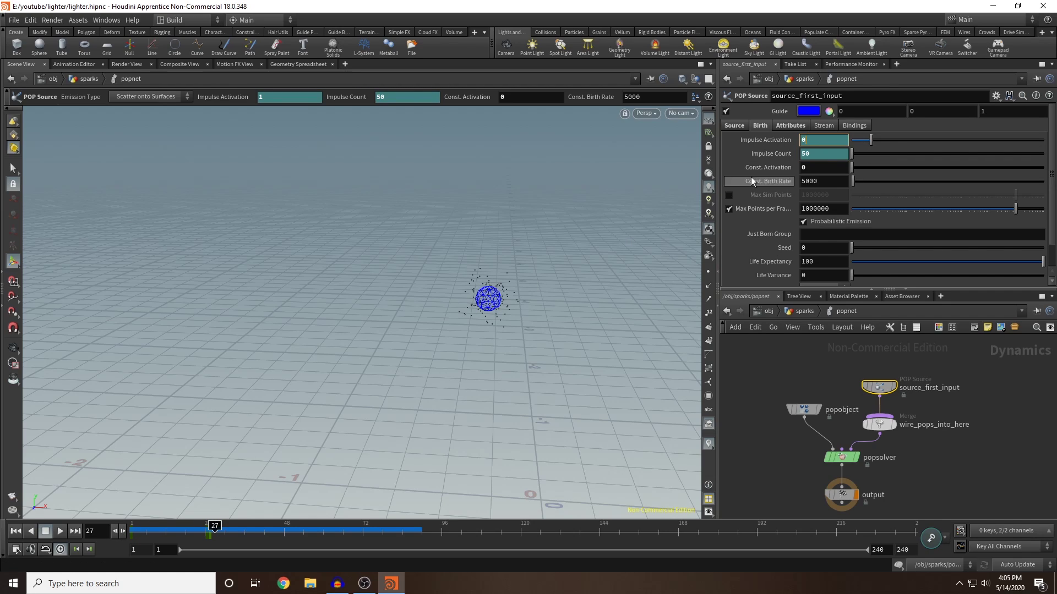
key(Return)
drag(112, 532, 214, 509)
Set the particles' Life Expectancy to .3 and play through the burst around frame 25
scroll(766, 233, down, 2)
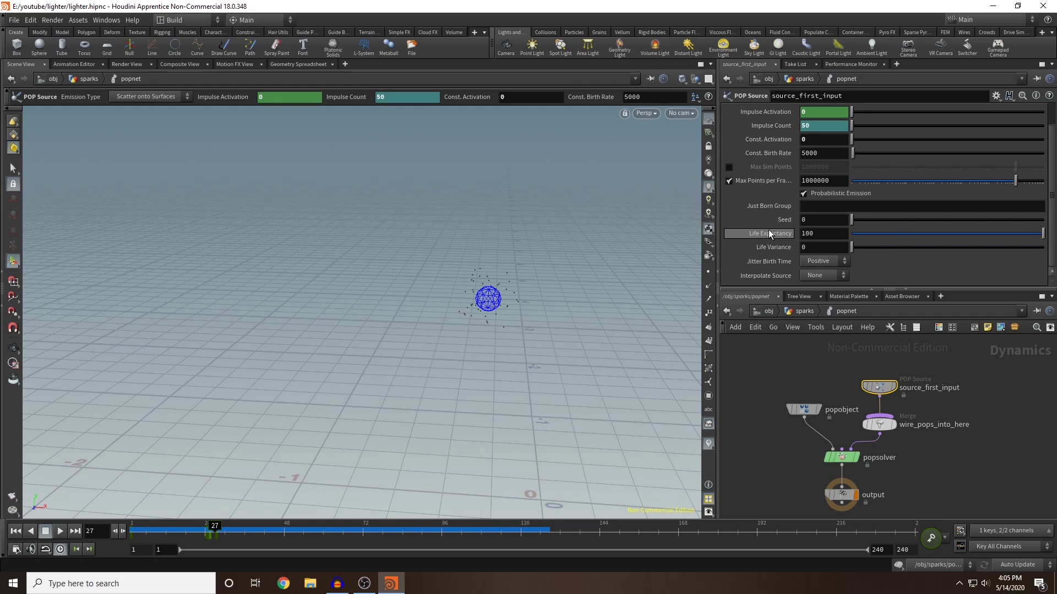
drag(815, 234, 785, 235)
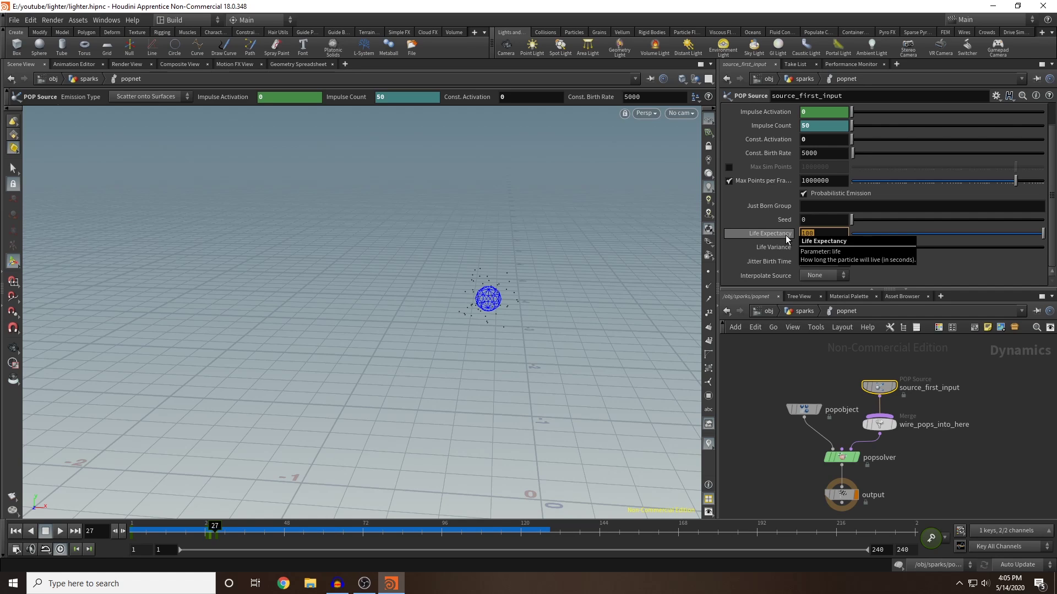
drag(380, 535, 214, 536)
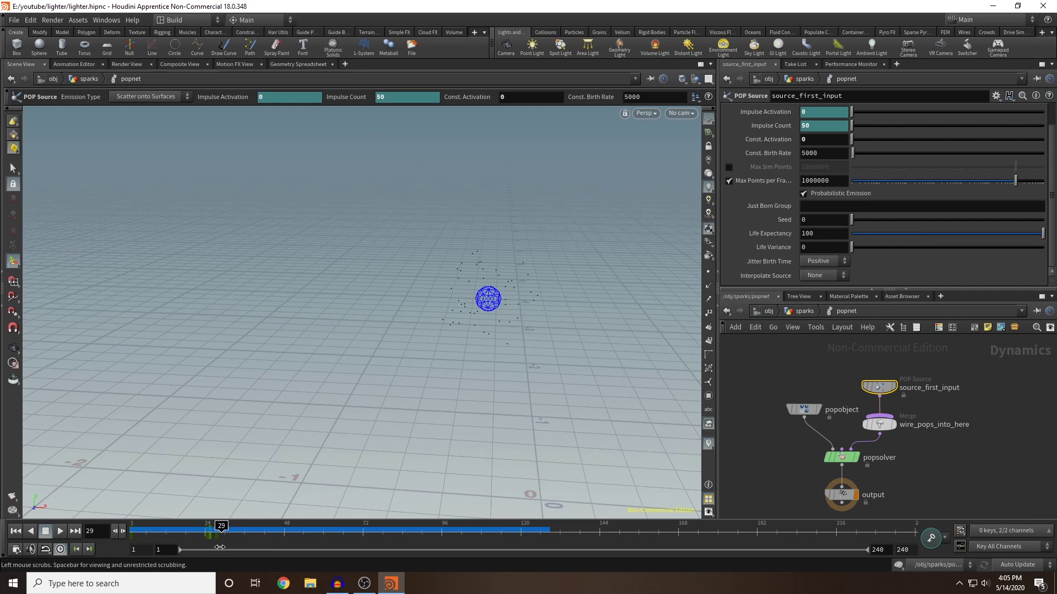
click(833, 235)
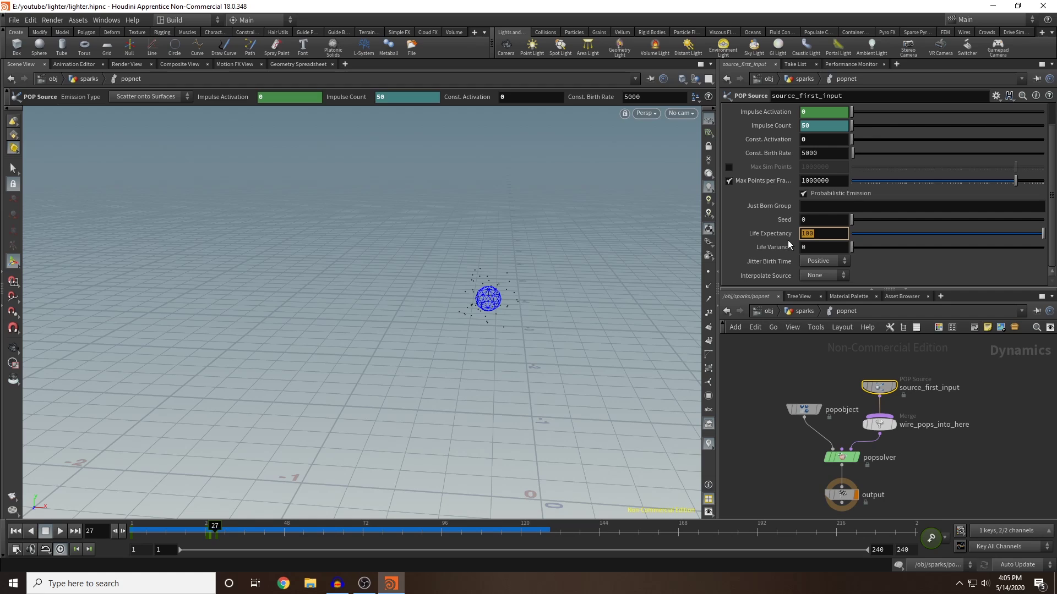
text(.3)
key(Return)
click(201, 533)
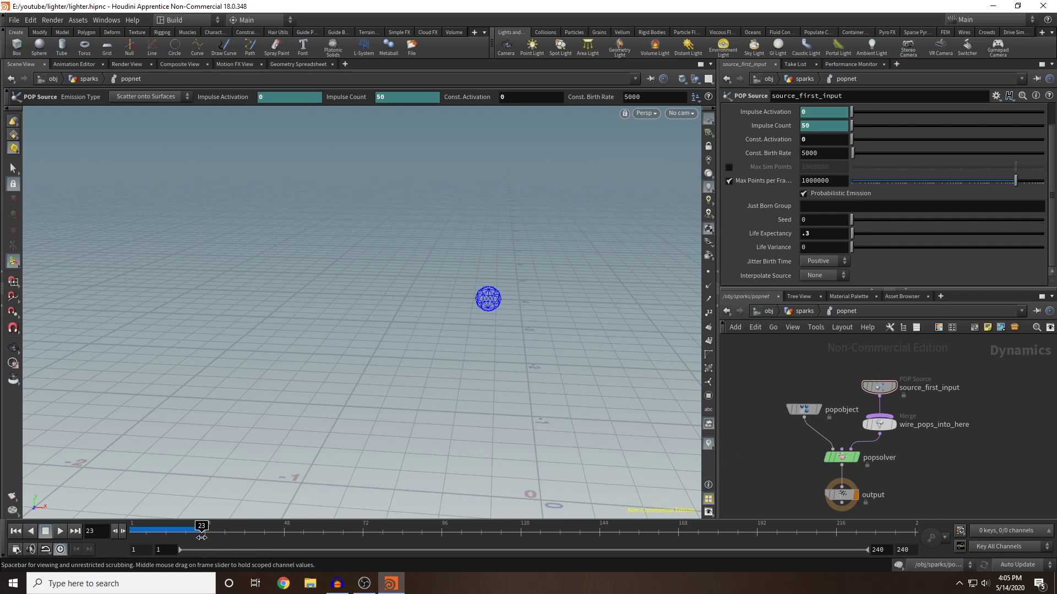
drag(202, 532, 169, 533)
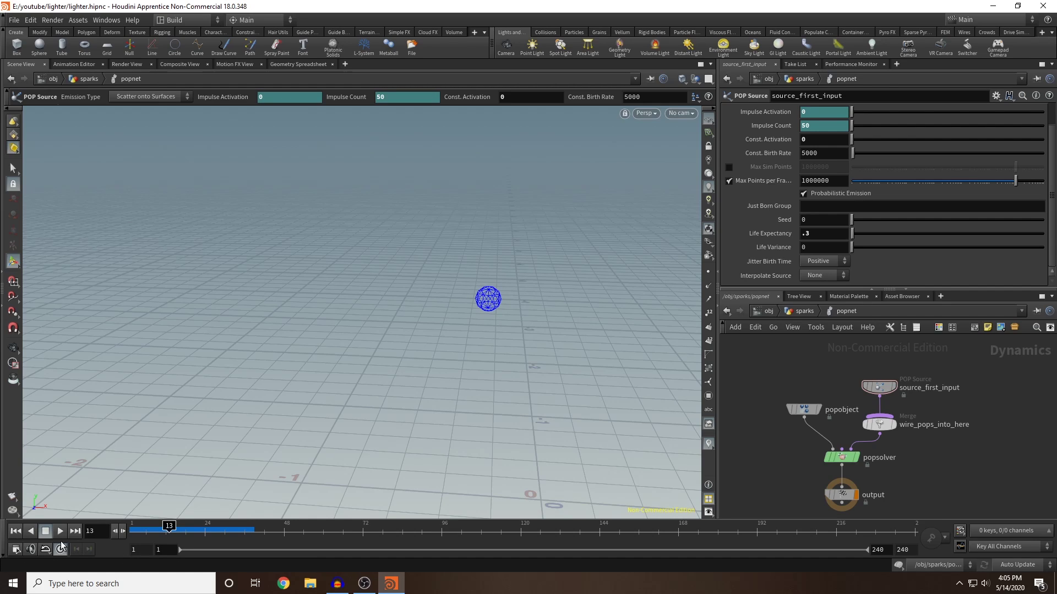
click(63, 531)
click(208, 527)
mouse_move(208, 527)
mouse_down()
mouse_move(233, 527)
mouse_move(214, 527)
mouse_up()
Set the particles' Life Expectancy to .2 and Life Variance to .1
click(804, 235)
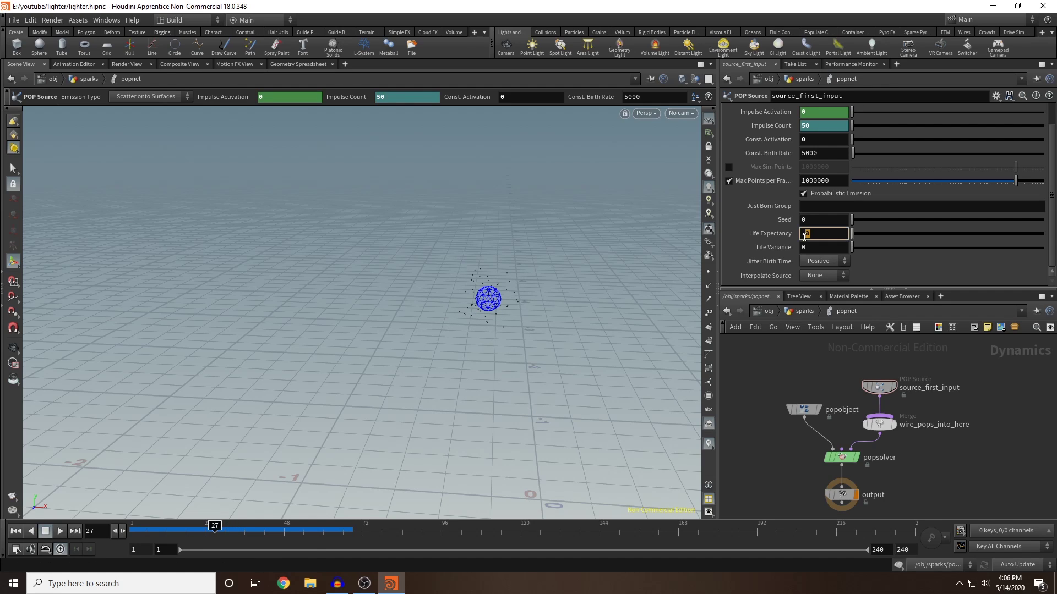
text(.2)
key(Return)
click(812, 249)
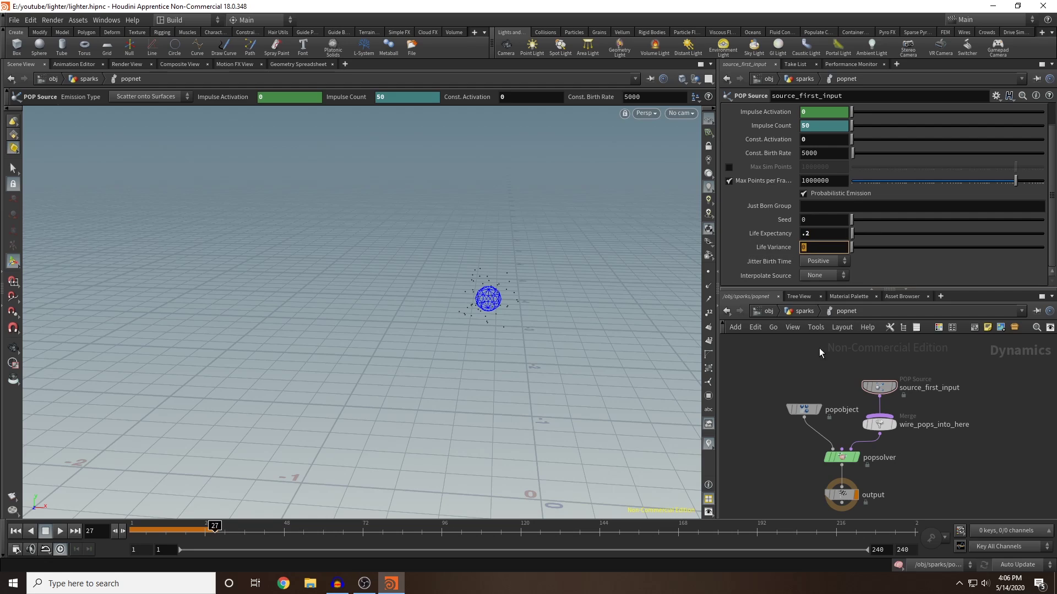
key(Return)
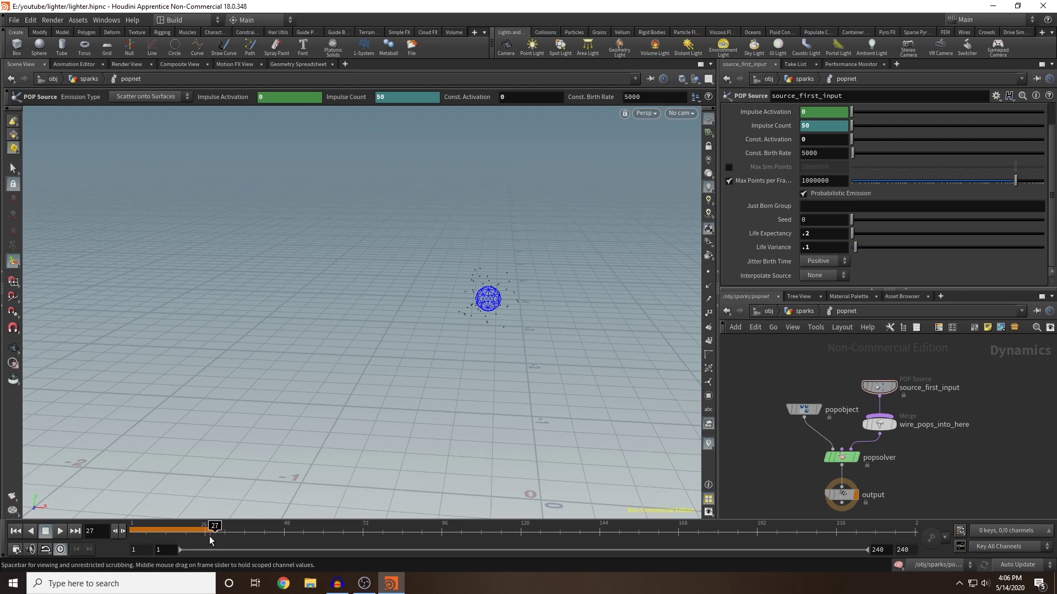
Play back the spark burst several times from before frame 24 to check the particles' lifespan
drag(211, 536, 168, 537)
click(58, 531)
click(58, 531)
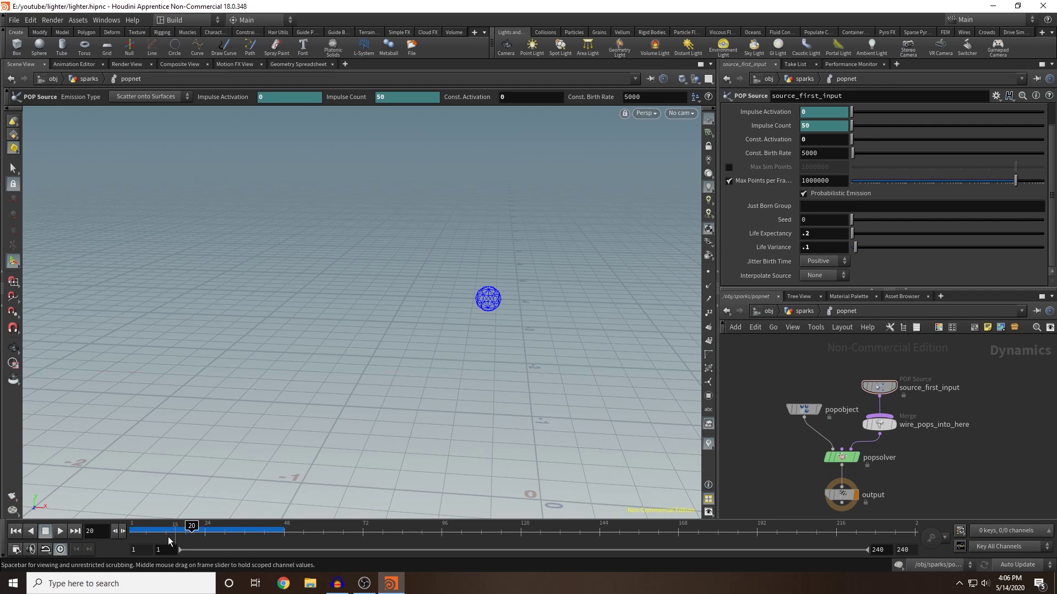
click(62, 532)
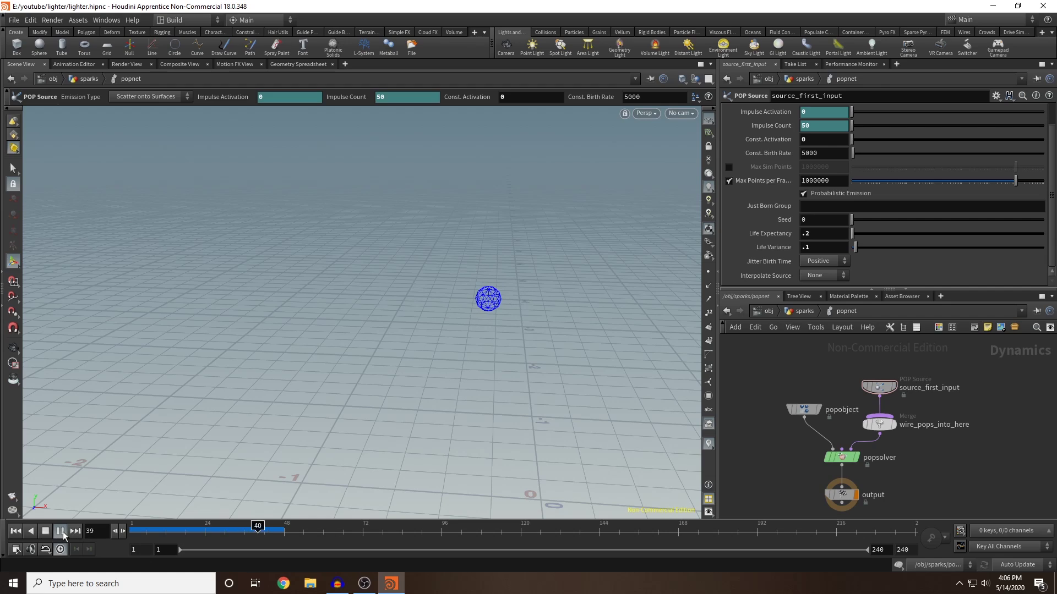
click(63, 531)
click(173, 534)
click(55, 531)
click(267, 526)
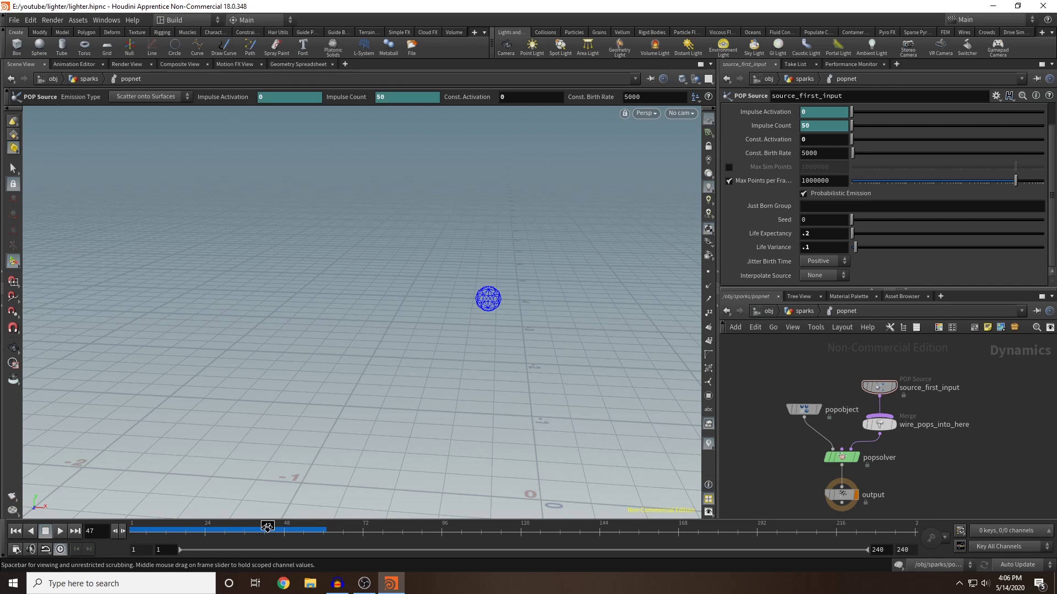
Move the timeline to frame 55, at the lighter wheel's second set of rotation keyframes on transform5, and reopen the sparks popnet
click(799, 311)
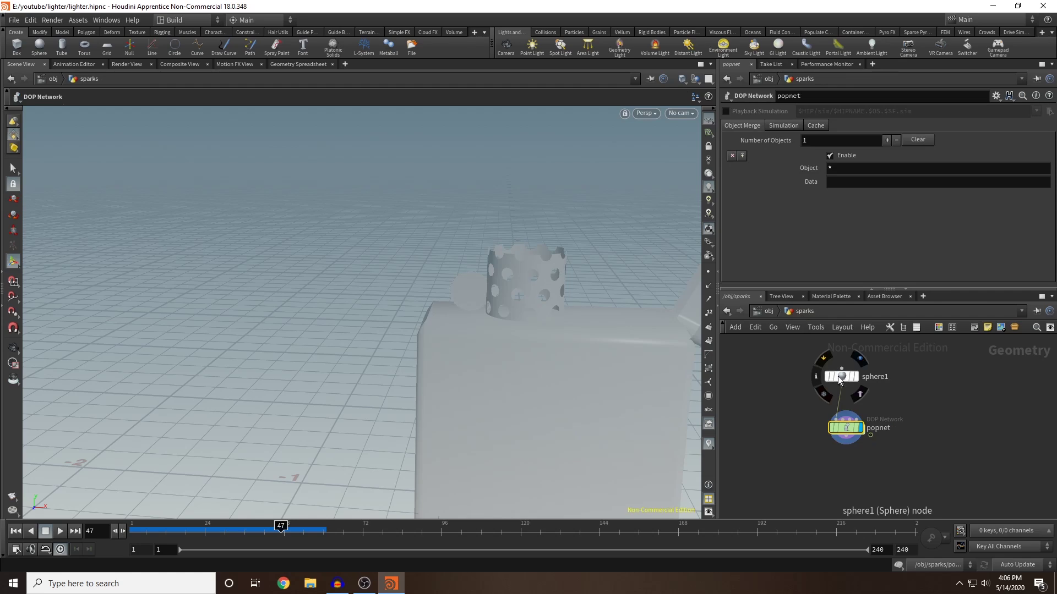
click(768, 312)
double_click(816, 369)
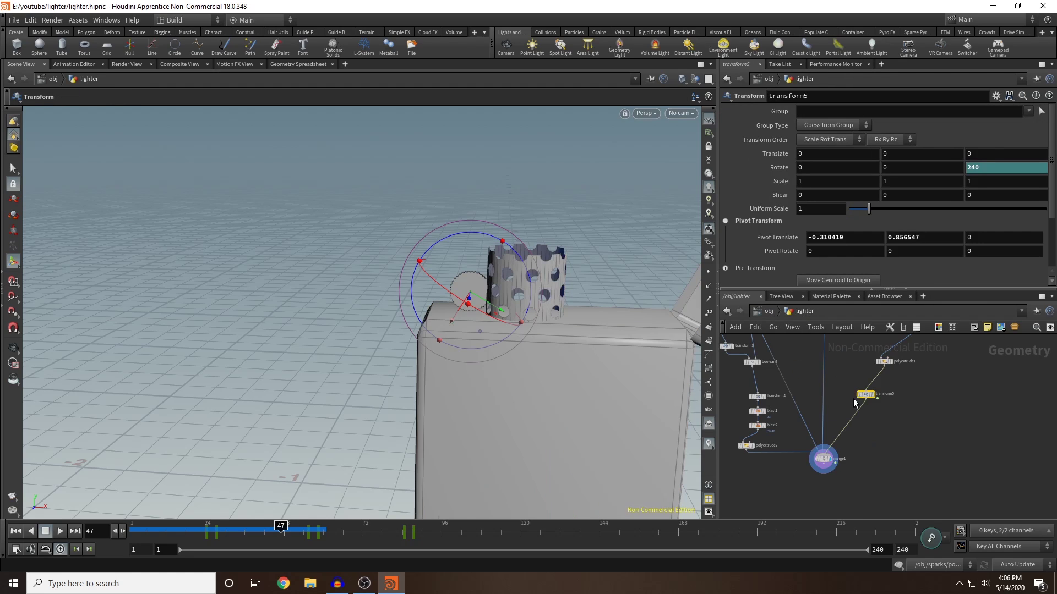
click(309, 536)
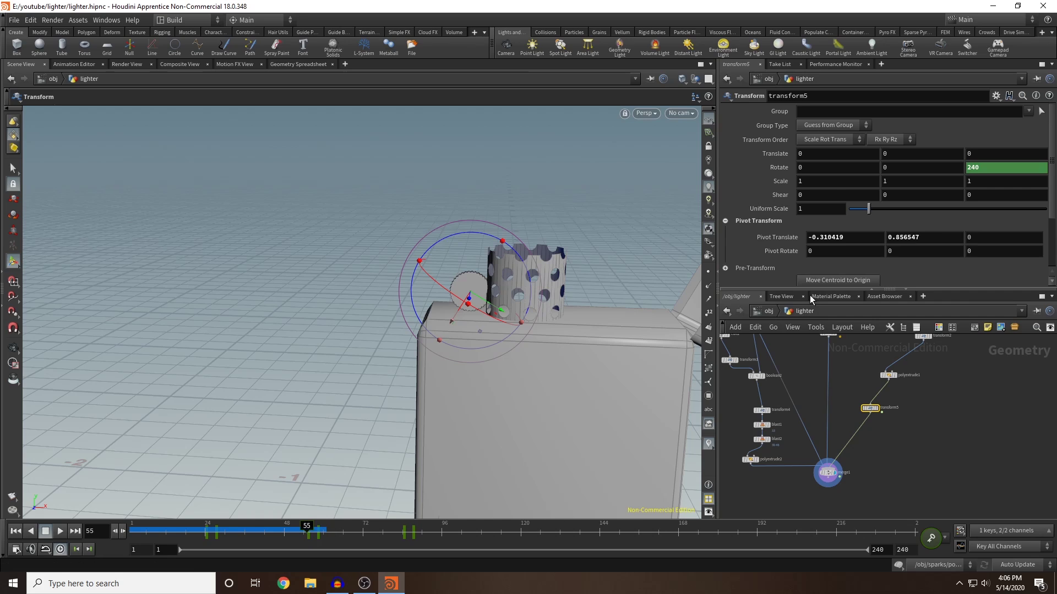
click(769, 312)
double_click(818, 408)
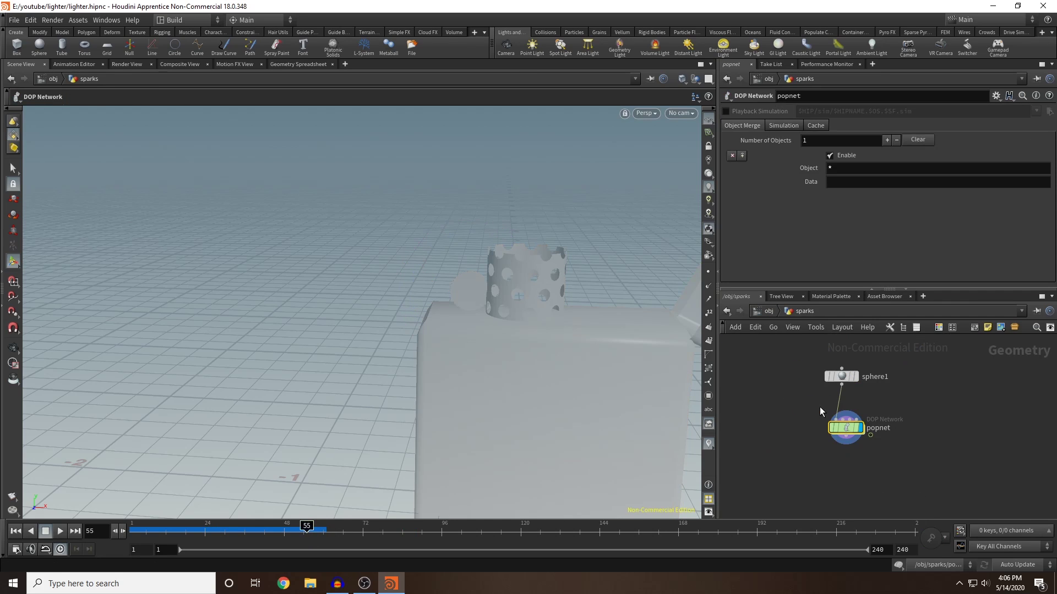
double_click(845, 427)
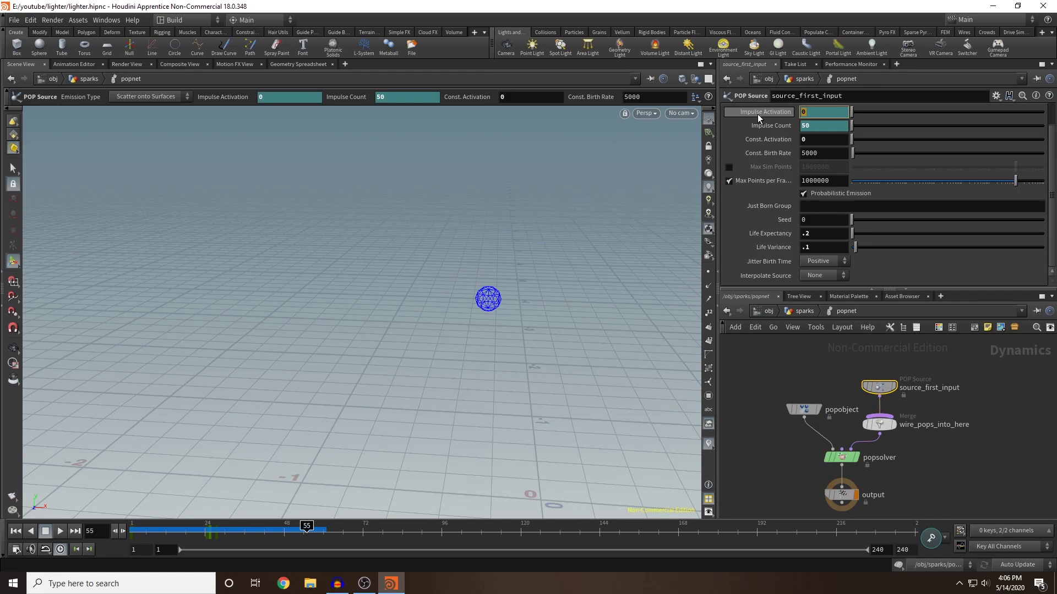
Keyframe the POP source's Impulse Activation at 0 on frame 55 and at 1 on frame 56
alt+click(824, 111)
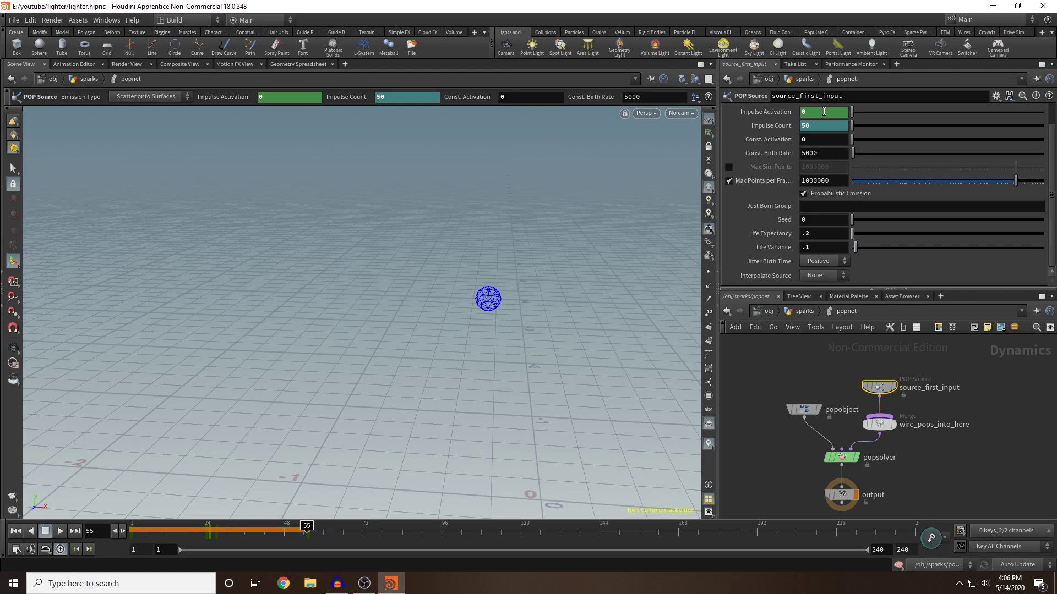
click(123, 531)
click(811, 113)
key(Return)
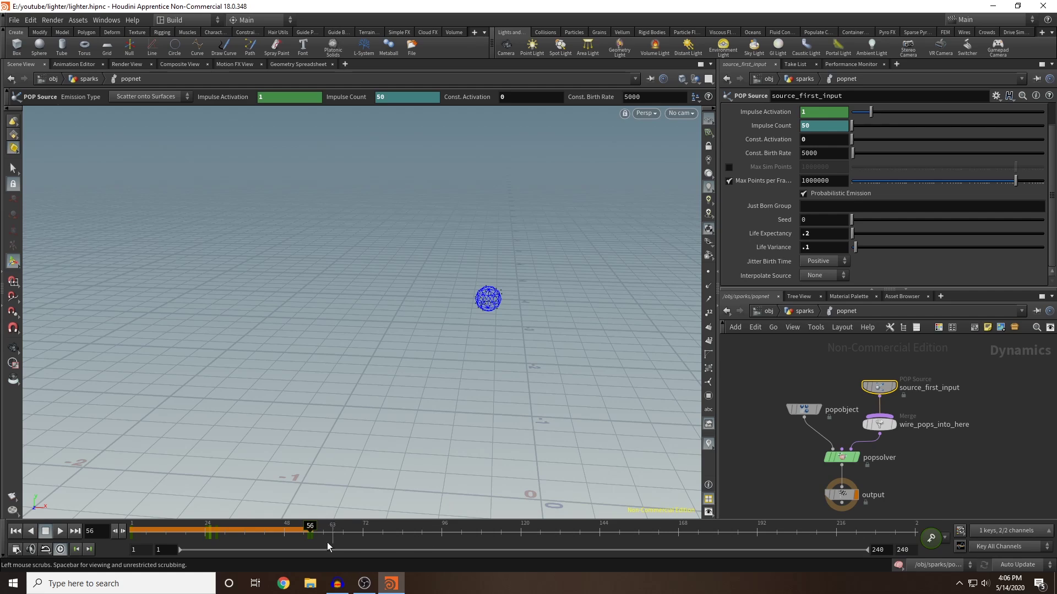
Scrub through the second spark burst and set Impulse Activation to 0 at frame 58
drag(307, 538, 261, 533)
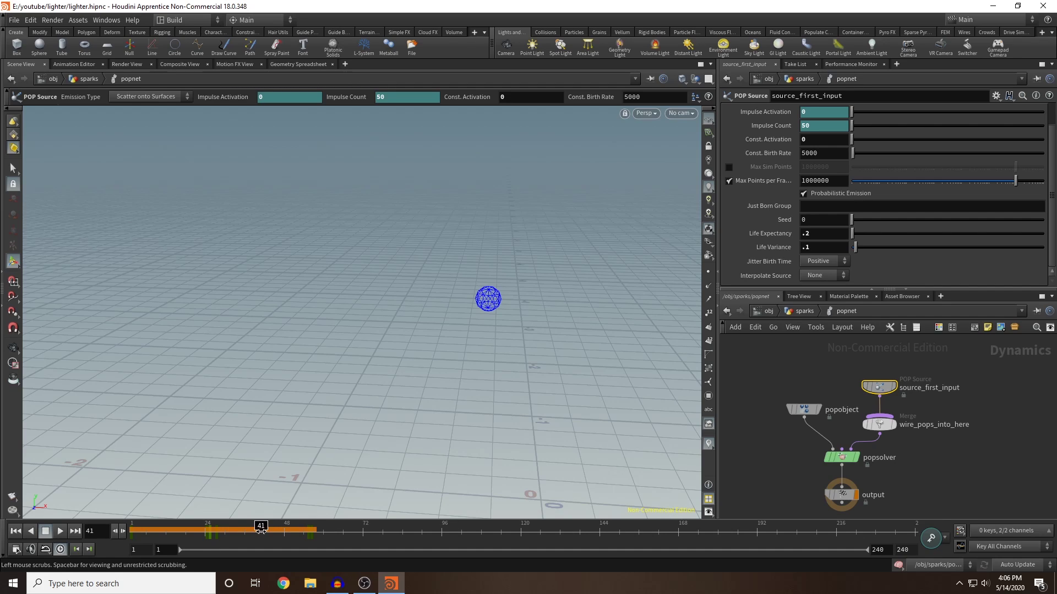
drag(261, 533, 316, 535)
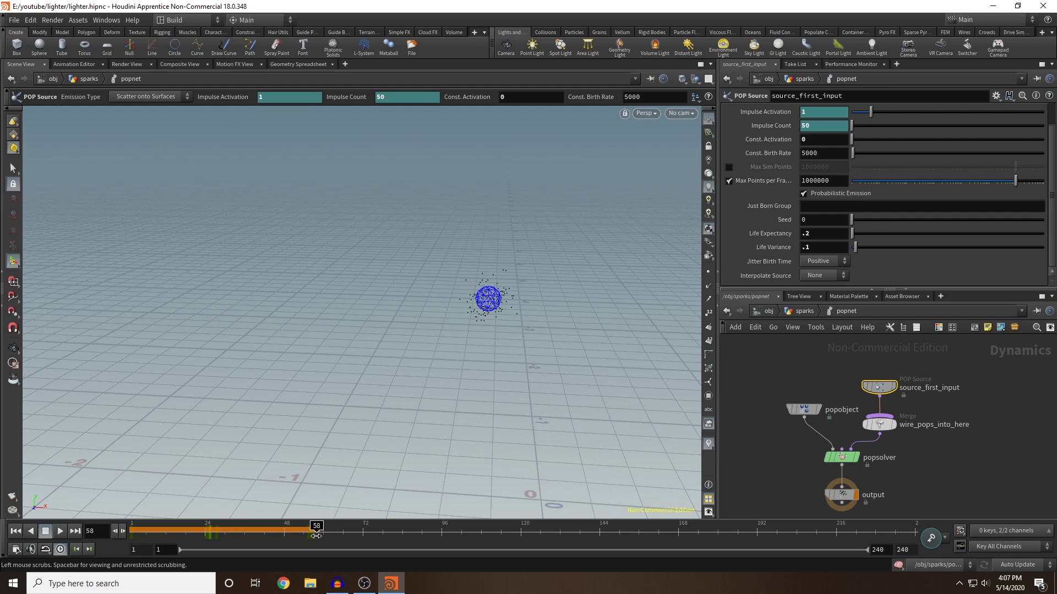
click(824, 113)
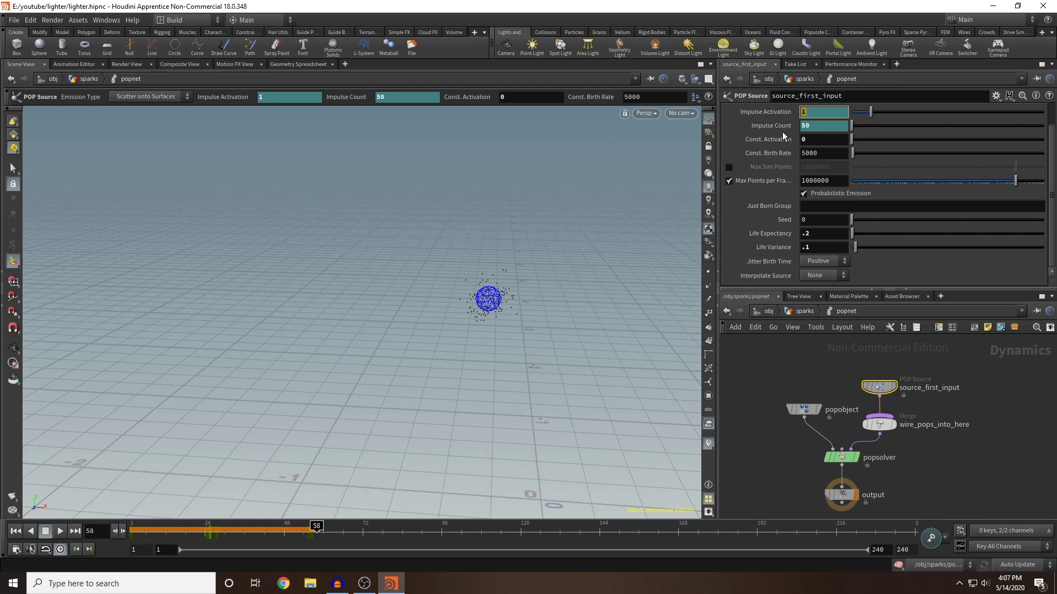
text(0)
key(Return)
Move the timeline to frame 84, at the third set of rotation keyframes on the lighter's transform5, and reopen the sparks popnet
drag(289, 526, 337, 539)
click(770, 311)
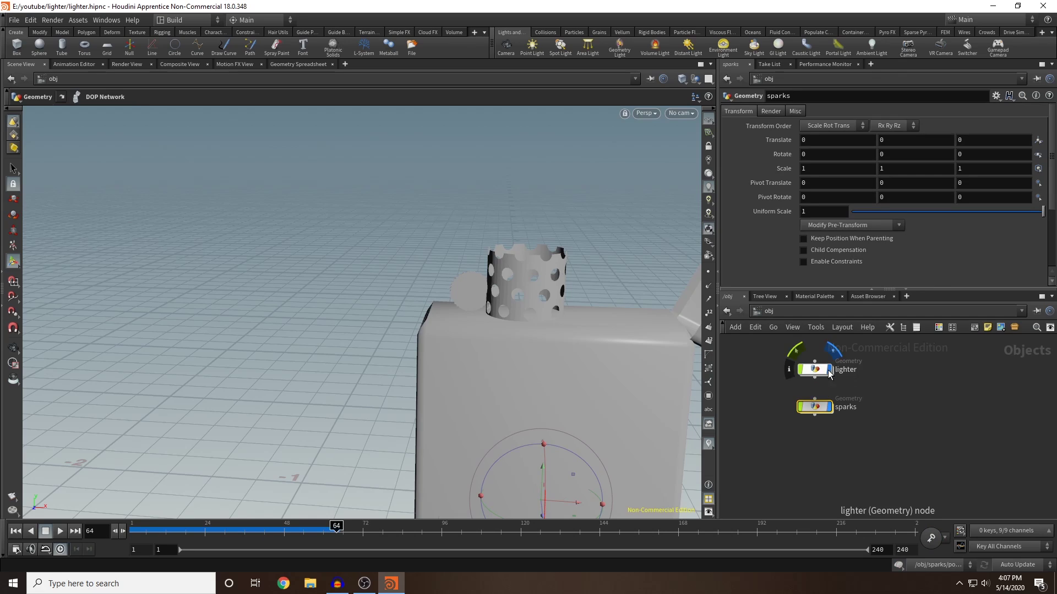
double_click(818, 370)
middle_drag(934, 420, 906, 430)
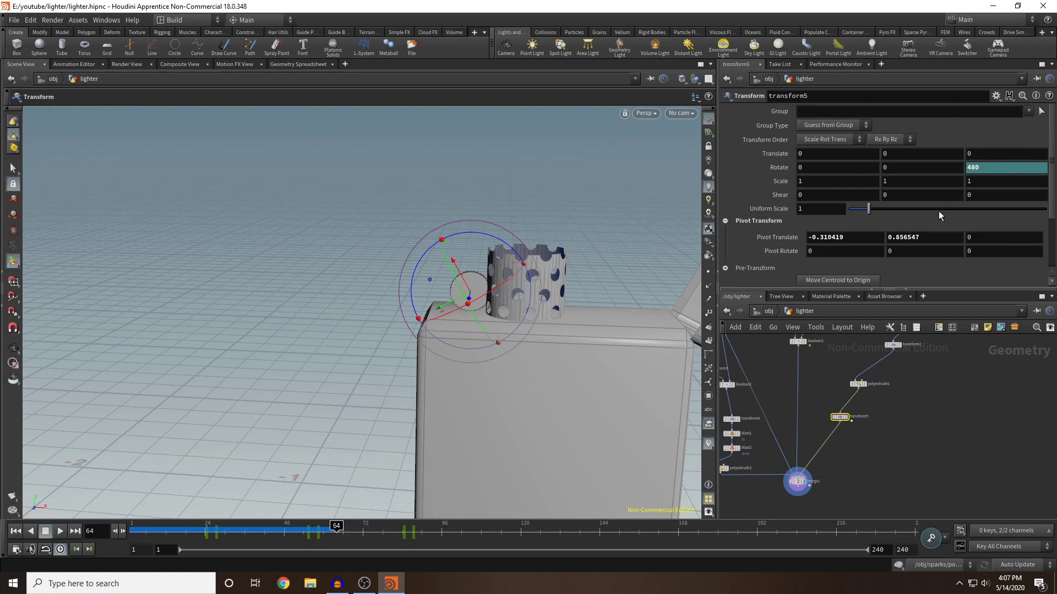
click(403, 533)
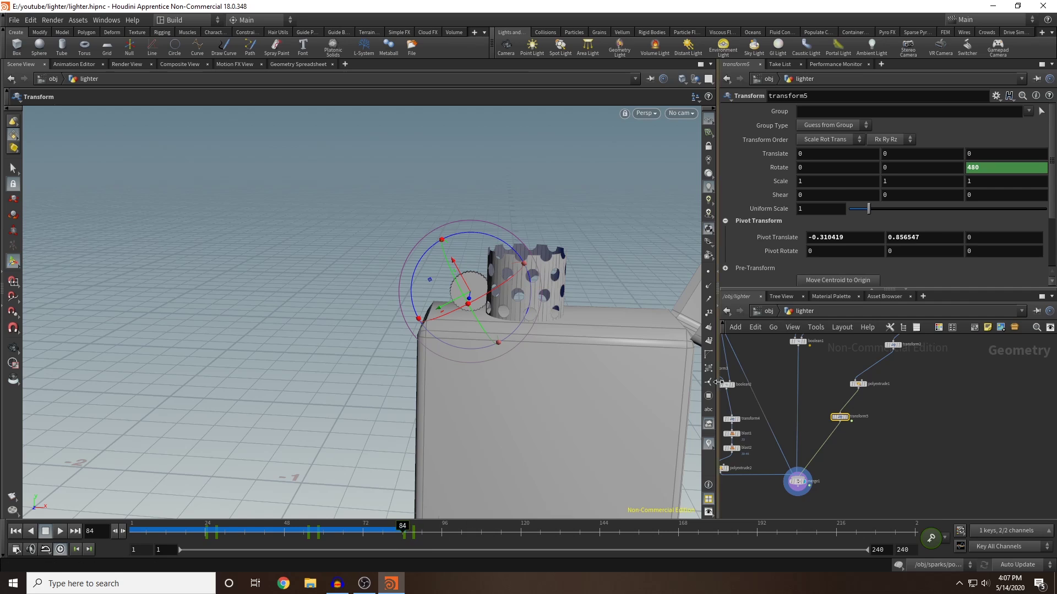
click(770, 311)
double_click(814, 407)
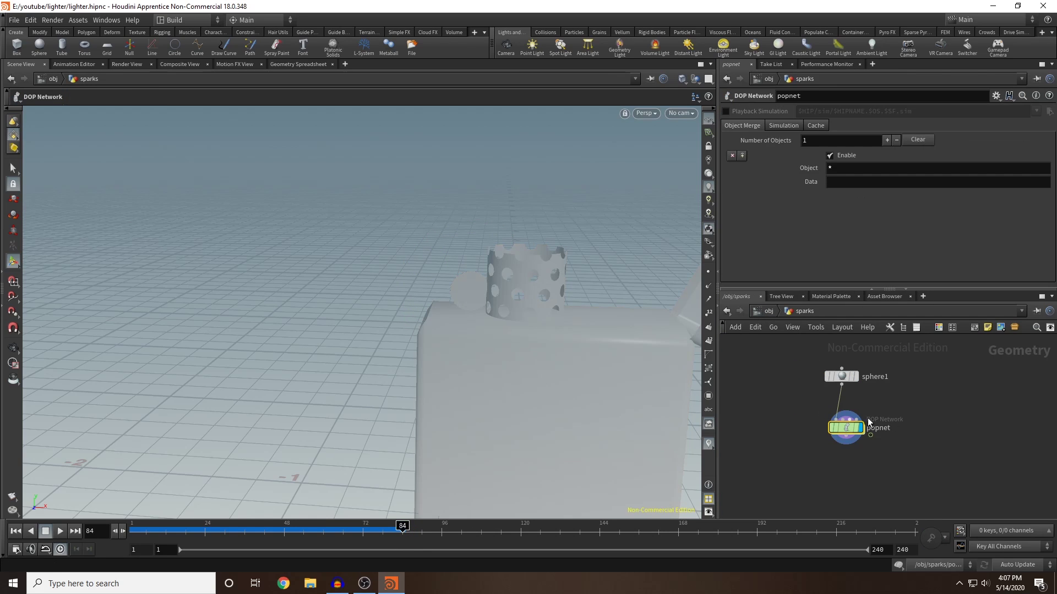
double_click(844, 426)
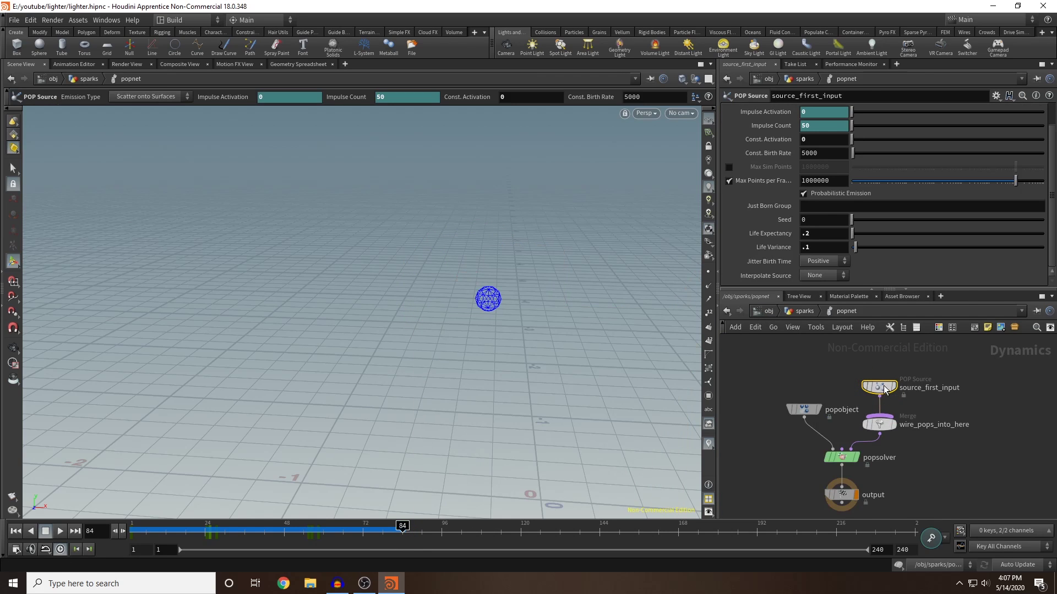
Keyframe the POP source's Impulse Activation at 0 on frame 84 and at 1 on frame 85
alt+click(811, 113)
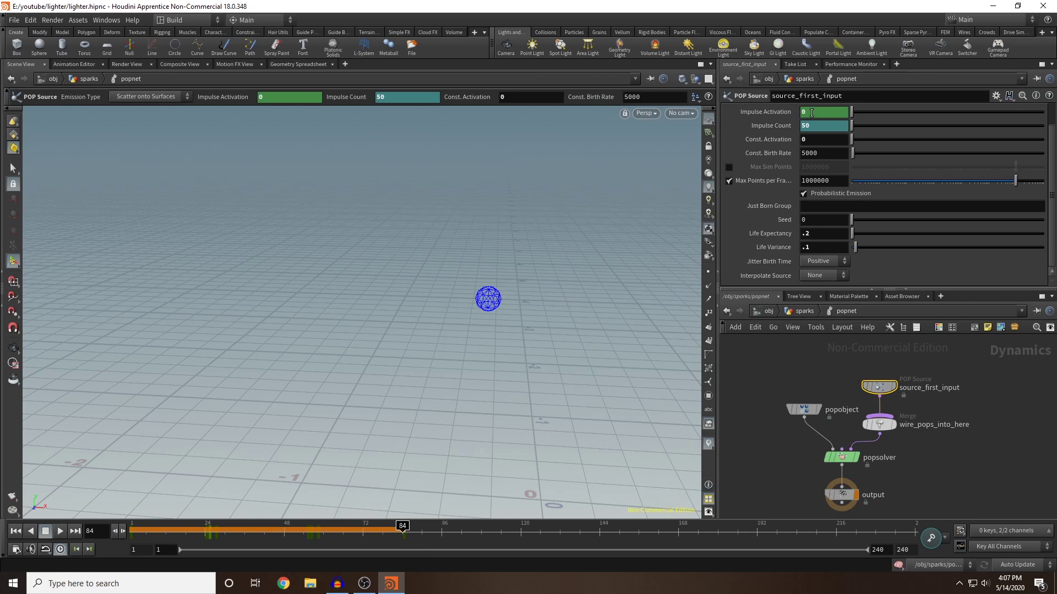
click(123, 531)
click(842, 115)
text(1)
key(Return)
Advance to frame 87 and set Impulse Activation to 0 to end the third spark burst
click(124, 534)
click(123, 532)
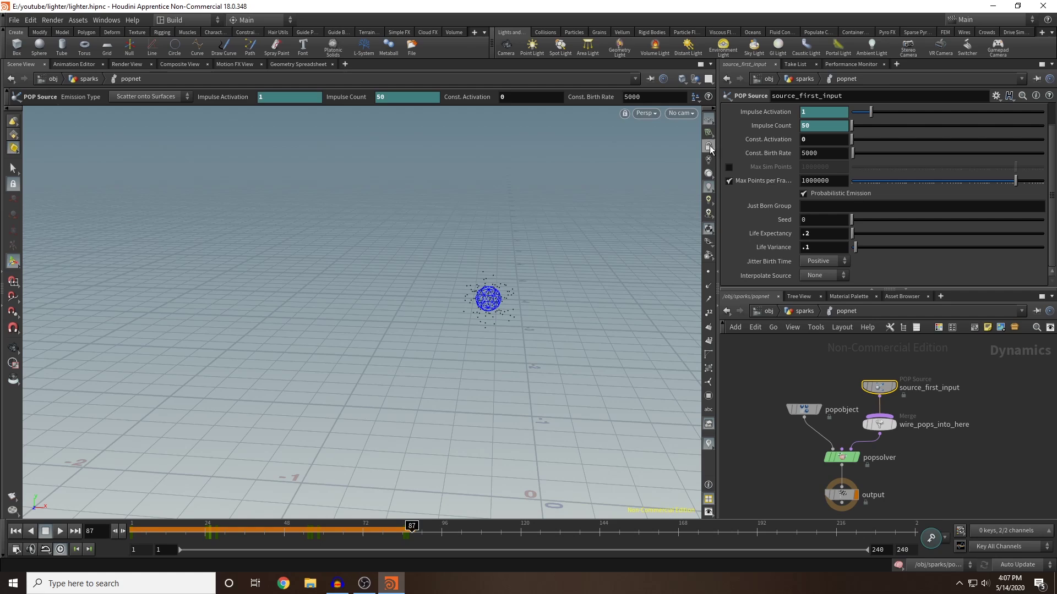
click(821, 112)
text(0)
key(Return)
Play the simulation from frame 1 through all three spark bursts and return to frame 1
drag(208, 538, 130, 535)
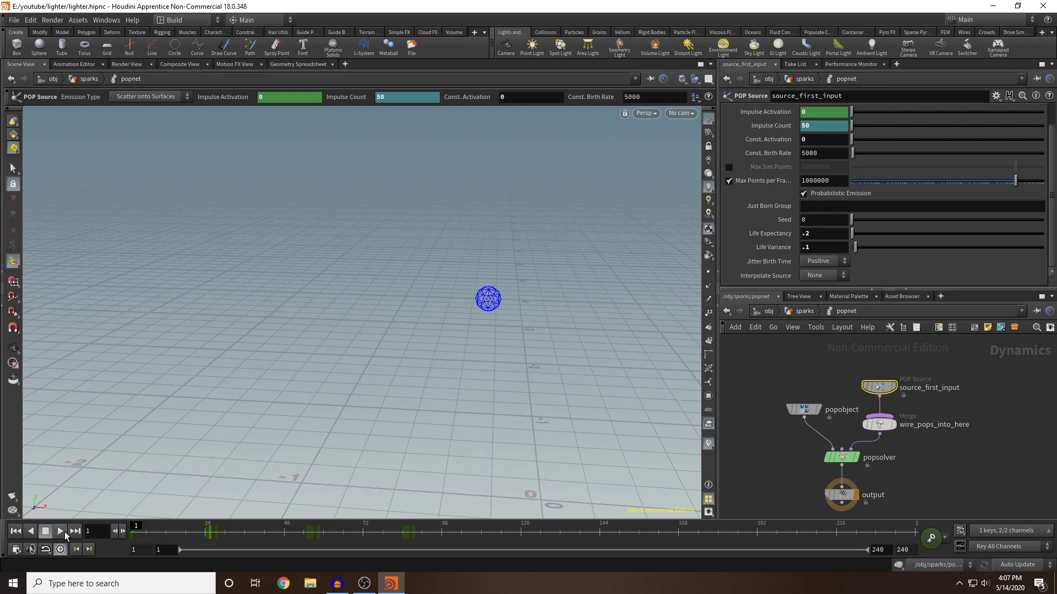
click(64, 532)
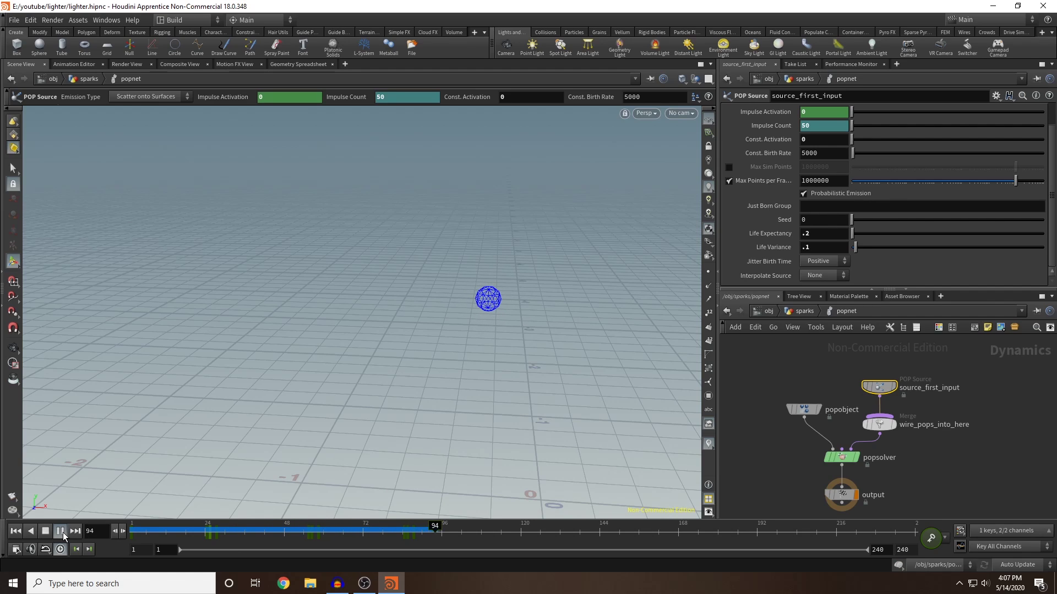
click(63, 533)
drag(415, 534, 122, 544)
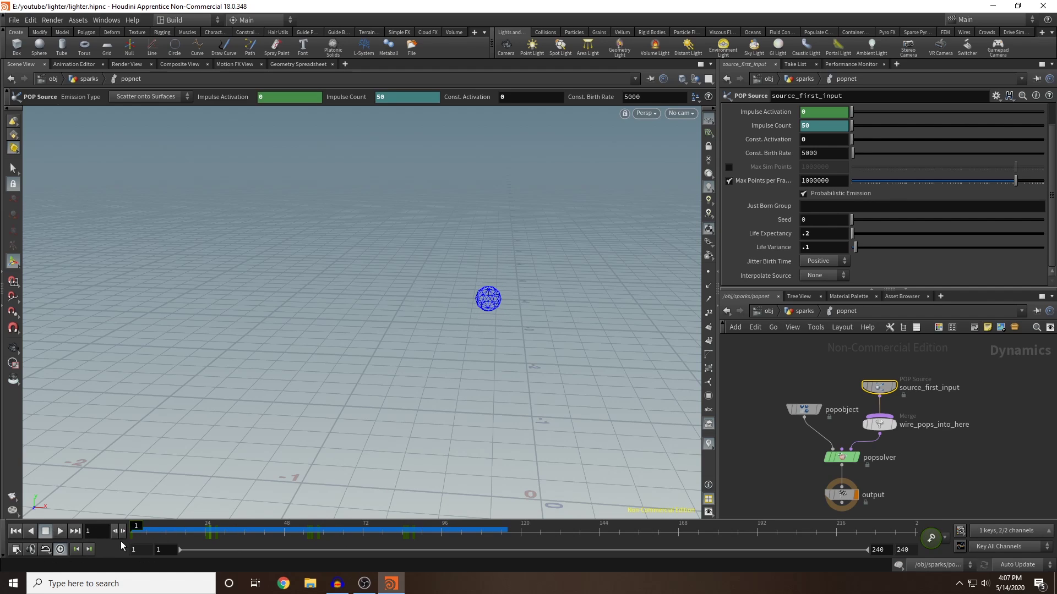
Add a Geometry object at the obj level and rename it flame
click(769, 311)
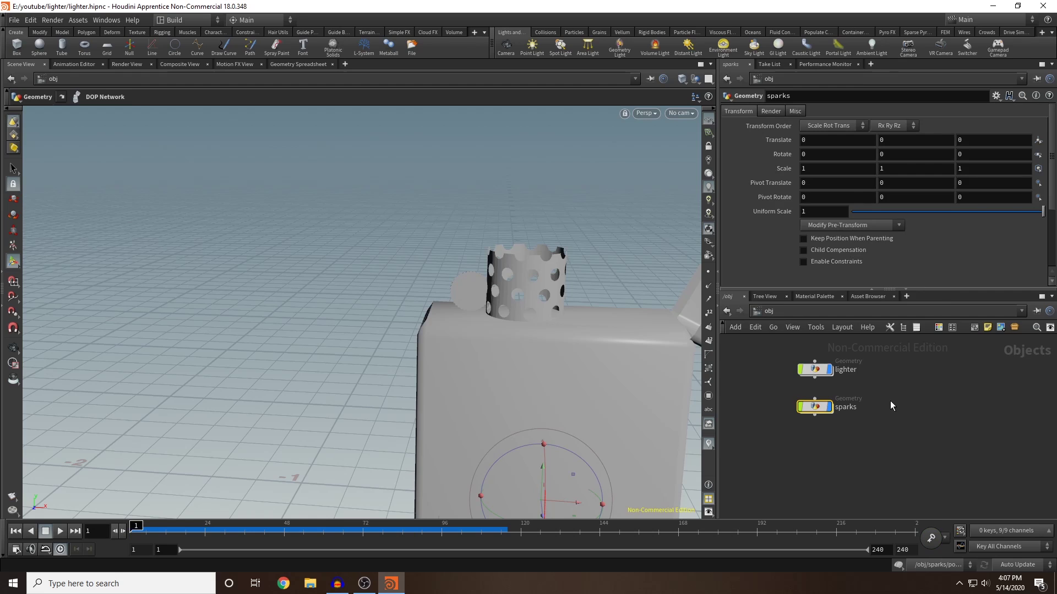
alt+drag(490, 221, 503, 220)
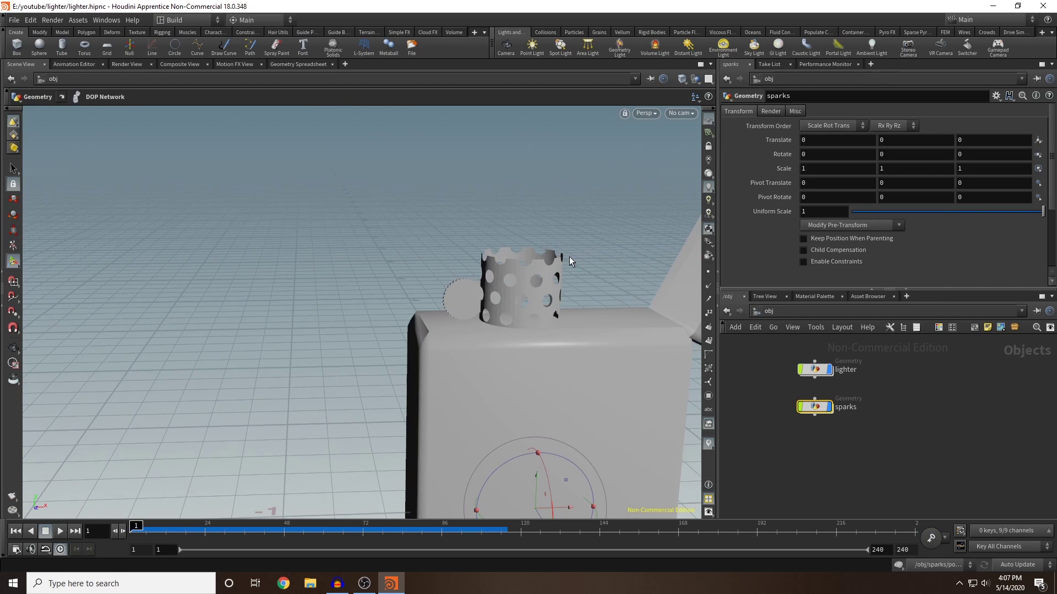
click(800, 452)
key(Tab)
text(geo)
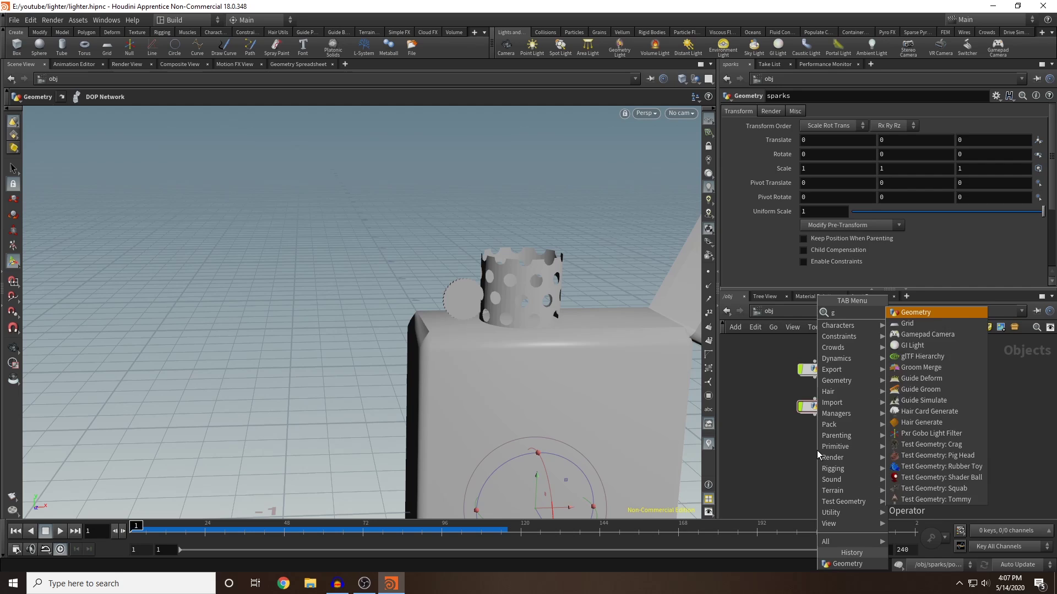
key(Return)
click(817, 450)
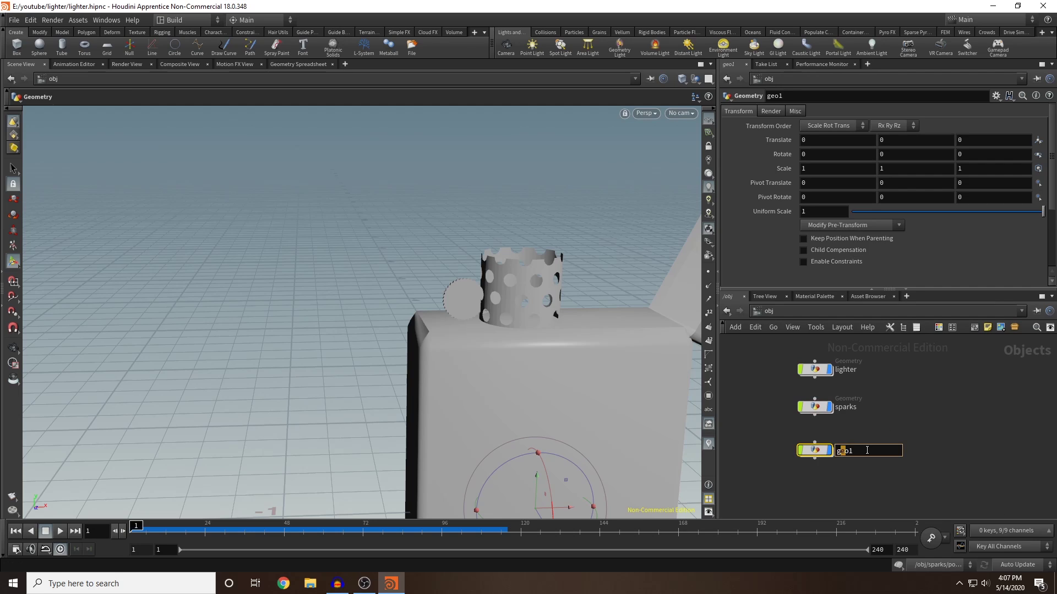
text(flame)
key(Return)
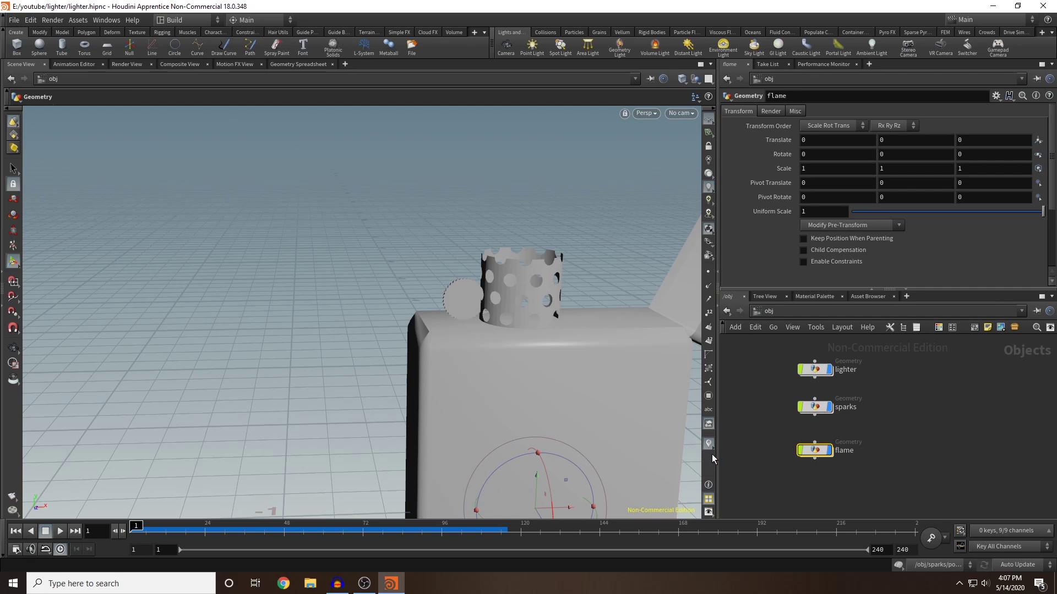
Add a Sphere node inside the flame object's network
double_click(815, 450)
key(Tab)
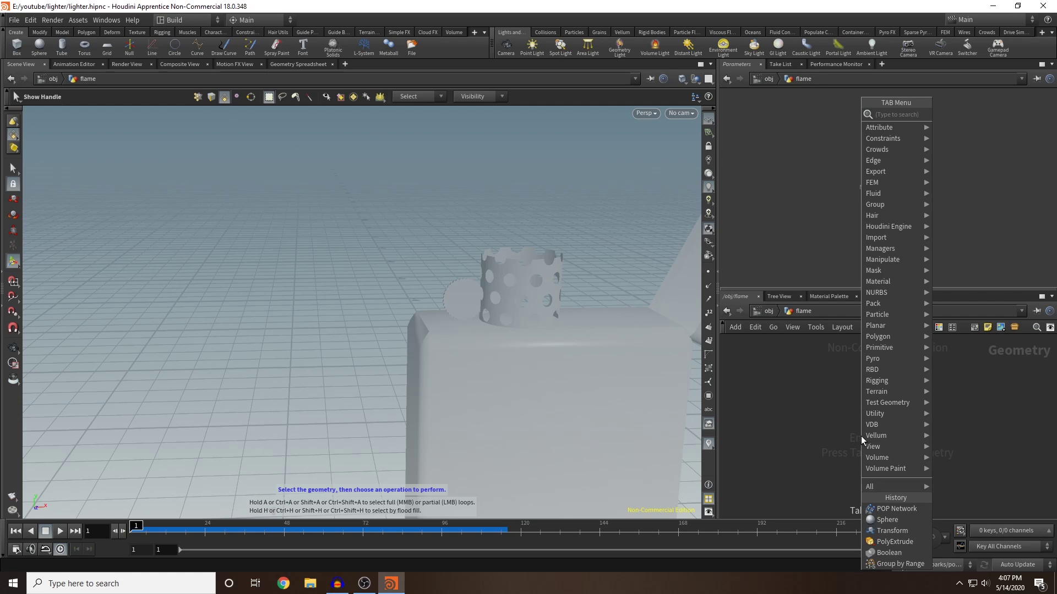
text(obj)
key(Return)
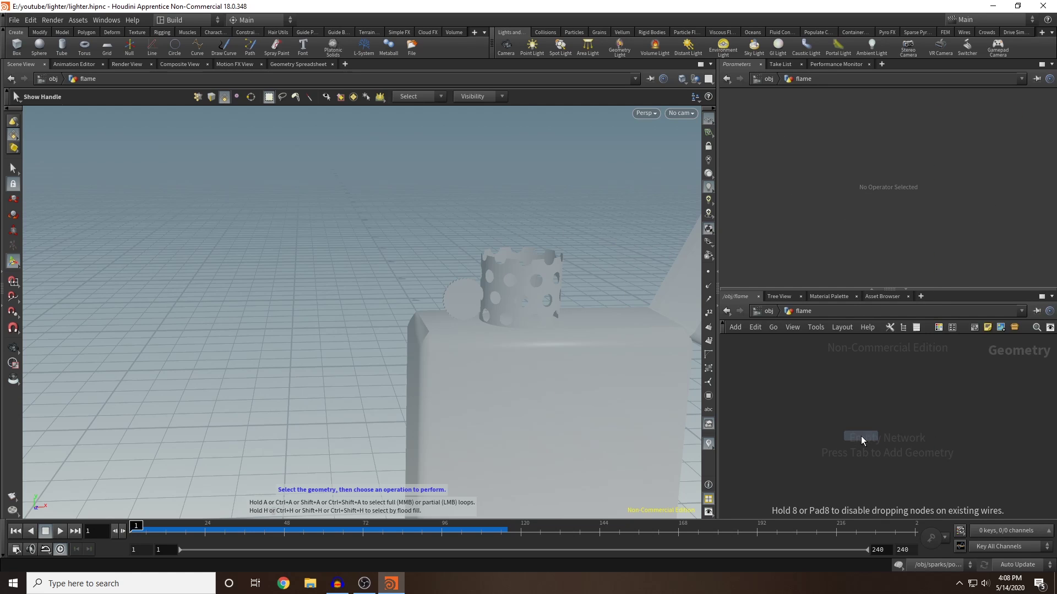
click(860, 436)
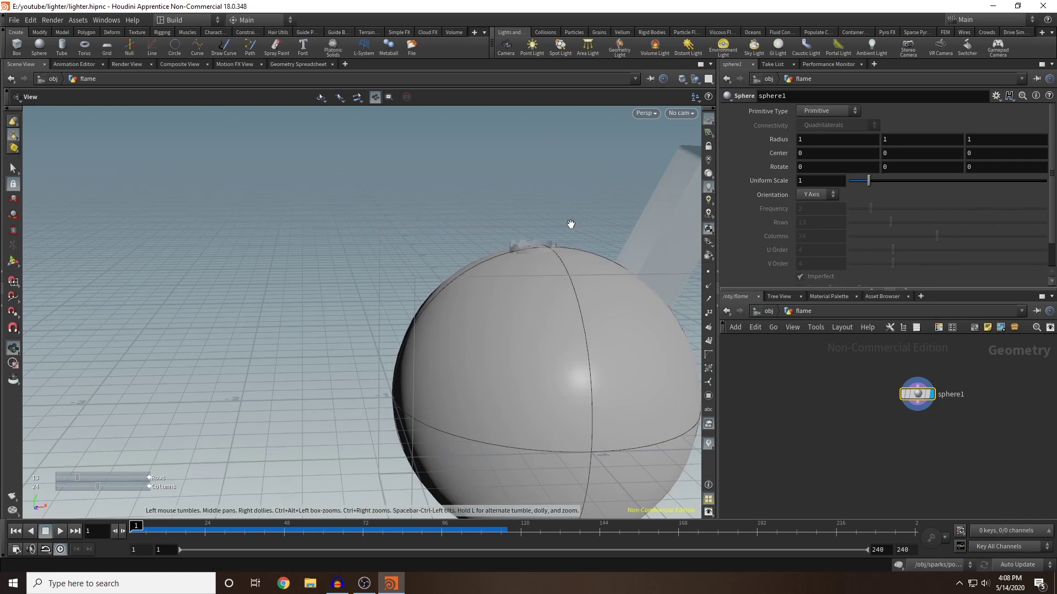
Set the sphere's Primitive Type to Polygon and reduce its Uniform Scale to 0.11
click(825, 111)
click(824, 125)
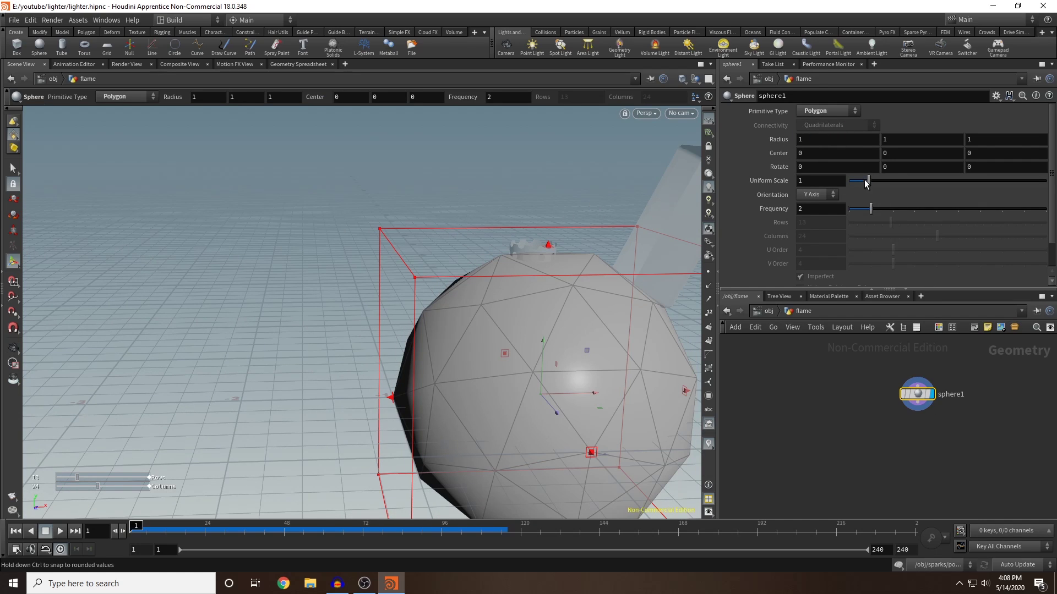
drag(868, 182, 851, 185)
Move the sphere inside the lighter's perforated chimney, with its center at about -0.106 in X and 0.817 in Y
alt+right_drag(607, 292, 579, 342)
alt+middle_drag(579, 341, 512, 370)
drag(481, 384, 476, 235)
drag(537, 282, 510, 282)
drag(469, 243, 470, 248)
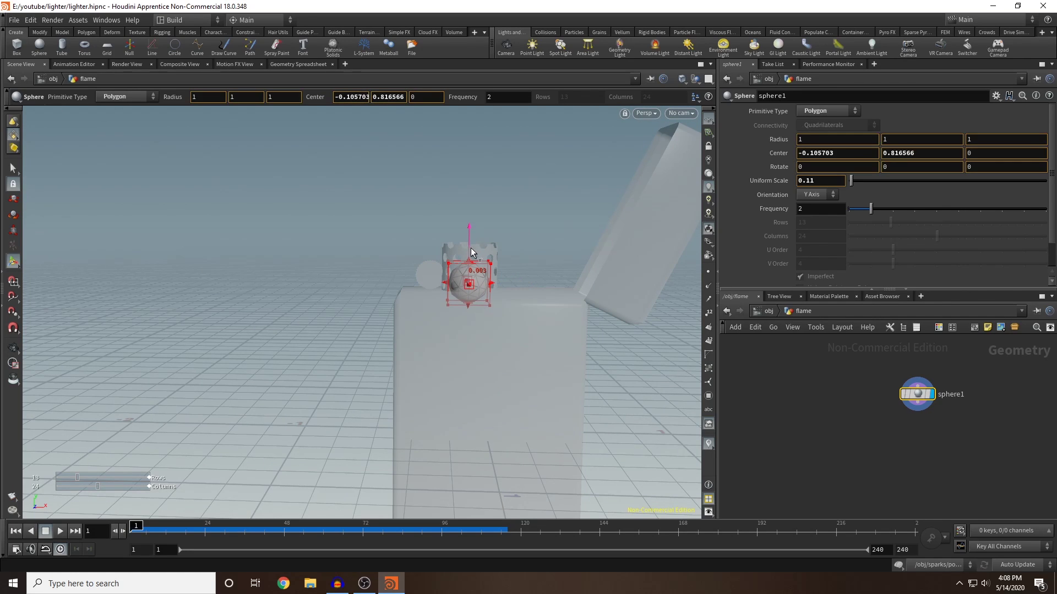
key(Escape)
drag(552, 235, 613, 271)
key(Return)
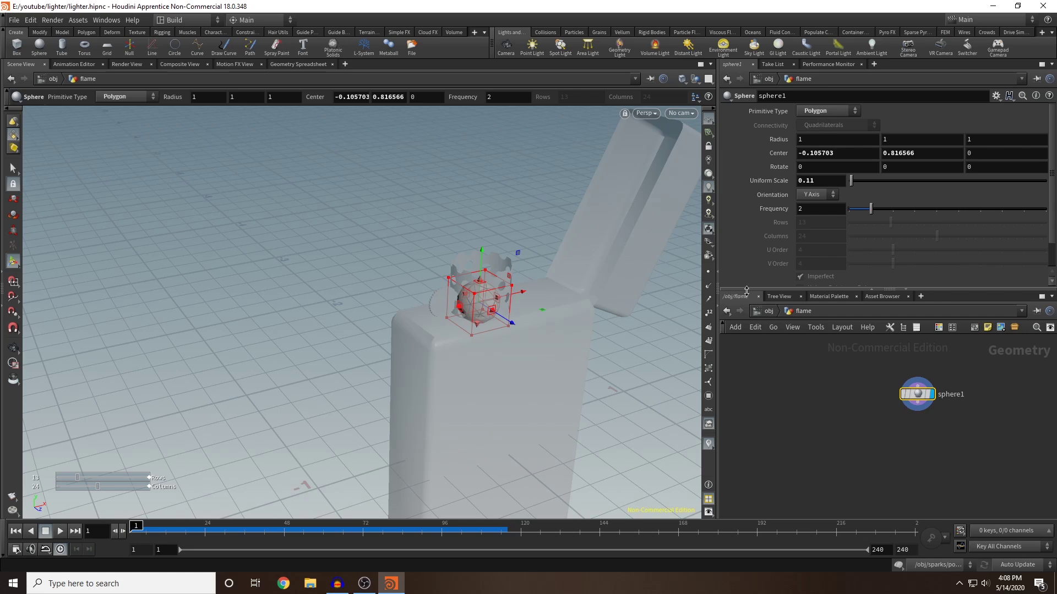
Apply the Candle Pyro FX tool to the flame object
click(887, 33)
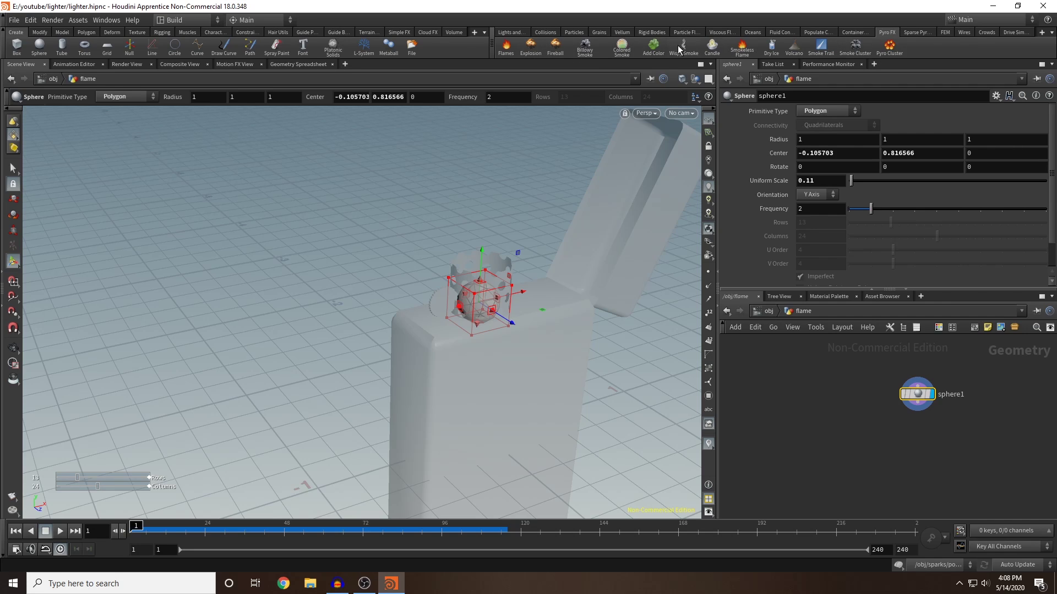
click(712, 46)
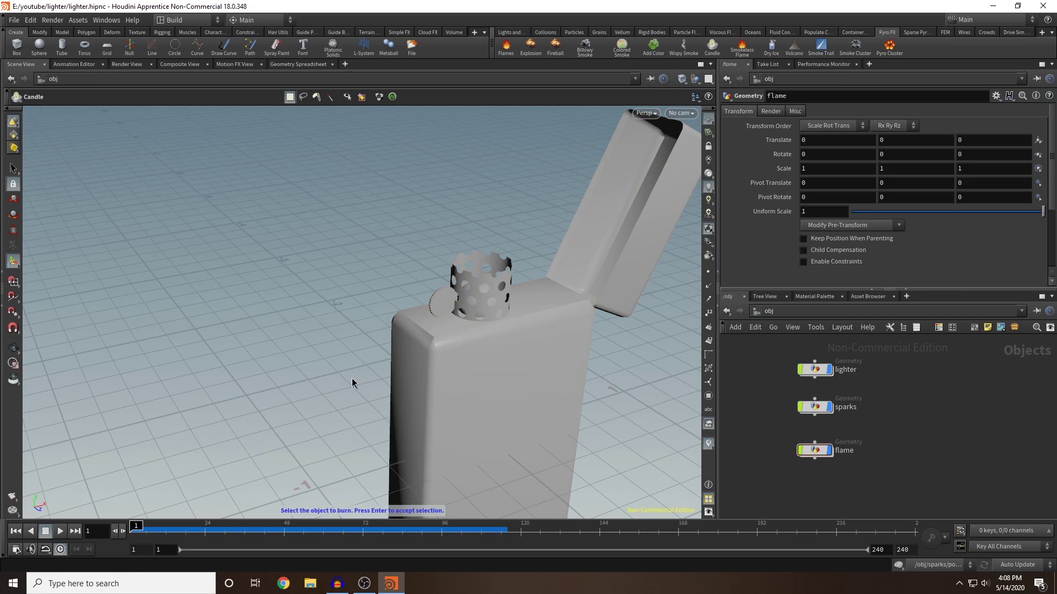
click(816, 452)
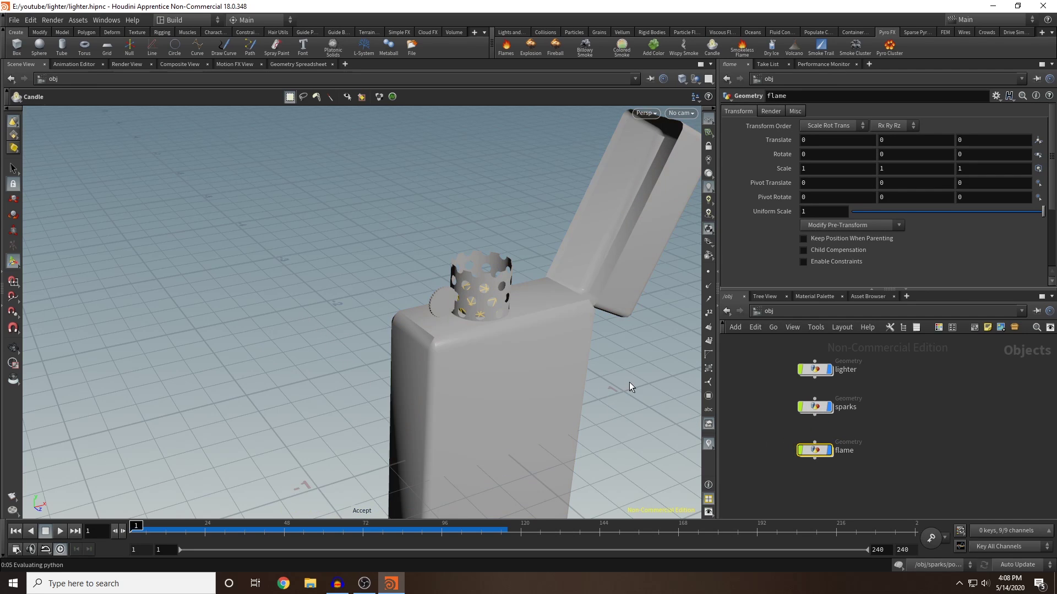
key(Return)
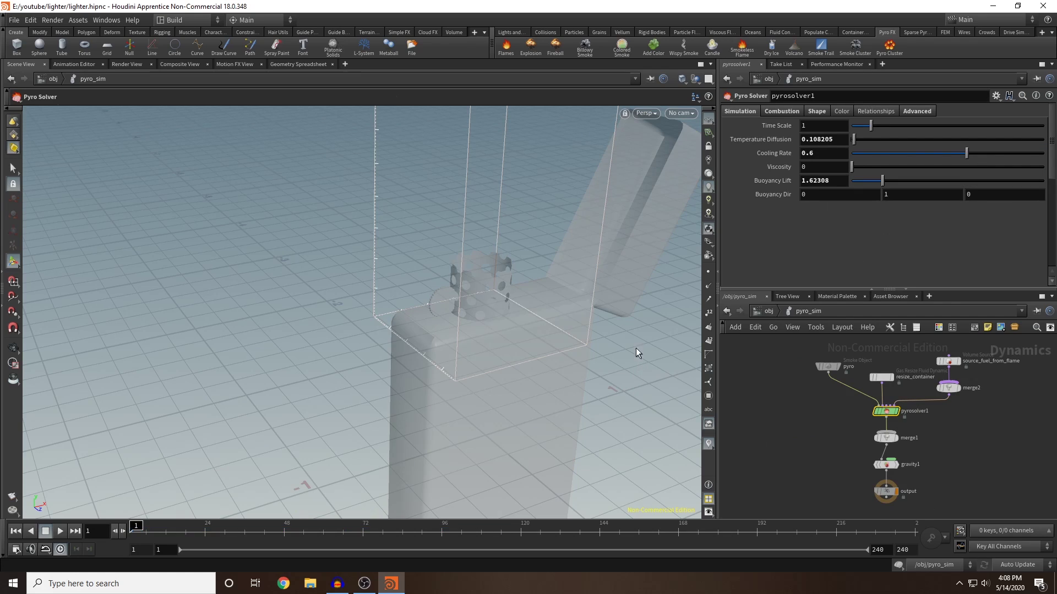
Arrange the pyro_import and pyro_sim nodes one above the other beside the other nodes at the obj level
click(769, 312)
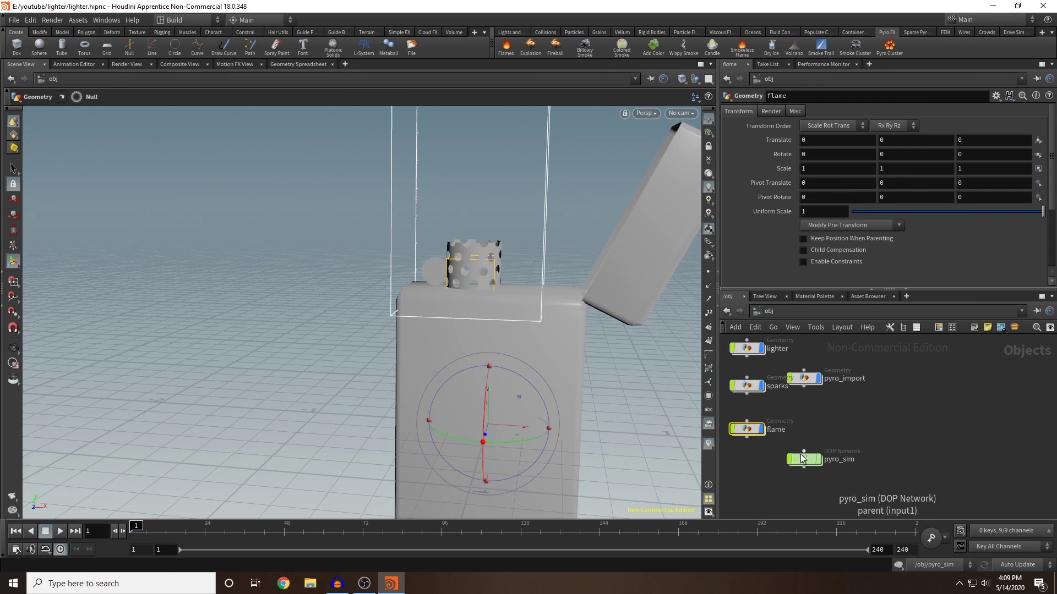
drag(802, 457, 825, 430)
drag(803, 383, 901, 397)
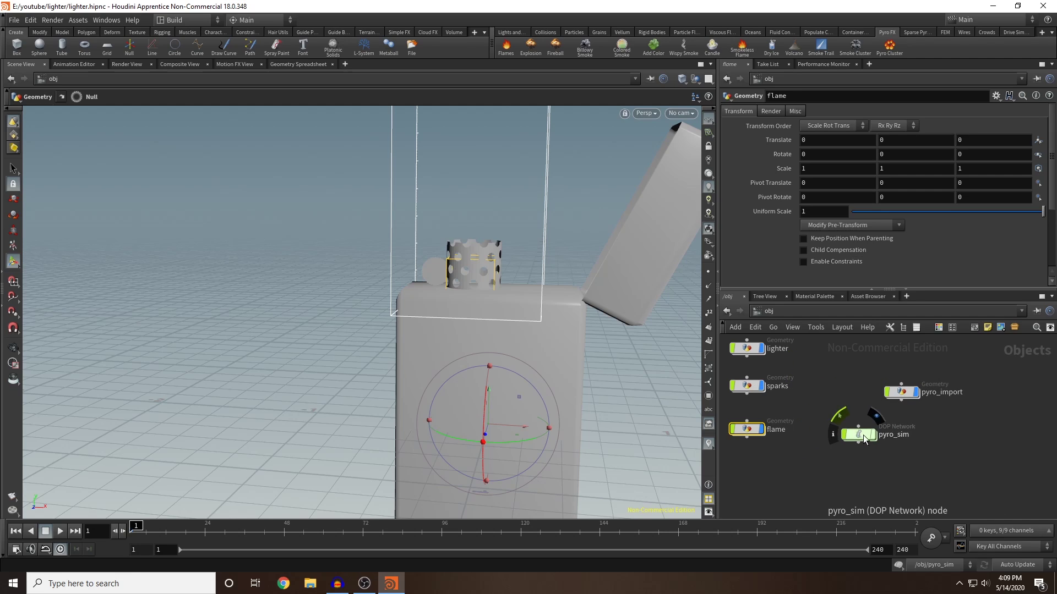
drag(901, 392, 858, 398)
Inspect the nodes inside pyro_import and open the flame object's network
double_click(858, 396)
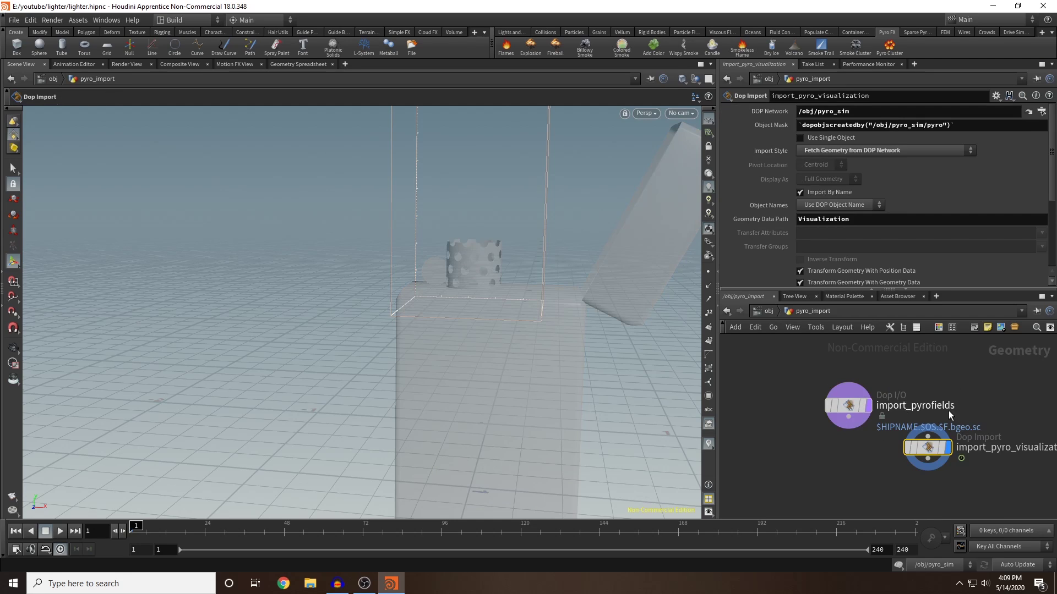
click(767, 311)
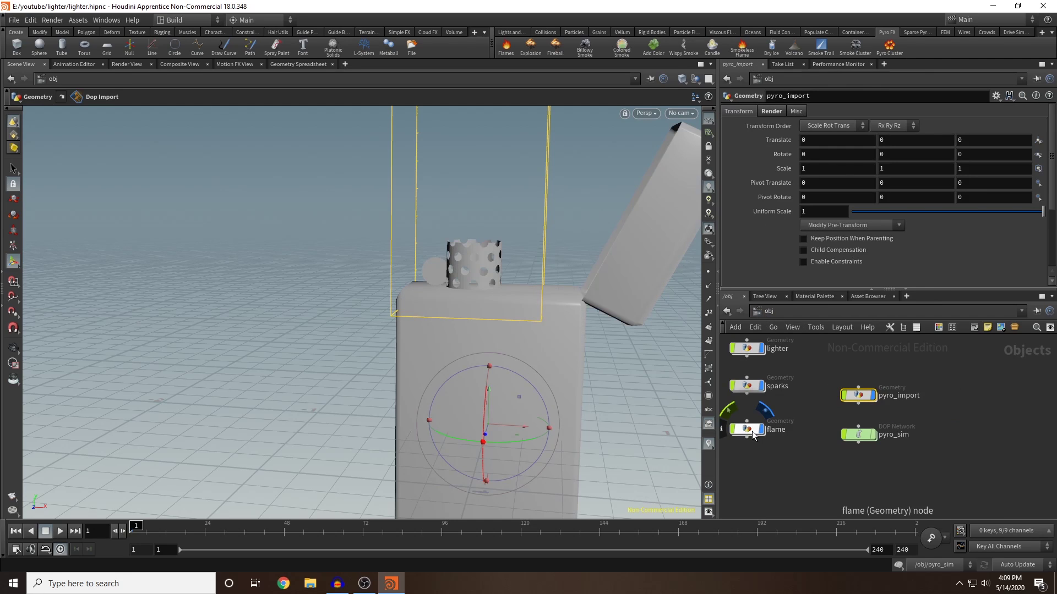
double_click(750, 431)
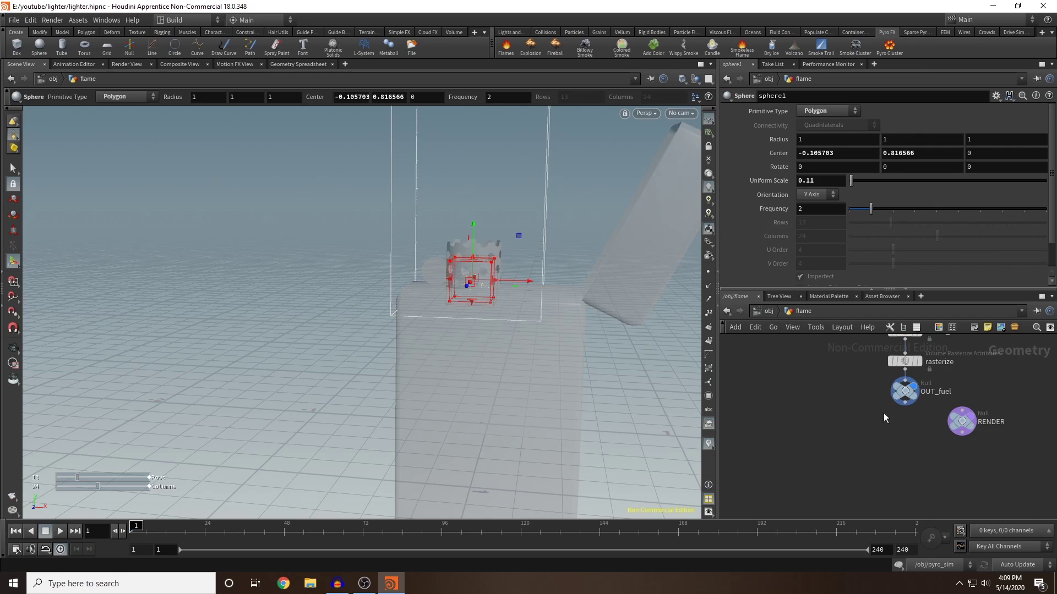
Inspect the rasterize node in the flame network and open the pyro_sim network
middle_drag(921, 457, 879, 428)
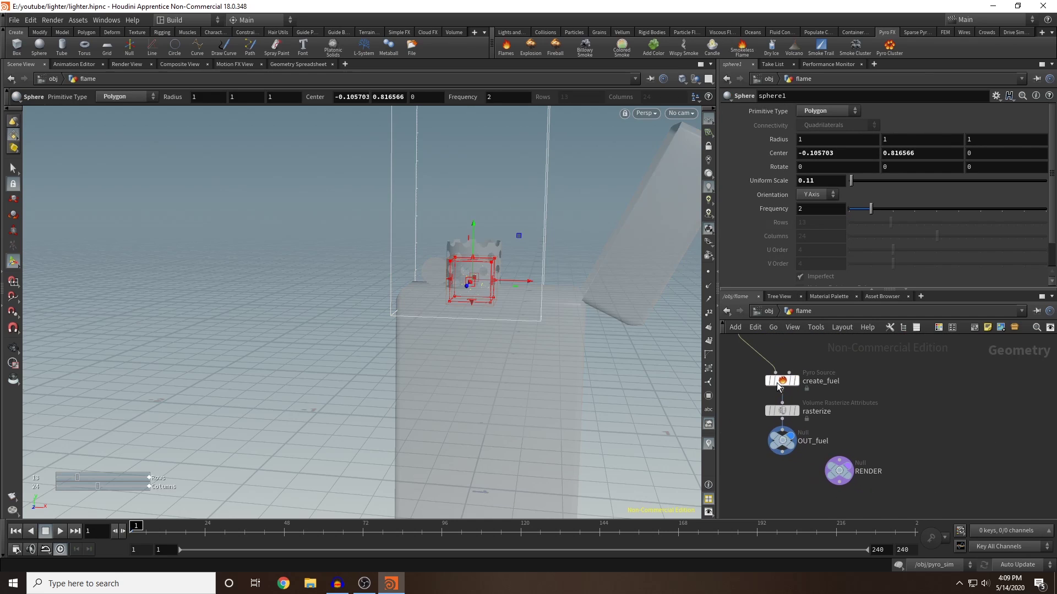
click(782, 413)
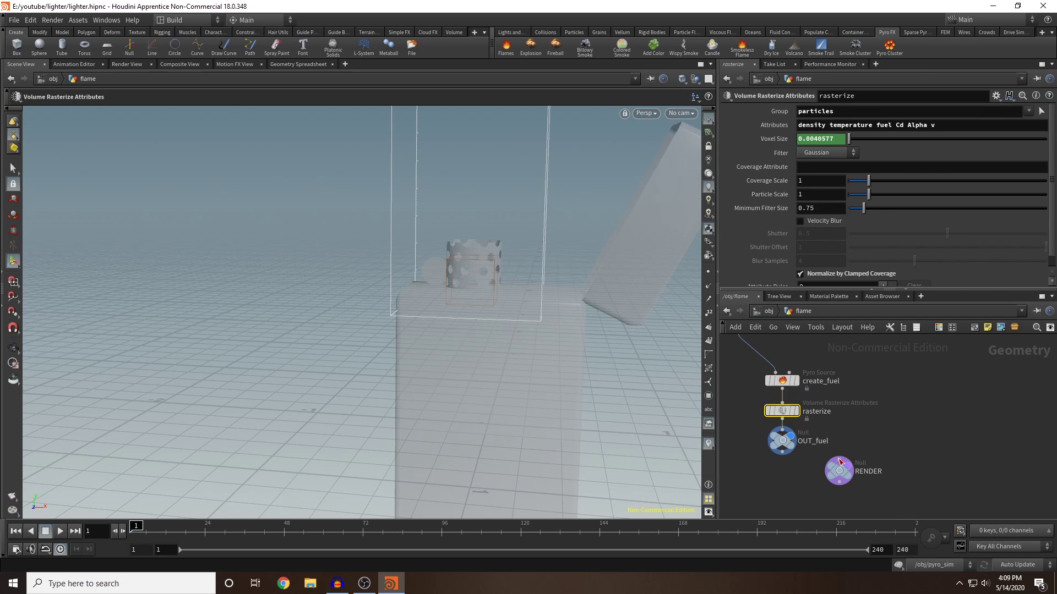
click(765, 312)
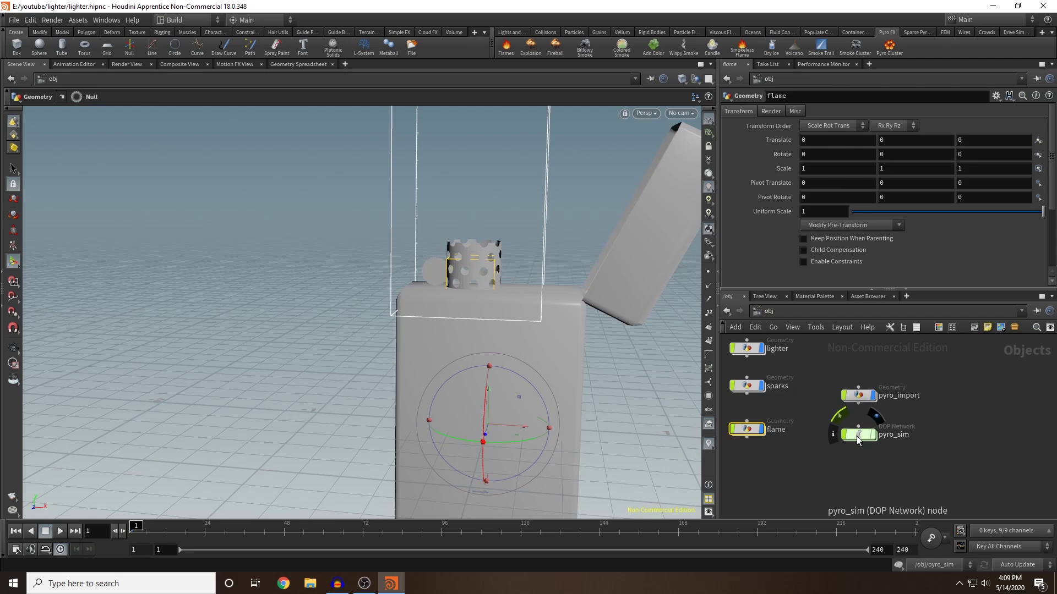
double_click(859, 435)
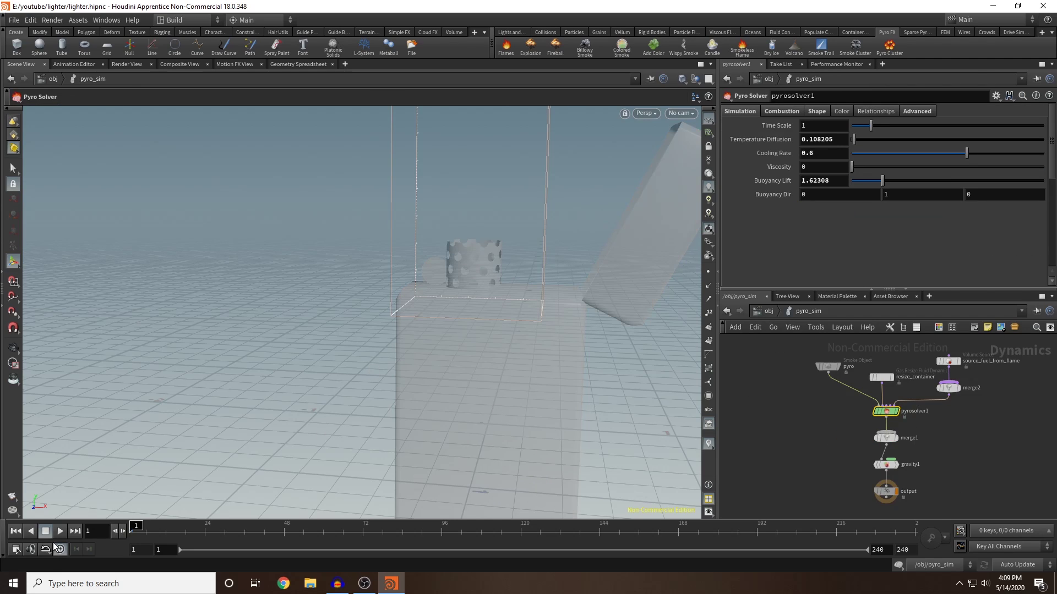
Play the candle flame simulation to about frame 50, view it with the whole lighter, and scrub back toward the start
click(61, 531)
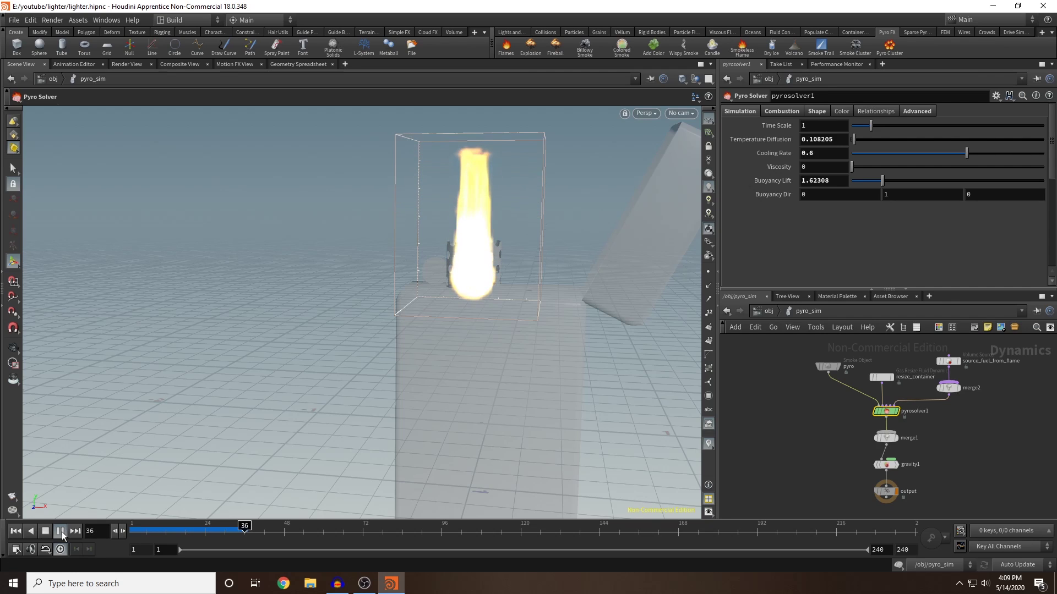
click(60, 531)
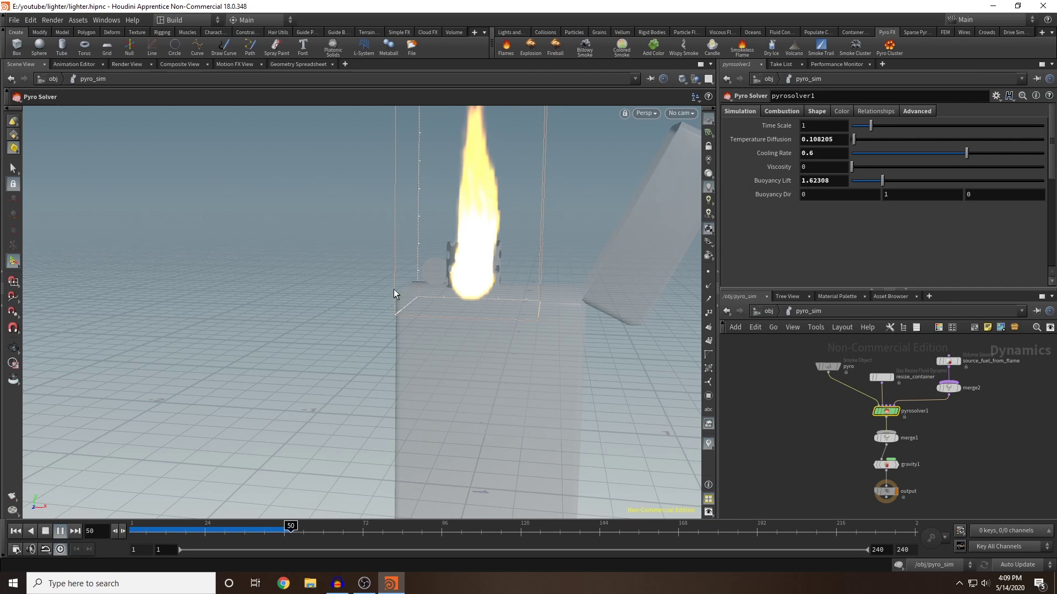
key(Escape)
drag(394, 289, 575, 251)
scroll(561, 281, down, 3)
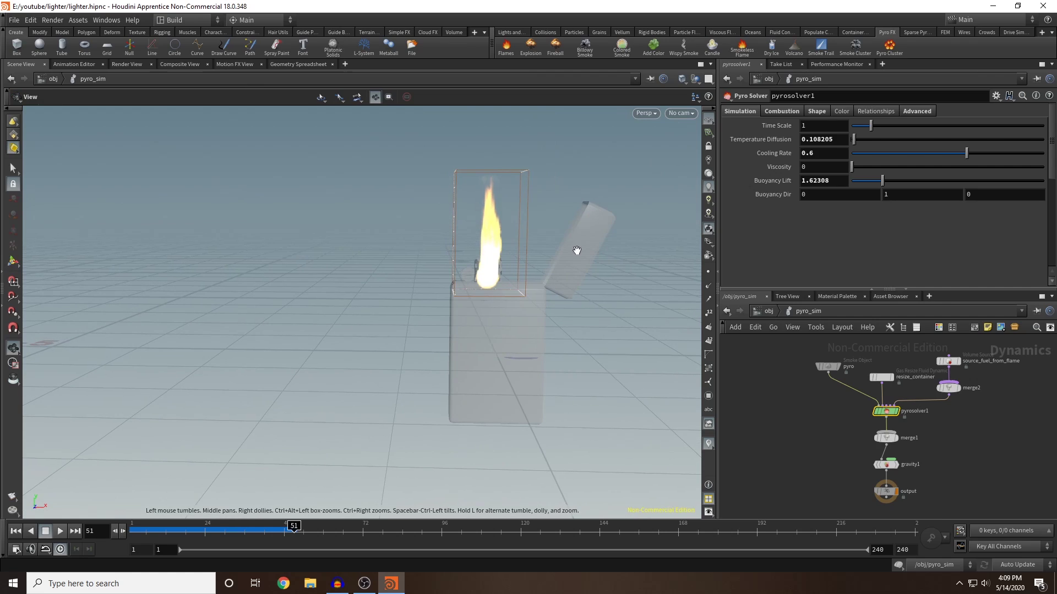
drag(265, 530, 156, 512)
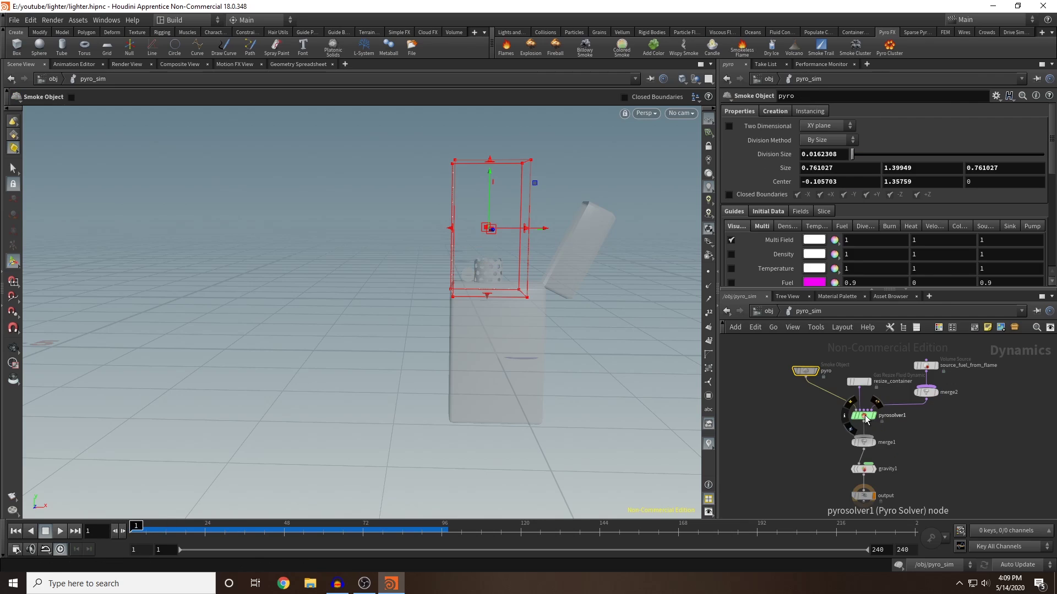
Select pyrosolver1, scrub forward through the flame simulation, and return to the first frame
click(863, 415)
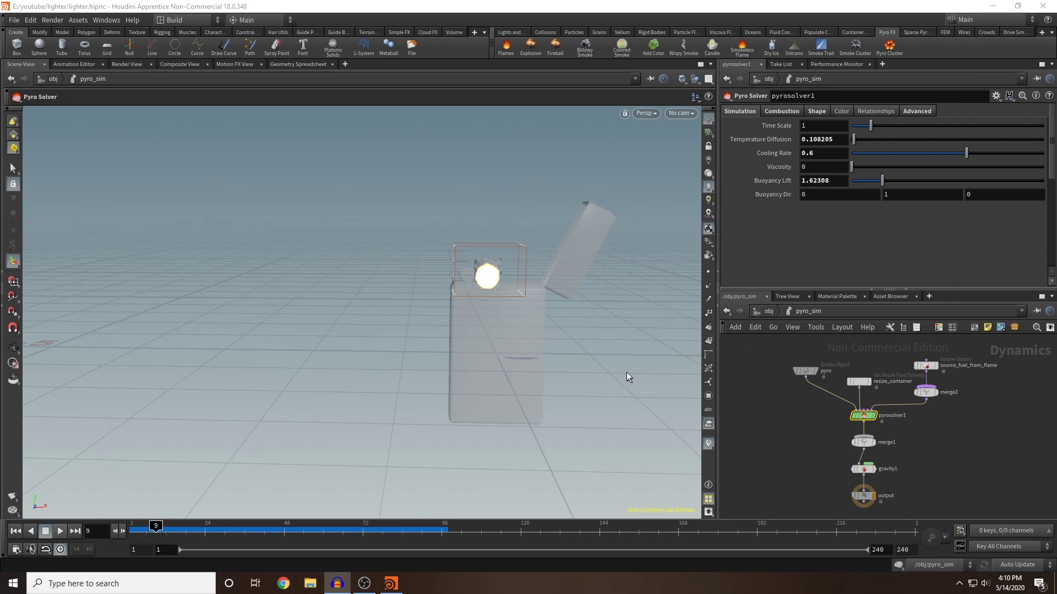
drag(156, 526, 339, 513)
key(ctrl+Up)
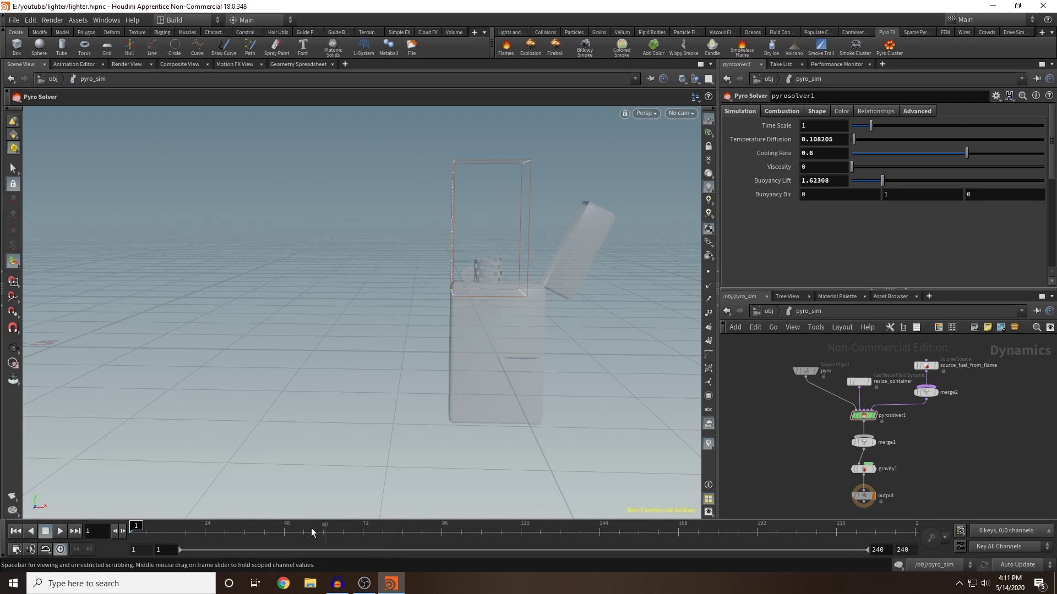
Keyframe the Activation of source_fuel_from_flame at 1 on frame 85 and 0 on frame 84, and replay the simulation
drag(139, 531, 404, 529)
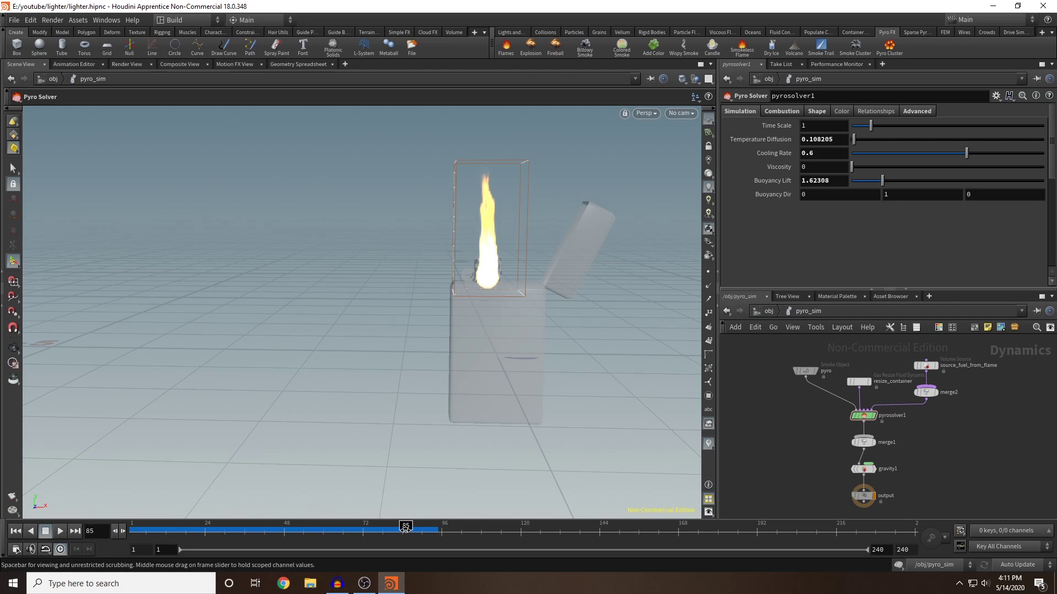
click(928, 366)
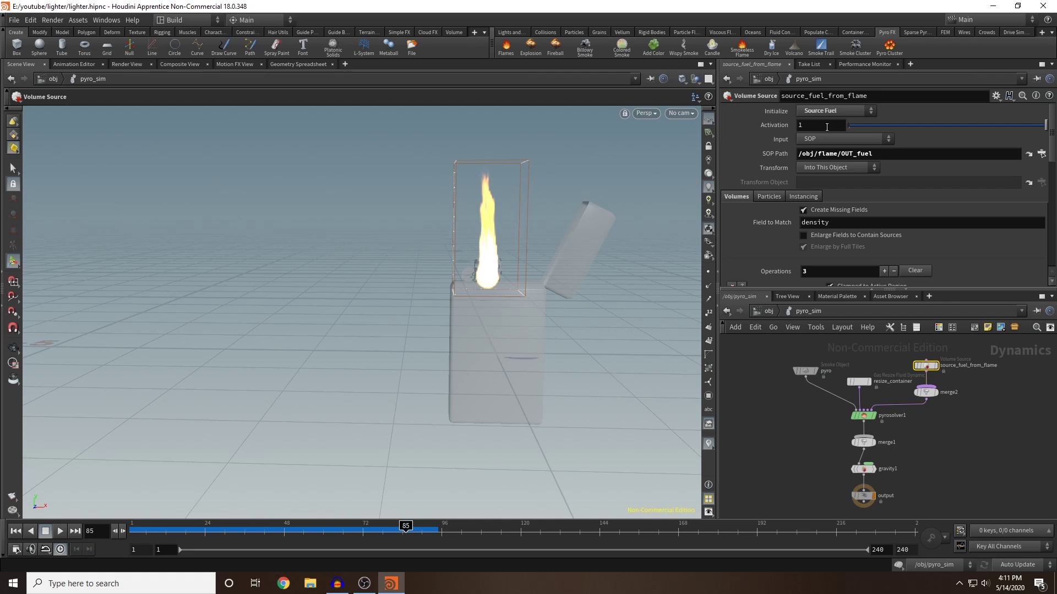
alt+click(826, 127)
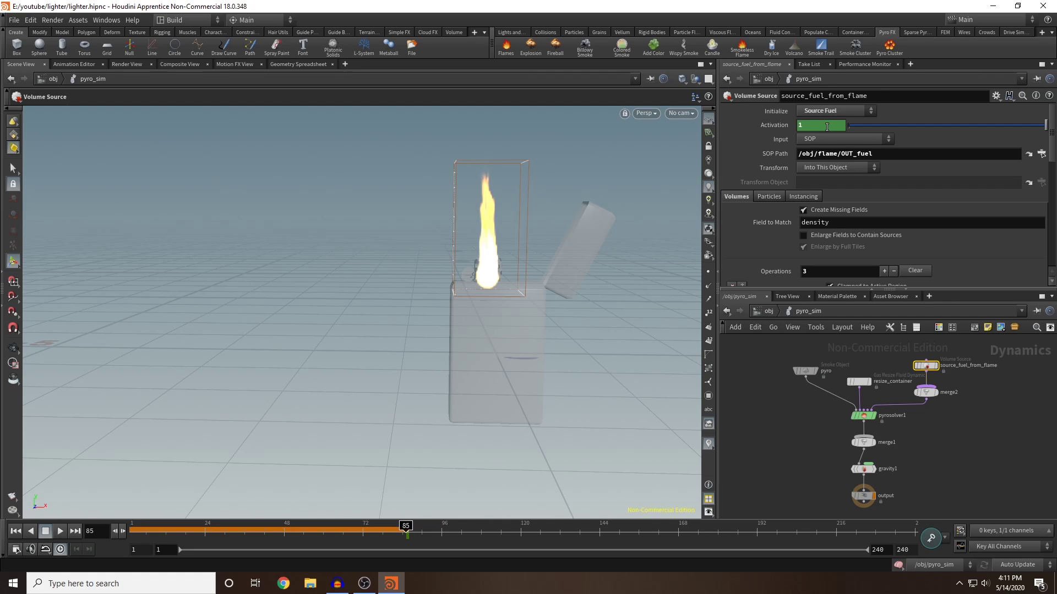
click(117, 532)
drag(824, 123, 800, 124)
text(0)
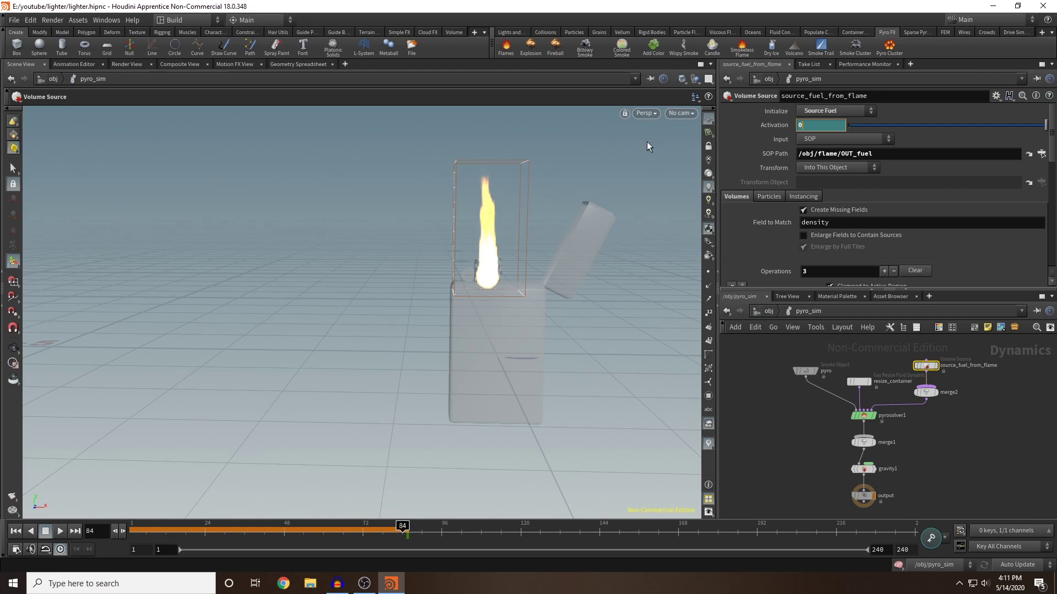
key(Return)
click(743, 444)
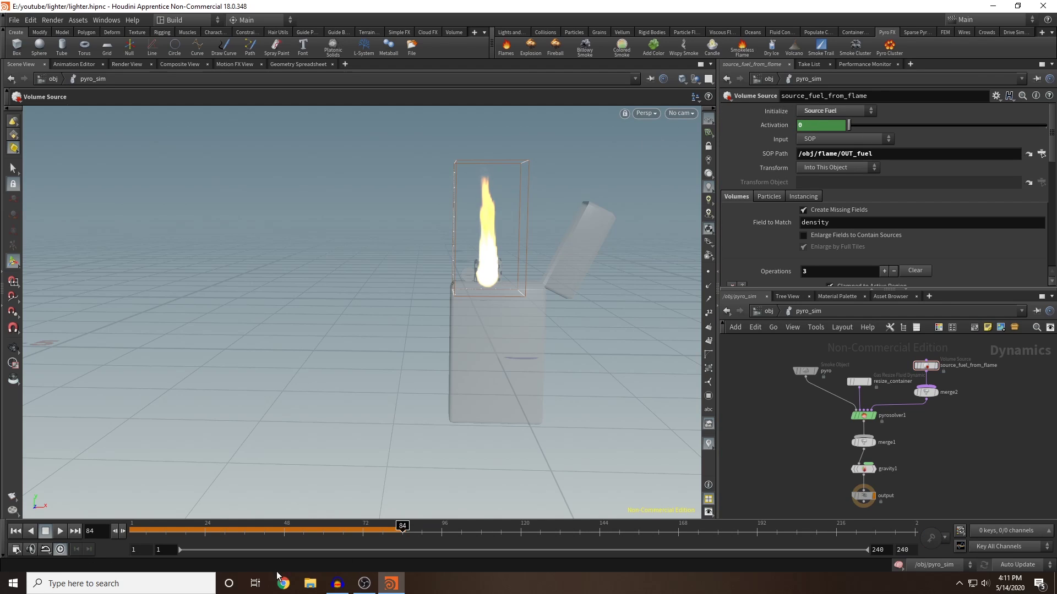
drag(402, 532, 93, 544)
click(60, 533)
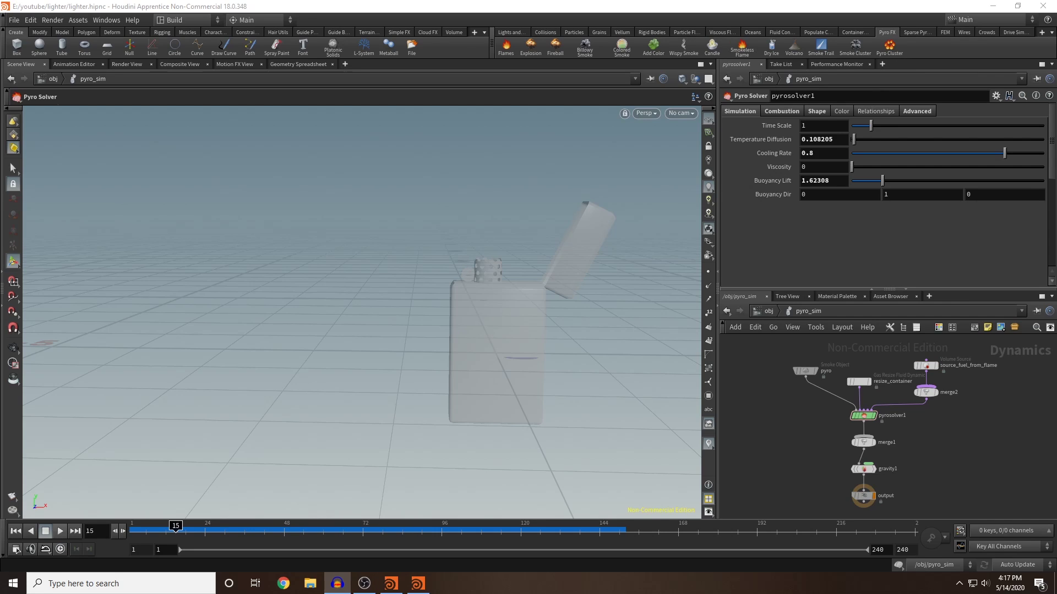
Set the pyro solver's Disturbance to 0.05 and replay the simulation from frame 1
click(818, 111)
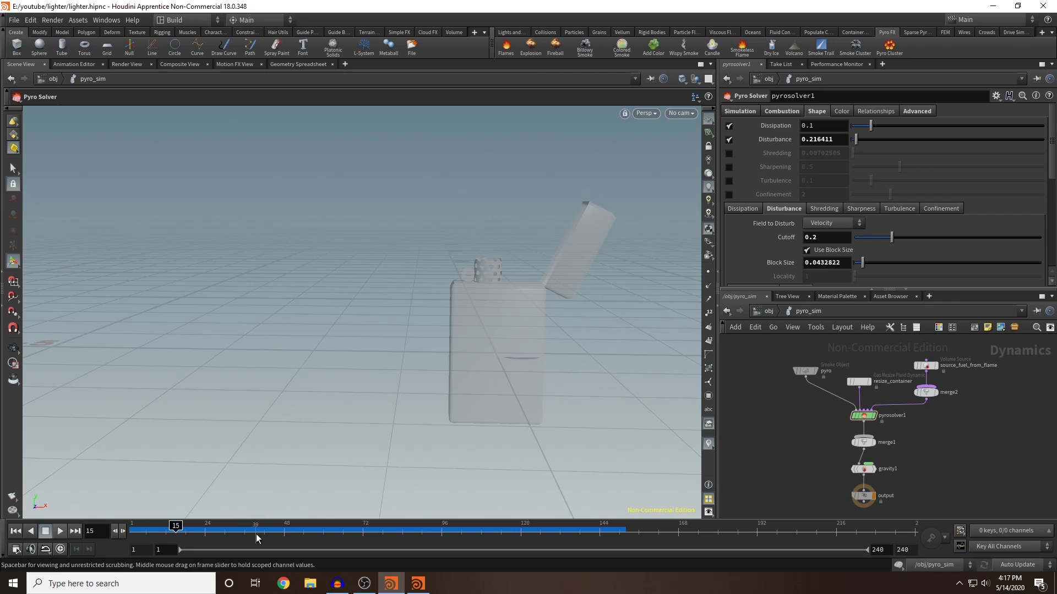
drag(308, 528, 231, 533)
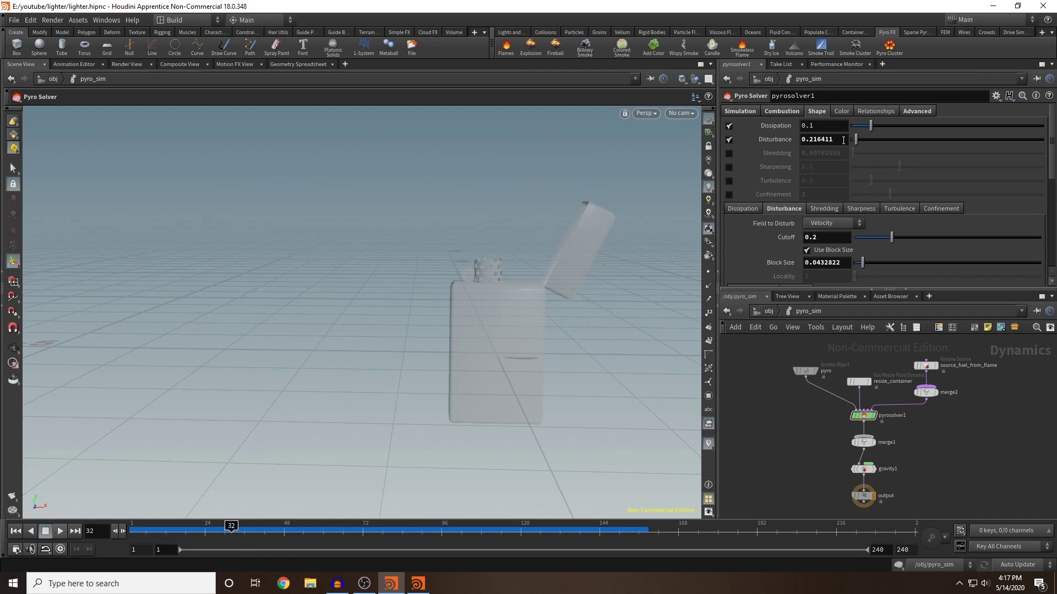
text(0.05)
key(Return)
click(132, 530)
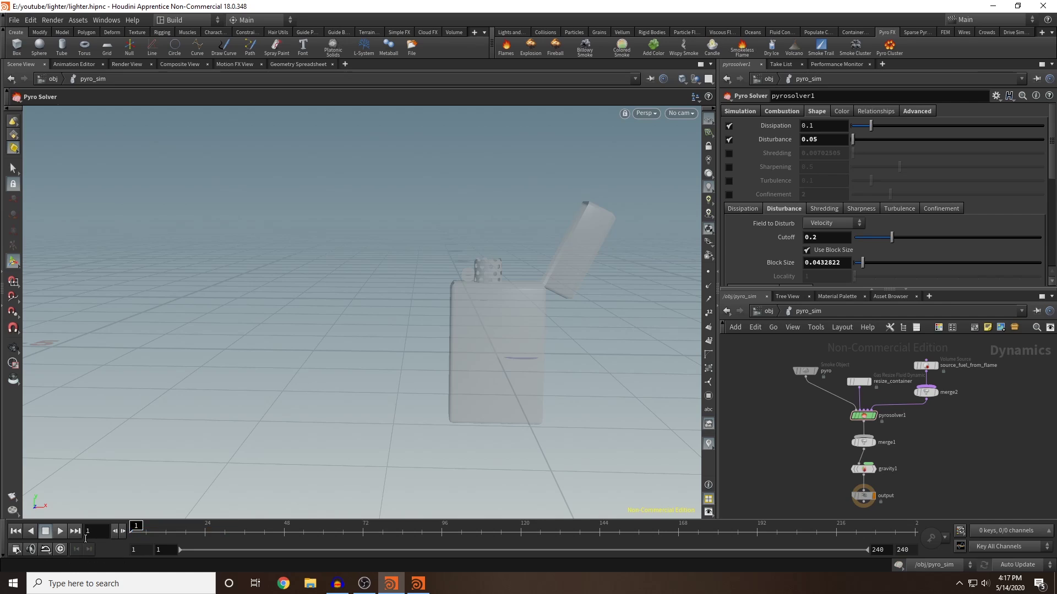
click(60, 531)
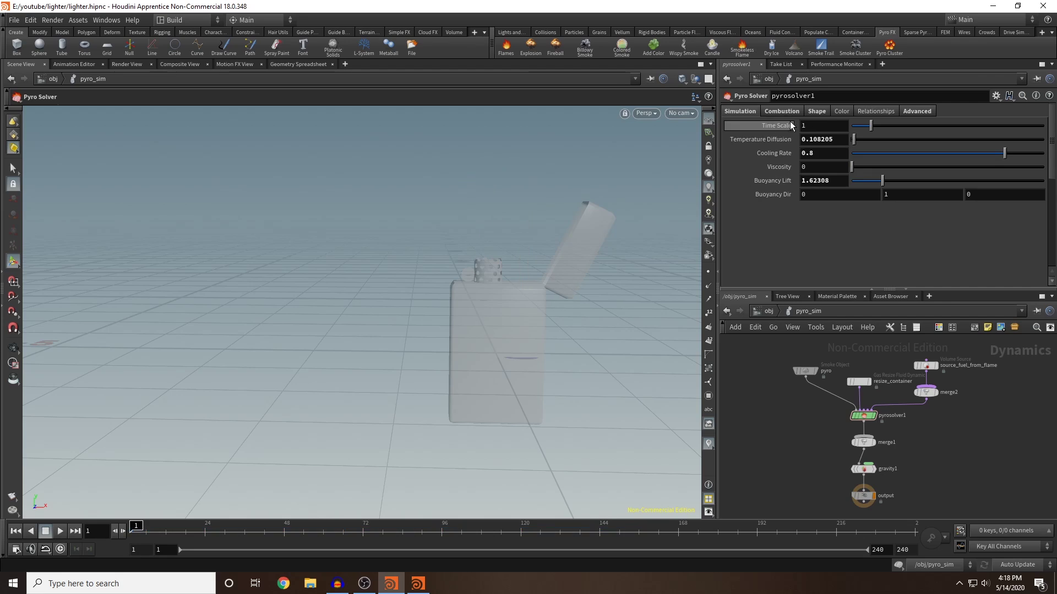
click(817, 112)
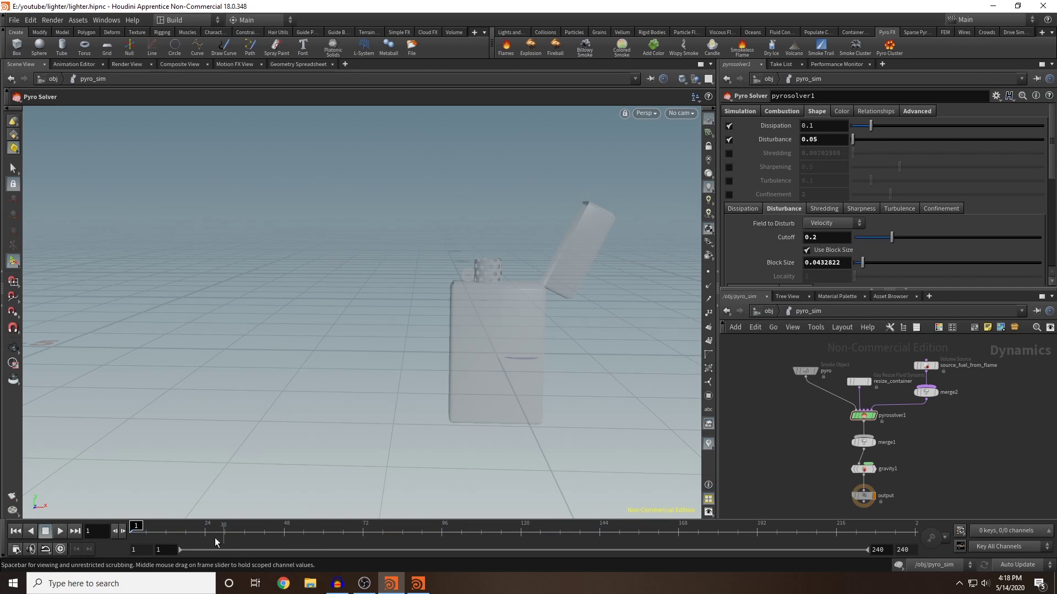
click(56, 532)
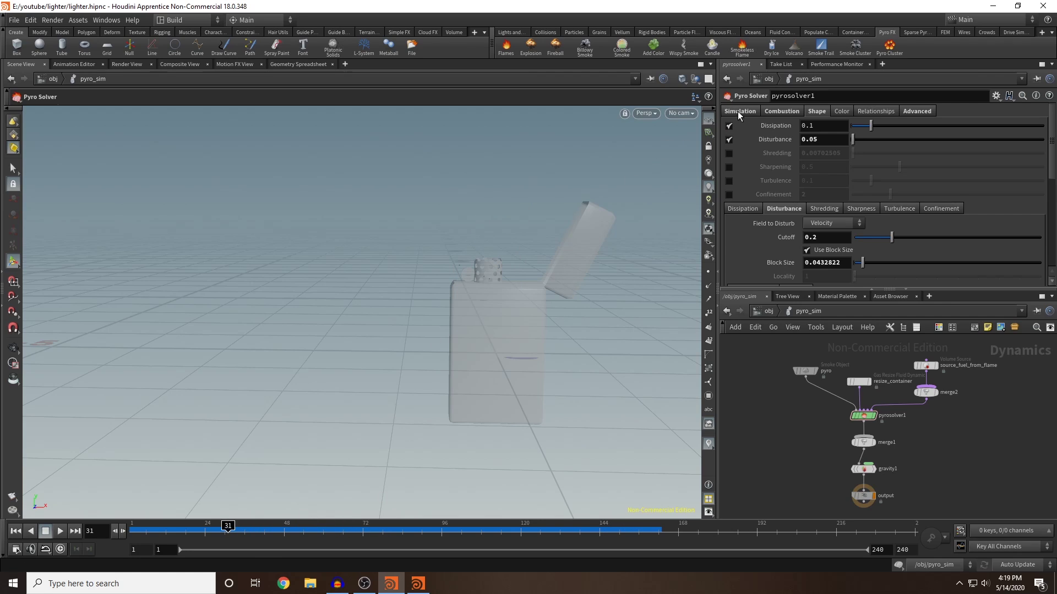
Set the pyro solver's Viscosity to .02, replay the simulation from the start, and return to frame 1
click(738, 112)
drag(829, 170, 683, 196)
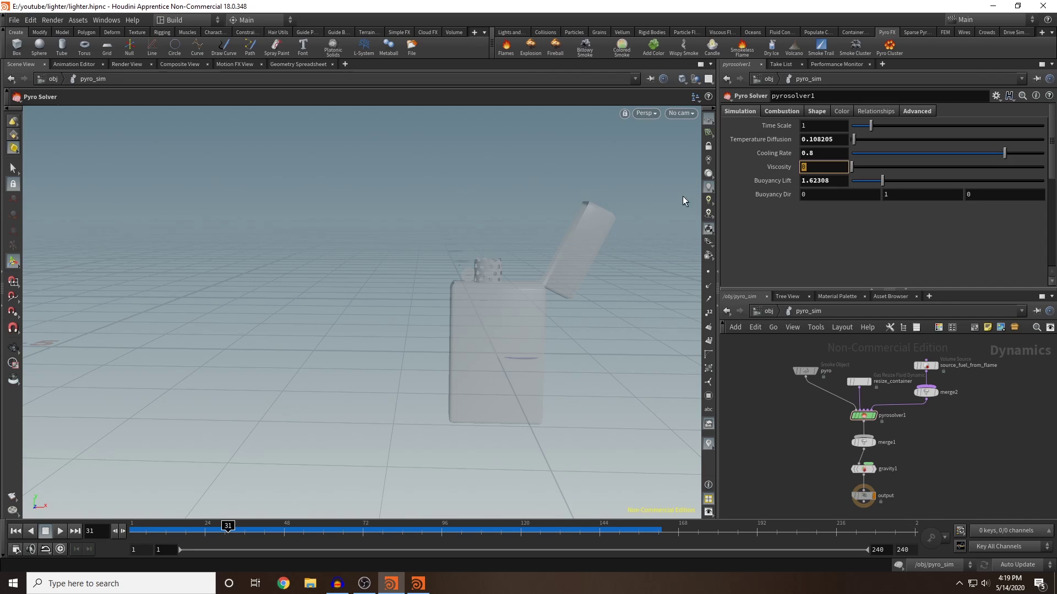
text(.02)
key(Return)
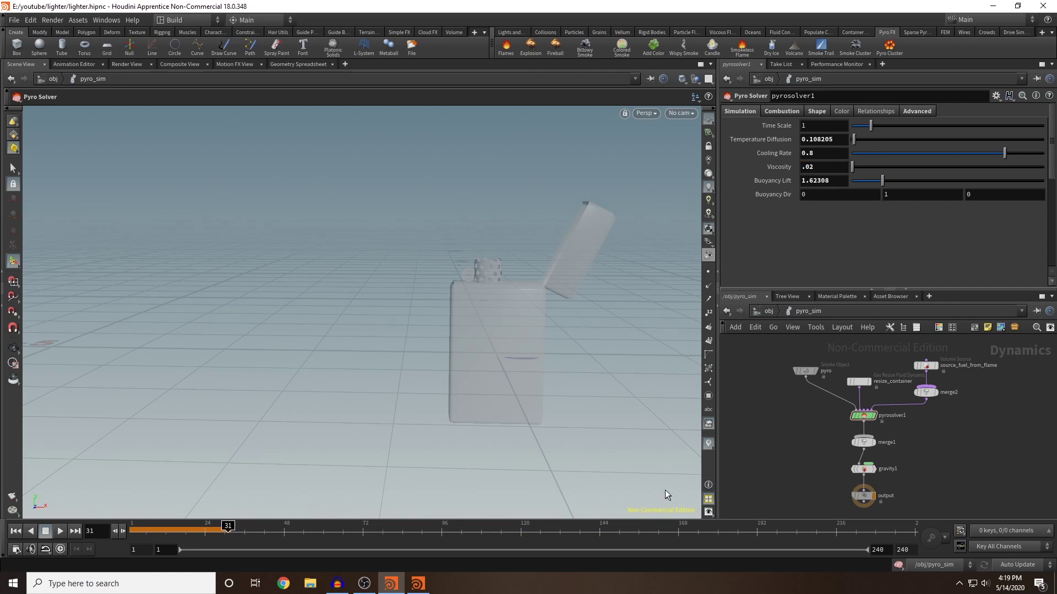
click(15, 531)
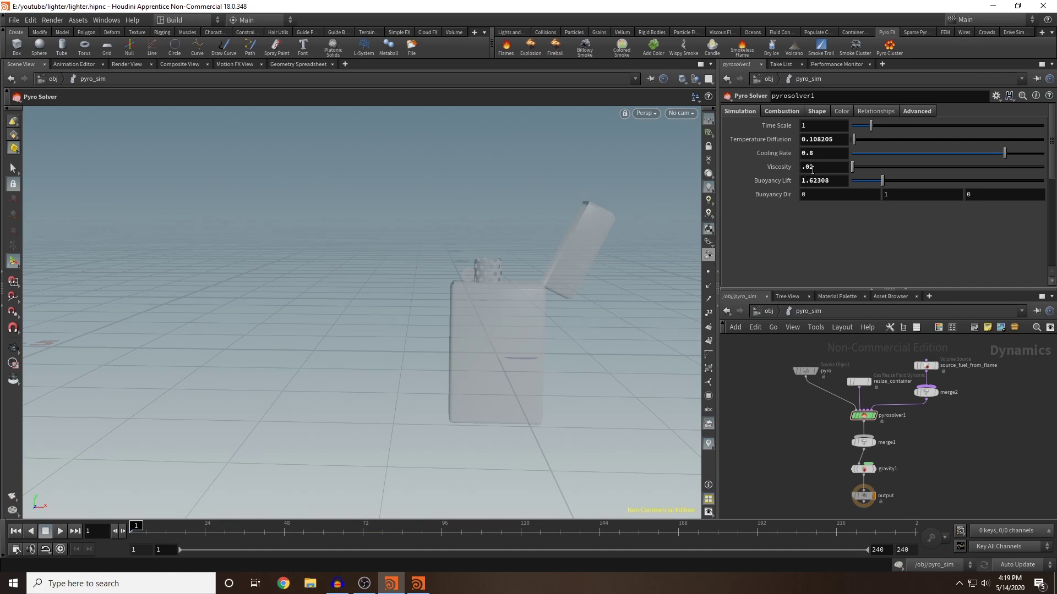
click(61, 531)
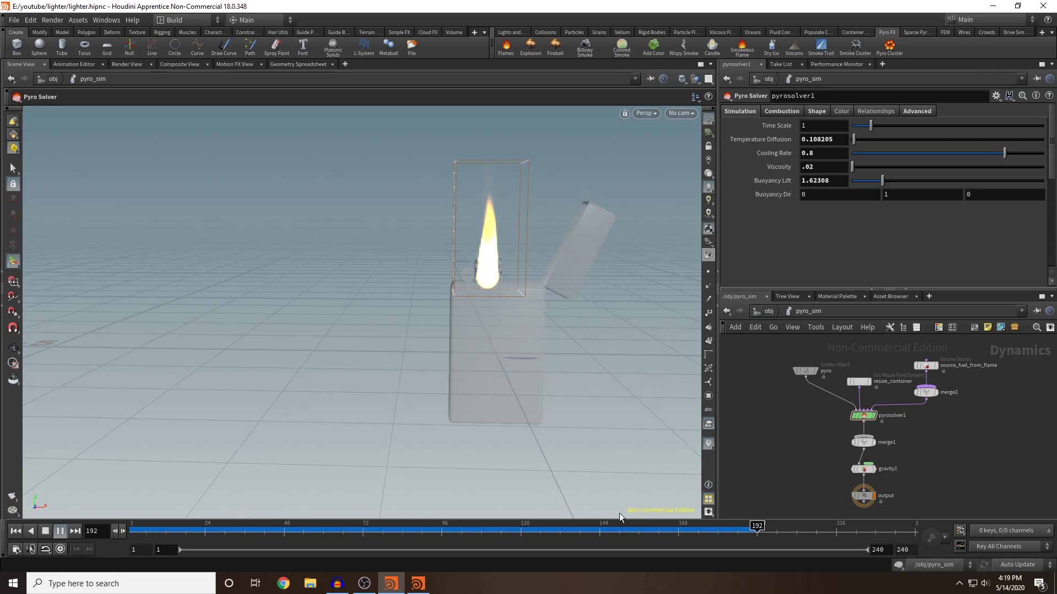
drag(618, 533, 116, 537)
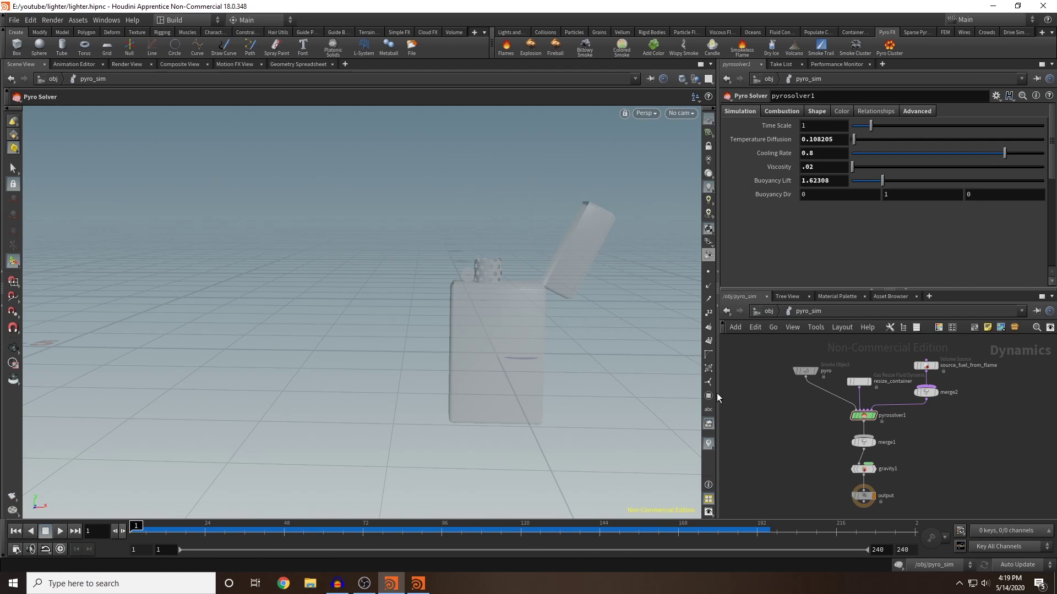
drag(506, 530, 128, 554)
Set the pyro smoke object's Division Size to 0.006, play the simulation to about frame 93, and return to frame 1
click(807, 371)
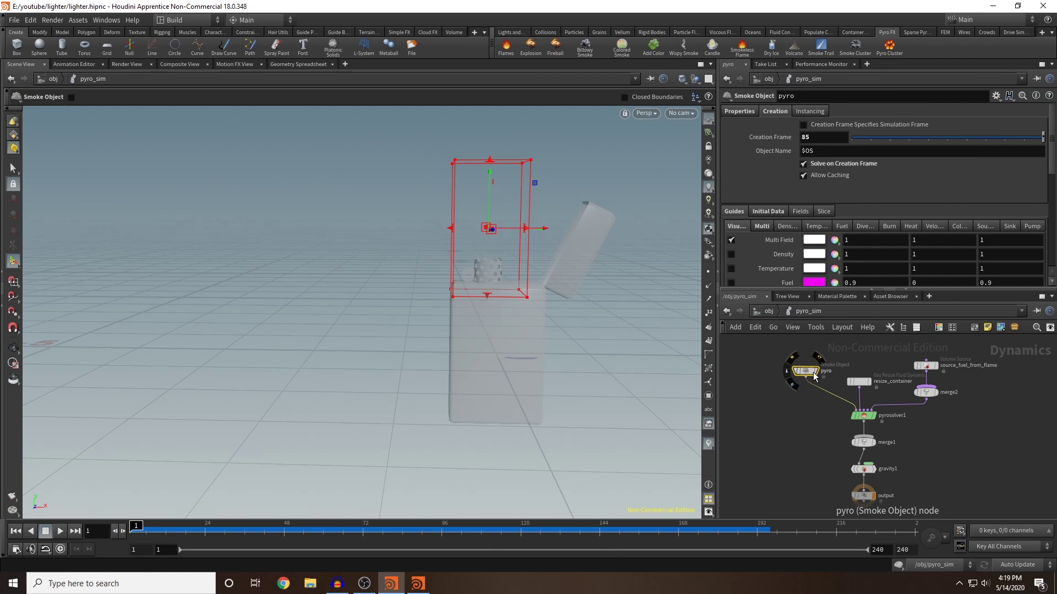
click(737, 111)
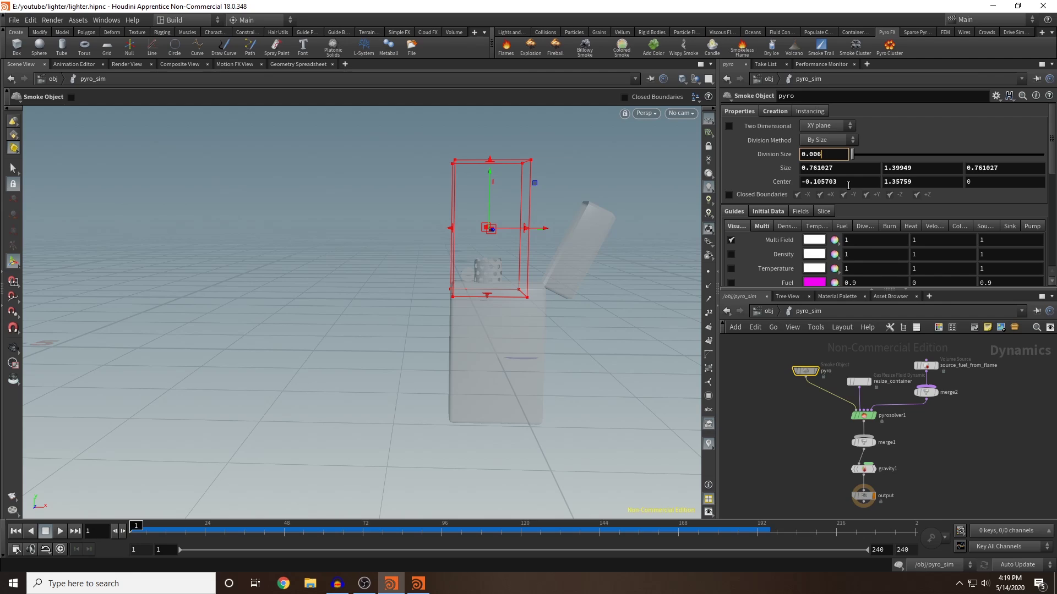
key(Return)
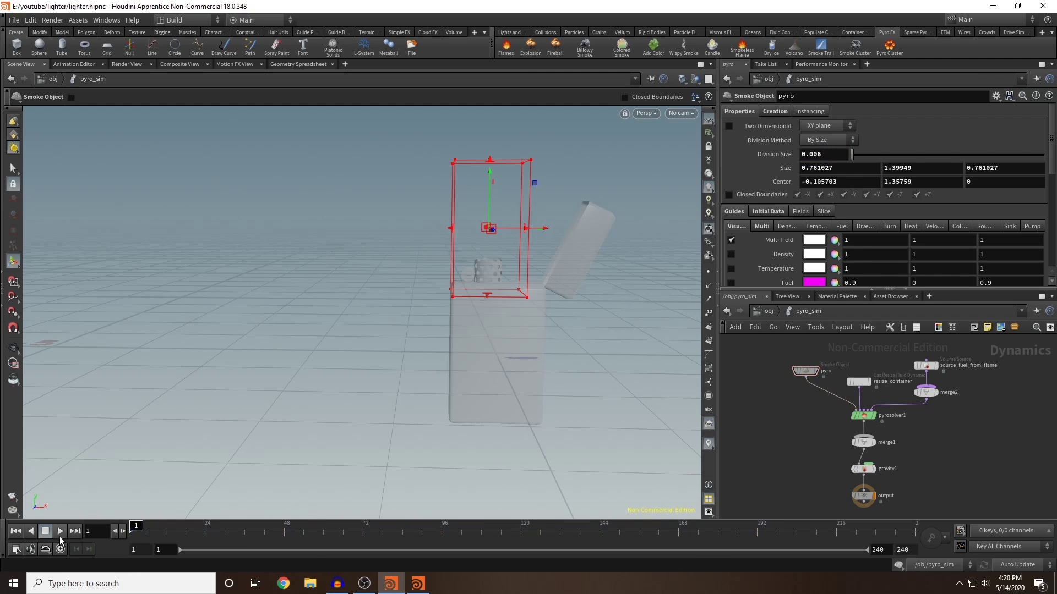
click(60, 530)
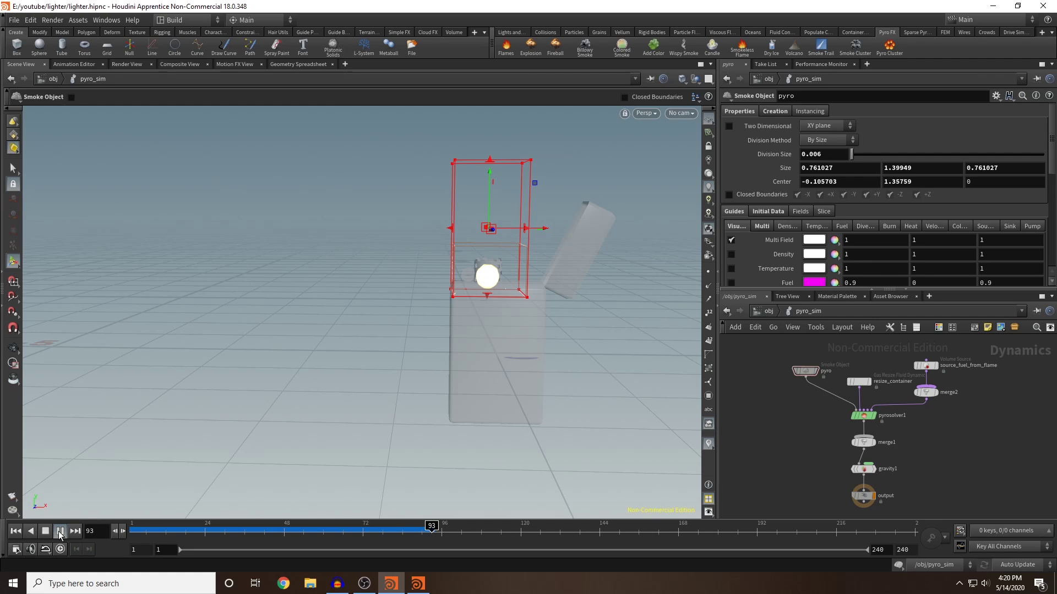
click(59, 530)
drag(414, 532, 113, 532)
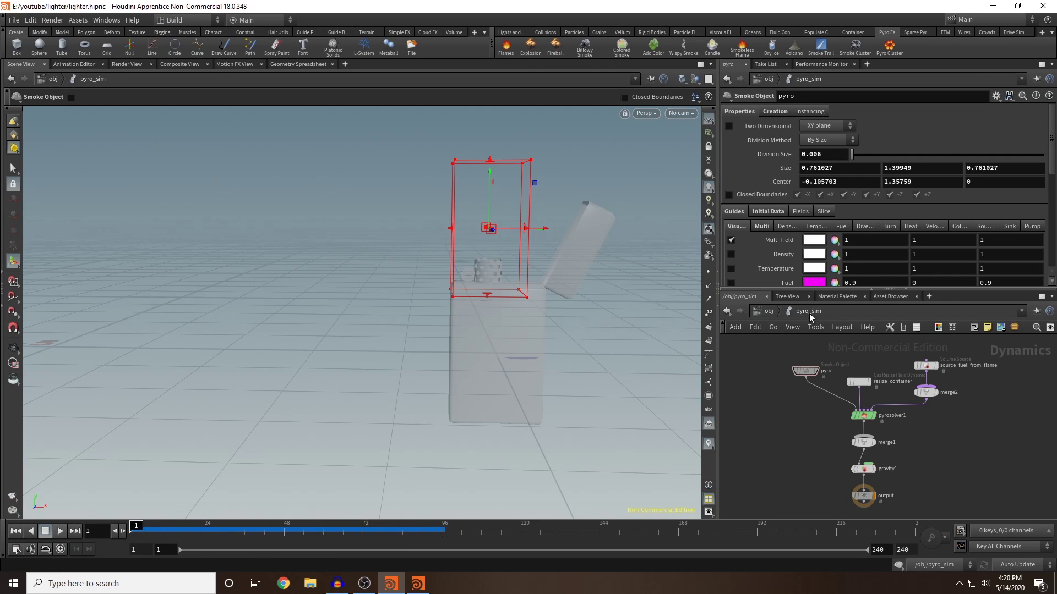
Open pyro_import and add a File Cache node connected below import_pyro_visualization
click(761, 312)
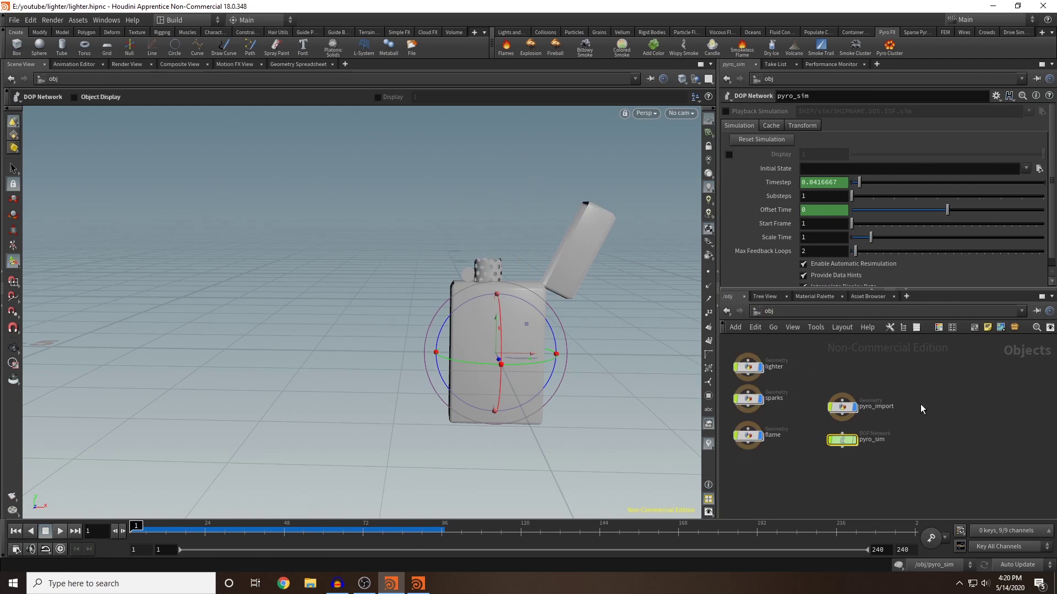
scroll(922, 407, up, 2)
double_click(808, 410)
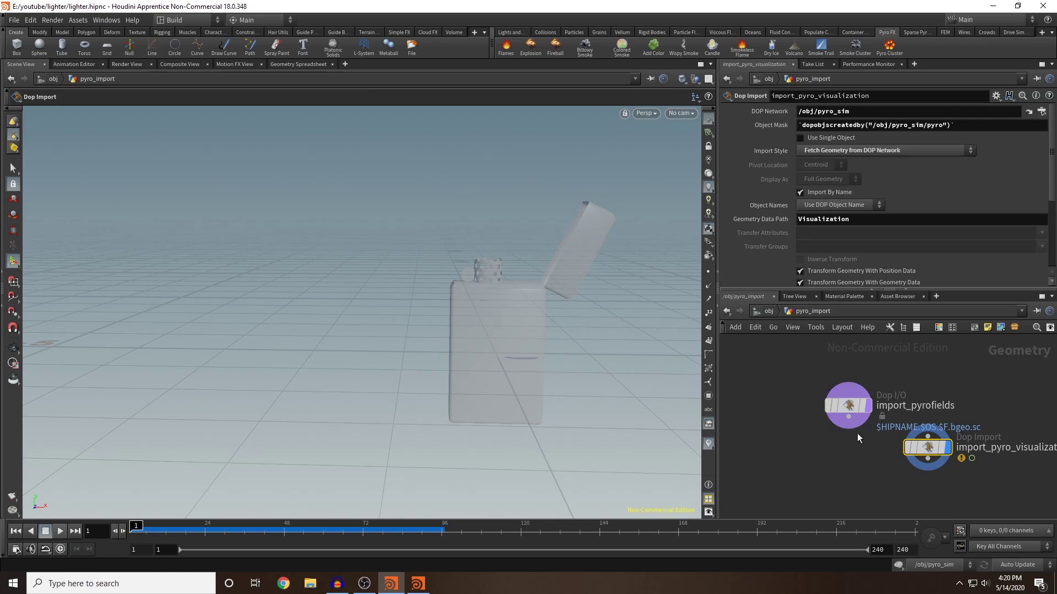
middle_drag(857, 437, 823, 409)
key(Tab)
text(file)
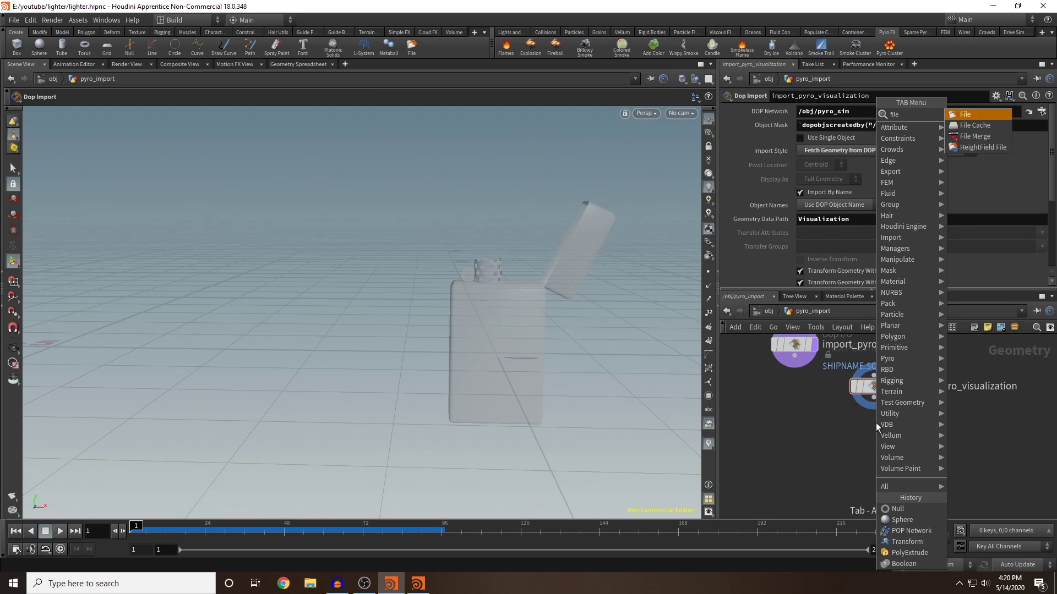
key(Down)
key(Return)
click(876, 422)
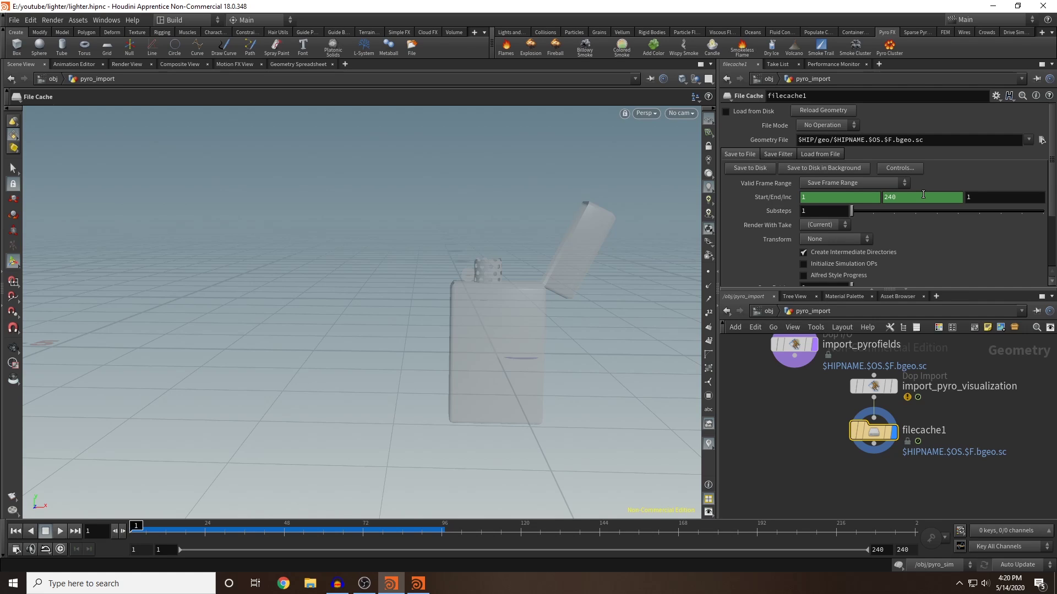
Set the file cache's end frame to 260 and its geometry file to $HIP/geo/flame.$F.bgeo.sc
click(920, 198)
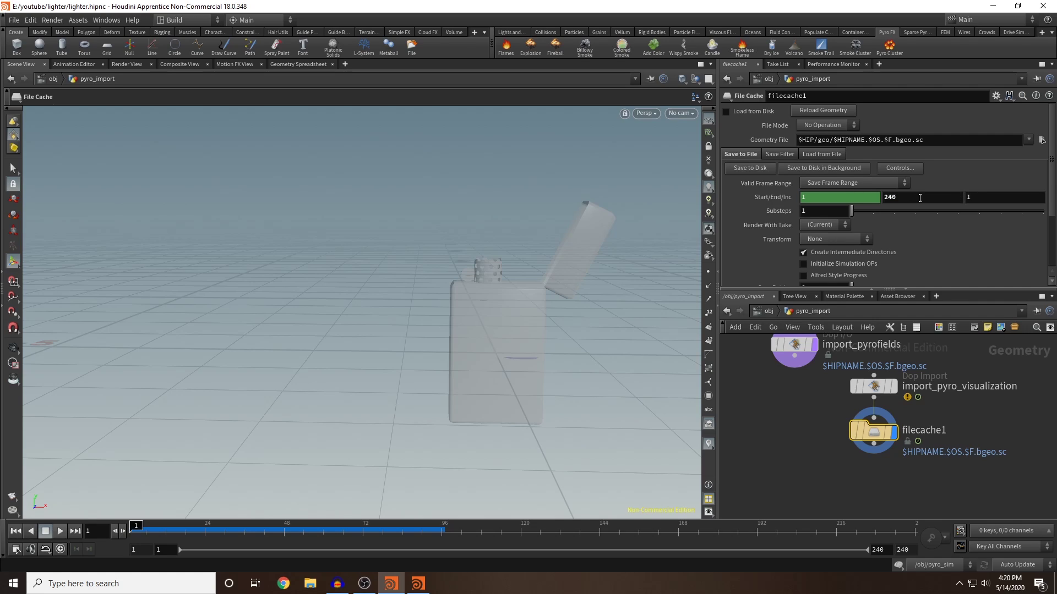
text(260)
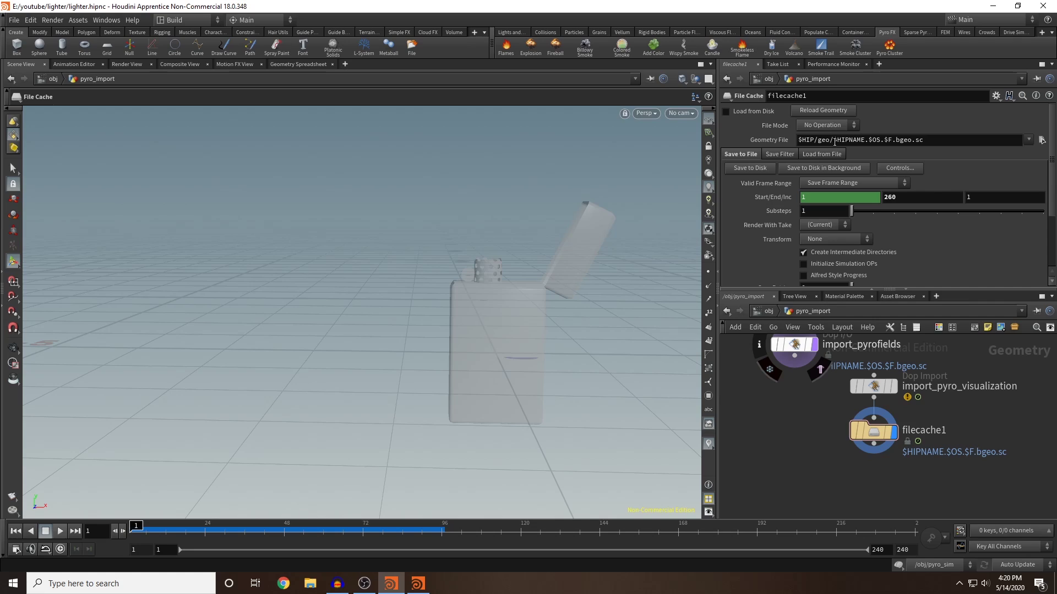
mouse_move(835, 141)
mouse_down()
mouse_move(887, 142)
mouse_move(834, 144)
mouse_up()
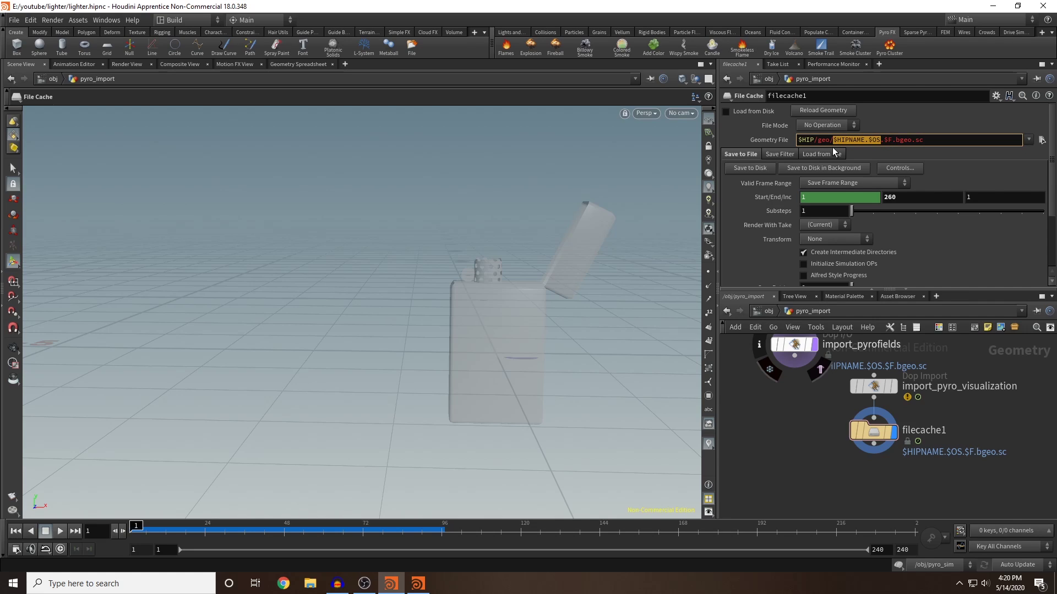
key(BackSpace)
text(flame)
key(Return)
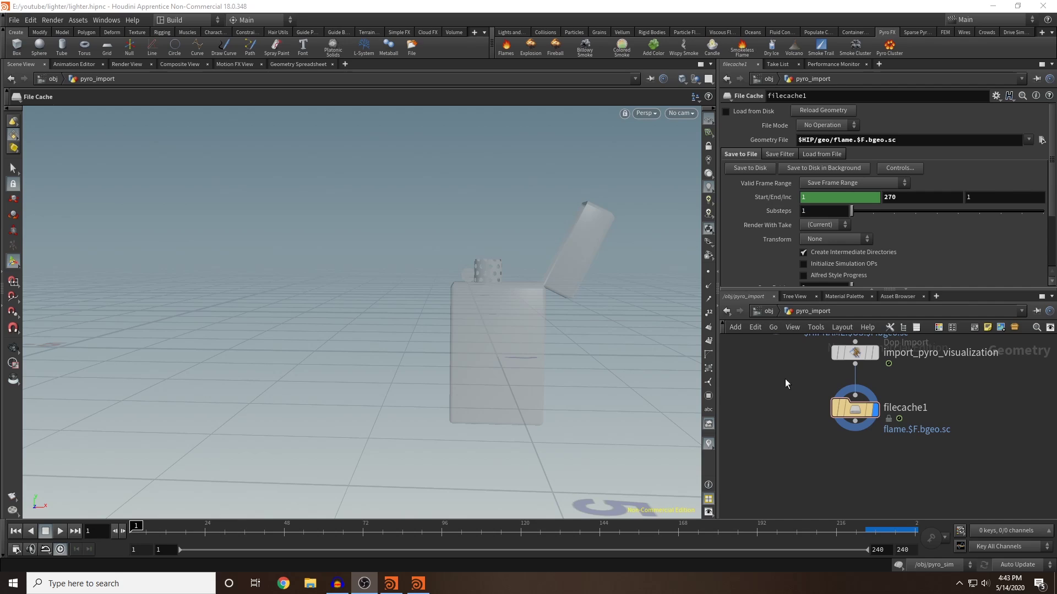
Enable Load from Disk on filecache1, preview the cached flame along the timeline, and return to frame 1
click(724, 112)
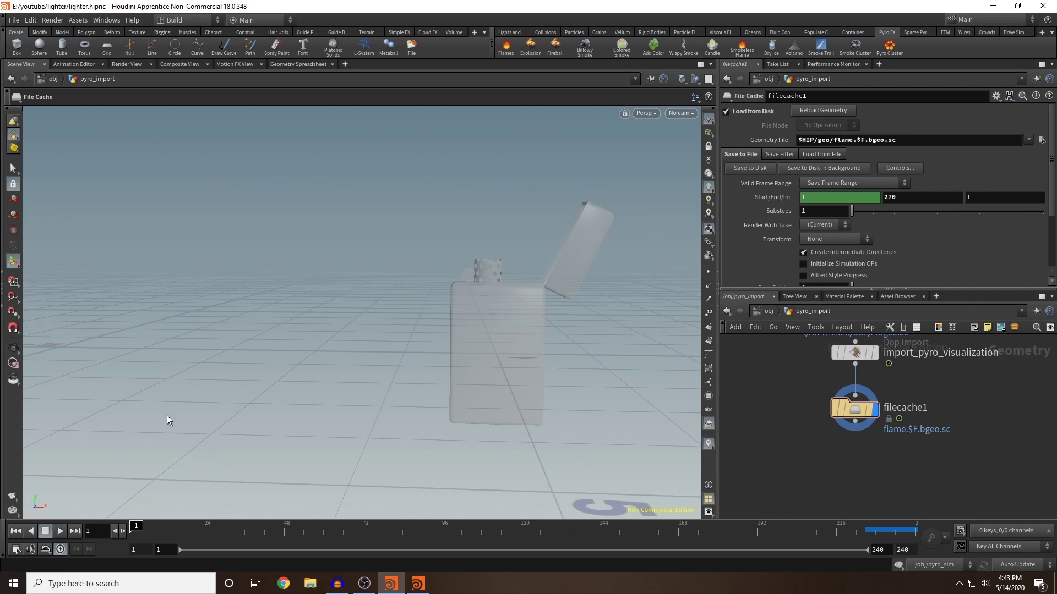
click(61, 535)
mouse_move(424, 531)
mouse_down()
mouse_move(377, 532)
mouse_move(580, 523)
mouse_move(517, 531)
mouse_up()
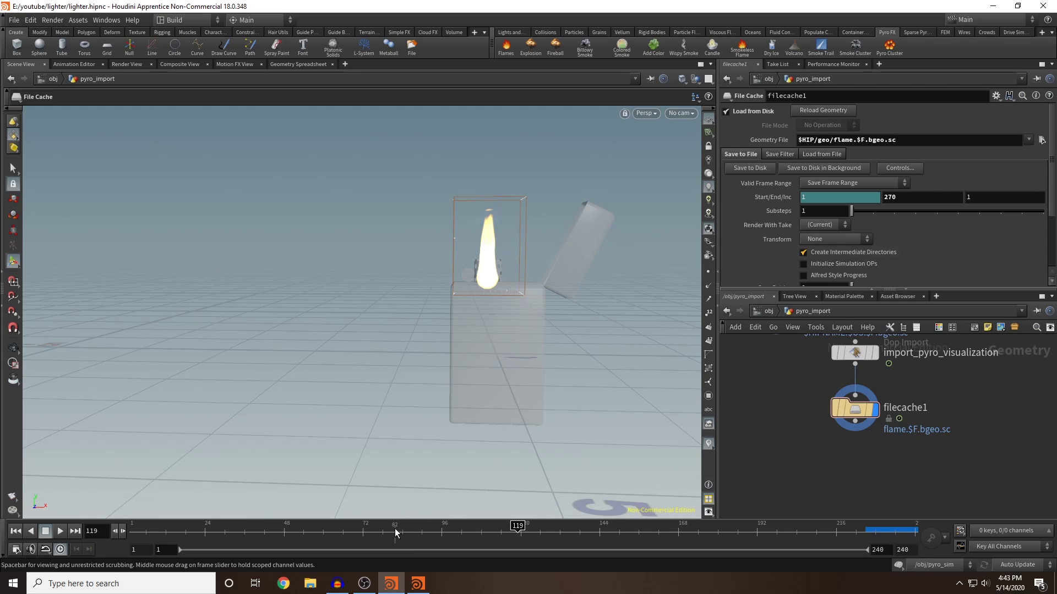
mouse_move(395, 532)
mouse_down()
mouse_move(451, 526)
mouse_move(523, 490)
mouse_move(633, 484)
mouse_move(508, 498)
mouse_move(498, 495)
mouse_move(551, 489)
mouse_move(105, 499)
mouse_up()
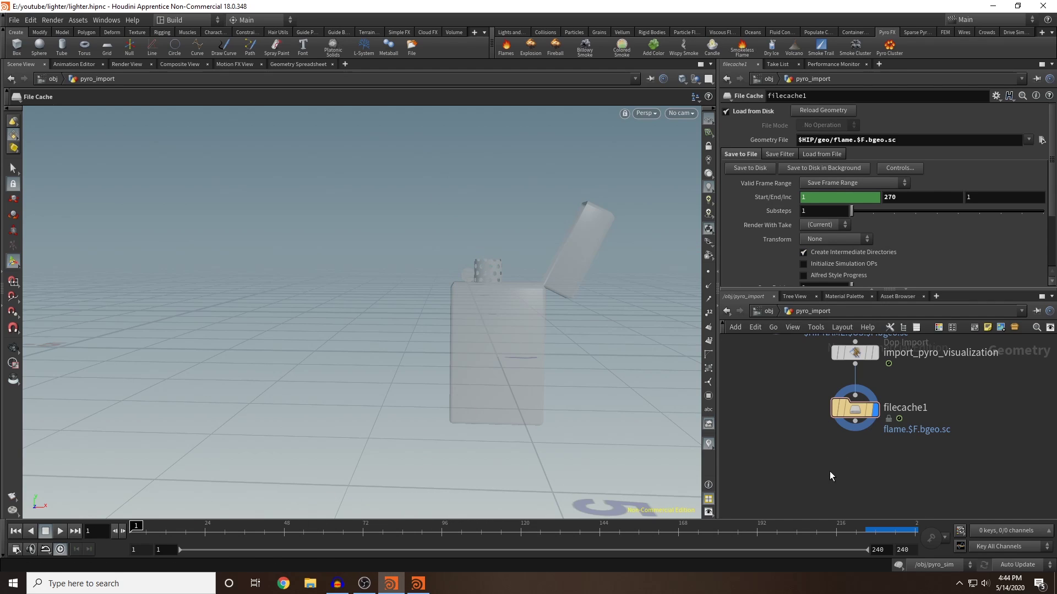
Add a Time Shift node below filecache1 and connect the cache's output to its input
key(Tab)
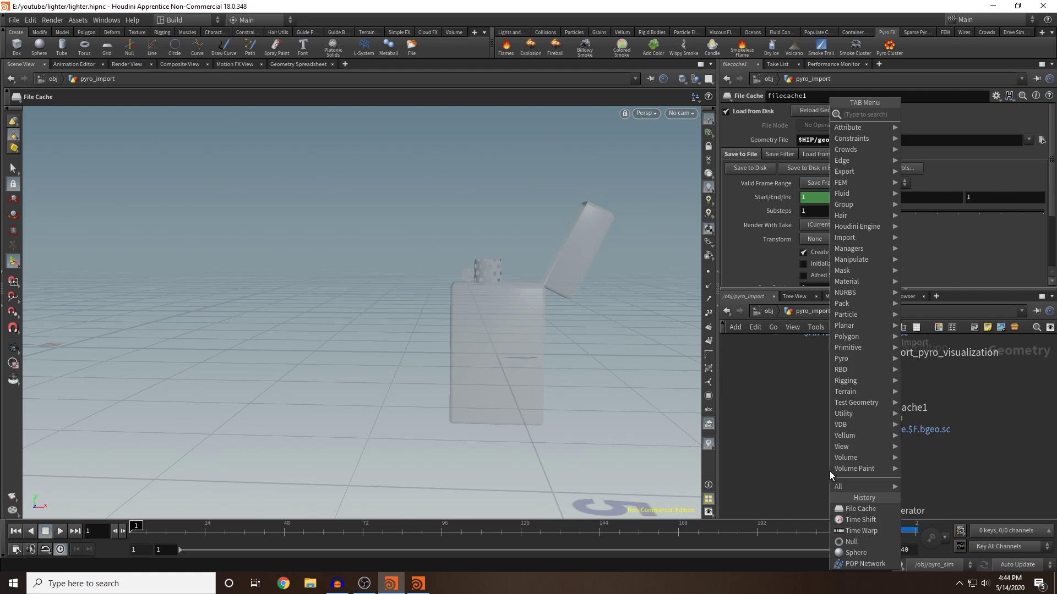
text(times)
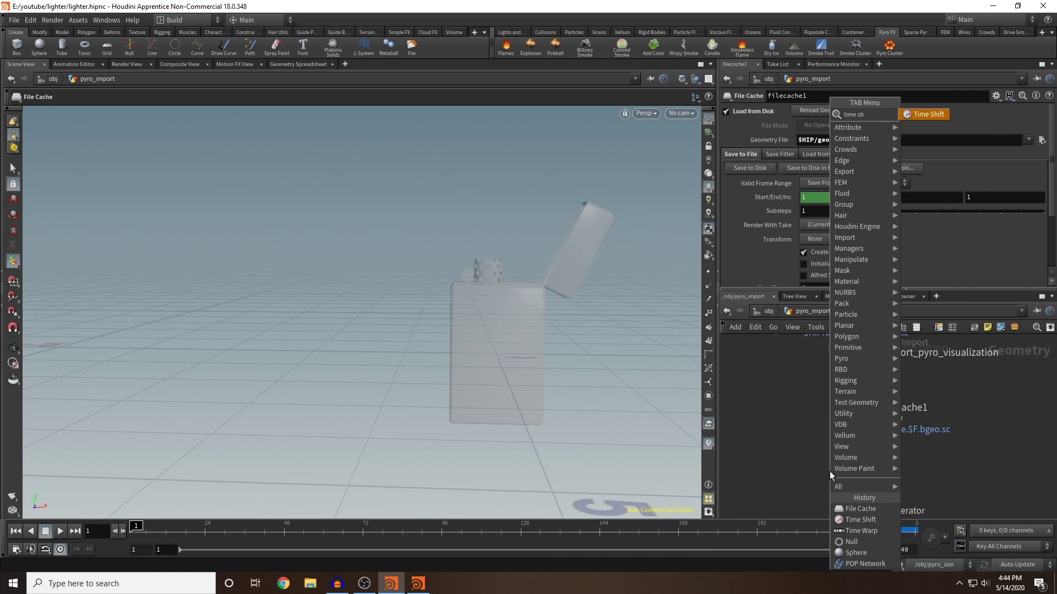
key(Return)
click(837, 461)
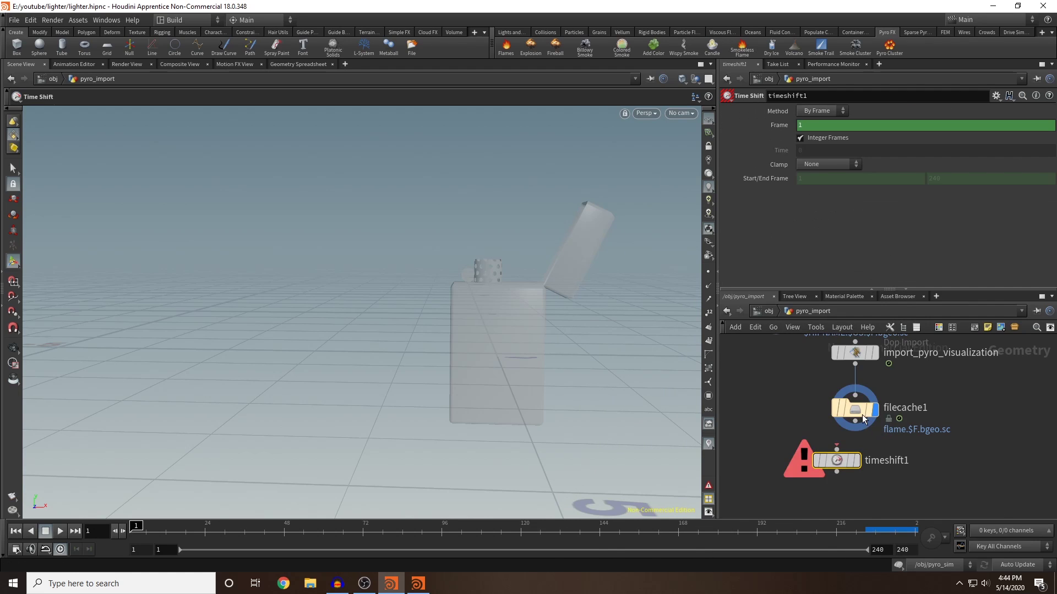
drag(854, 431, 836, 448)
click(836, 449)
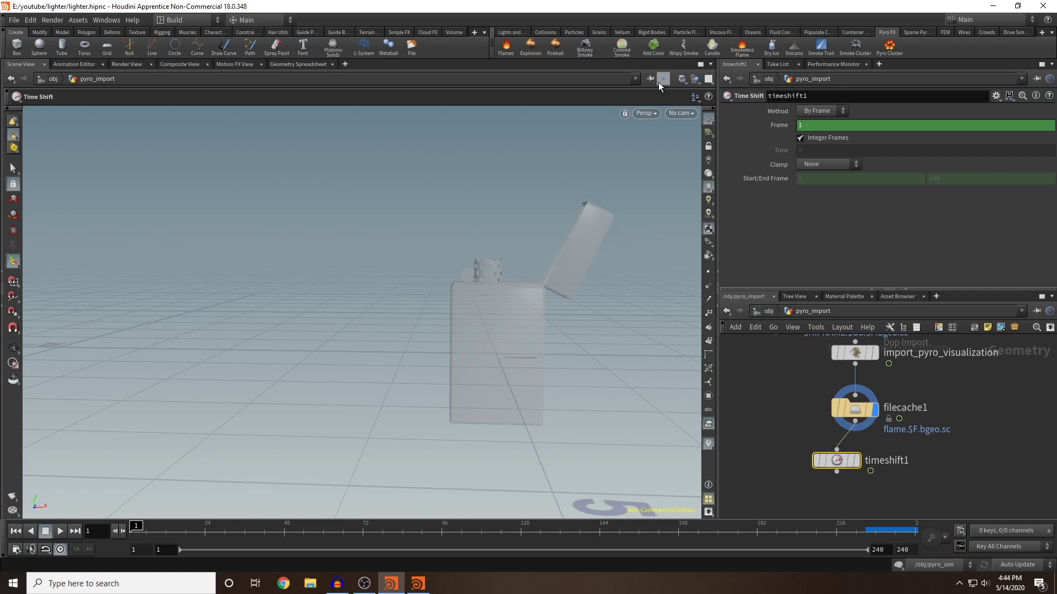
Examine the Time Shift's Frame expression and how its value follows the timeline at frames 40, 84 and 85
click(784, 126)
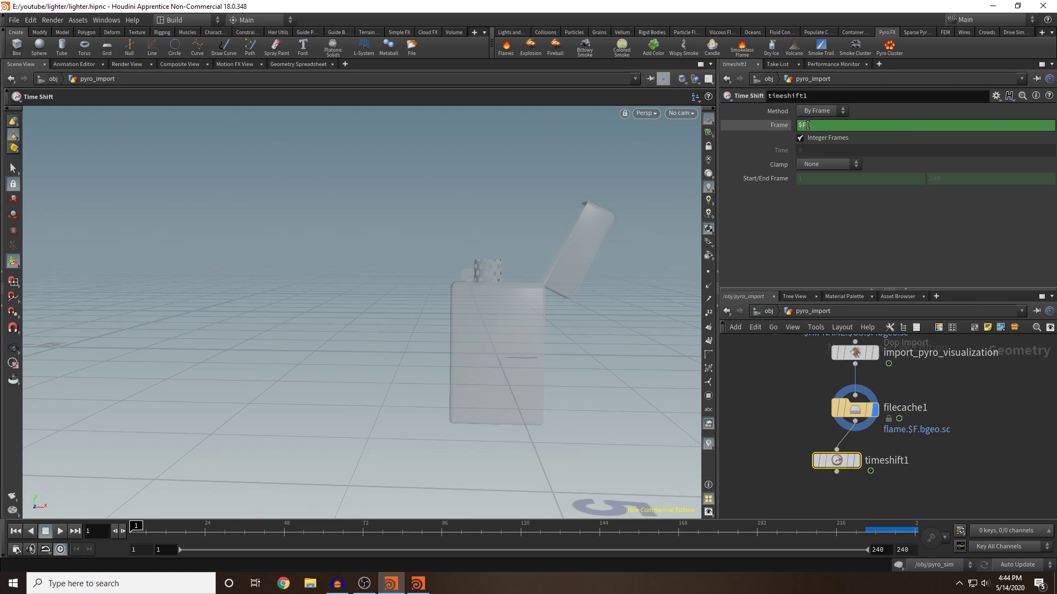
click(778, 125)
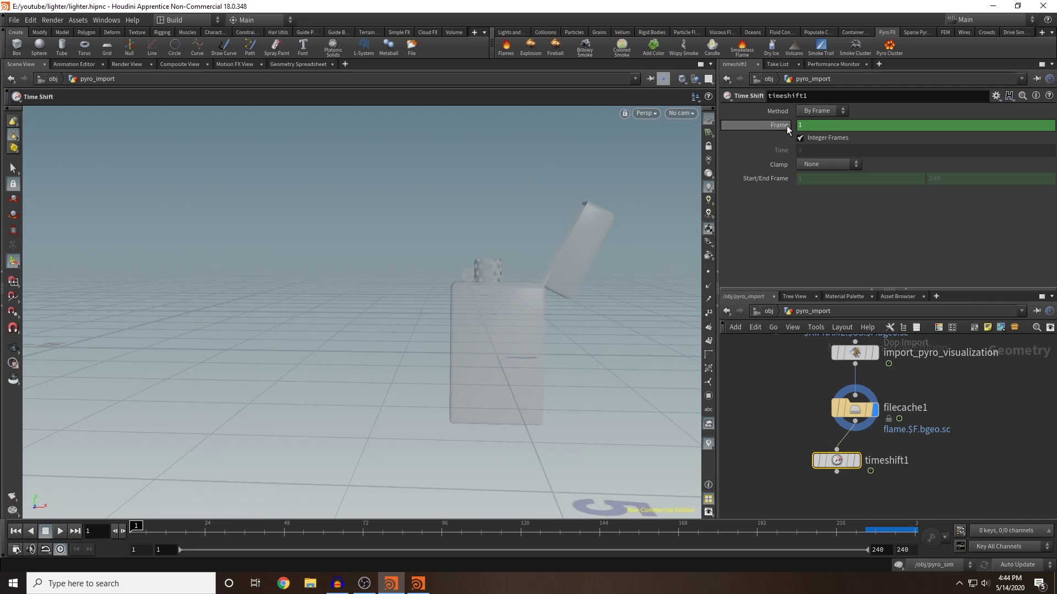
mouse_move(258, 538)
mouse_down()
mouse_move(271, 539)
mouse_move(258, 538)
mouse_up()
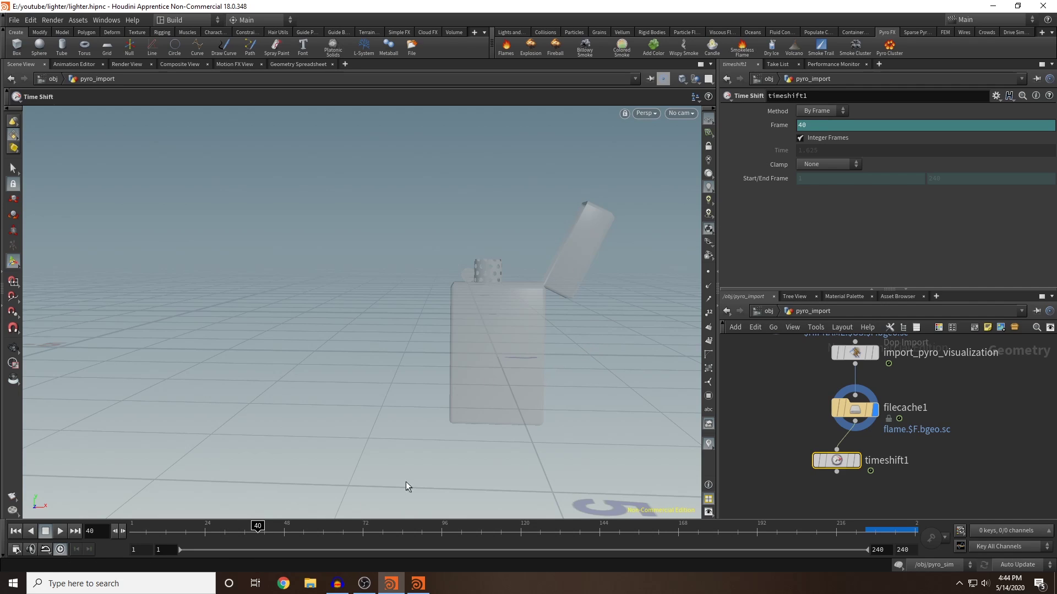
click(400, 533)
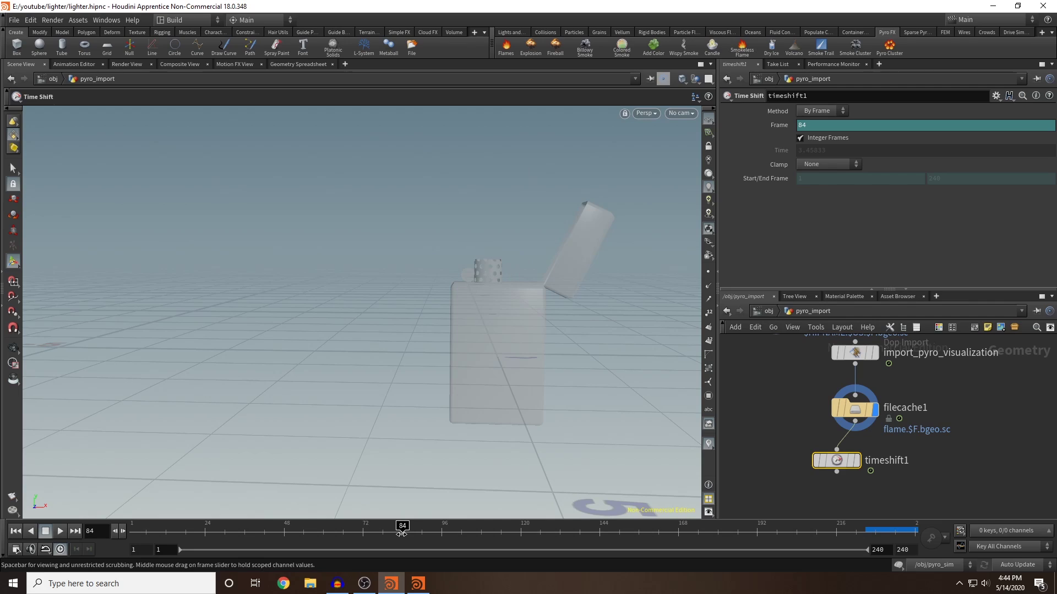
drag(402, 535, 402, 535)
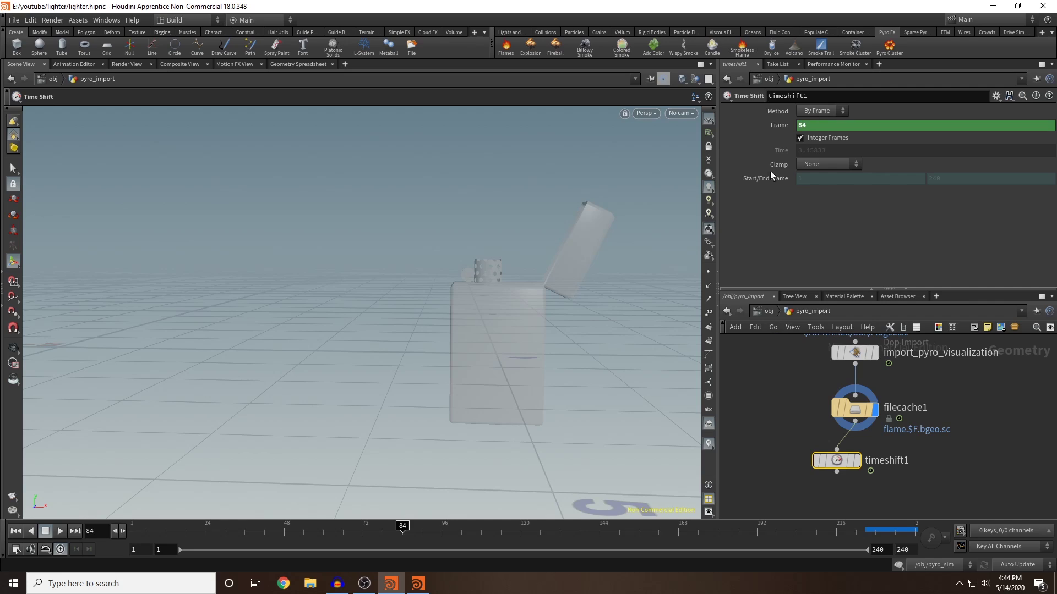
click(122, 532)
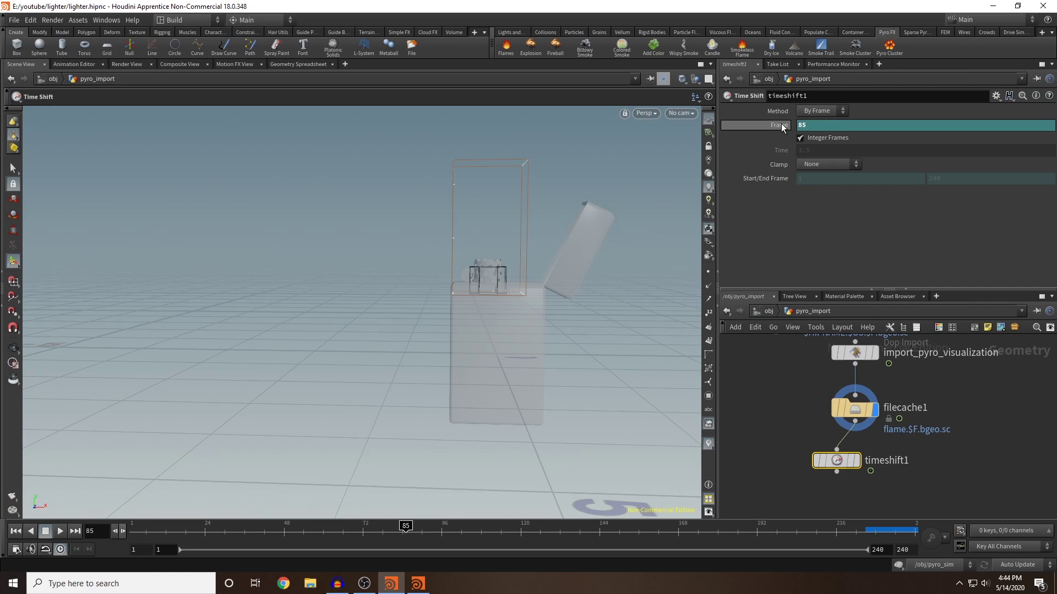
Set the Time Shift's Frame expression to $F+30 and show its evaluated value
click(820, 126)
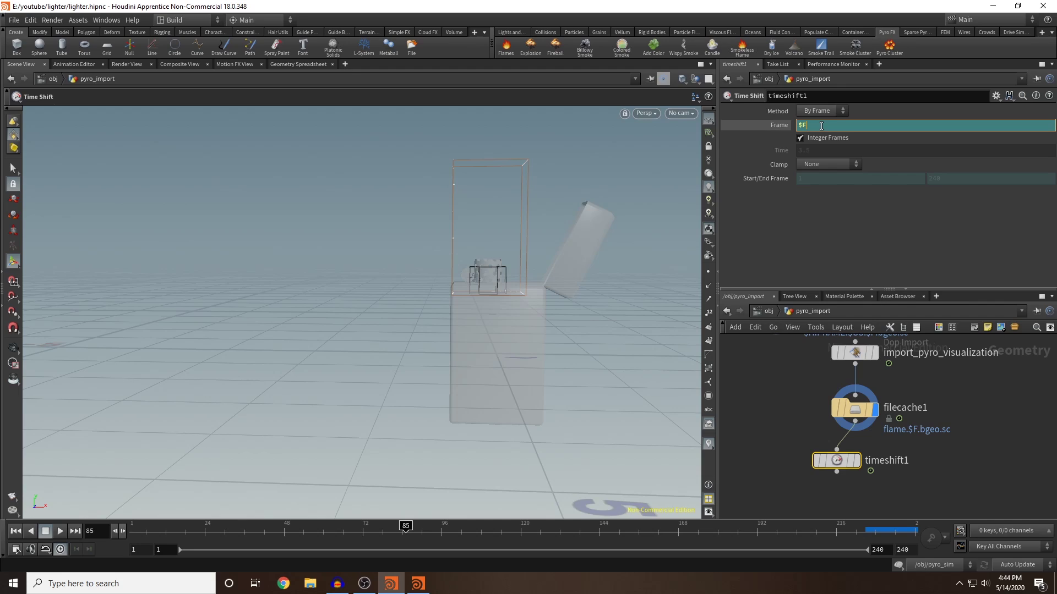
text(+30)
key(Return)
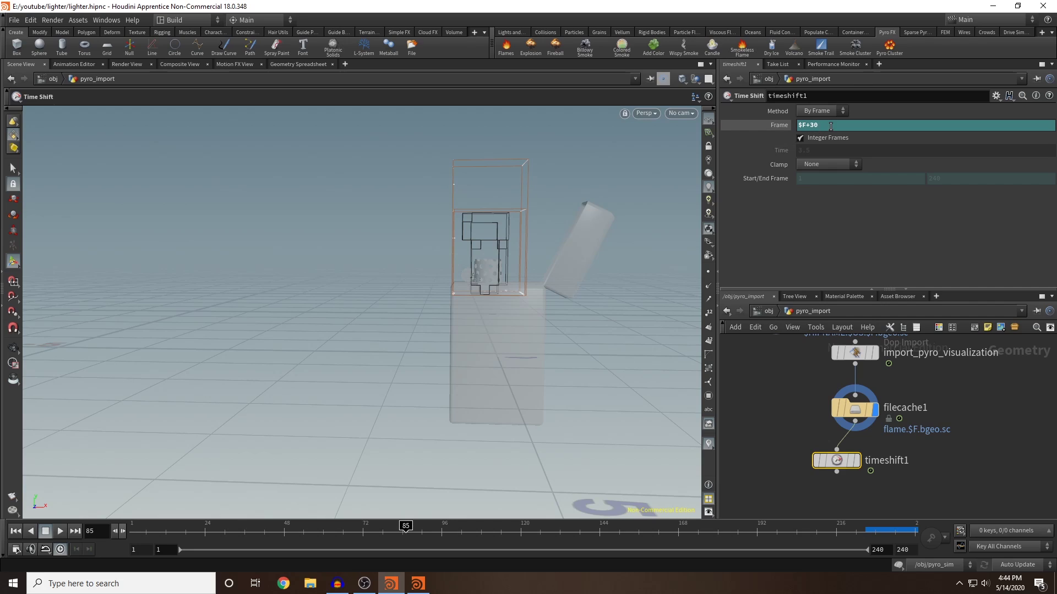
click(785, 126)
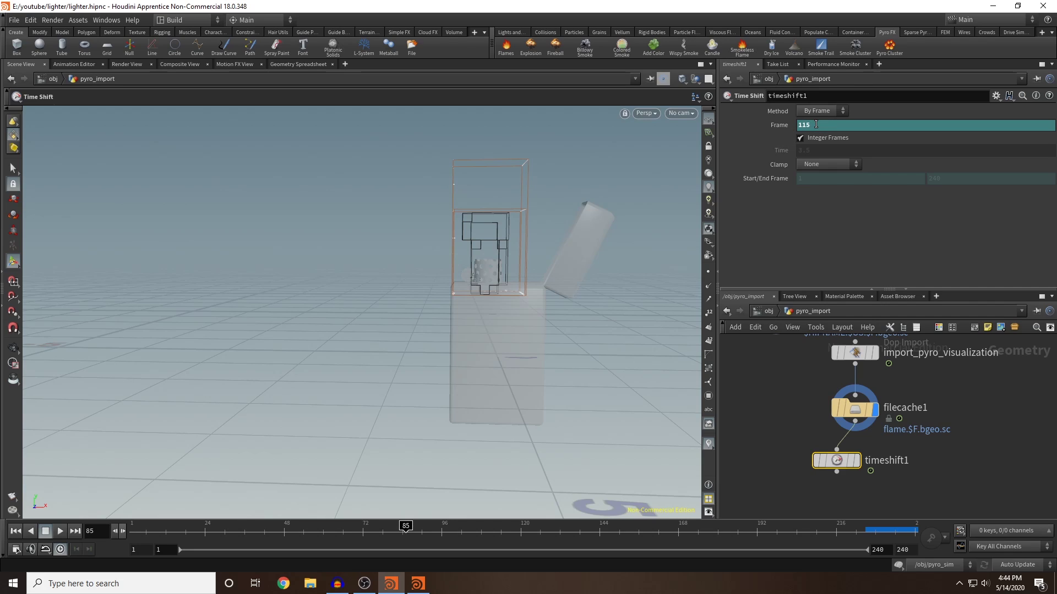
Make timeshift1 the displayed node, play back the shifted flame, and go to frame 108
mouse_move(369, 537)
mouse_down()
mouse_move(355, 537)
mouse_move(437, 542)
mouse_move(369, 542)
mouse_up()
click(862, 436)
click(63, 532)
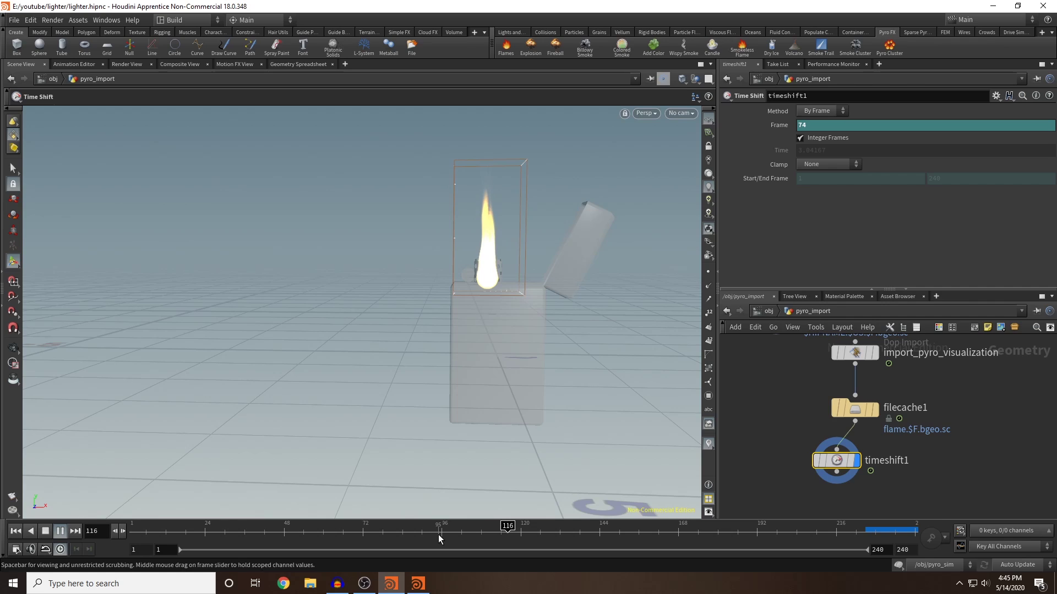
click(481, 533)
Return to the object level and add a spot light at the scene origin
click(768, 312)
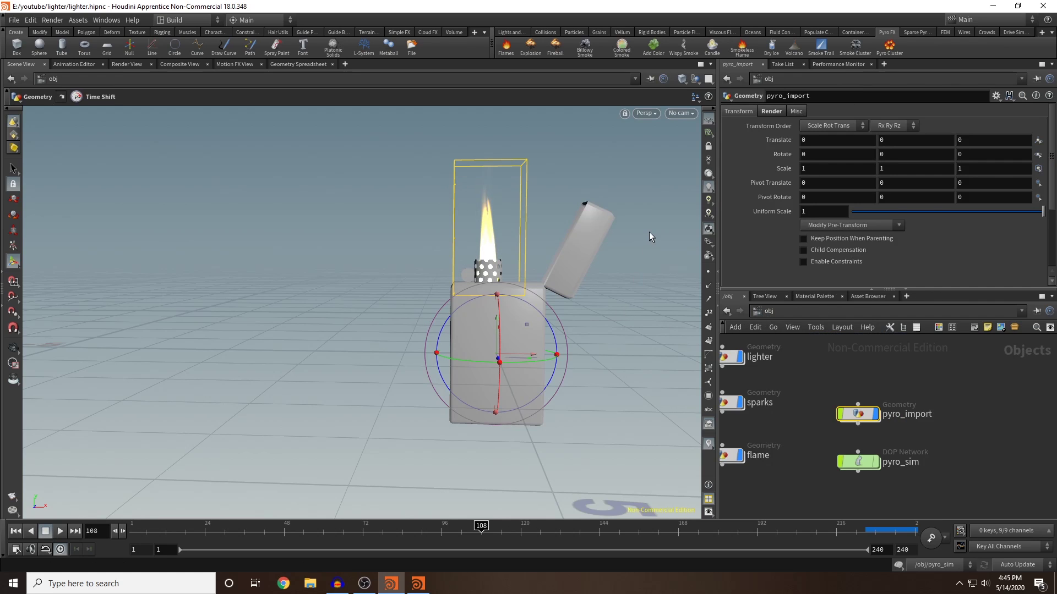
alt+drag(649, 233, 659, 238)
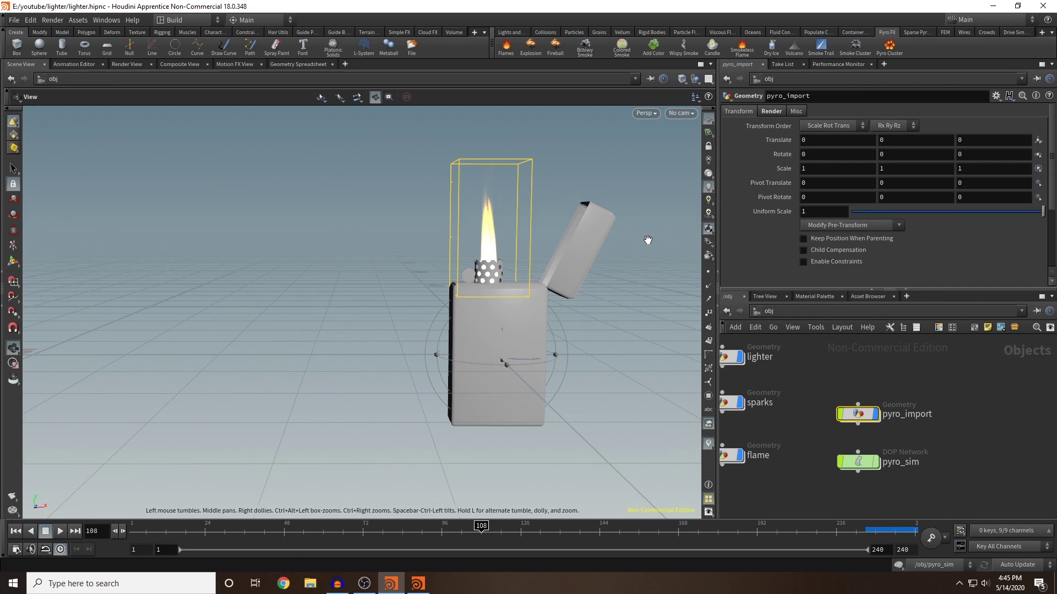
scroll(649, 240, up, 1)
alt+middle_drag(648, 240, 627, 252)
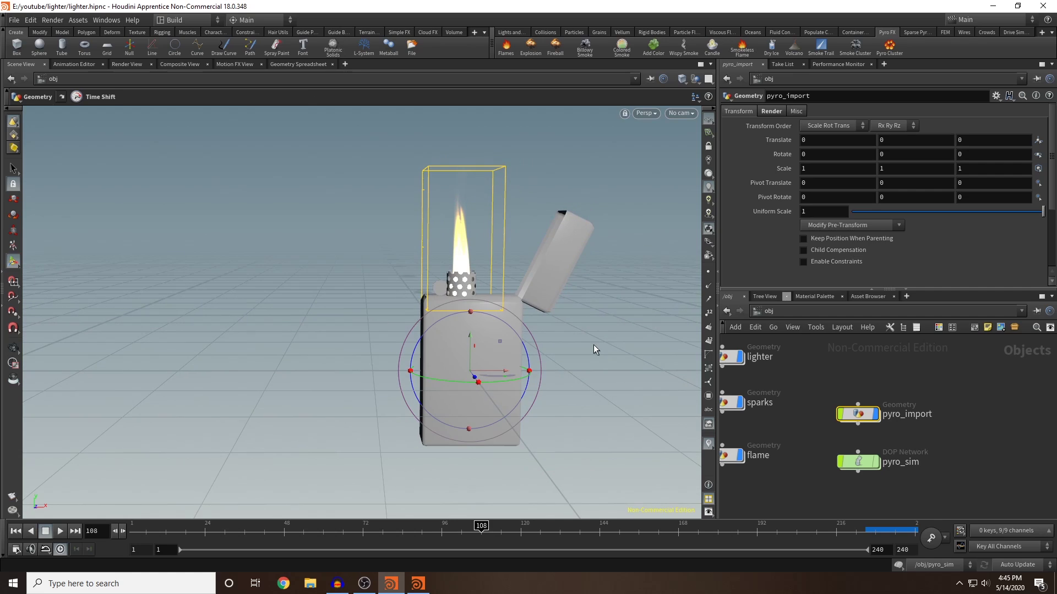
click(505, 30)
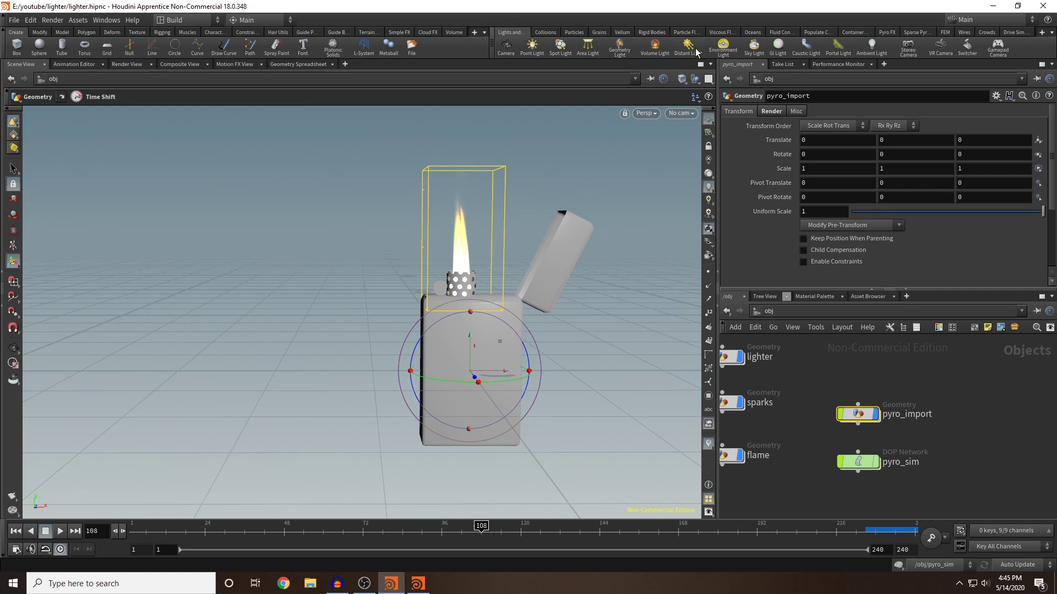
click(560, 49)
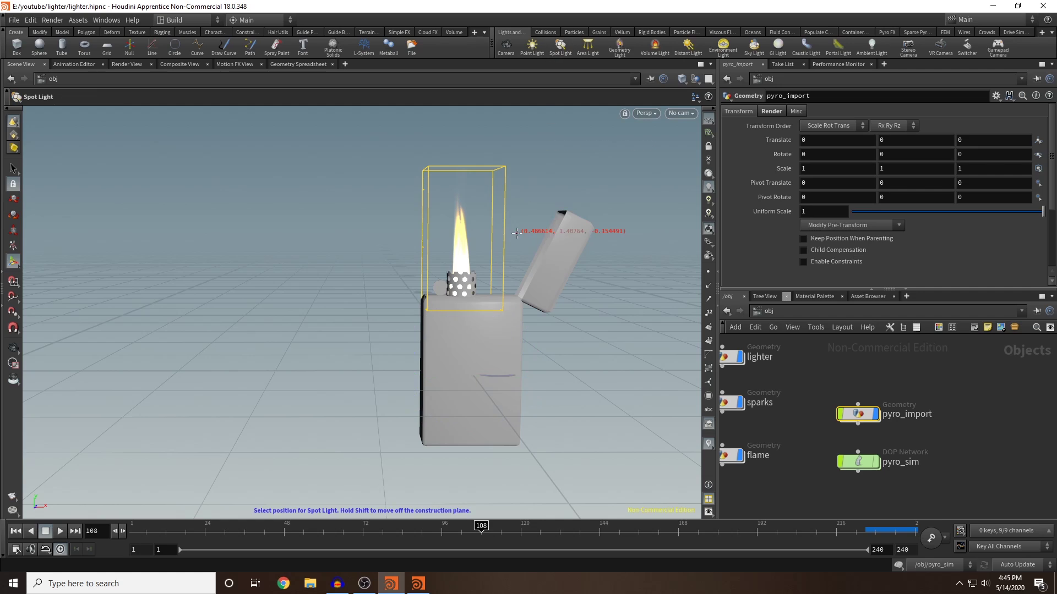
key(Return)
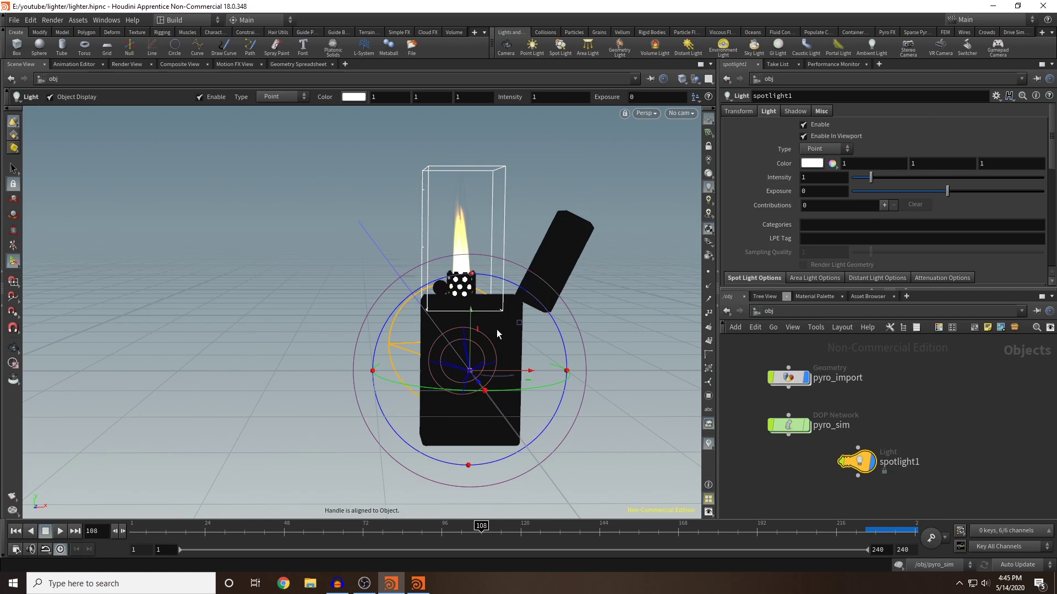
Raise the spot light to Y 6.1 and rotate it -90 about X so it points down at the lighter
click(736, 111)
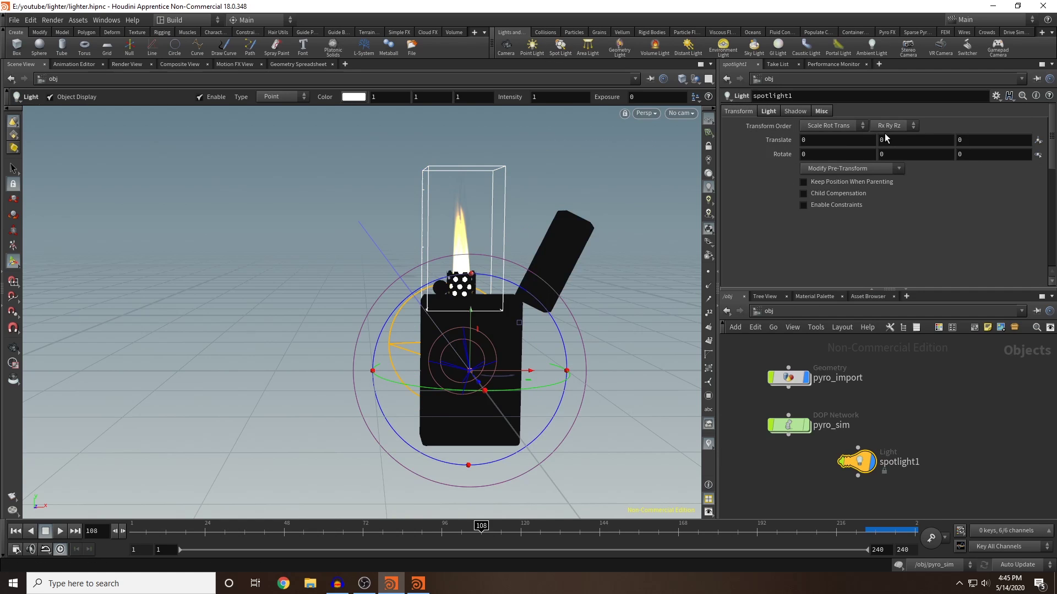
middle_drag(890, 140, 1046, 130)
scroll(589, 157, down, 5)
mouse_move(561, 213)
alt+mouse_down()
mouse_move(590, 157)
mouse_move(550, 221)
alt+mouse_up()
drag(814, 155, 620, 199)
text(-90)
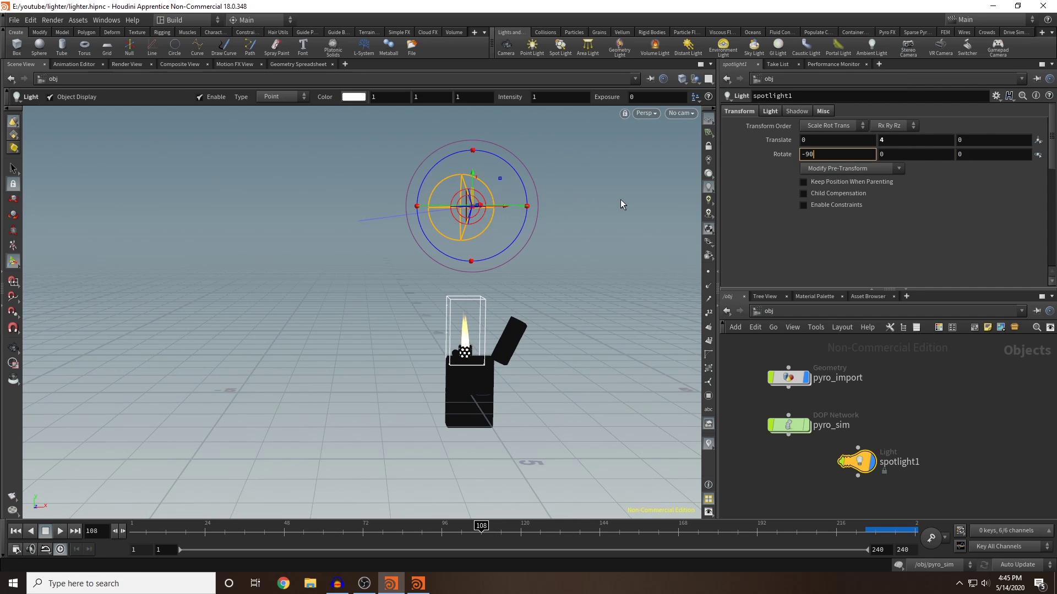
key(Return)
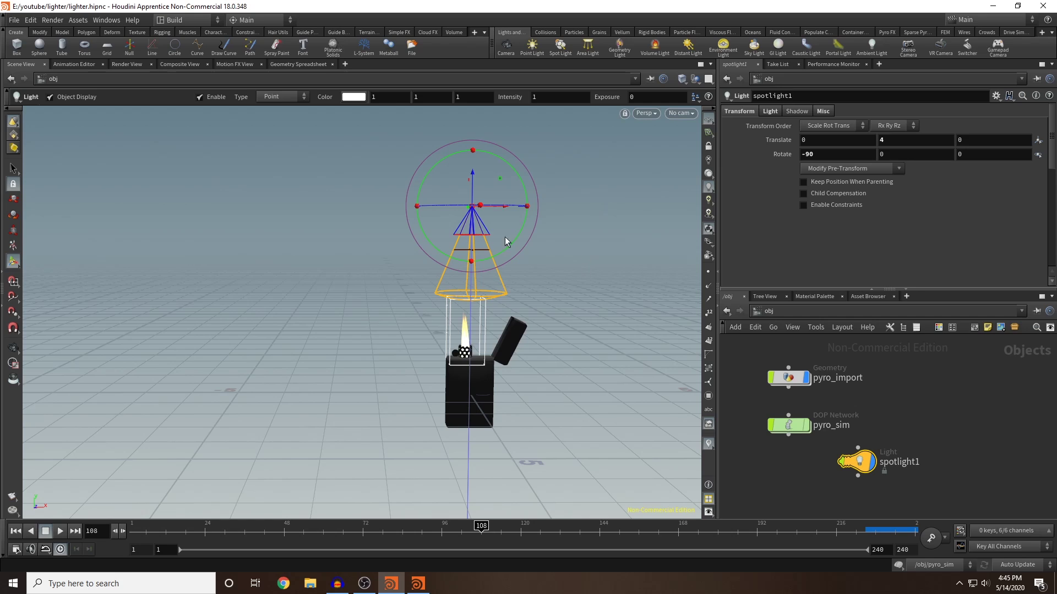
middle_drag(897, 137, 960, 140)
key(Escape)
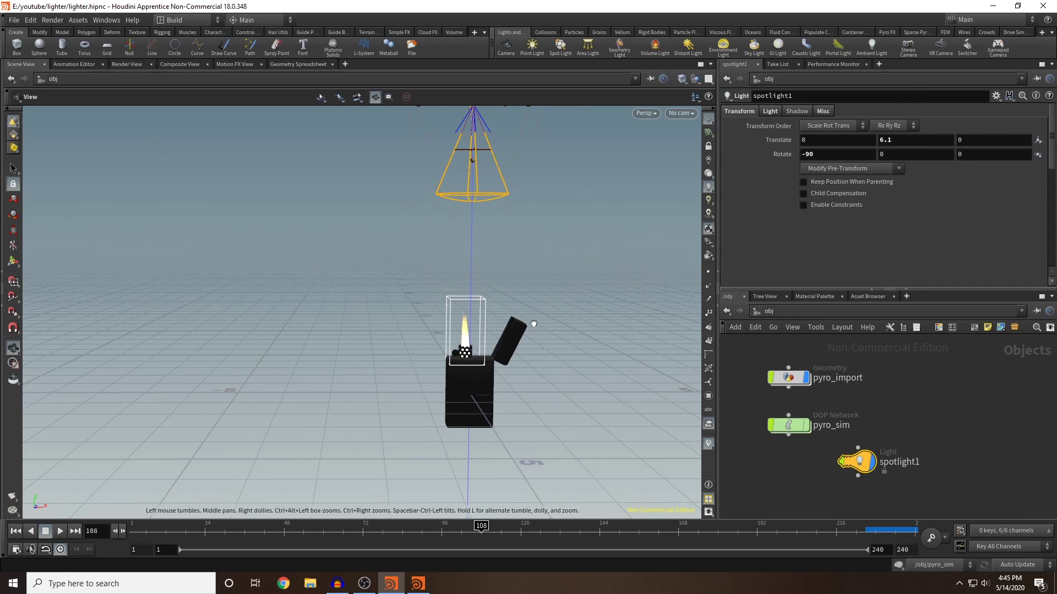
Inspect the lighter up close while scrubbing the timeline back to frame 64
scroll(536, 324, up, 10)
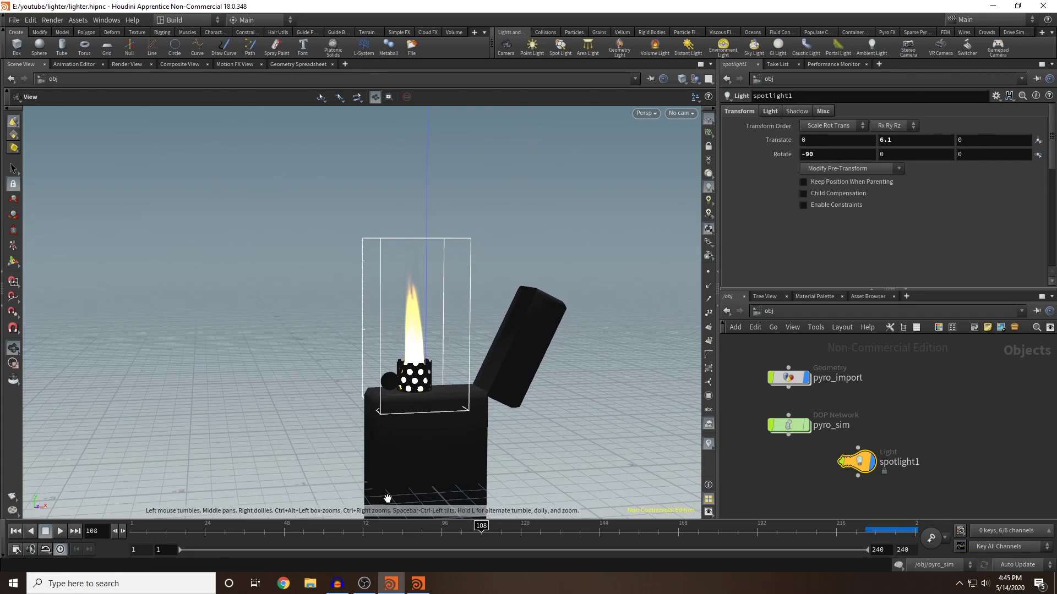
key(Return)
mouse_move(385, 532)
mouse_down()
mouse_move(350, 532)
mouse_move(504, 526)
mouse_move(345, 526)
mouse_up()
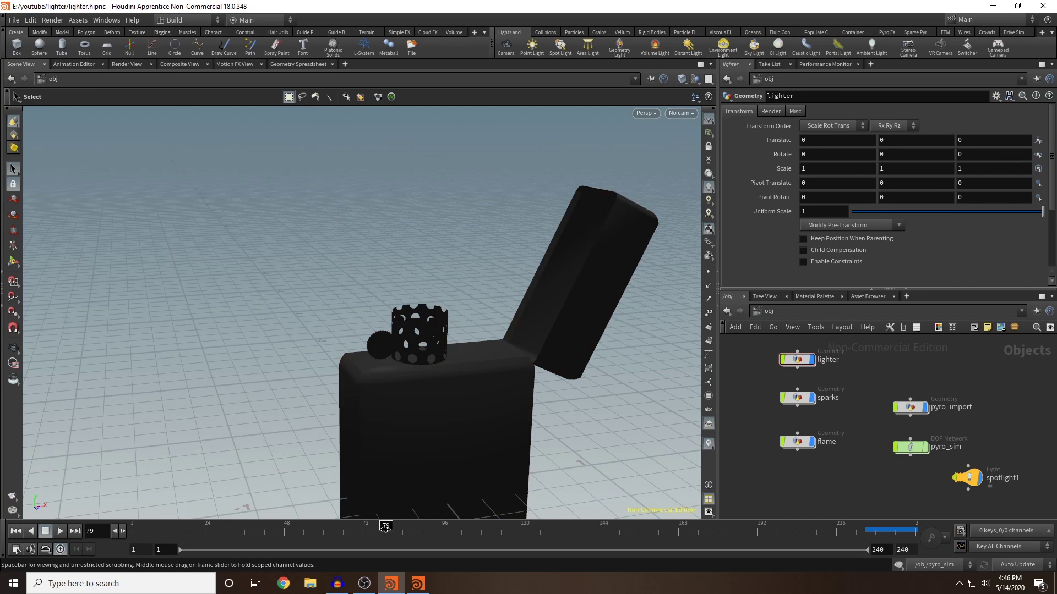
drag(388, 528, 337, 527)
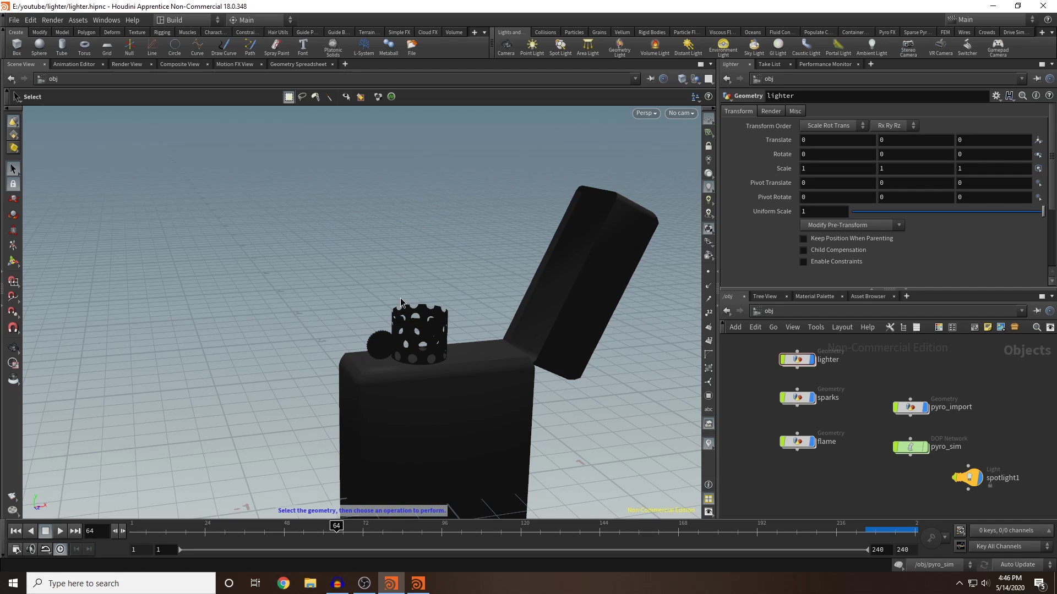
Inside the lighter network, add a Boolean that subtracts the perforated chimney branch from the edit1 lighter body, and display its result
double_click(801, 363)
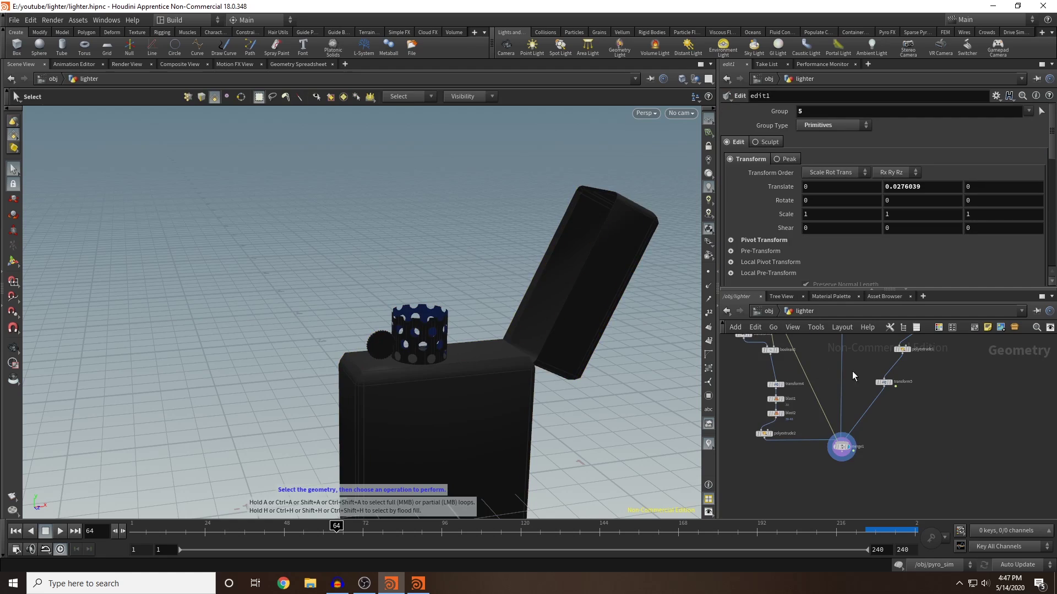
scroll(858, 451, up, 3)
key(Tab)
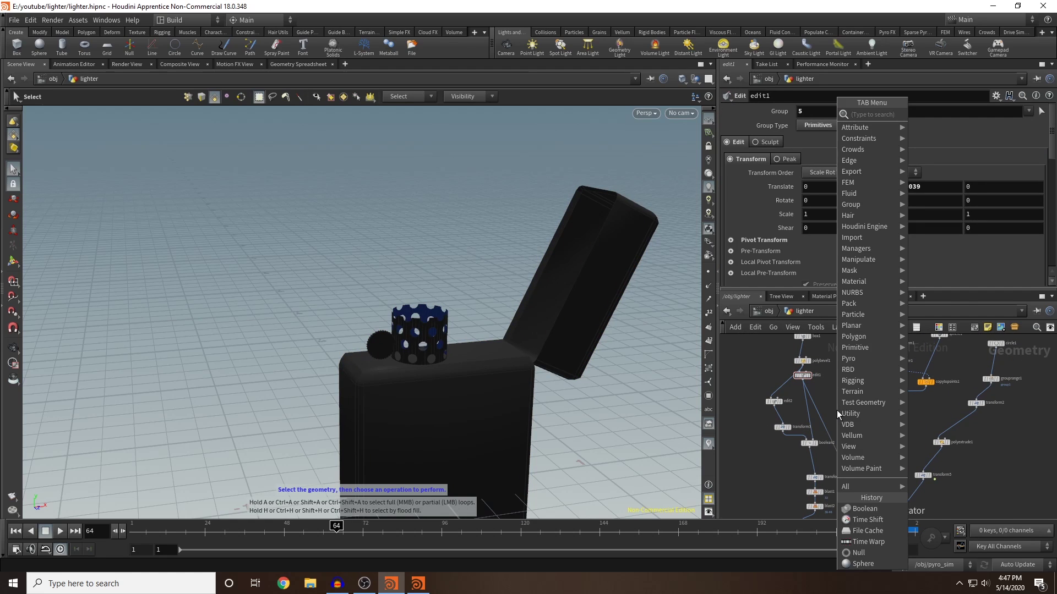
text(bool)
key(Return)
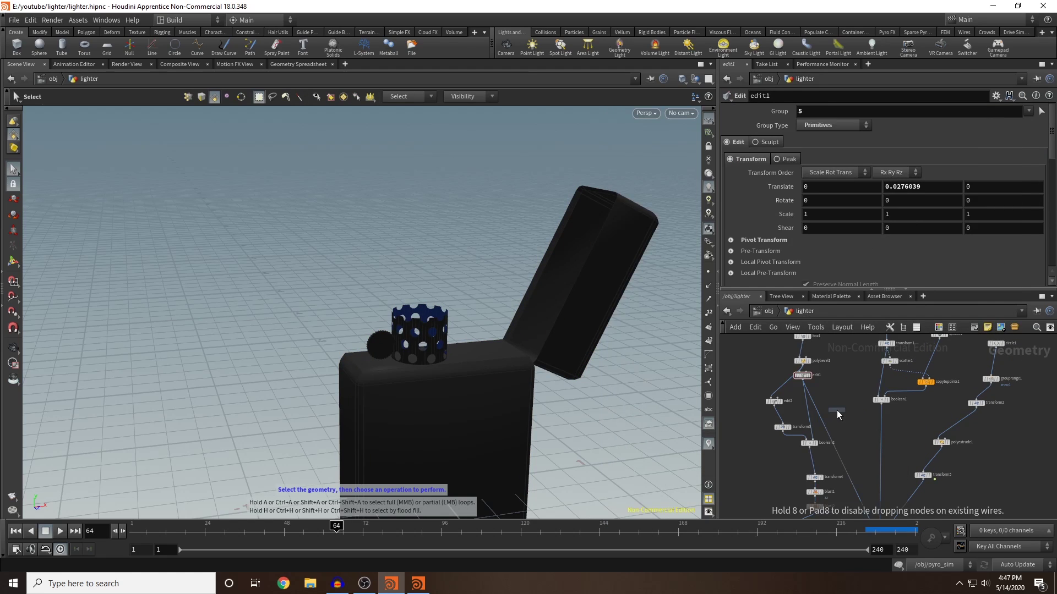
click(836, 410)
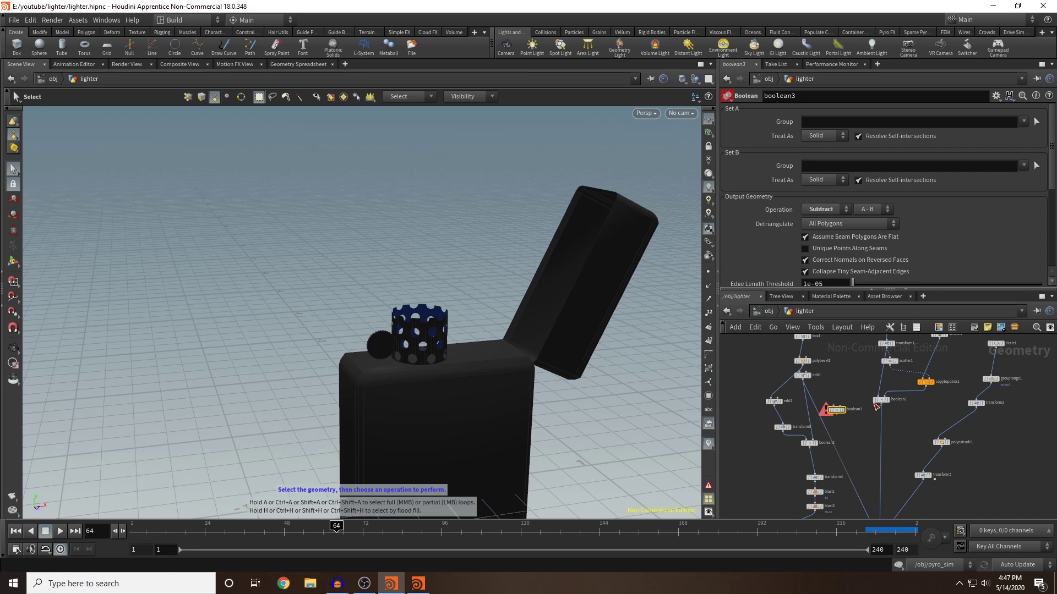
drag(877, 404, 850, 401)
click(848, 399)
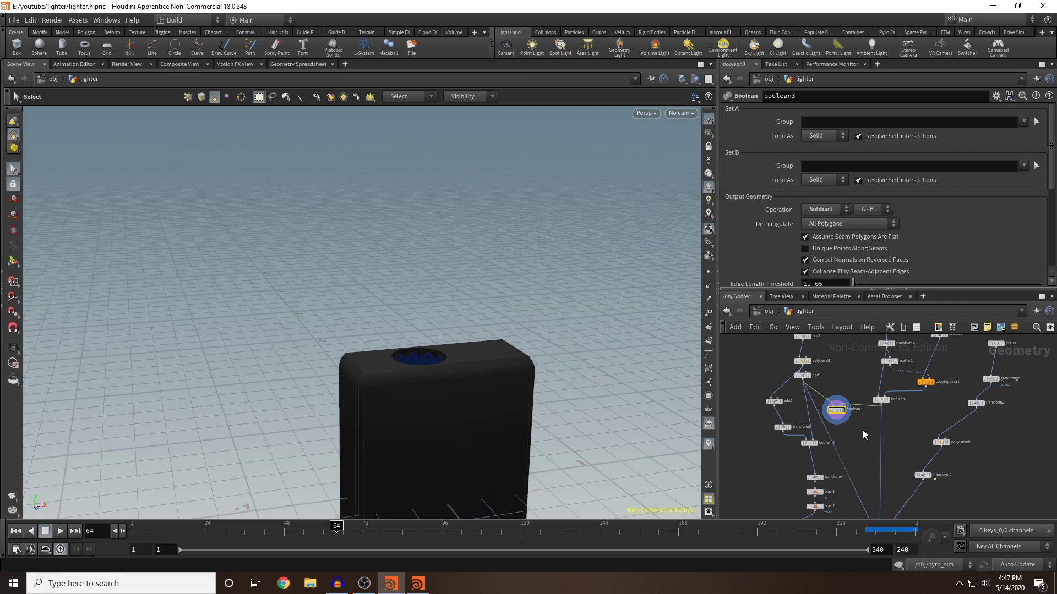
Feed the new Boolean into the merge in place of the direct wire from edit1, and display the merge
middle_drag(863, 431, 848, 389)
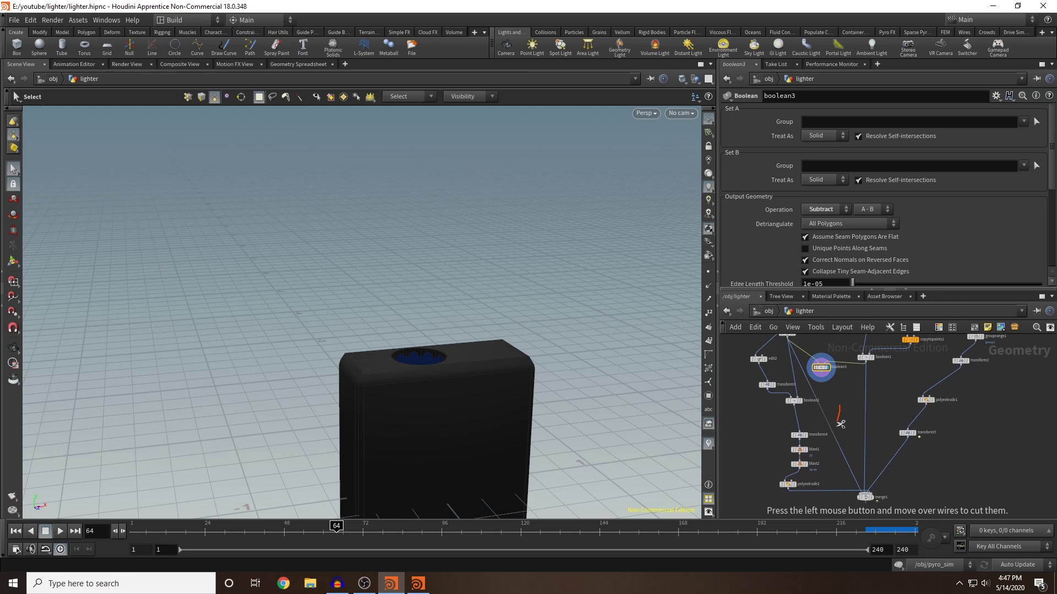
drag(819, 384, 870, 499)
click(870, 498)
key(Escape)
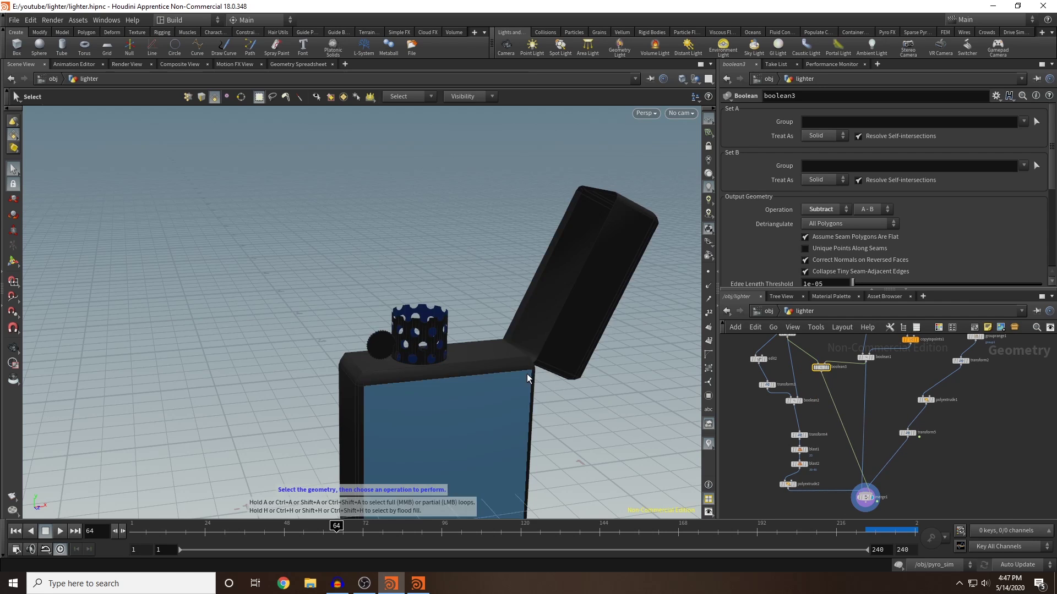
Return to the object level and move the timeline to frame 92 with pyro_import selected
drag(620, 435, 597, 419)
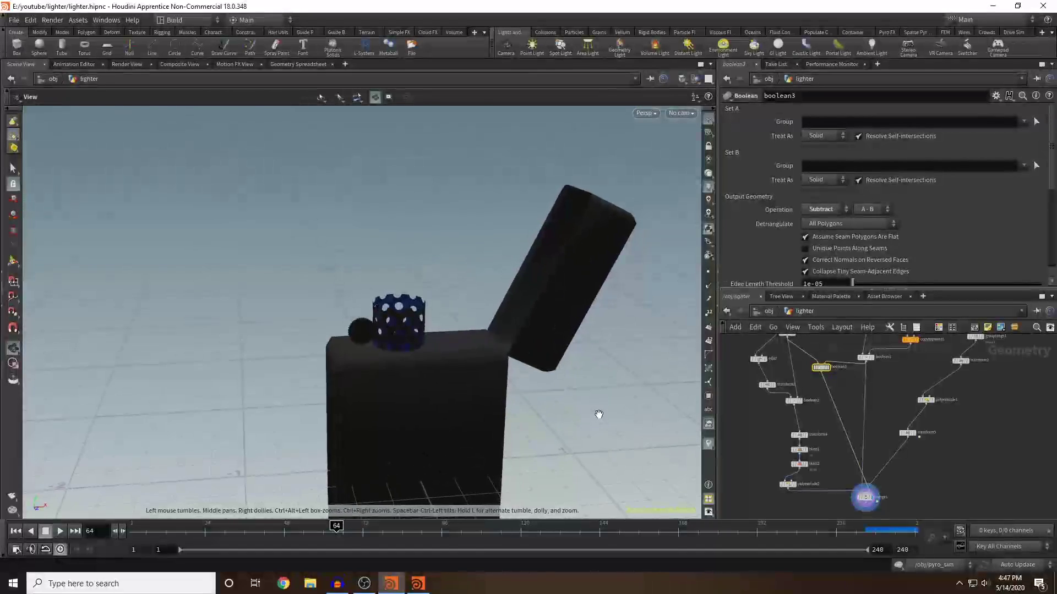
key(s)
click(768, 312)
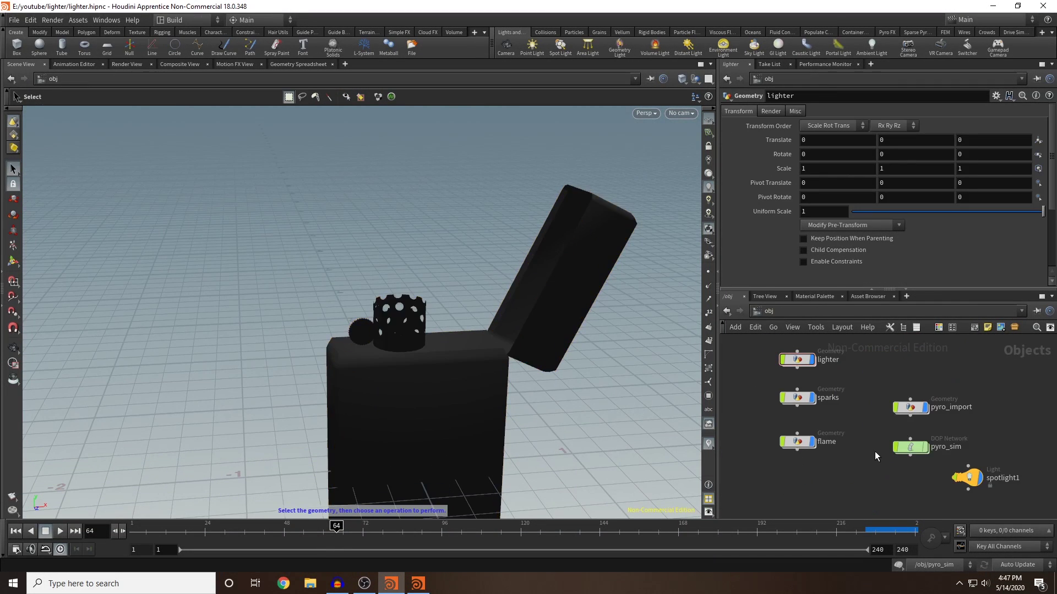
alt+drag(583, 434, 603, 421)
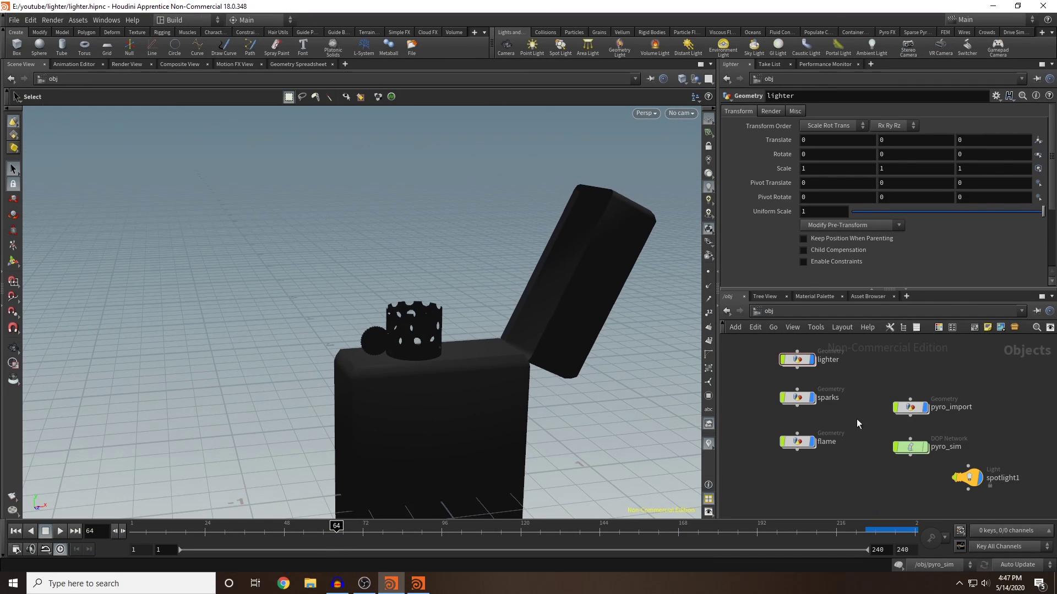
double_click(911, 409)
drag(305, 531, 428, 532)
click(769, 312)
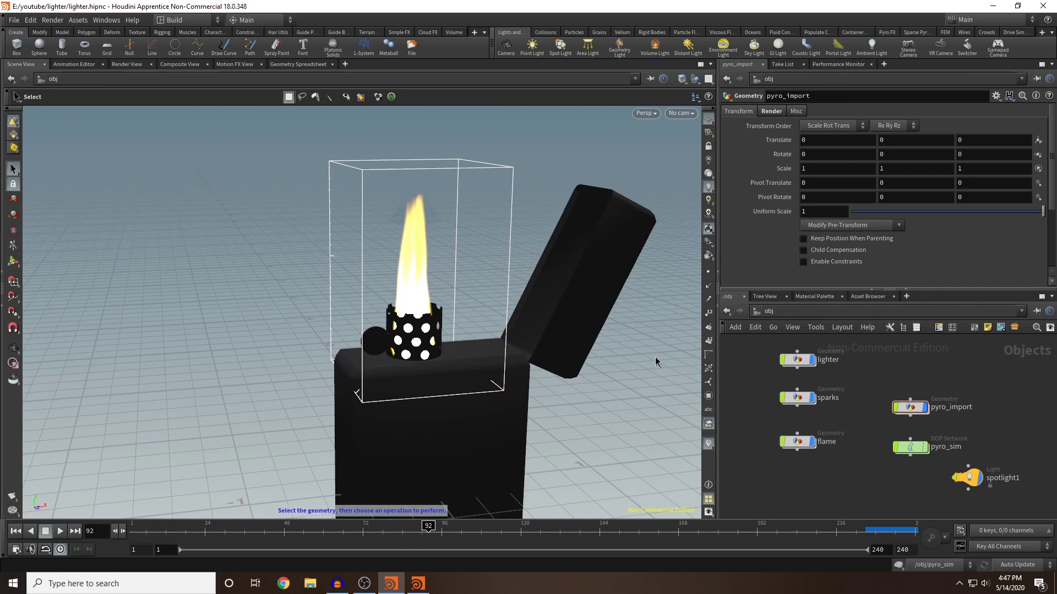
Frame the lighter and flame in the view and create a camera from that viewpoint
alt+drag(573, 342, 569, 339)
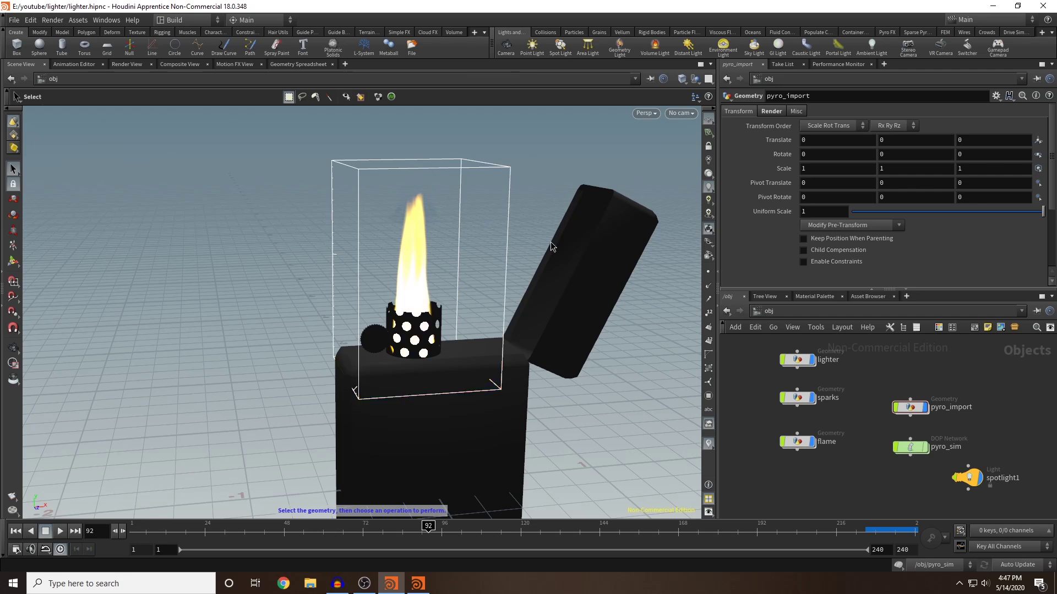
alt+drag(613, 401, 606, 399)
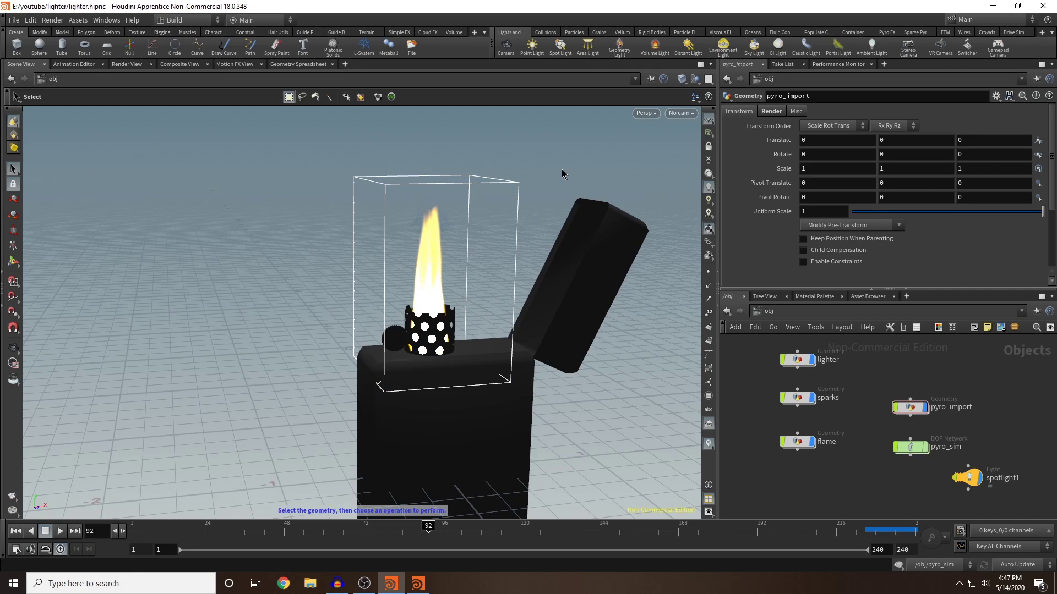
click(503, 44)
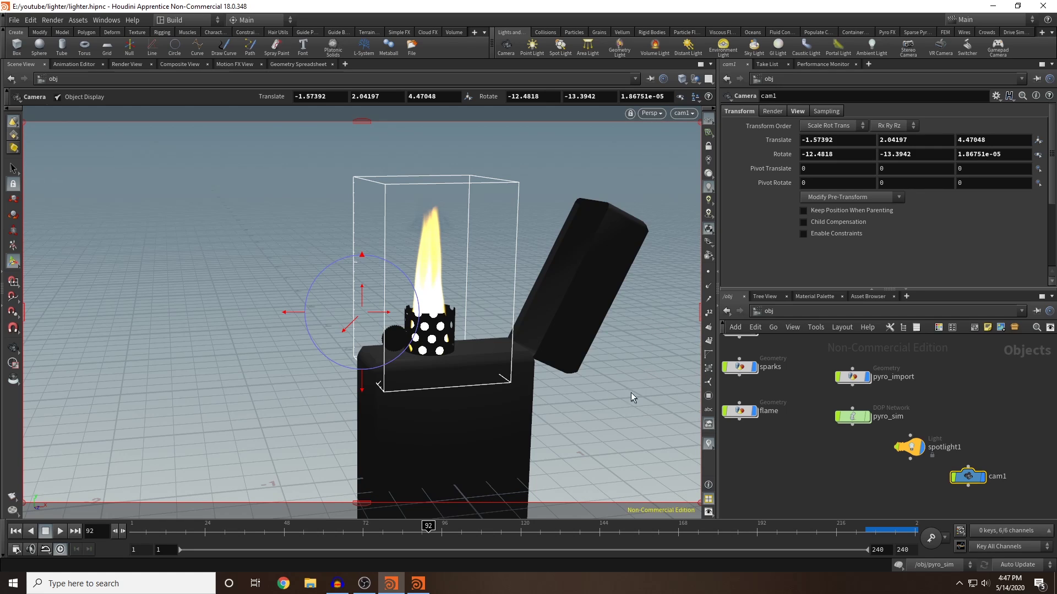
With the candle material selected, start a preview render and limit it to a region around the flame and chimney
click(815, 296)
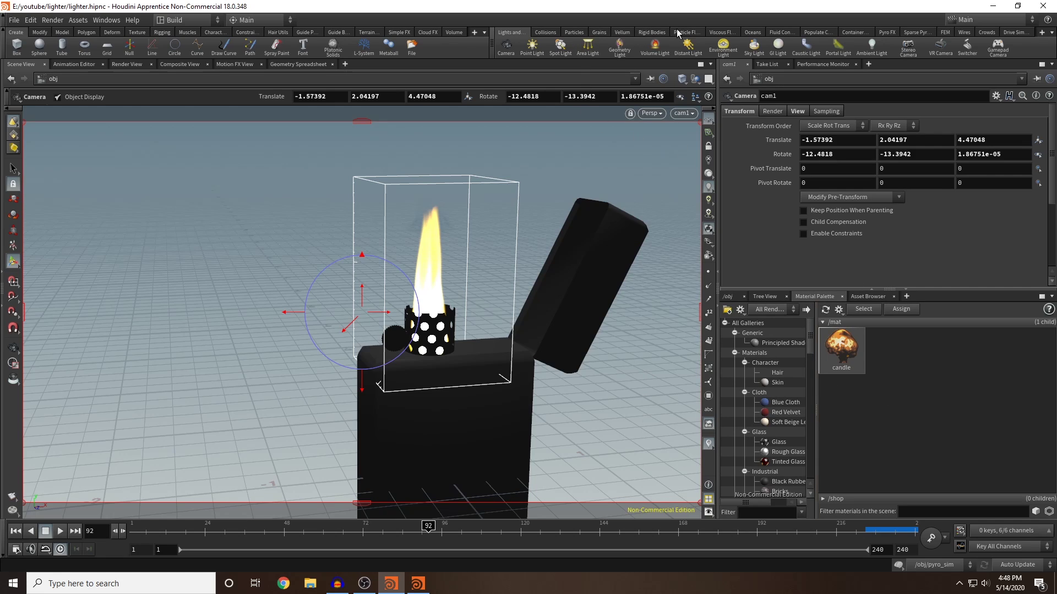
click(843, 356)
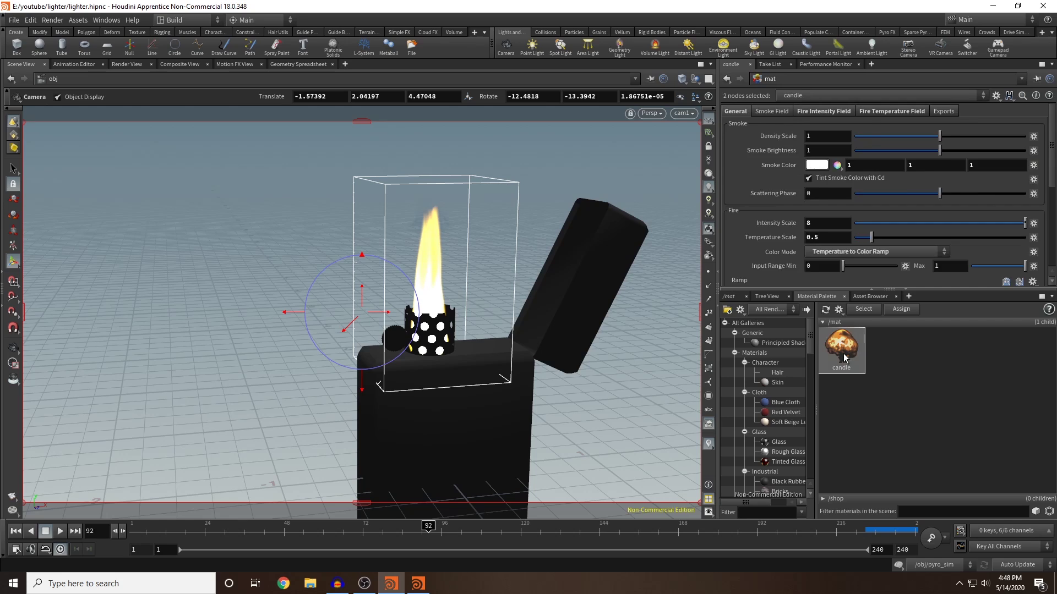
click(131, 64)
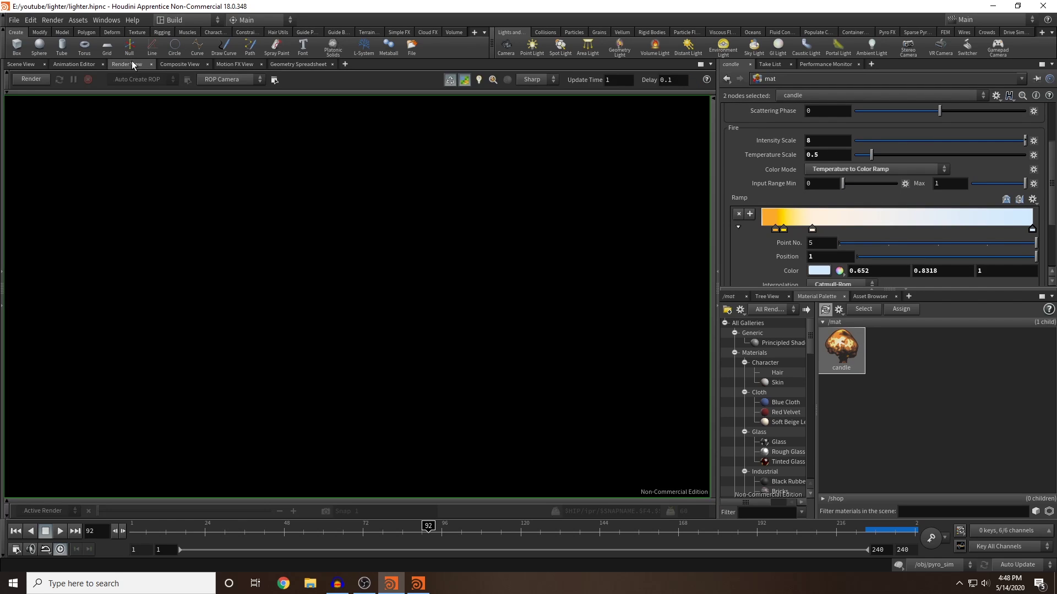
click(23, 80)
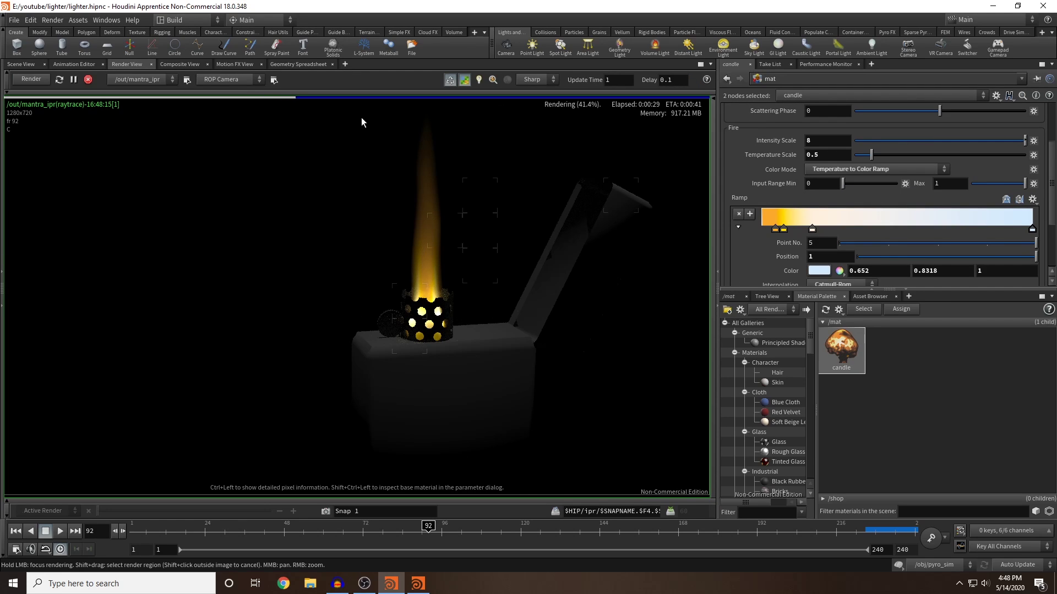
shift+drag(354, 115, 371, 153)
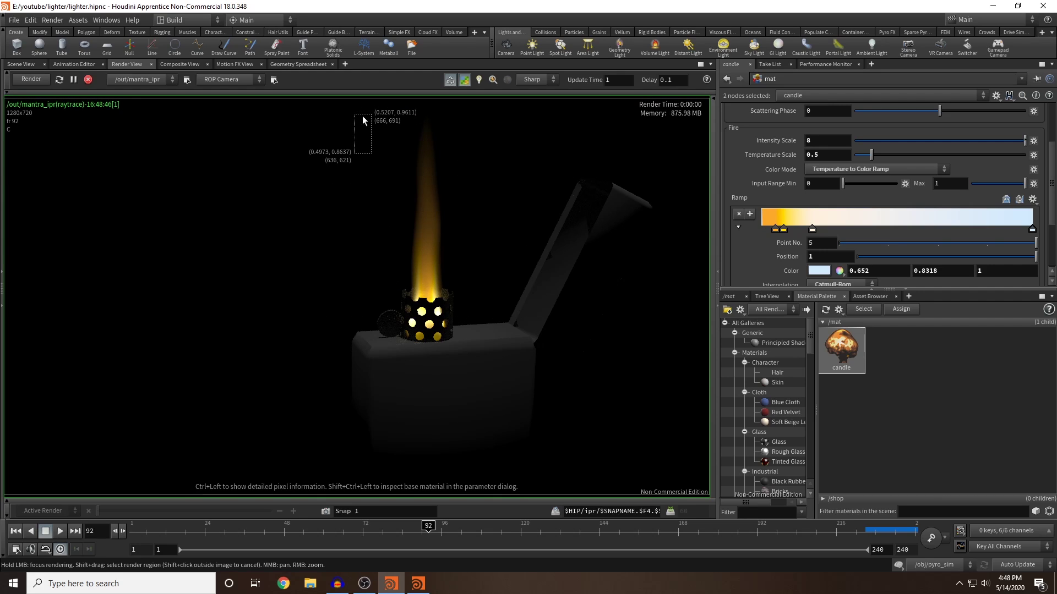
shift+drag(348, 108, 483, 355)
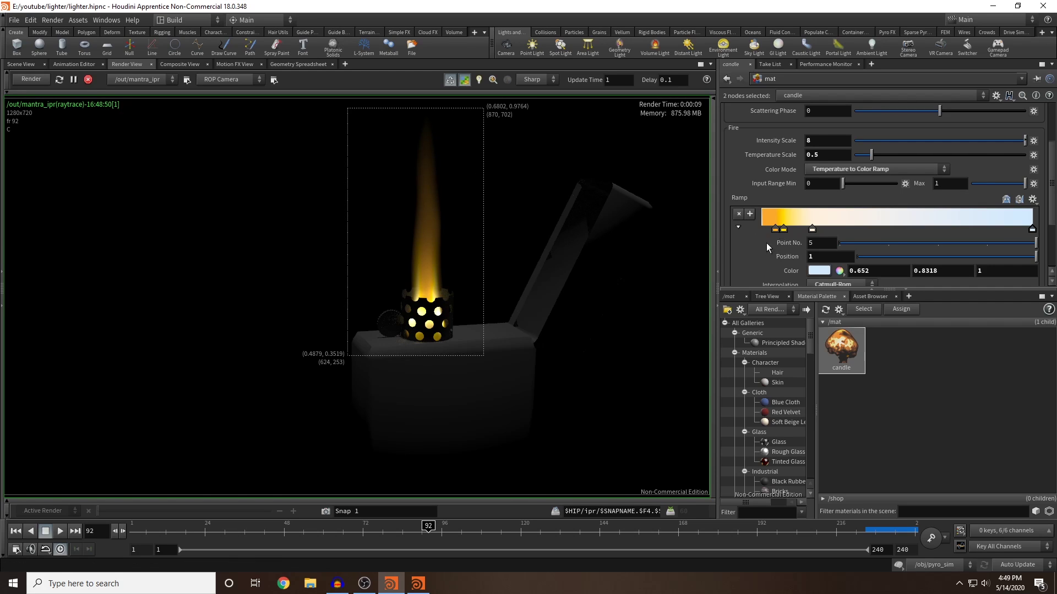
Change the cream-coloured point of the candle material's fire colour ramp to pure blue (0, 0, 1)
scroll(758, 180, up, 3)
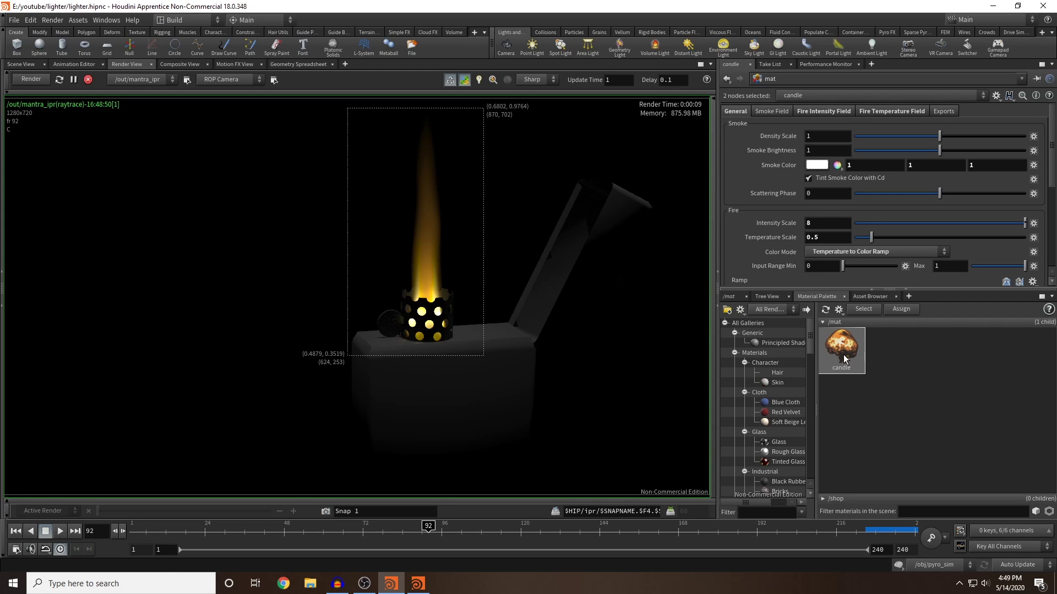
scroll(755, 203, down, 3)
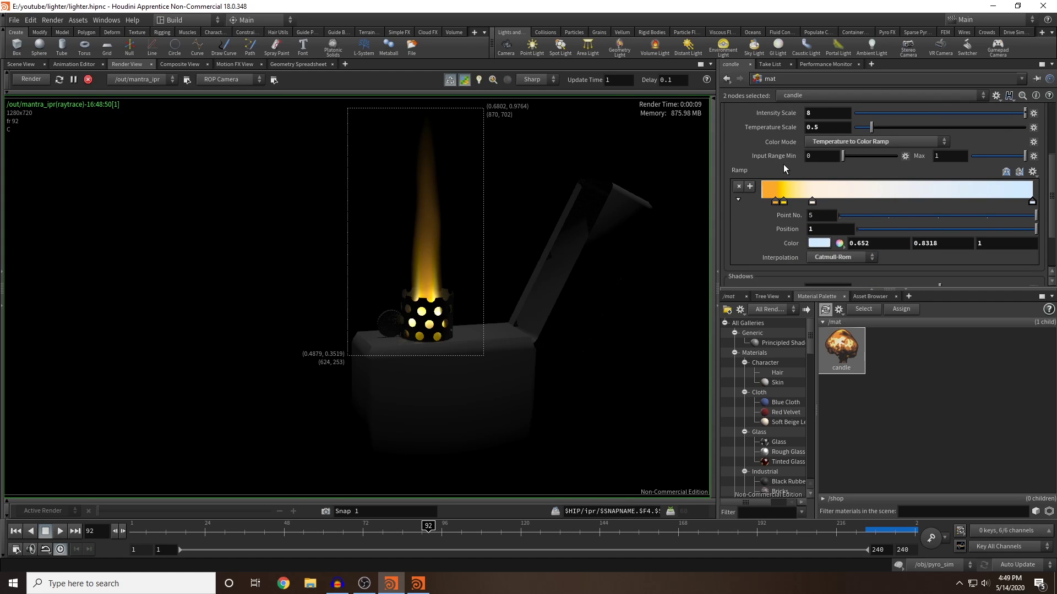
click(813, 201)
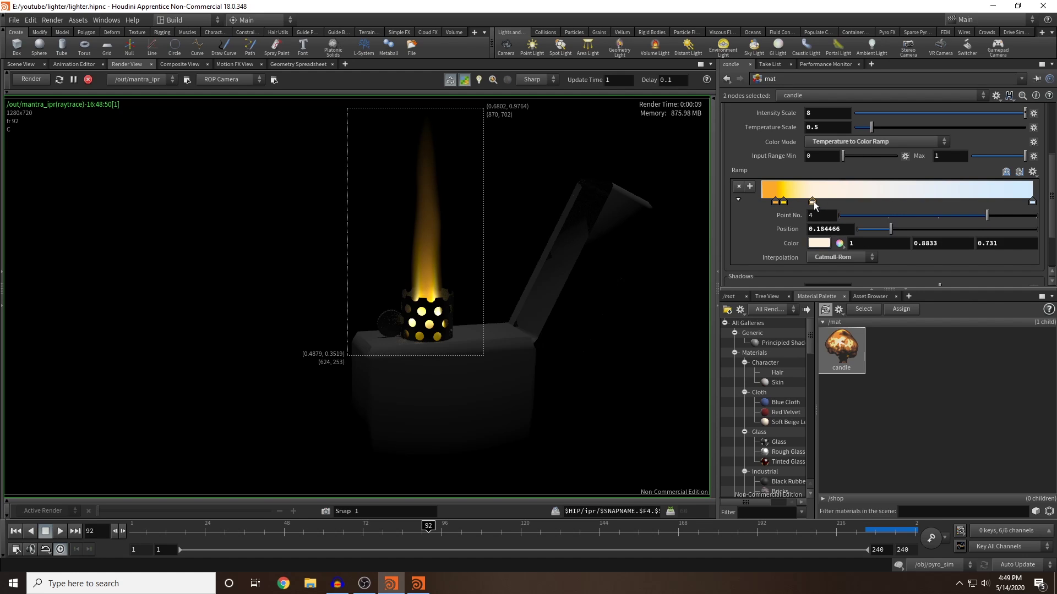
double_click(813, 202)
click(907, 127)
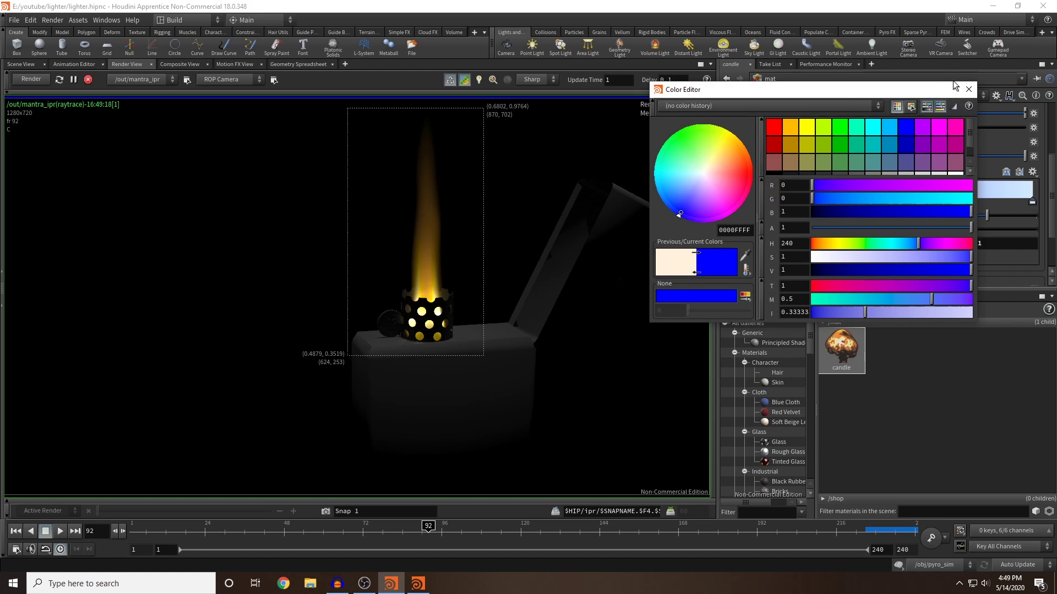
click(968, 89)
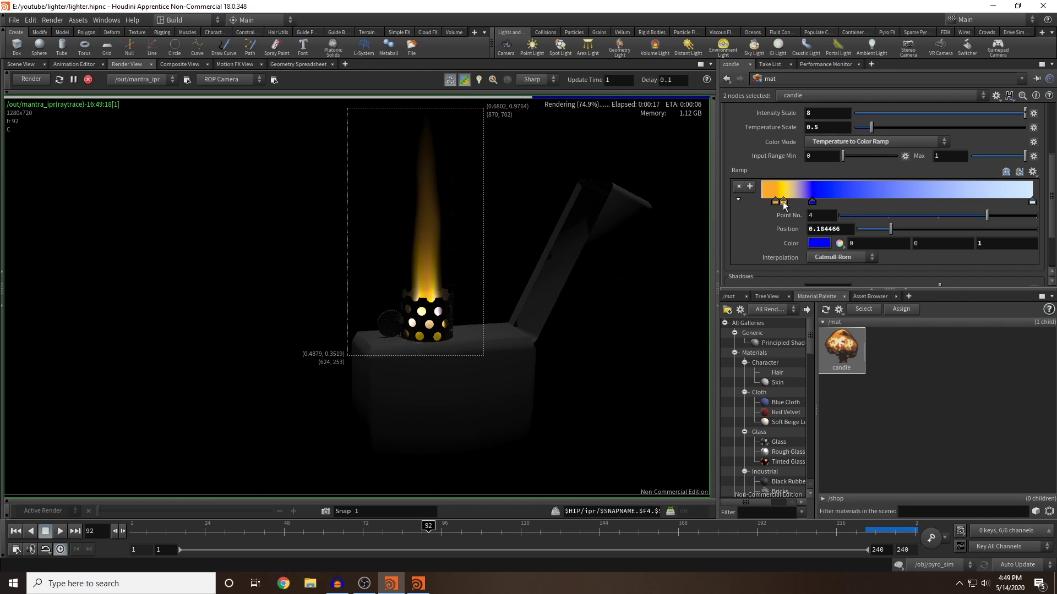
Remove the extra orange ramp point and shift the orange, yellow and blue points toward the ramp's start, with blue at about 0.086
drag(775, 202, 756, 158)
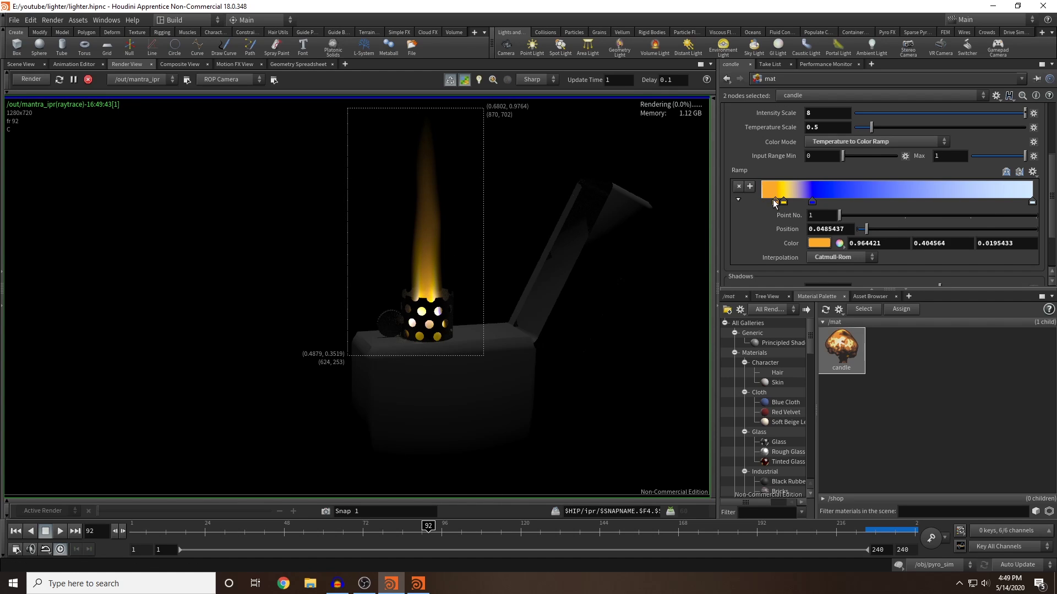
drag(773, 201, 766, 203)
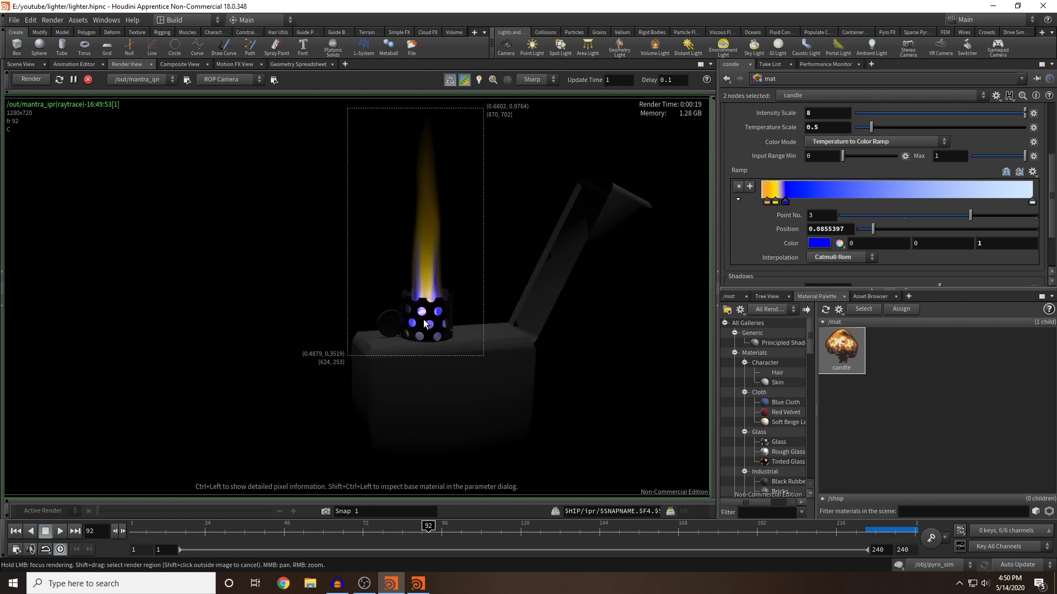
Assign the Iron gallery material to the lighter and render the camera view again at frame 88
scroll(790, 374, down, 4)
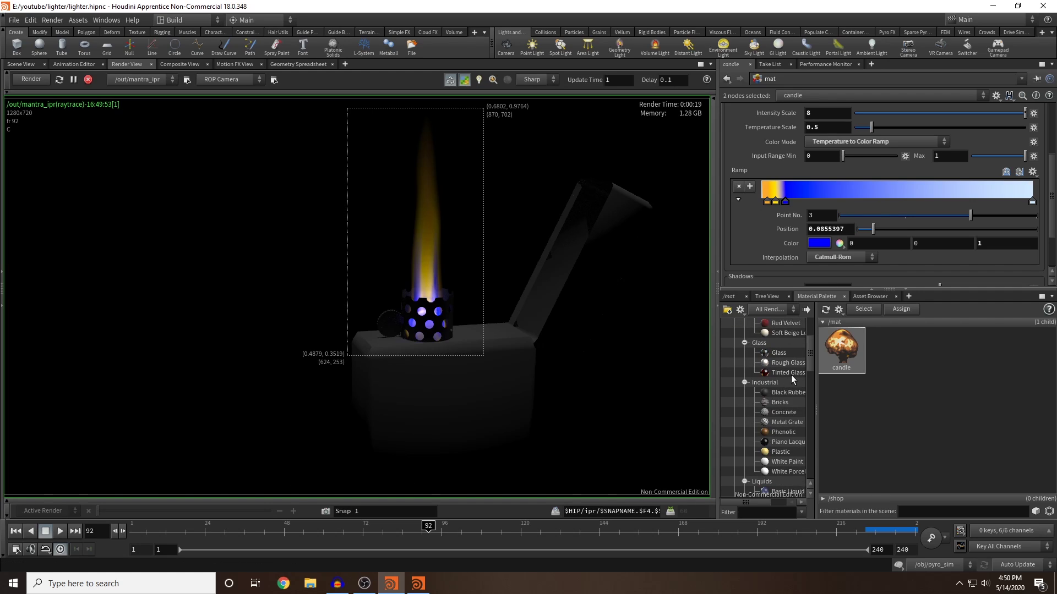
drag(812, 360, 583, 304)
click(899, 357)
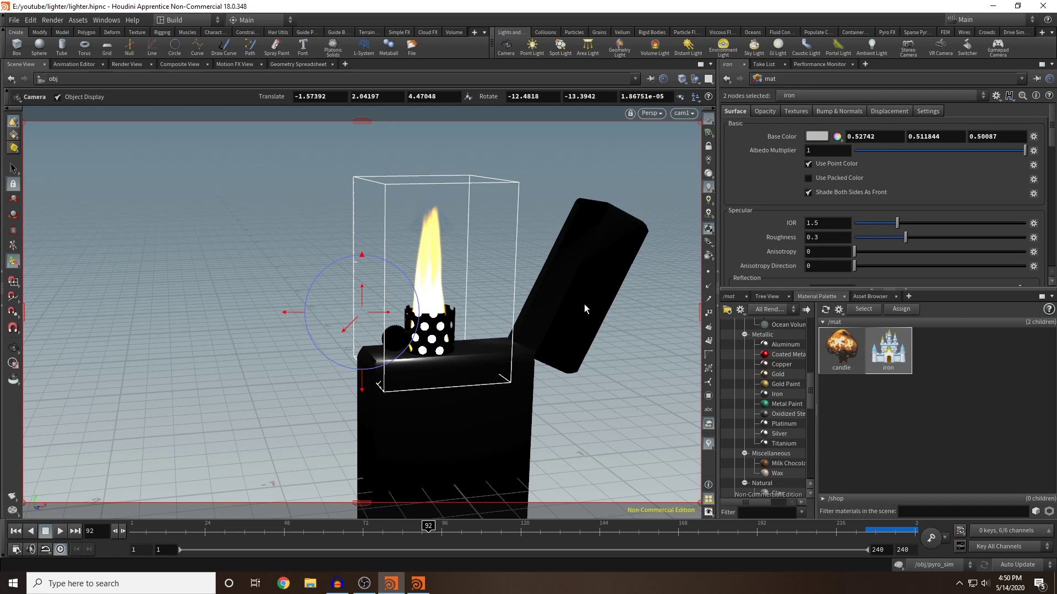
click(124, 65)
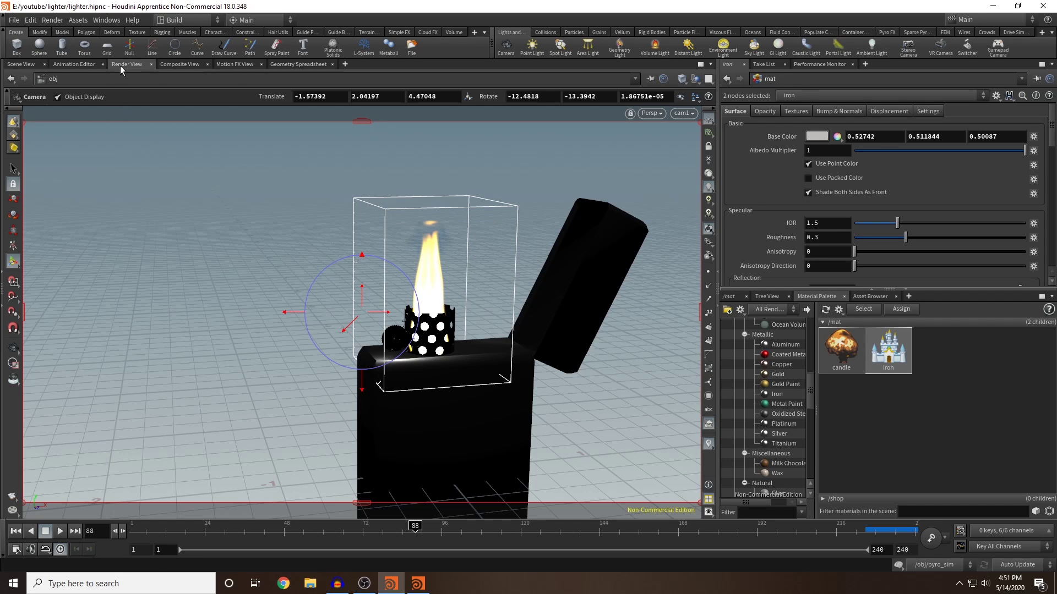
click(121, 65)
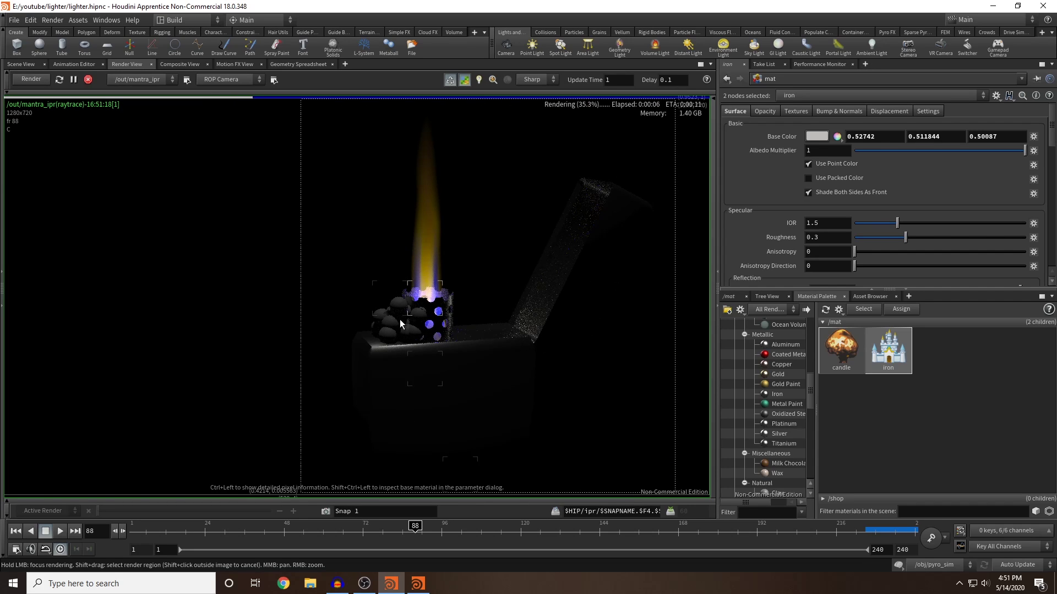
Open the network inside the sparks object and examine the popnet node's point attributes
click(734, 296)
click(782, 310)
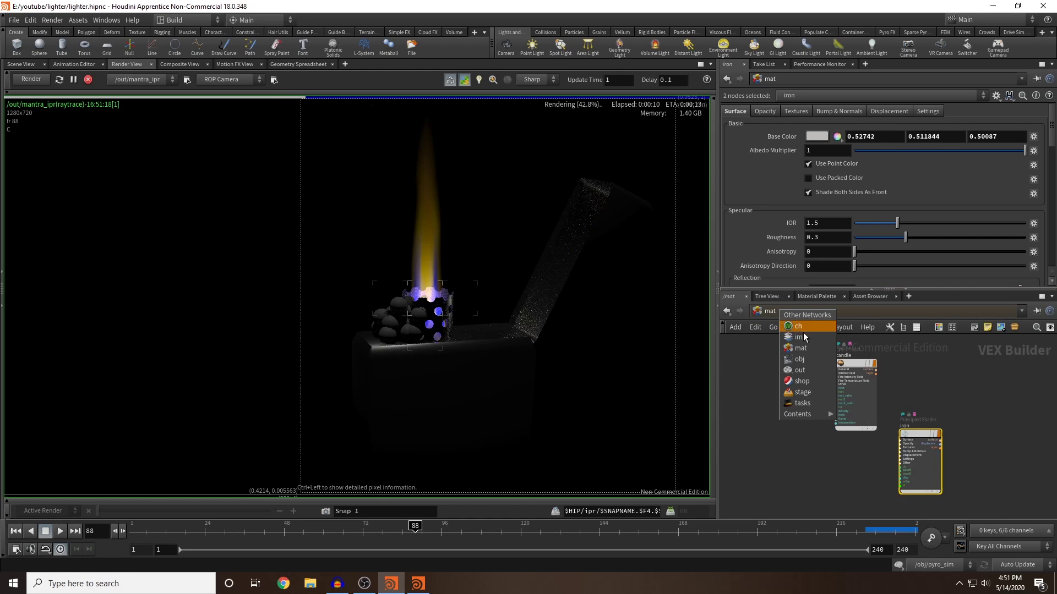
click(808, 362)
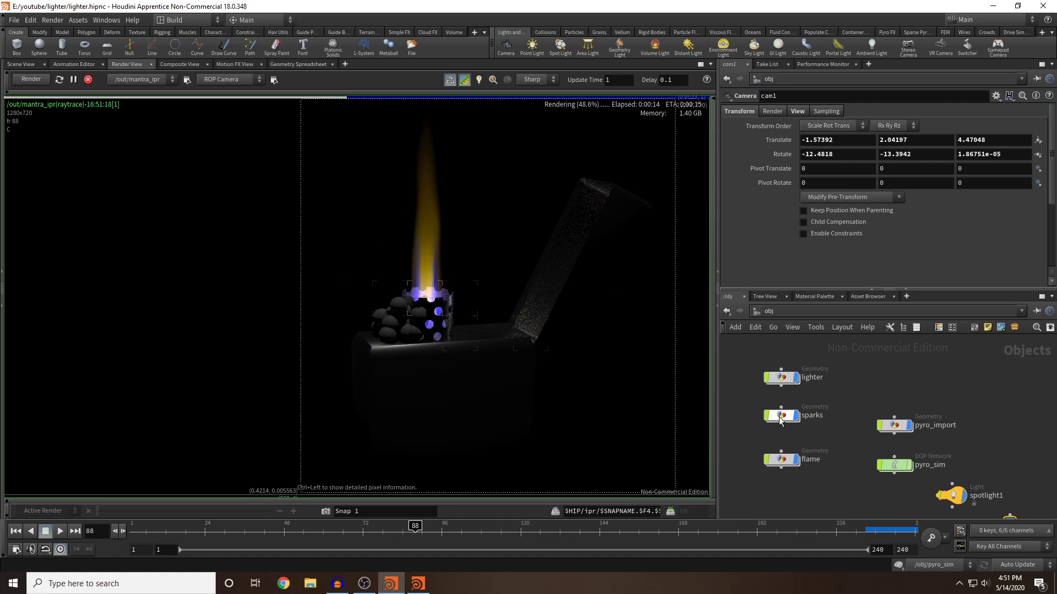
double_click(781, 417)
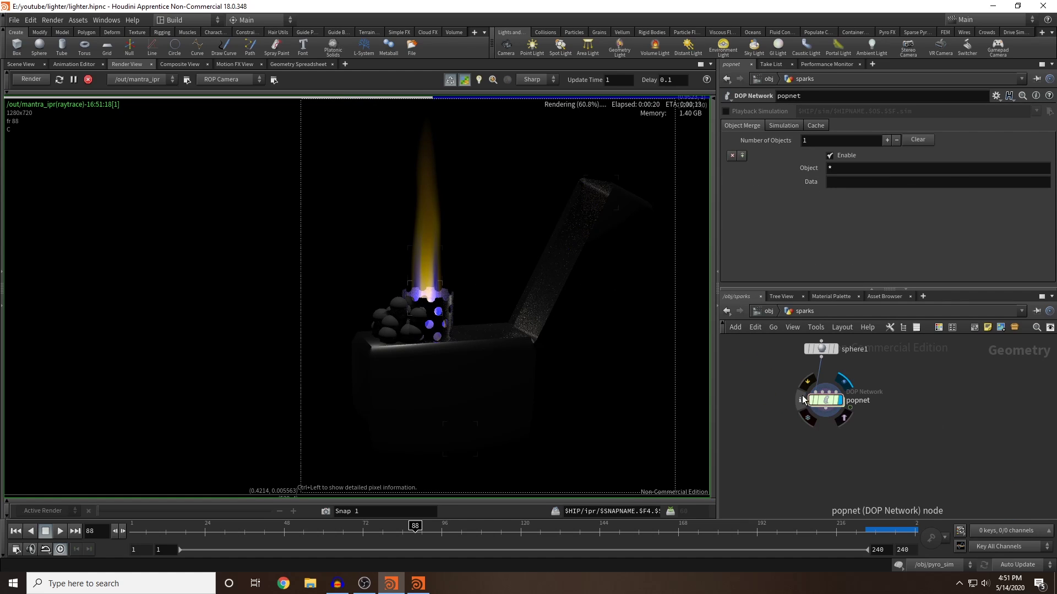
click(802, 399)
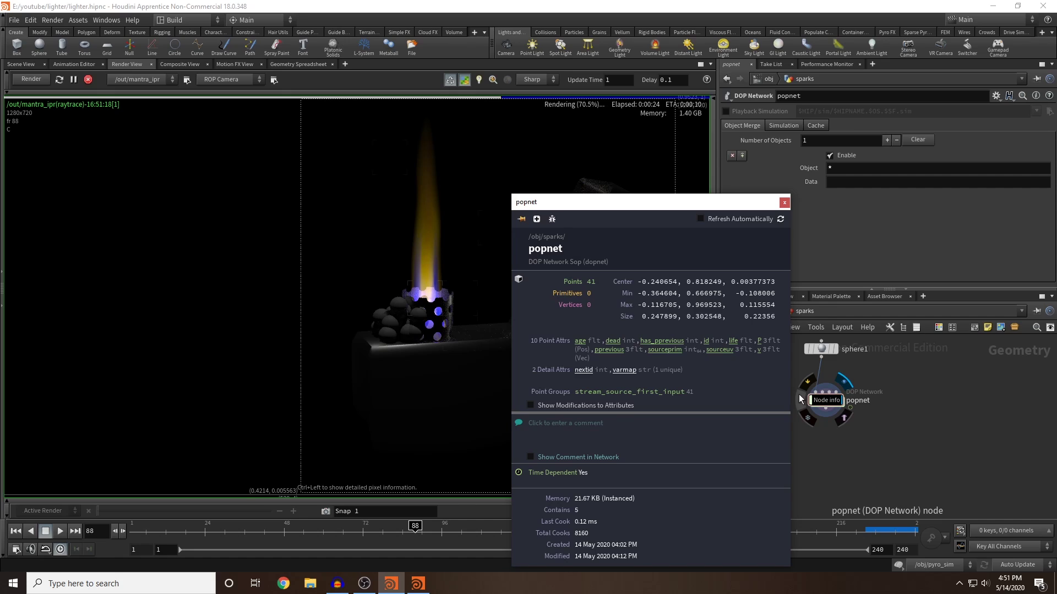
click(784, 203)
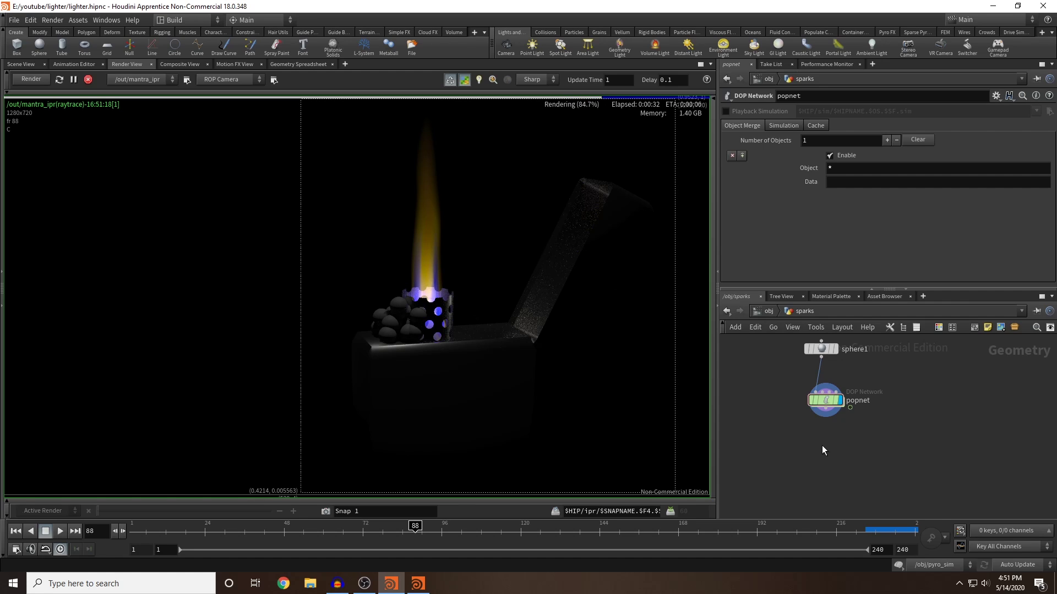
Add a Point Wrangle below popnet in the sparks network, connect it to popnet's output and make it the displayed node
key(Tab)
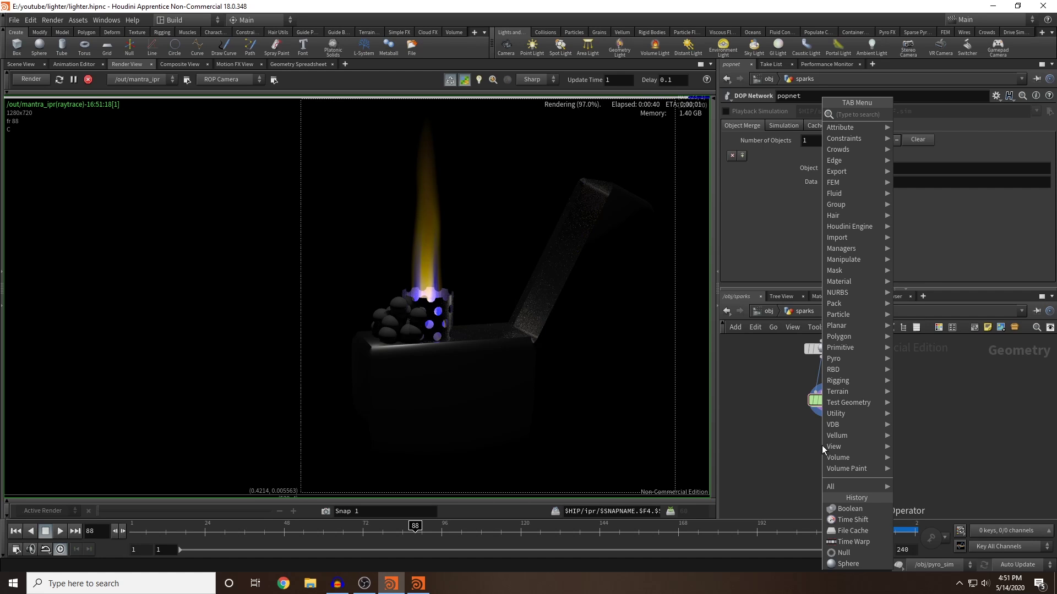
text(point wrangle)
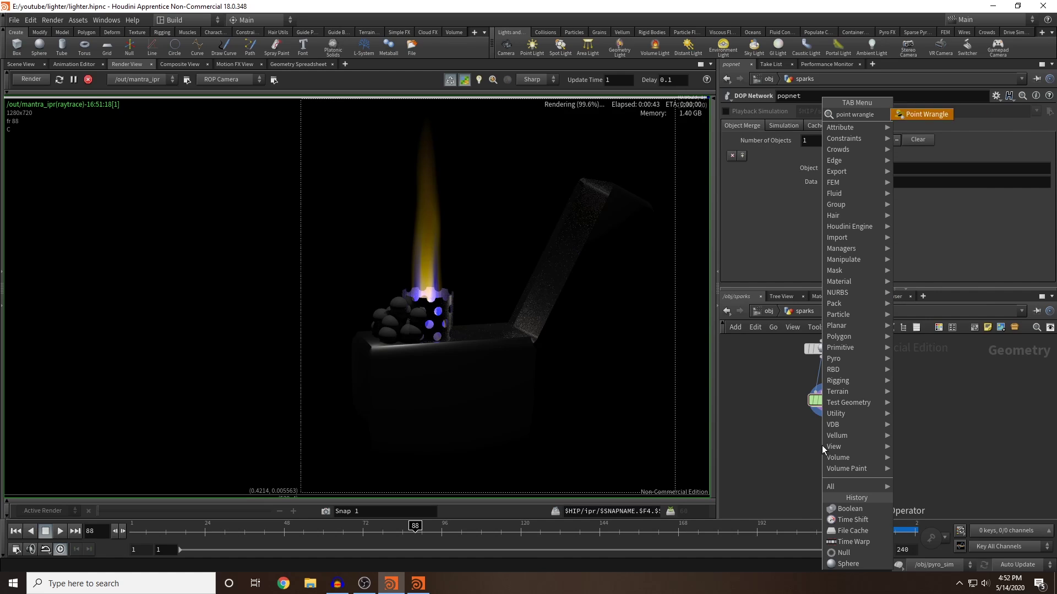
key(Return)
click(821, 445)
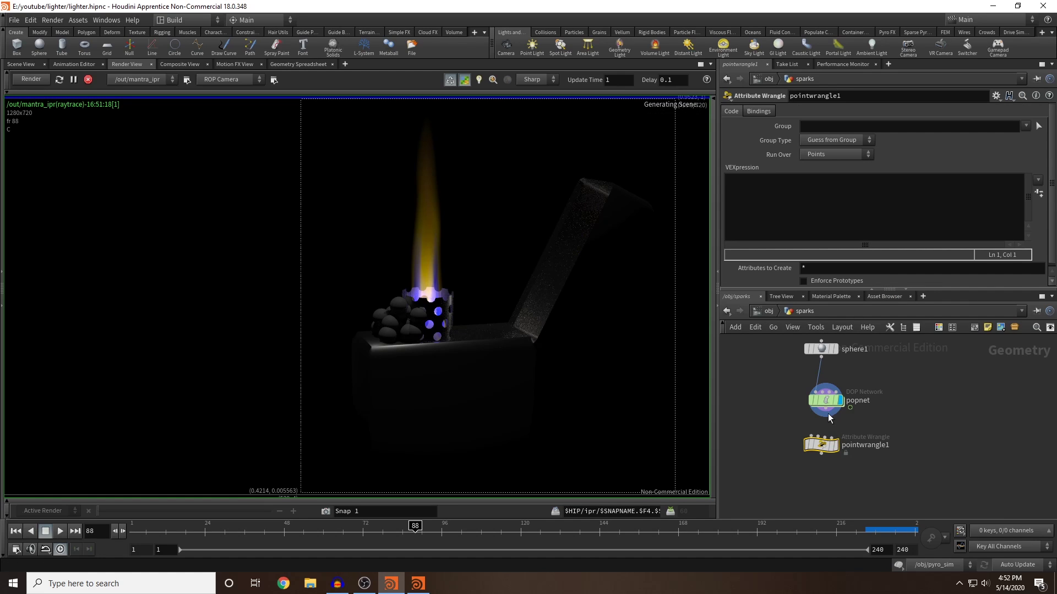
click(826, 414)
click(810, 435)
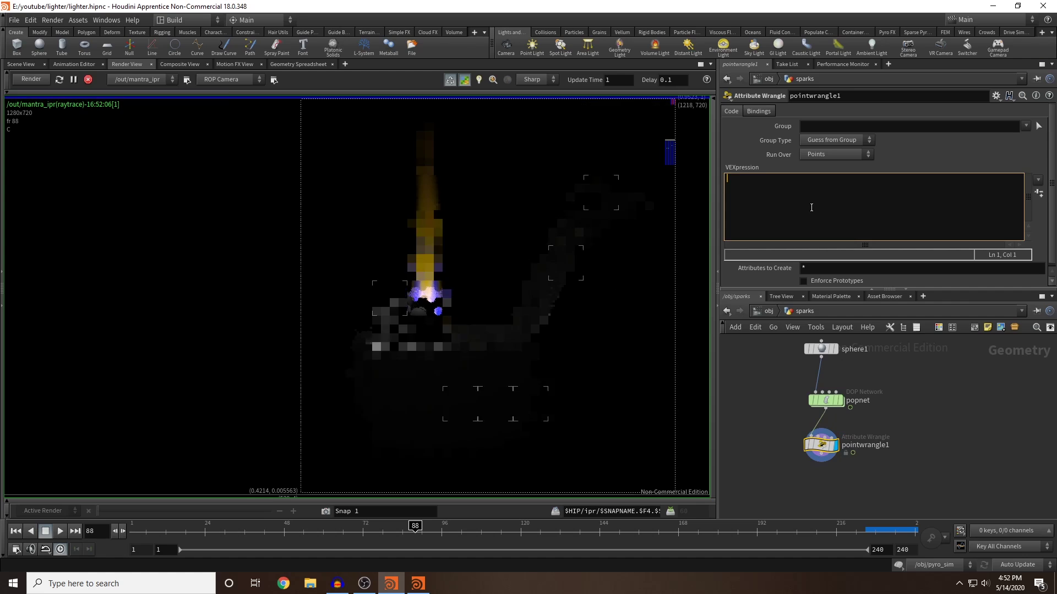
click(740, 181)
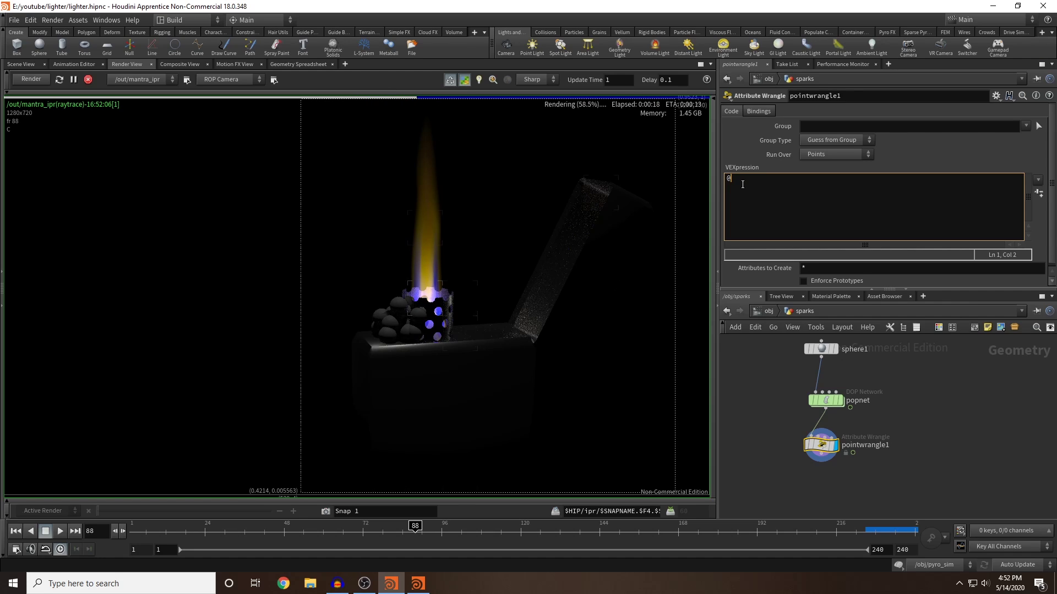
text(pscale = 0.)
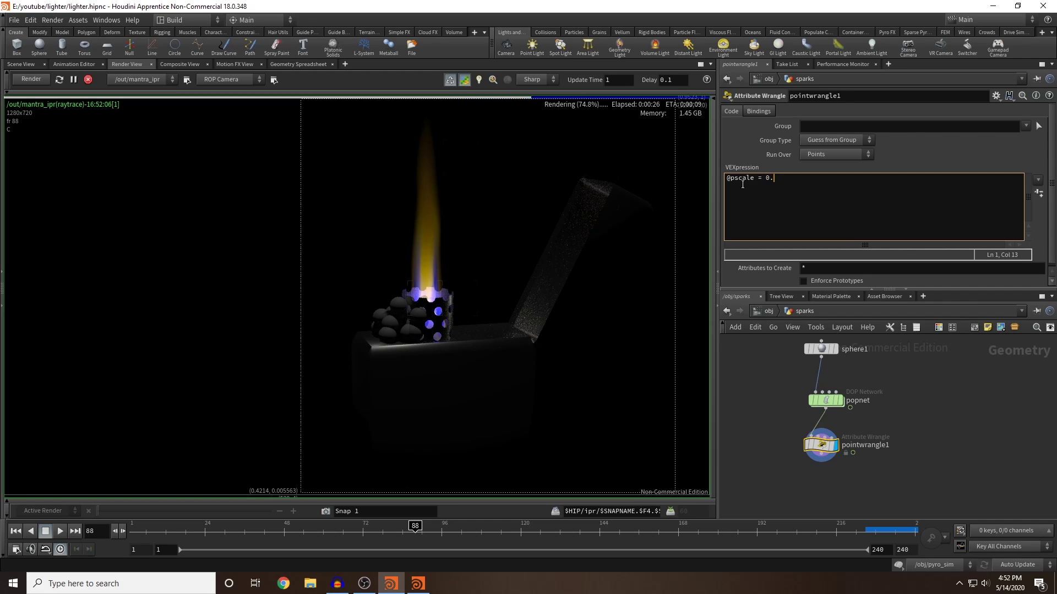
text(01;)
click(761, 384)
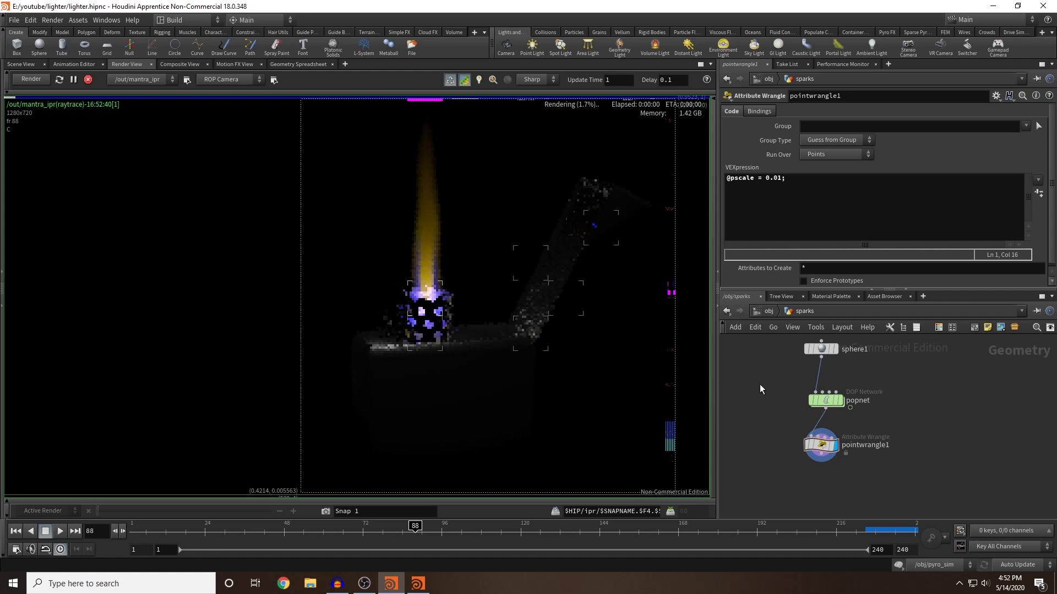
Limit the preview render to the sparks area beside the chimney and reduce the wrangle's pscale to 0.003
shift+drag(378, 299, 416, 345)
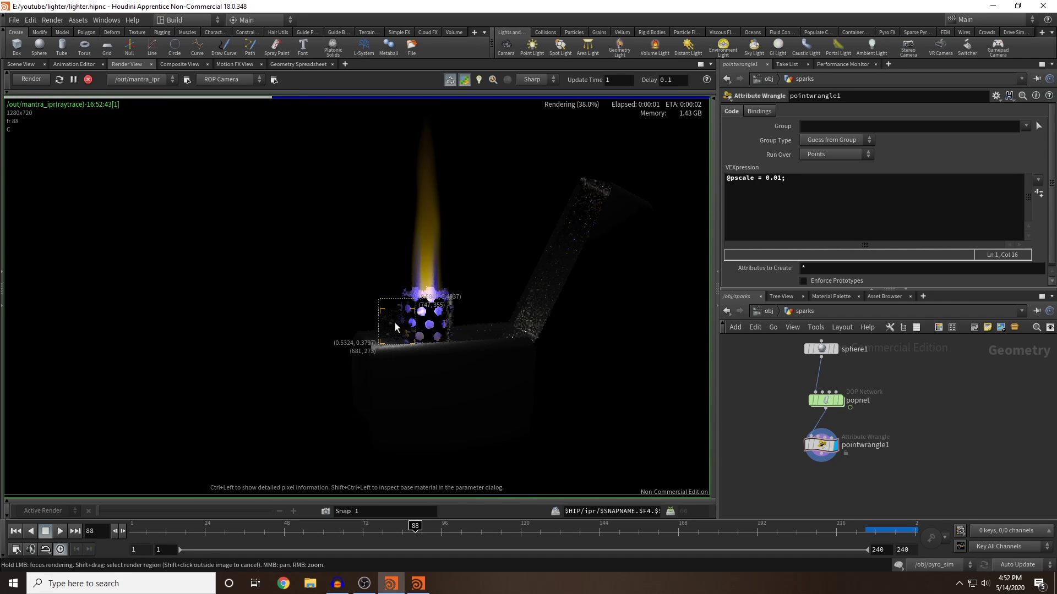
click(780, 177)
key(BackSpace)
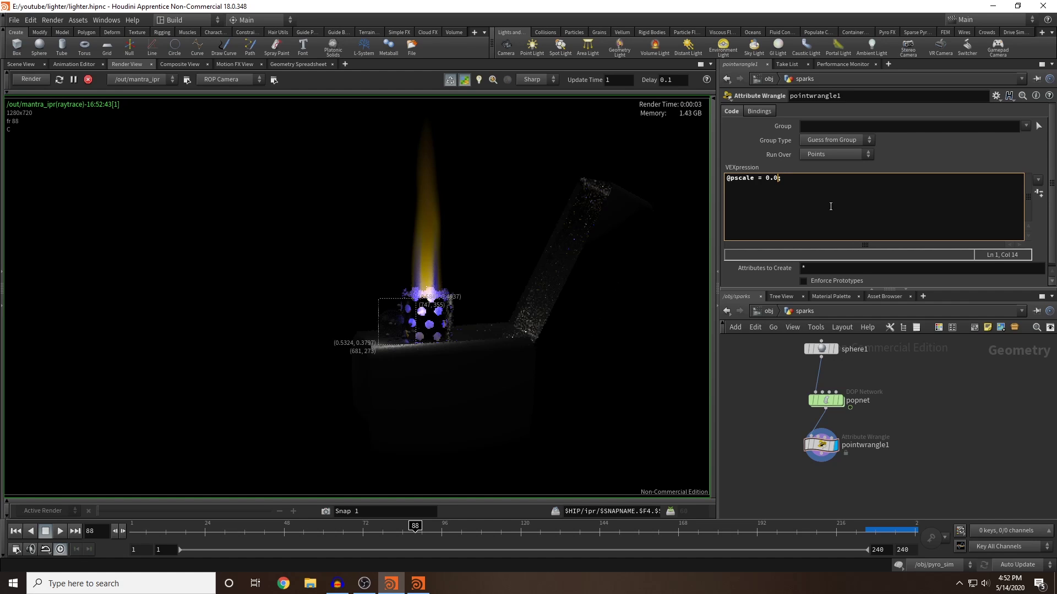
text(03)
click(762, 365)
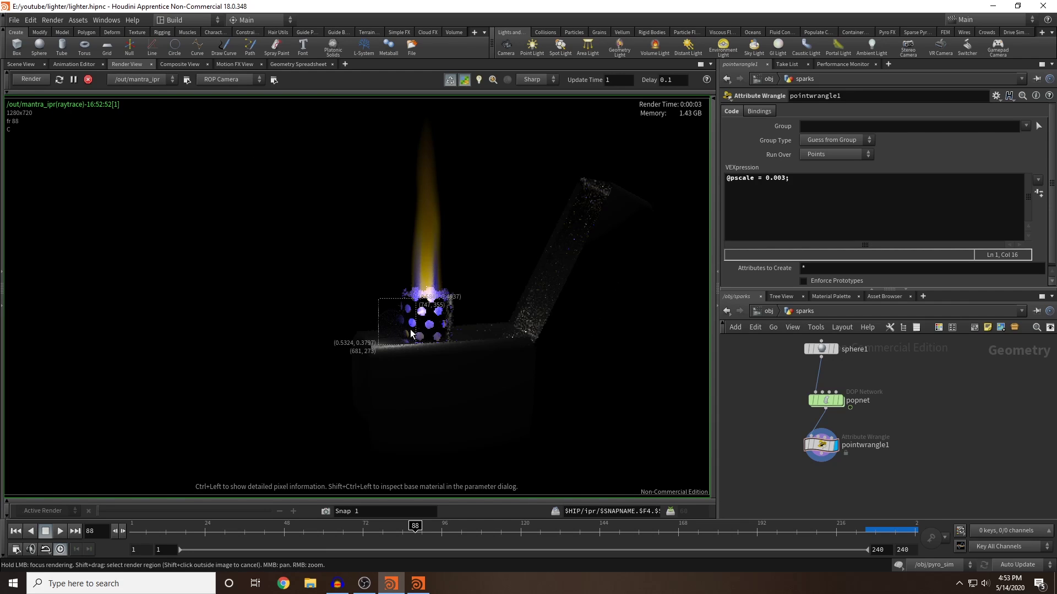
Add the Glow utility material from the material gallery to the scene's /mat materials
click(830, 296)
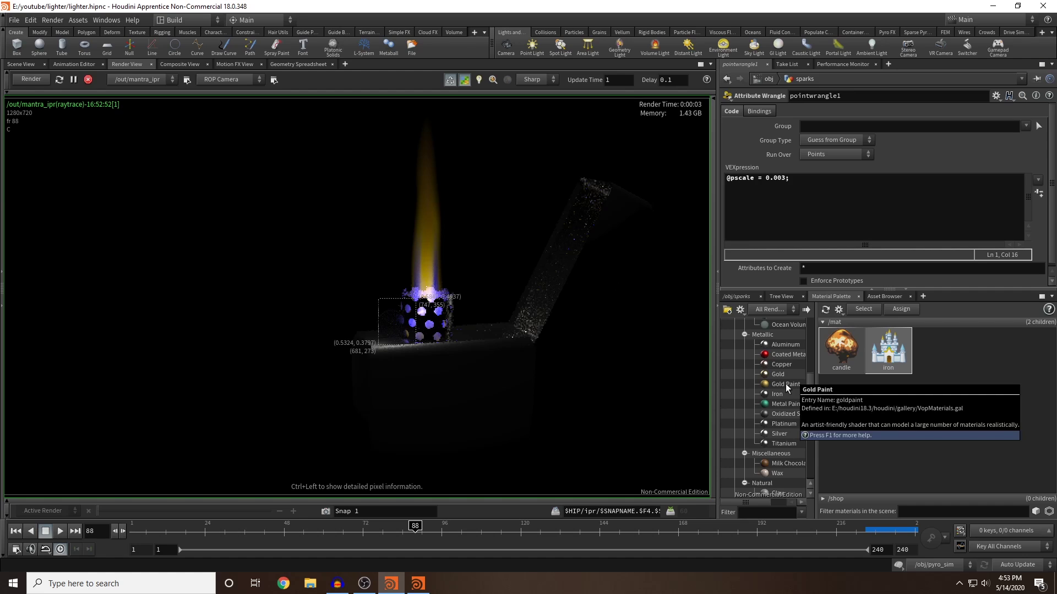
scroll(782, 388, down, 10)
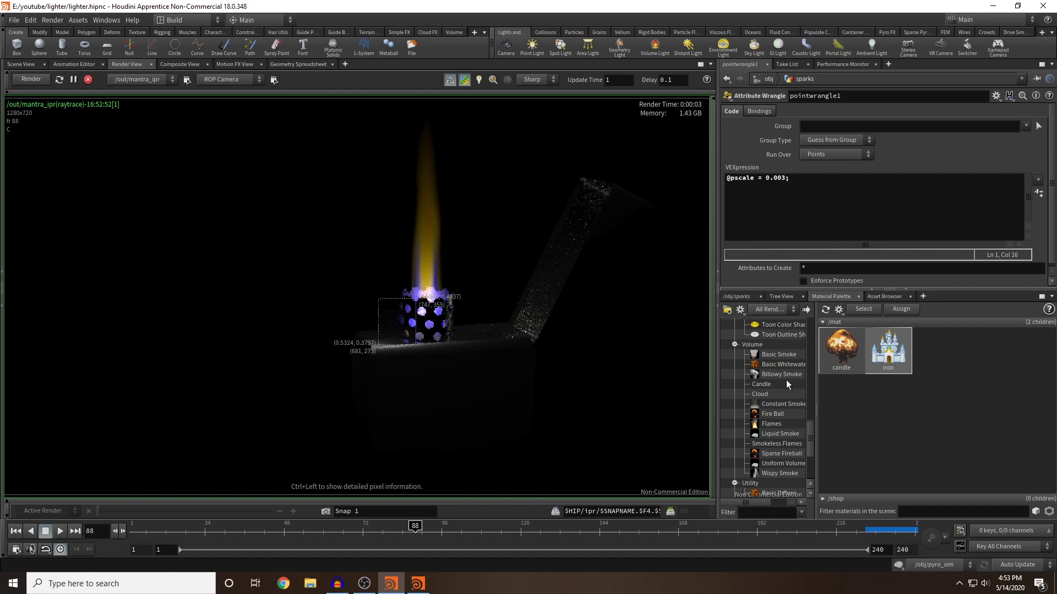
scroll(786, 380, down, 6)
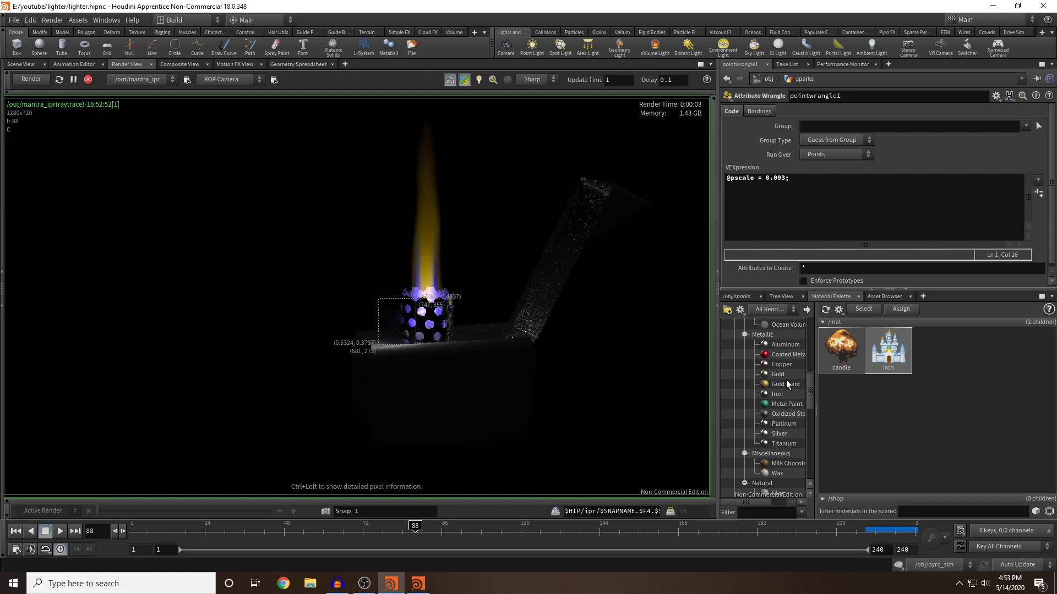
drag(800, 411, 976, 394)
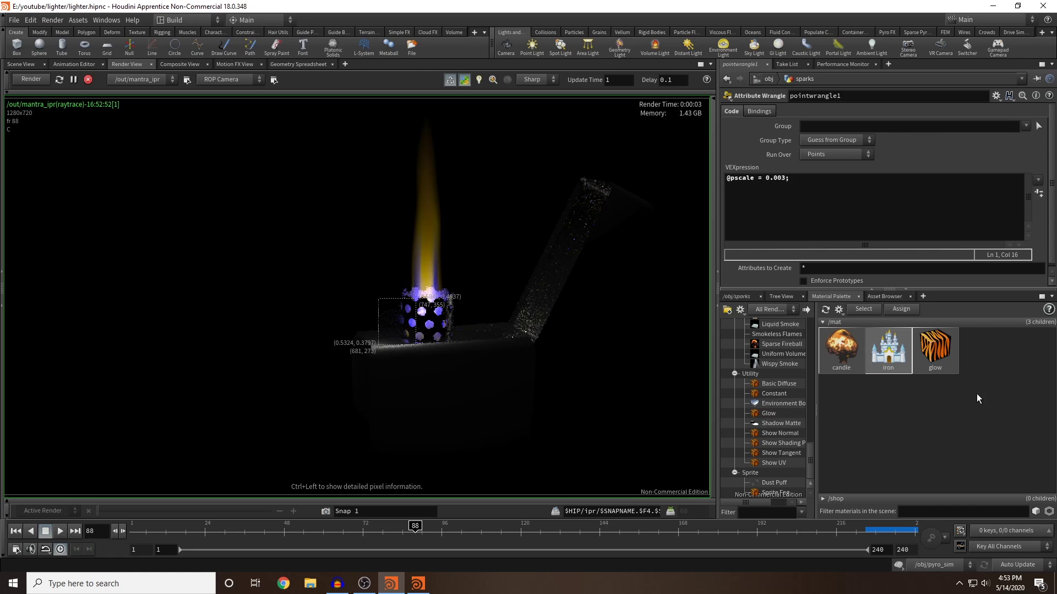
Assign the material /mat/glow to the sparks object at object level
click(737, 296)
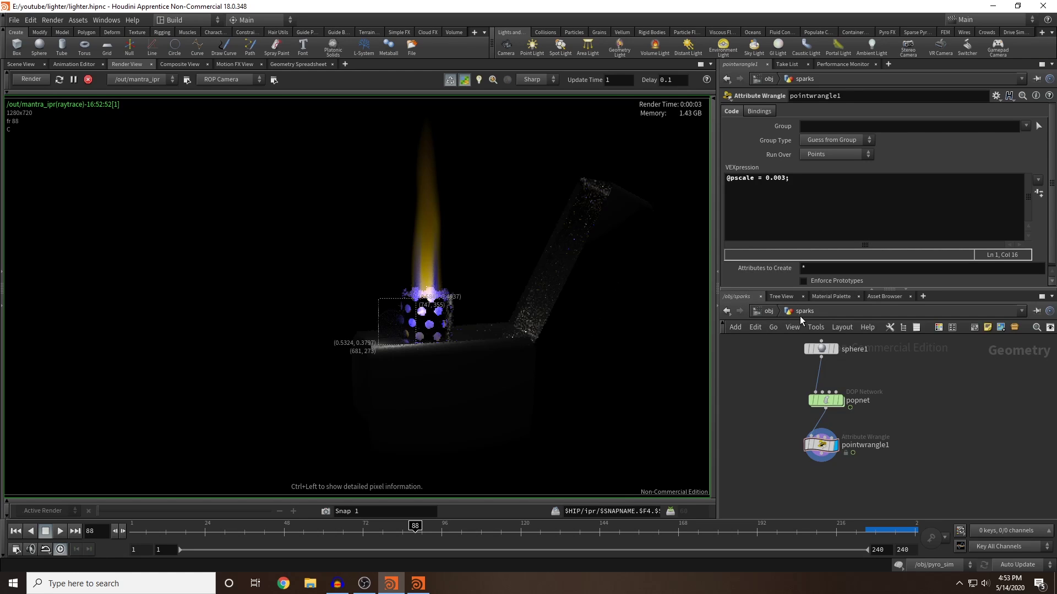
click(764, 312)
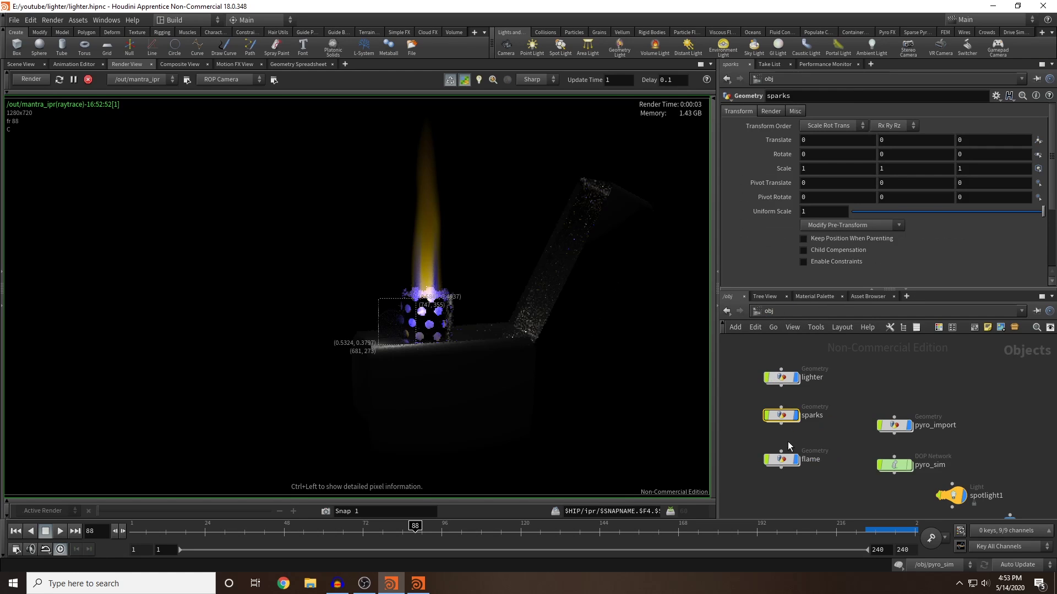
click(771, 111)
click(1038, 126)
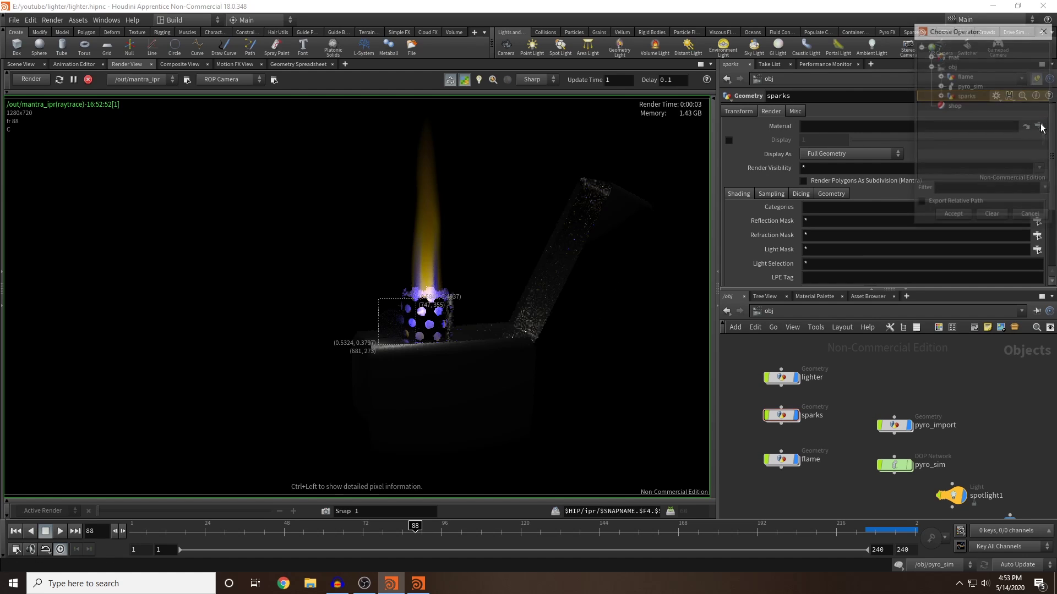
click(930, 56)
click(963, 75)
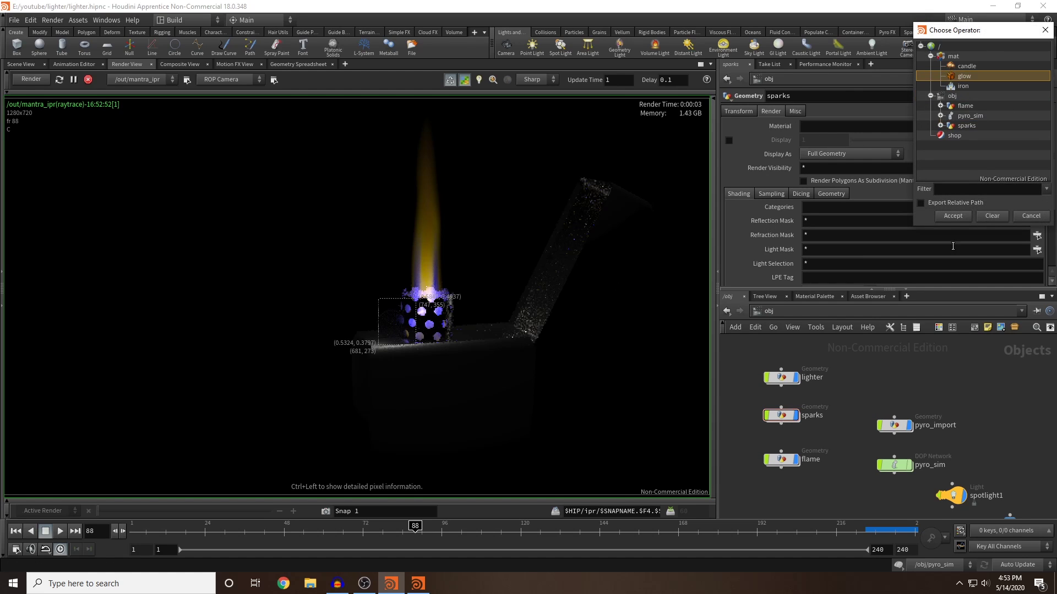
click(953, 215)
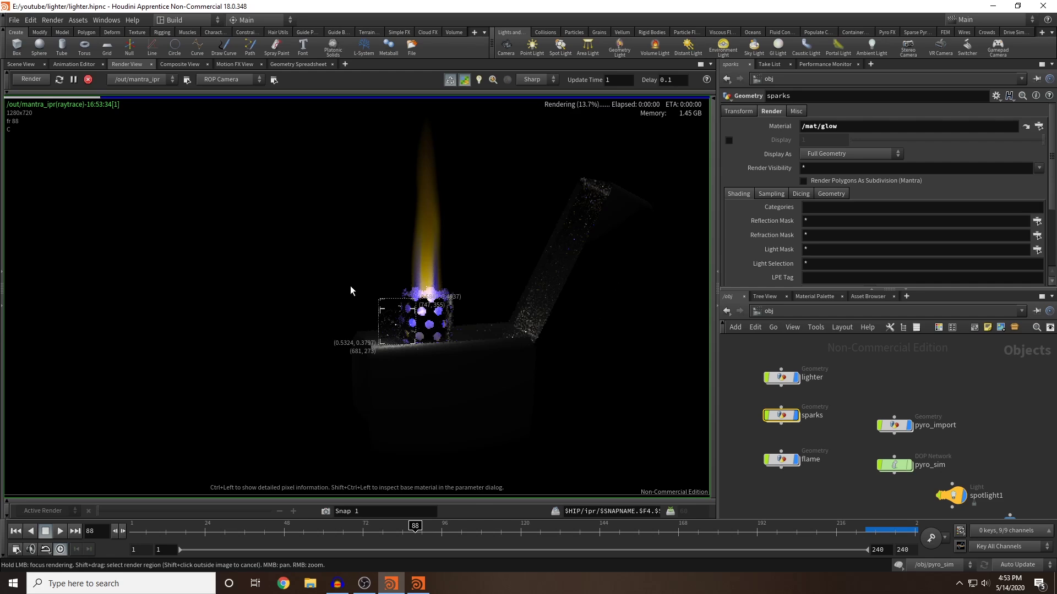
Set the glow material's emission to 10 and its glow color to orange
click(813, 296)
click(936, 352)
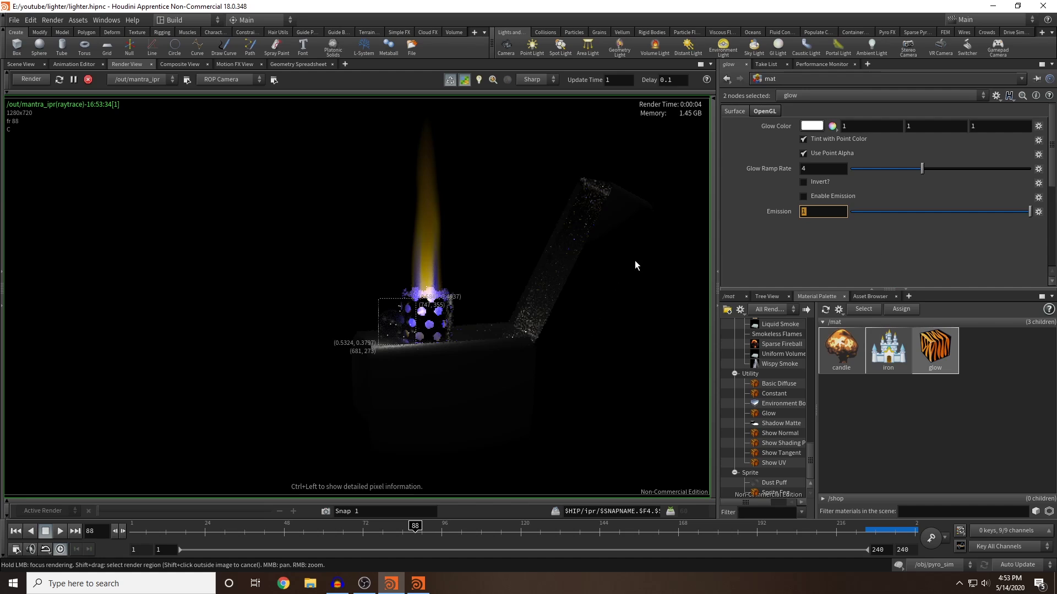
text(0)
key(Return)
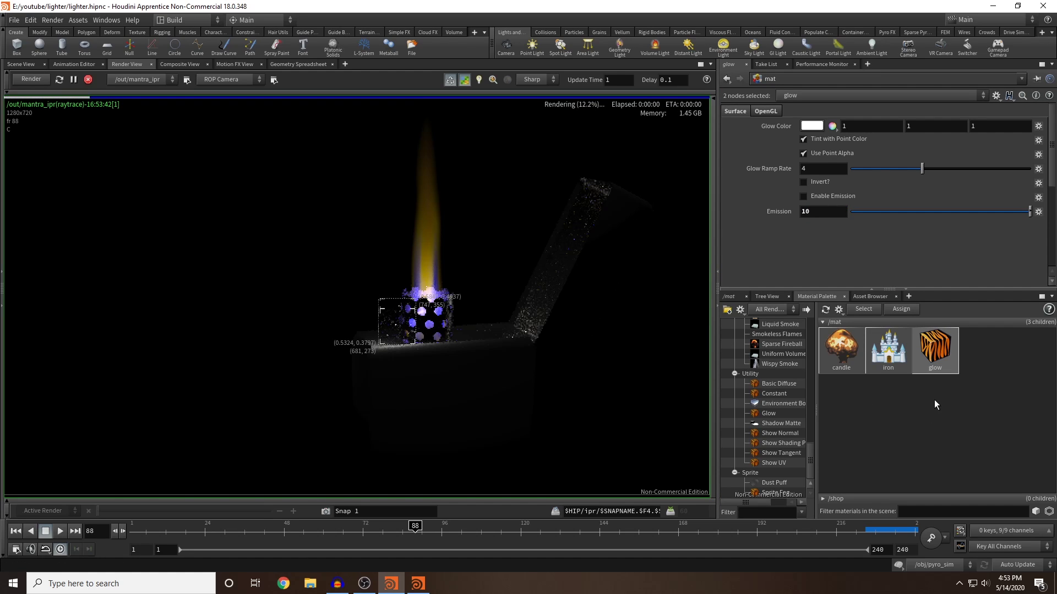
click(811, 126)
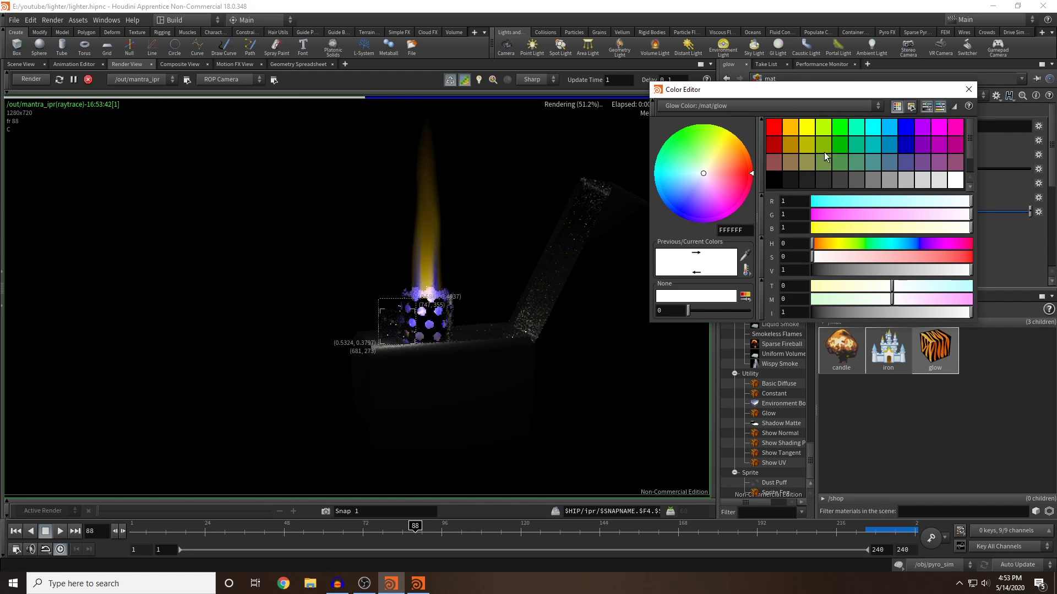
click(831, 227)
click(794, 123)
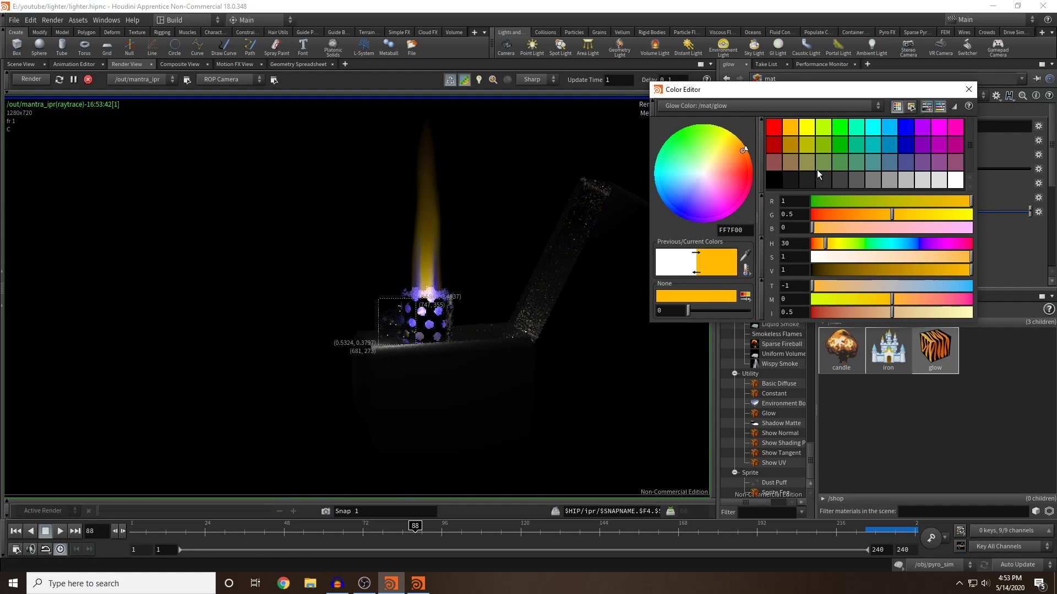
click(930, 214)
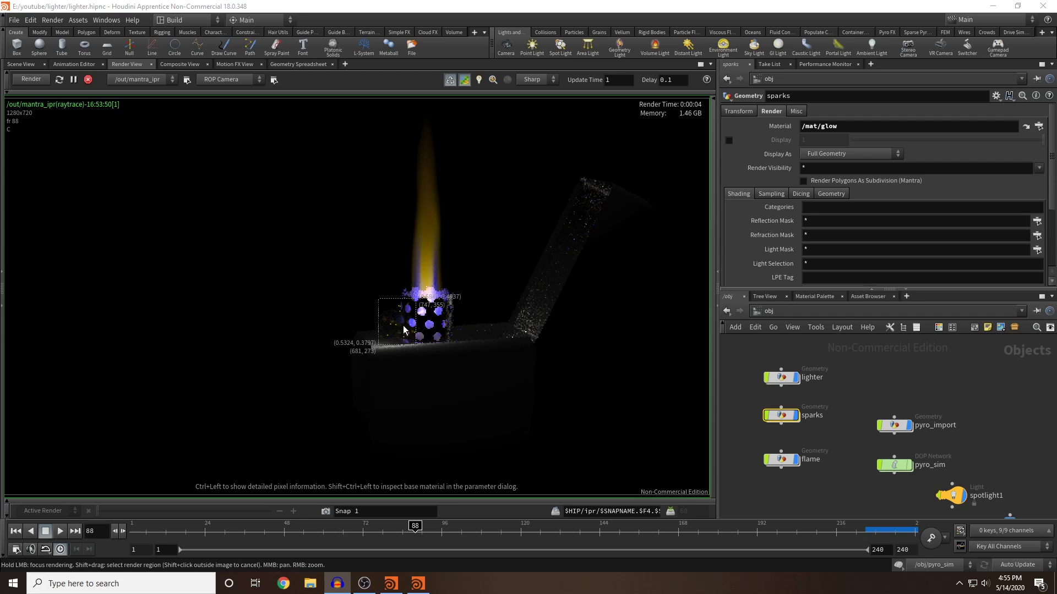
Set the sparks object's geometry velocity blur to Velocity Blur
click(780, 194)
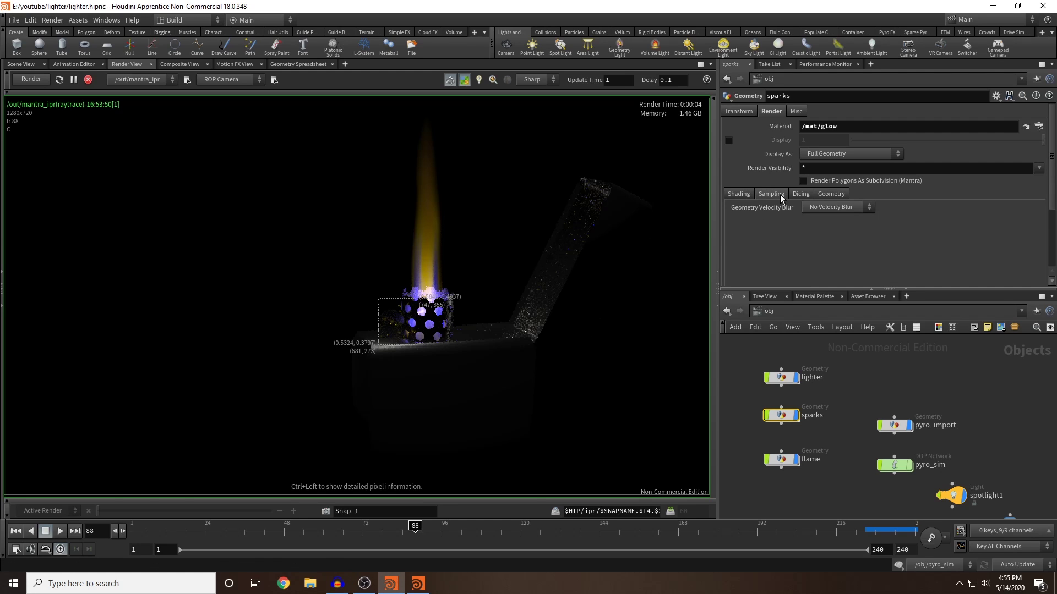
click(828, 208)
click(837, 228)
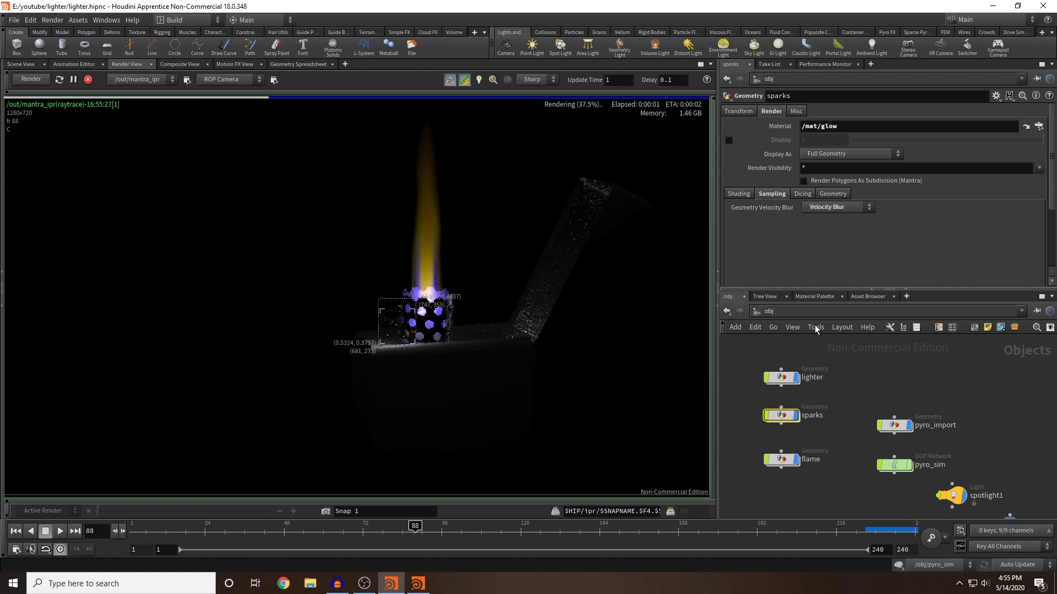
Allow motion blur in the mantra_ipr render node and advance the preview render to frame 89
click(807, 313)
click(825, 375)
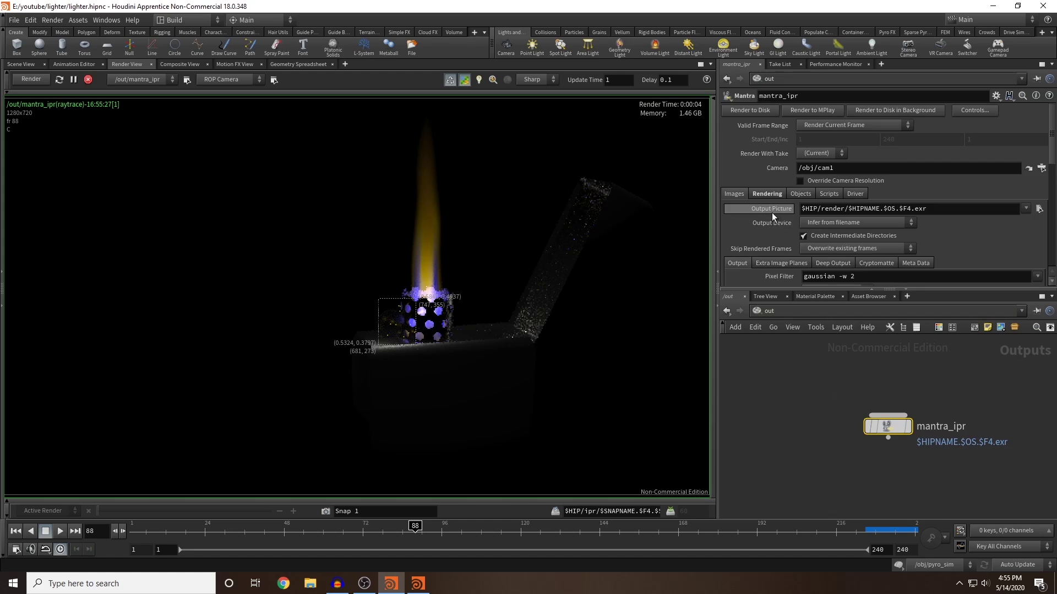
click(774, 194)
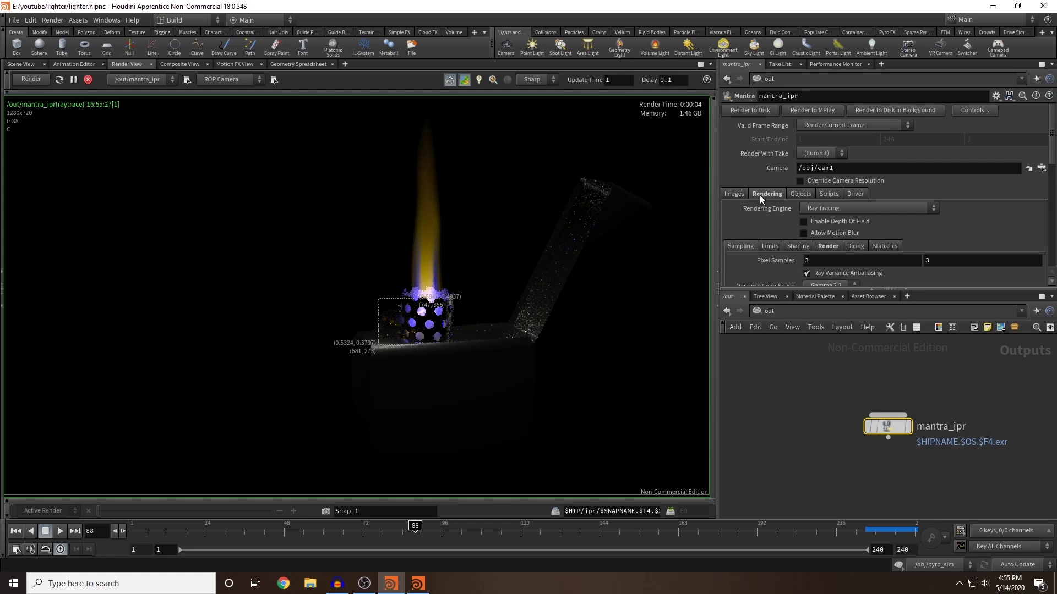
click(804, 232)
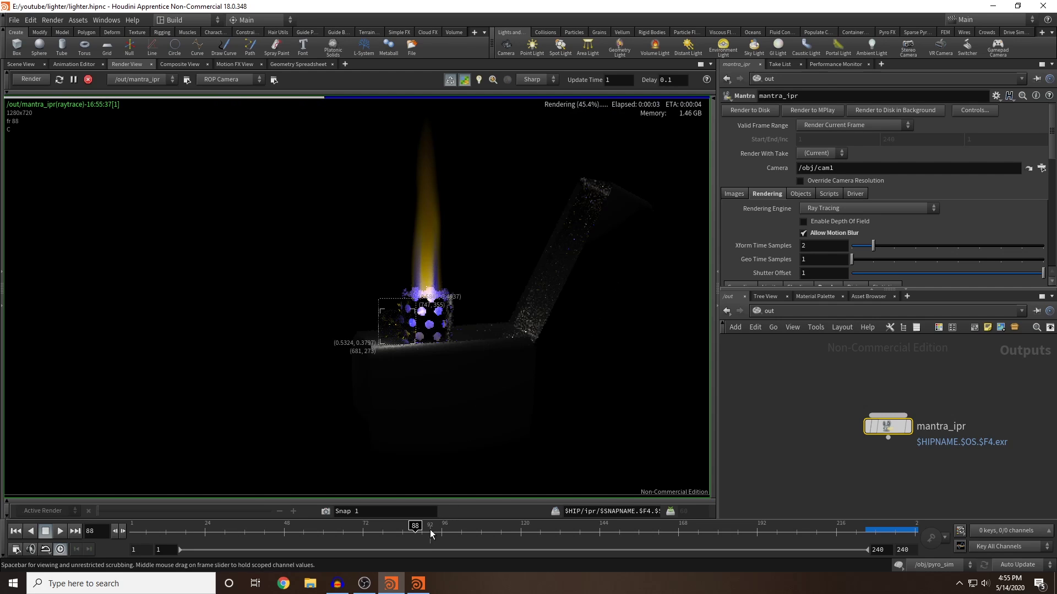
click(122, 531)
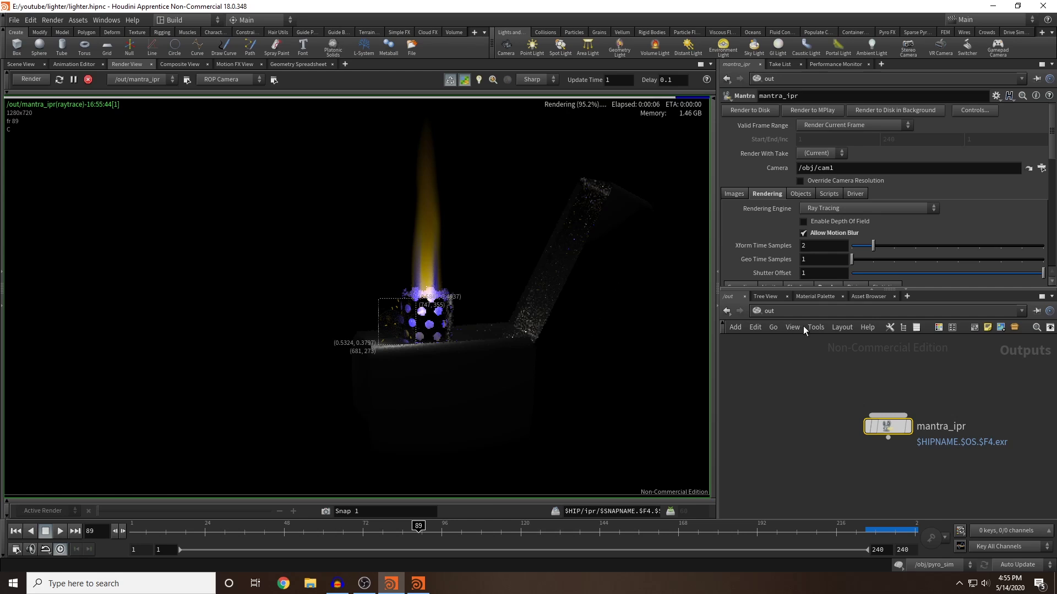
Enable emission on the glow material and shift its glow color to a deeper orange with green at about 0.536
click(815, 296)
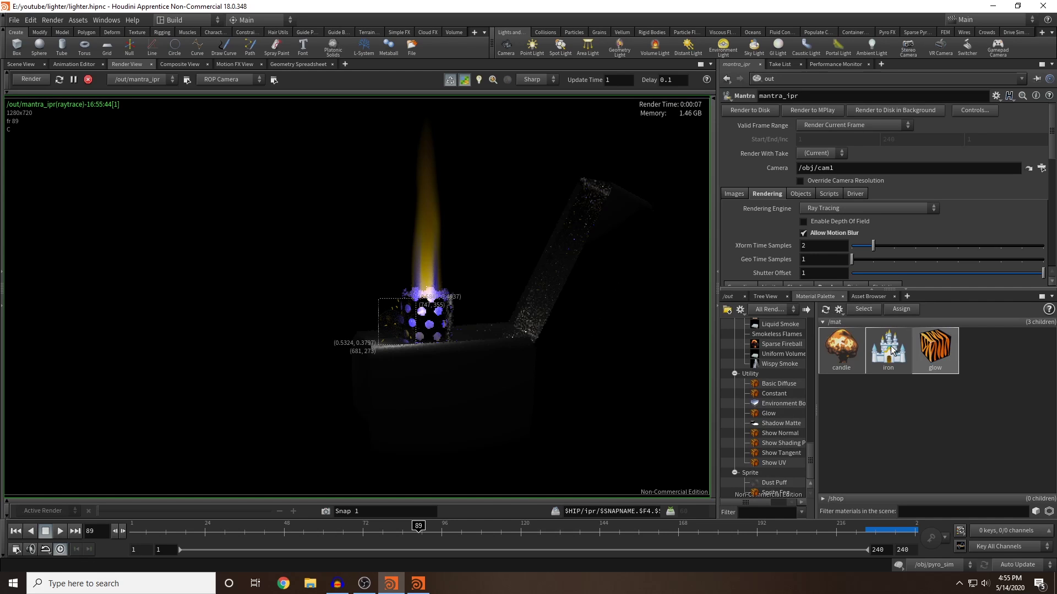
click(935, 350)
click(823, 211)
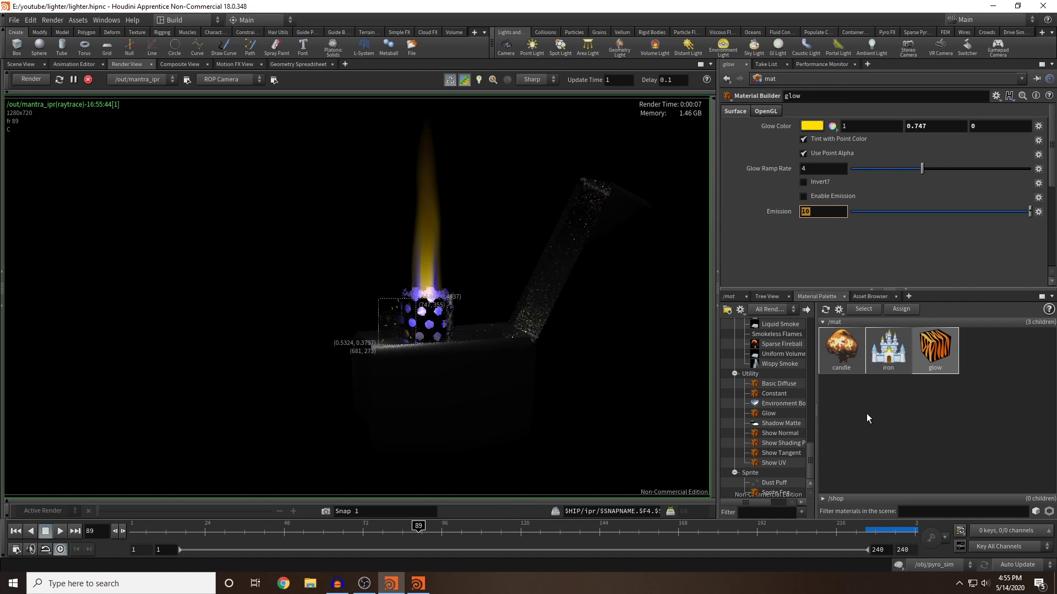
click(804, 212)
click(803, 196)
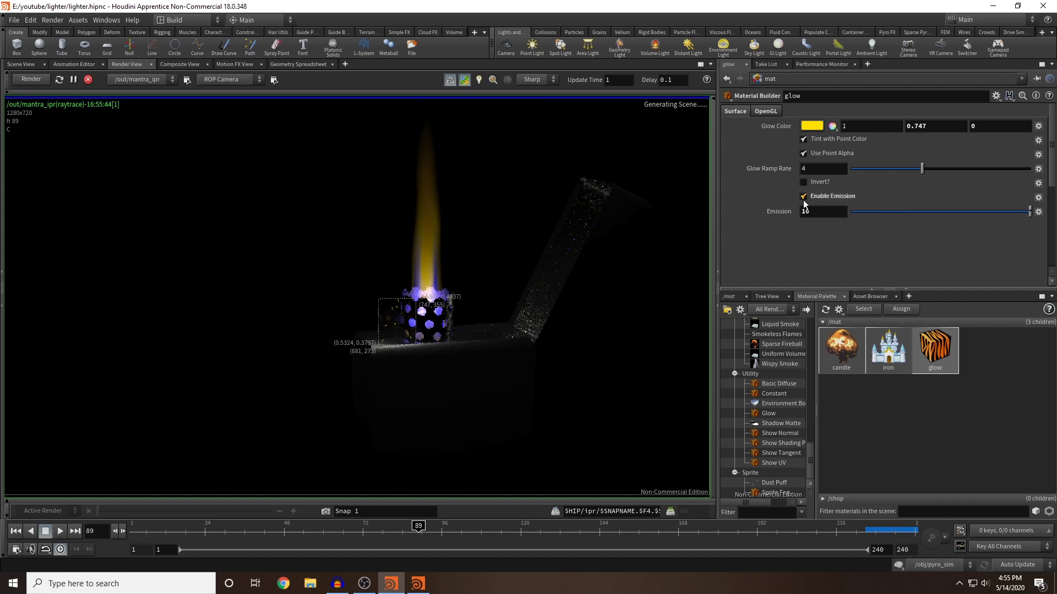
click(817, 127)
click(897, 218)
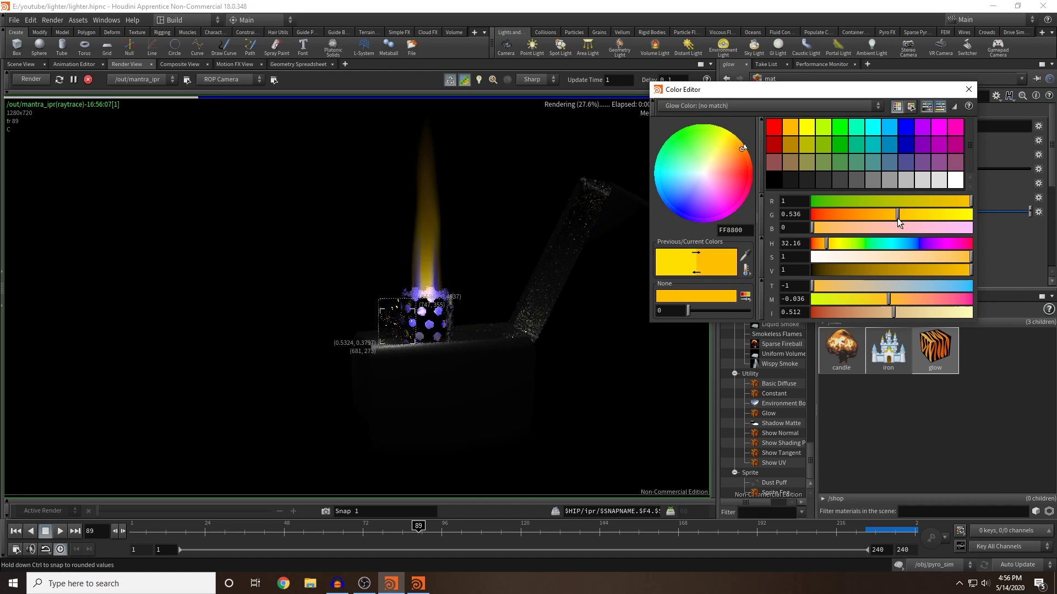
click(968, 89)
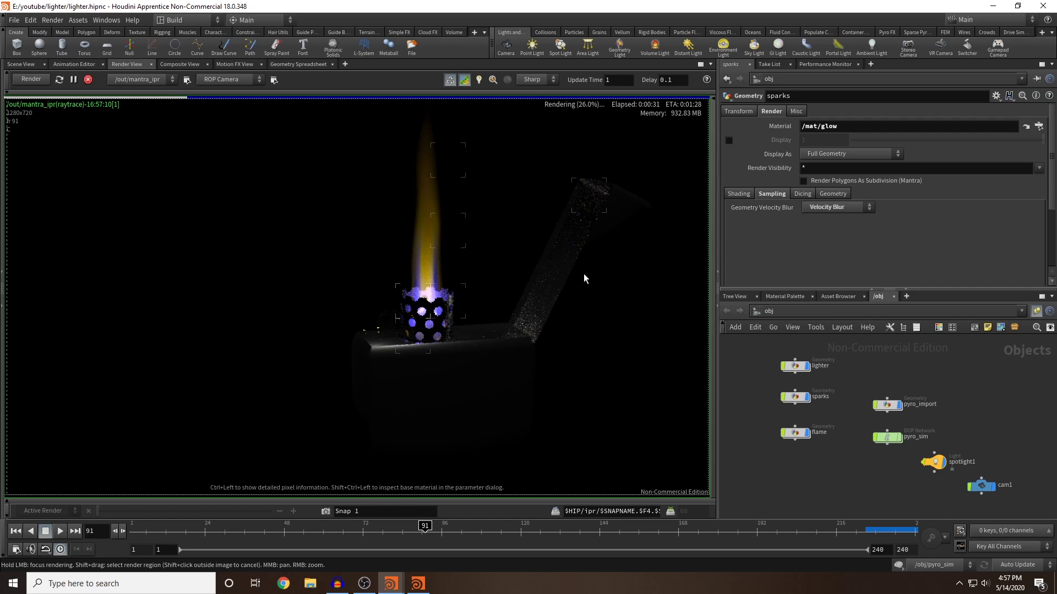
Set the light intensity of spotlight1 to 0.1 while previewing the render
click(27, 66)
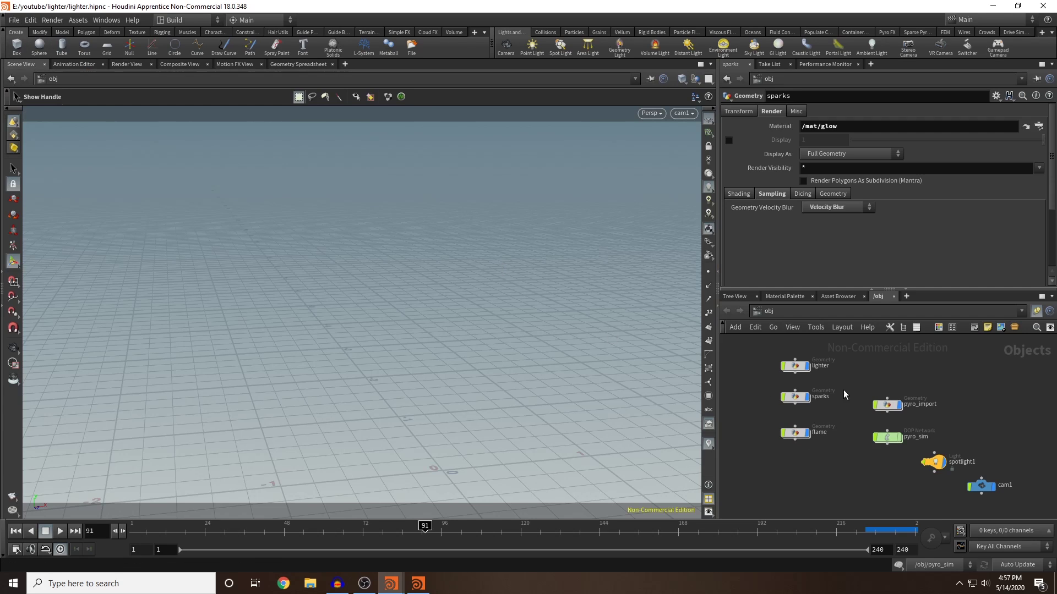
click(930, 461)
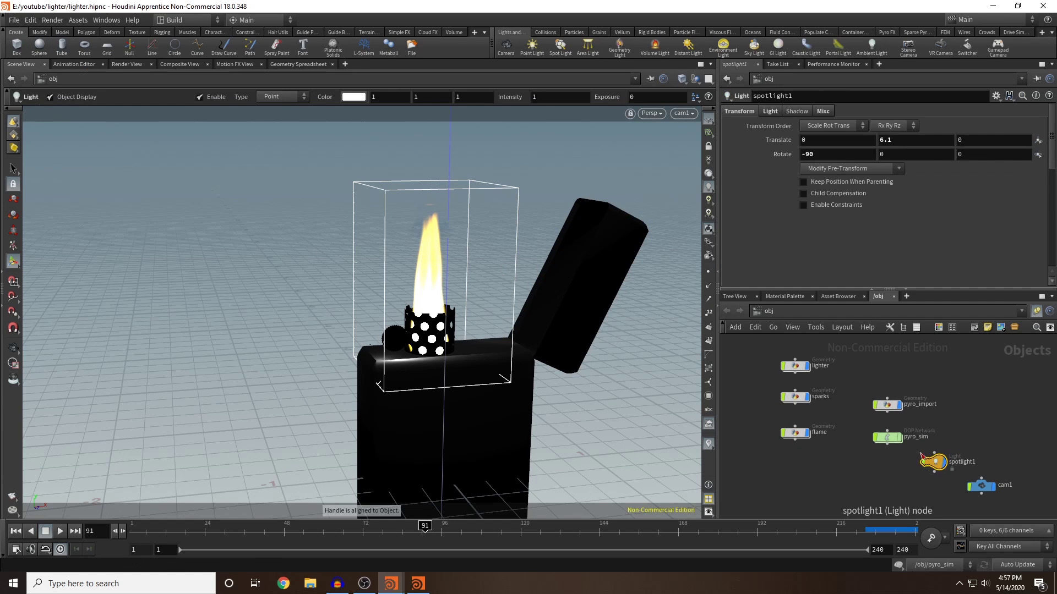
click(127, 64)
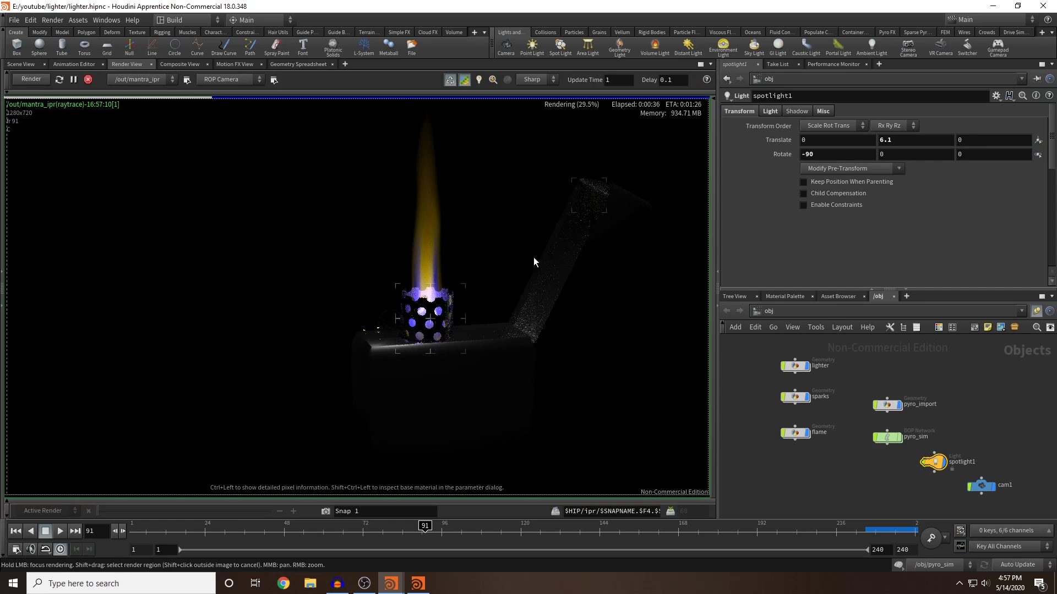
click(766, 111)
click(821, 177)
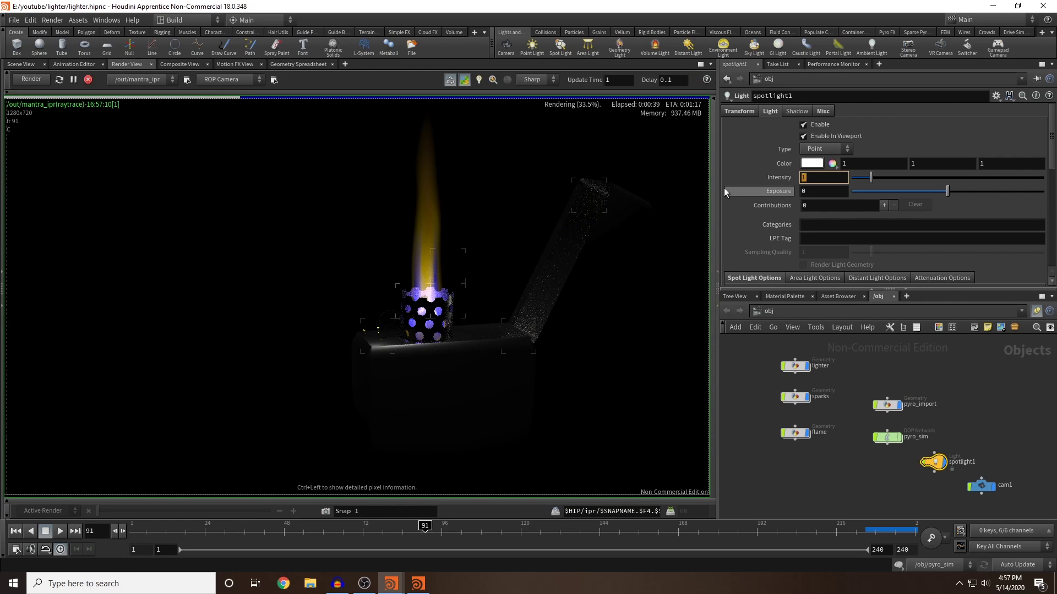
mouse_move(724, 191)
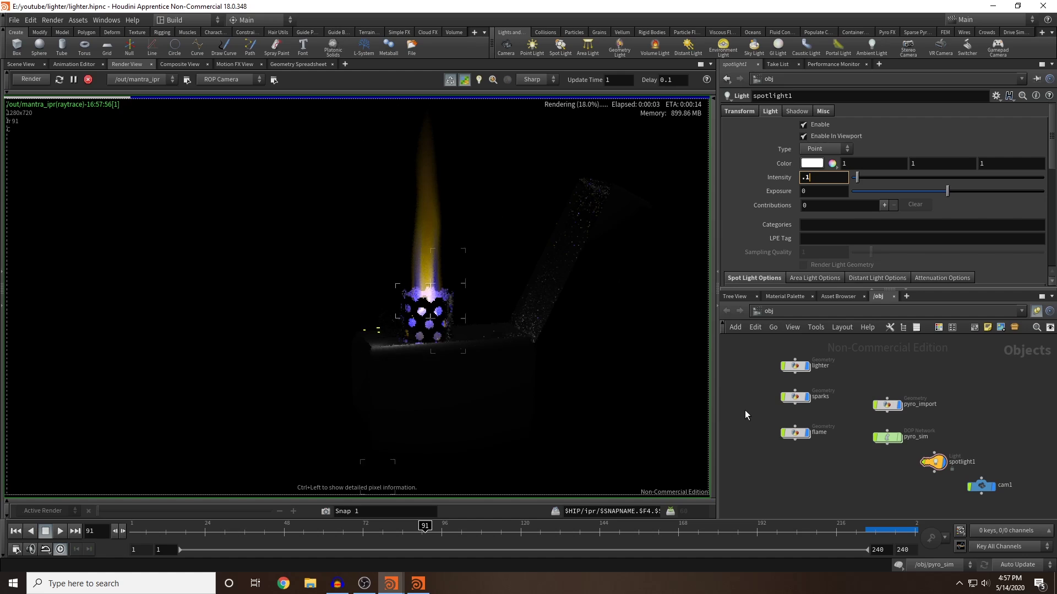
text(.1)
key(Return)
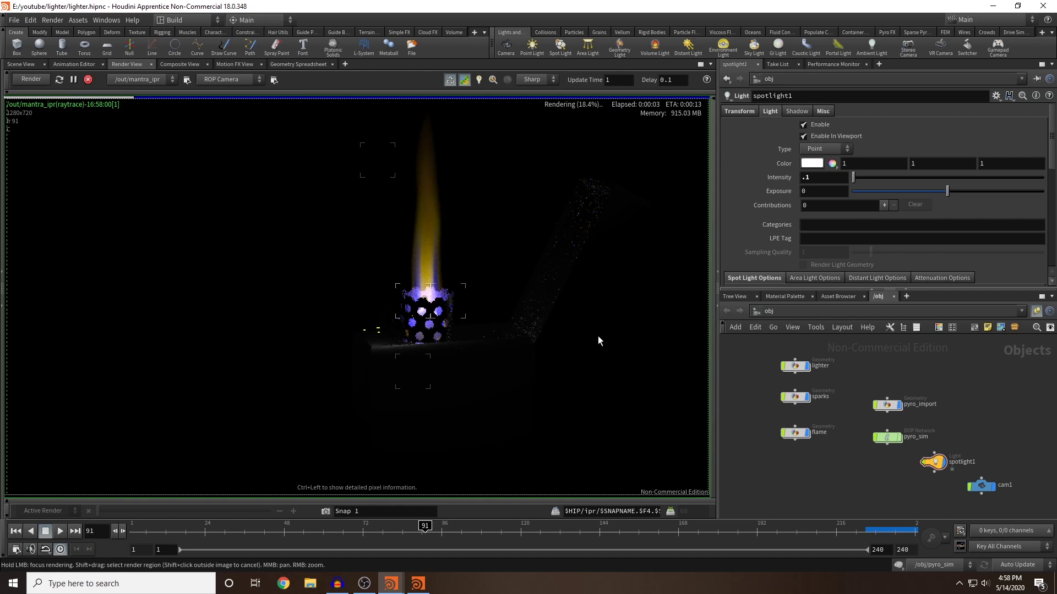
Reframe cam1 at translate -2.3446, 2.21079, 5.07095 and rotate -13.313, -24.0687, 2.57685, undoing the surplus moves, and preview the render
click(21, 65)
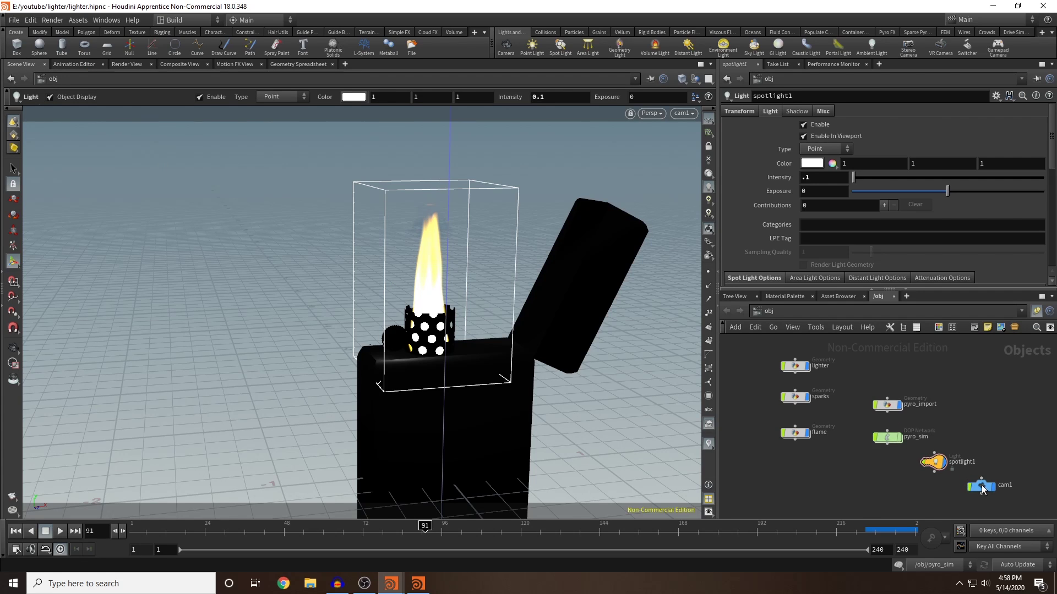
click(982, 488)
drag(384, 313, 426, 313)
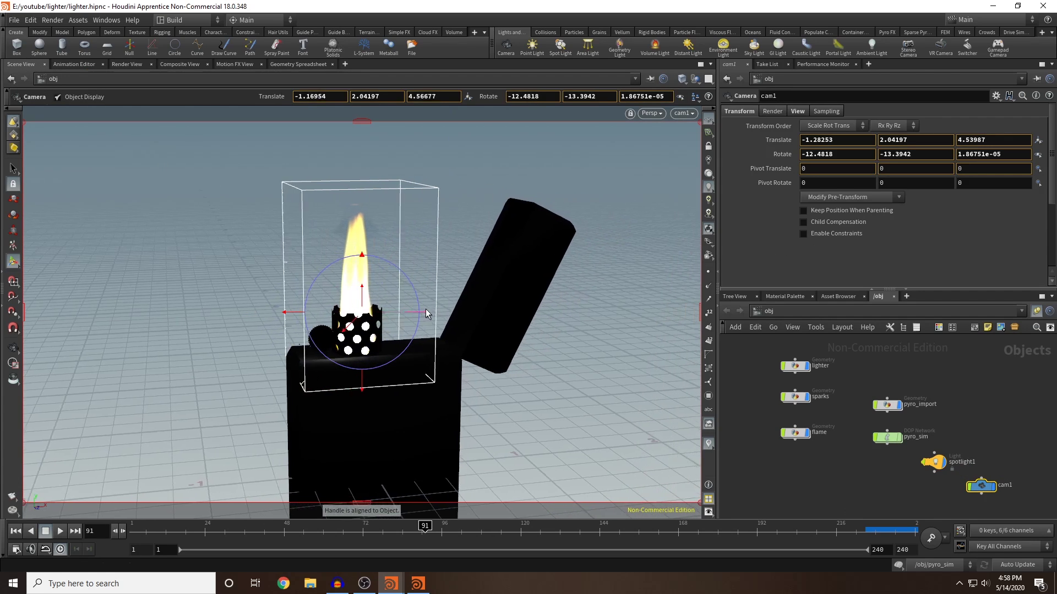
key(ctrl+z)
key(ctrl+z)
key(ctrl+z)
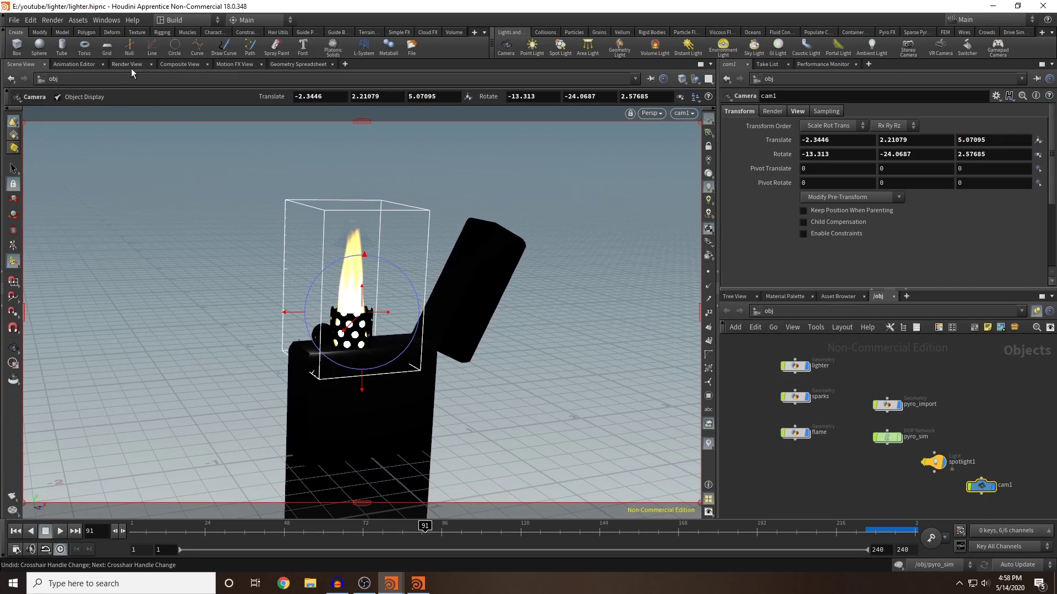
click(134, 65)
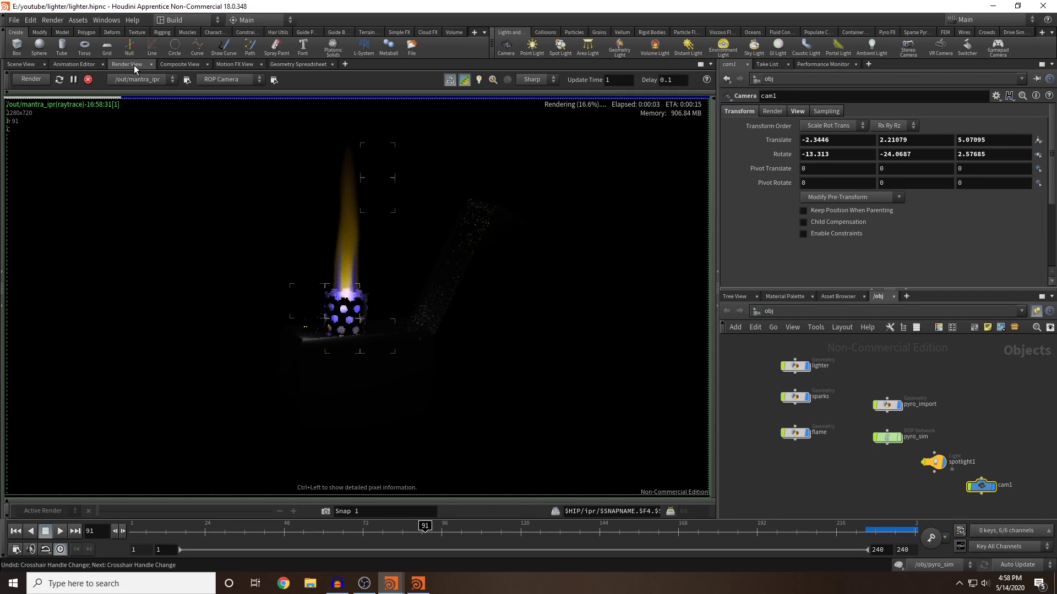
Set the fire intensity scale of the candle material to 15
click(784, 296)
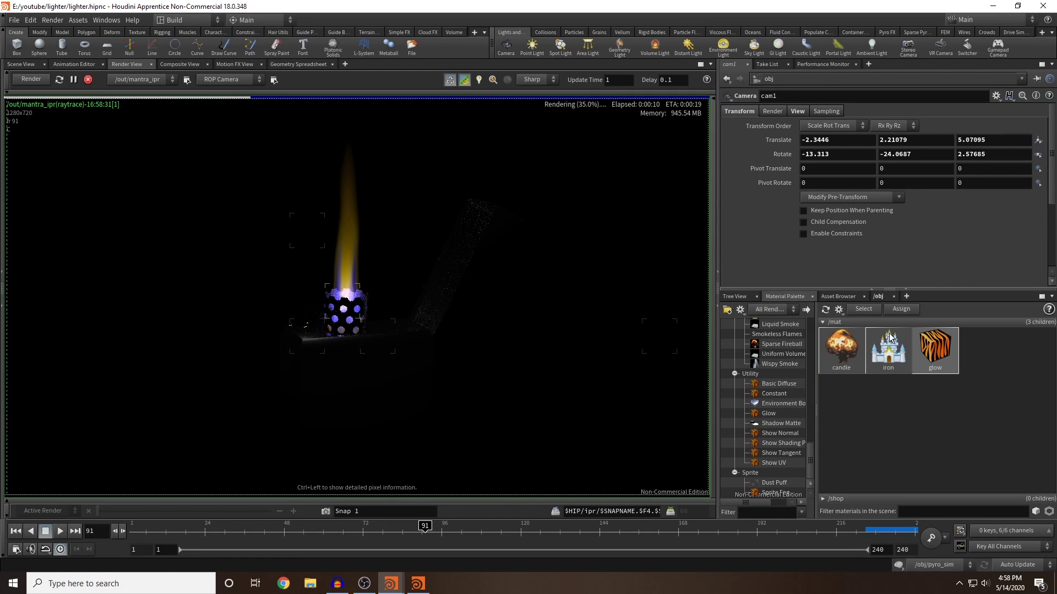
click(840, 348)
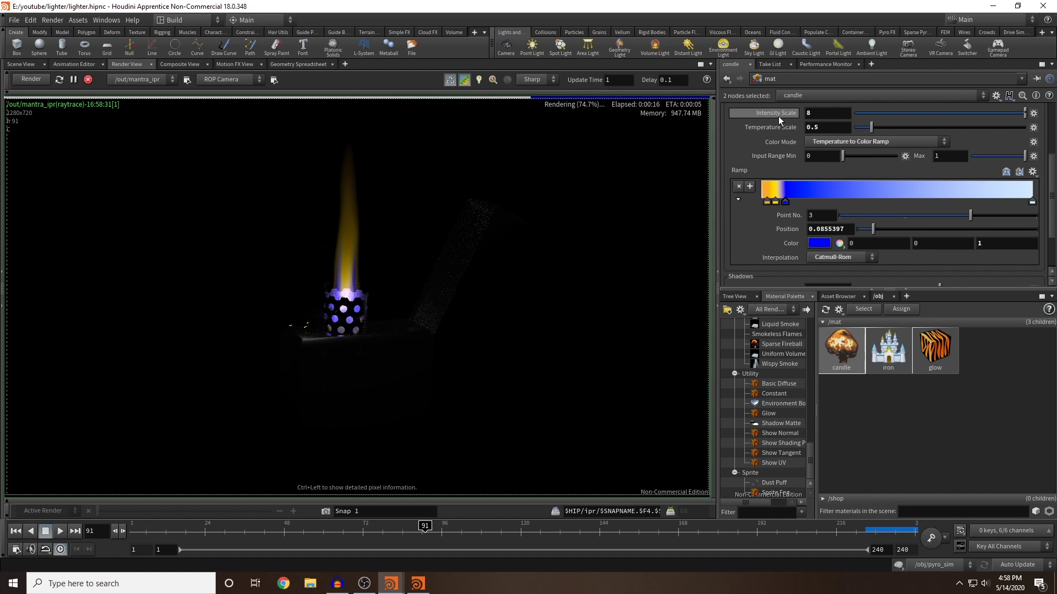
scroll(759, 164, down, 2)
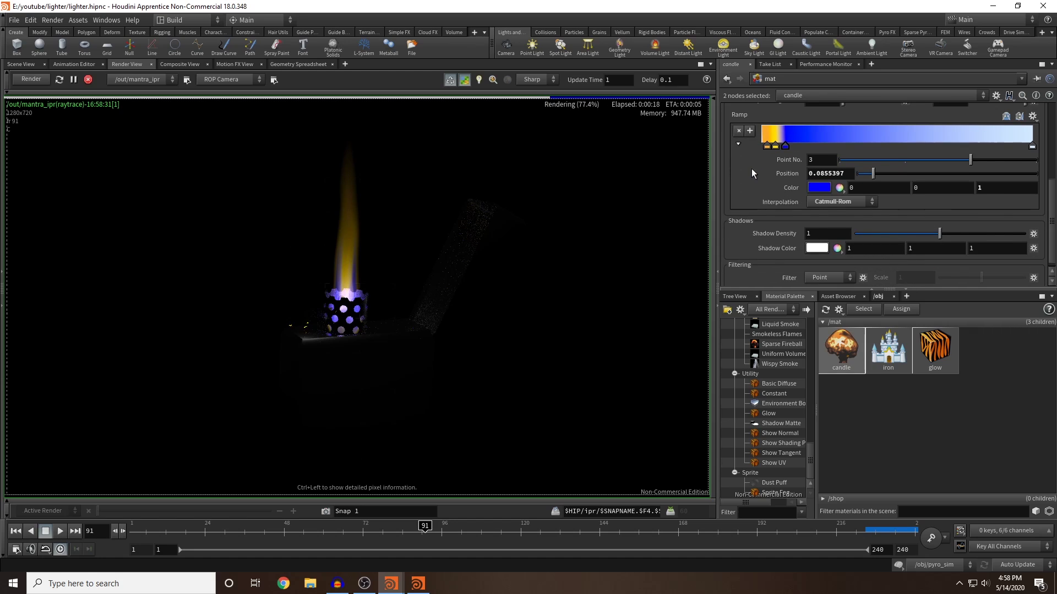
scroll(752, 168, up, 5)
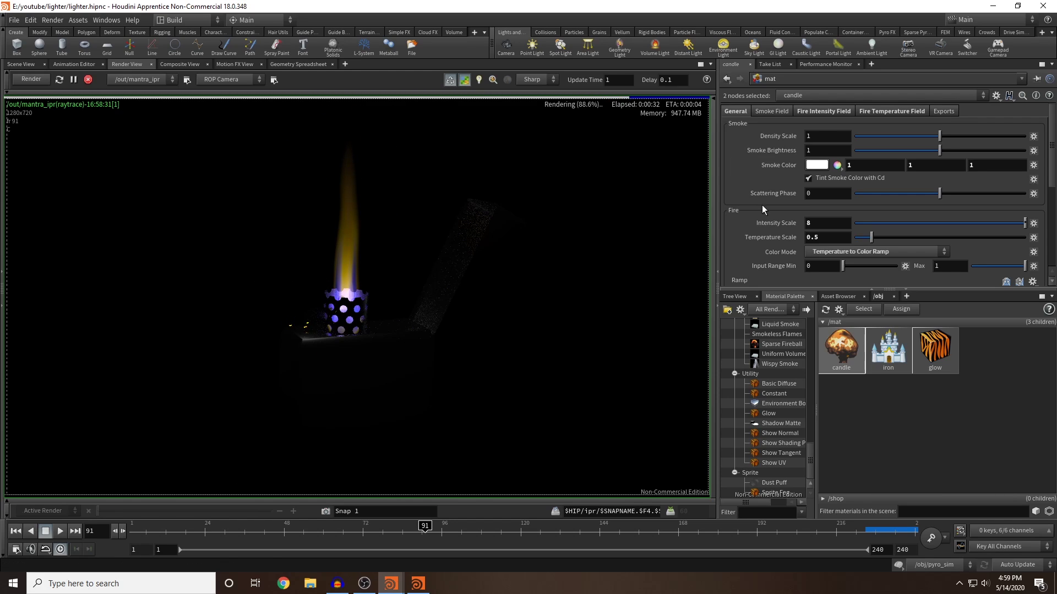
click(824, 223)
text(15)
key(Return)
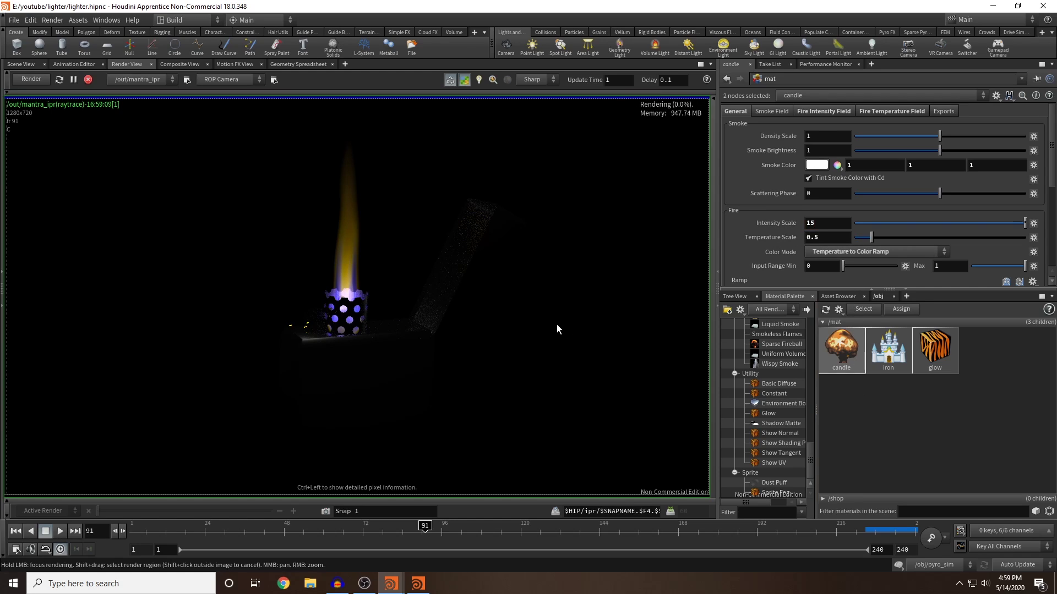
Switch the rendering engine of the mantra_ipr output node to Physically Based Rendering
click(738, 298)
click(775, 311)
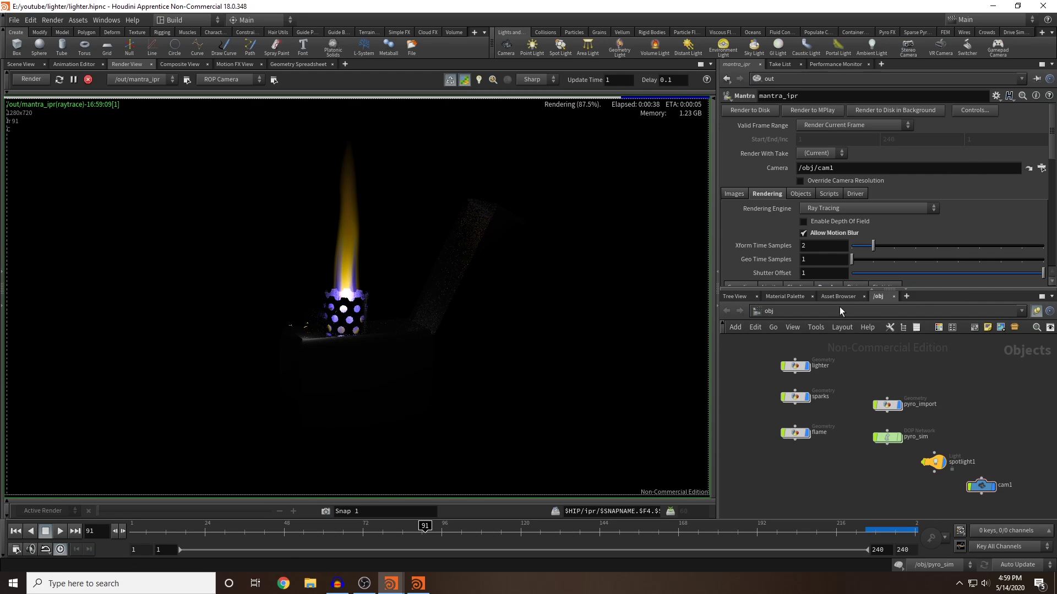
click(828, 311)
click(857, 371)
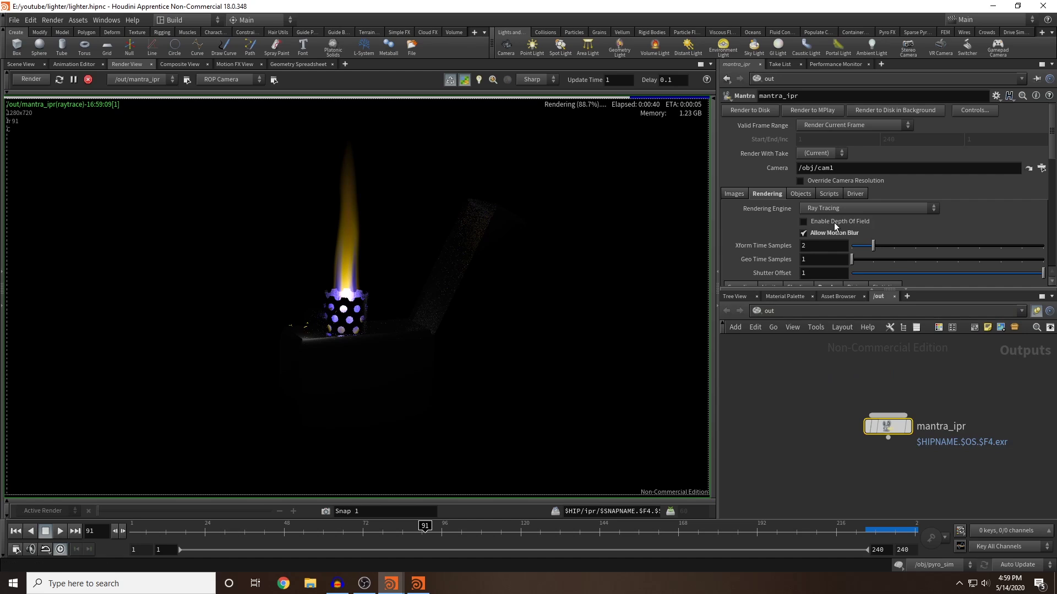
click(890, 430)
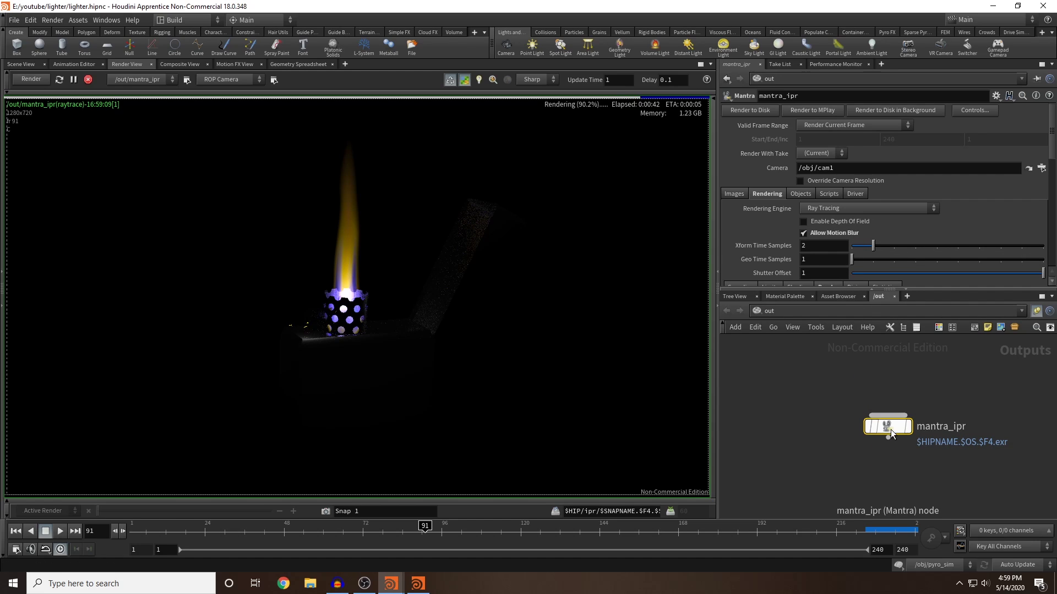
click(837, 209)
click(867, 253)
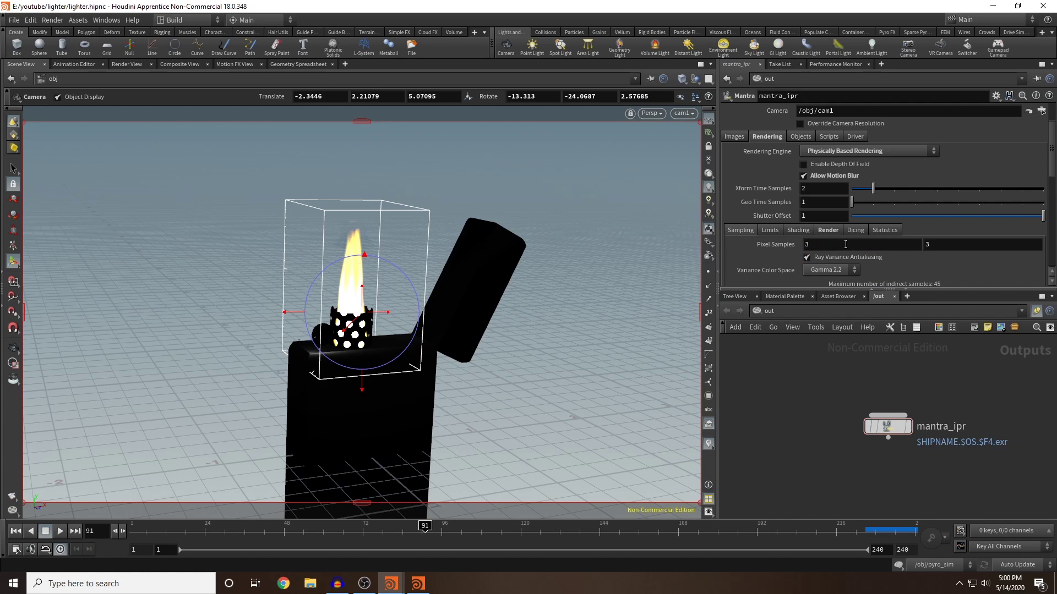
Set the pixel samples of mantra_ipr to 9 by 9
click(807, 245)
text(9)
key(Return)
Raise the stochastic samples in the mantra_ipr sampling settings to 8
scroll(788, 189, down, 3)
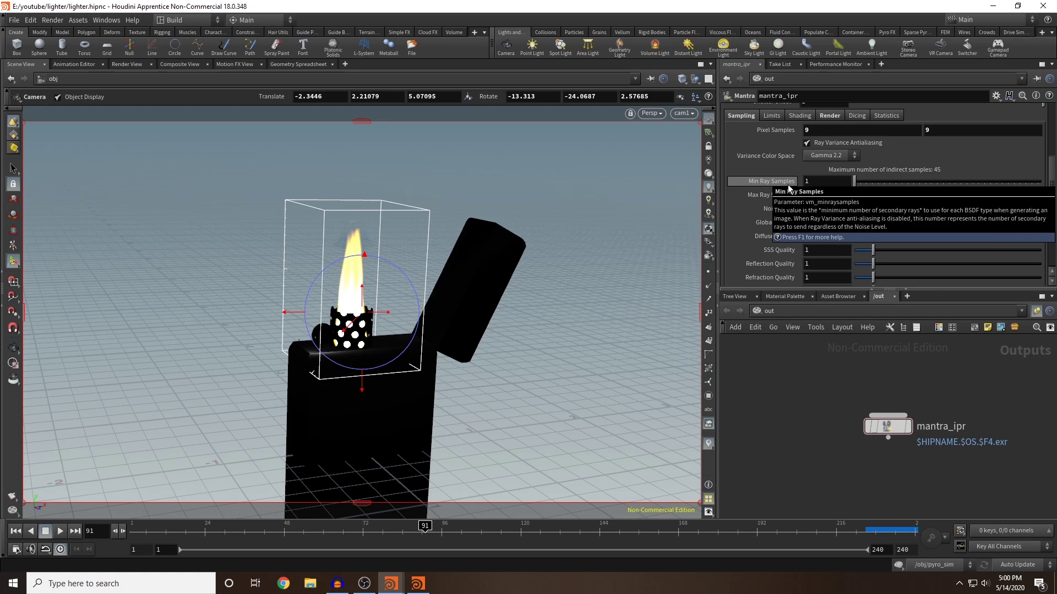
scroll(788, 186, down, 2)
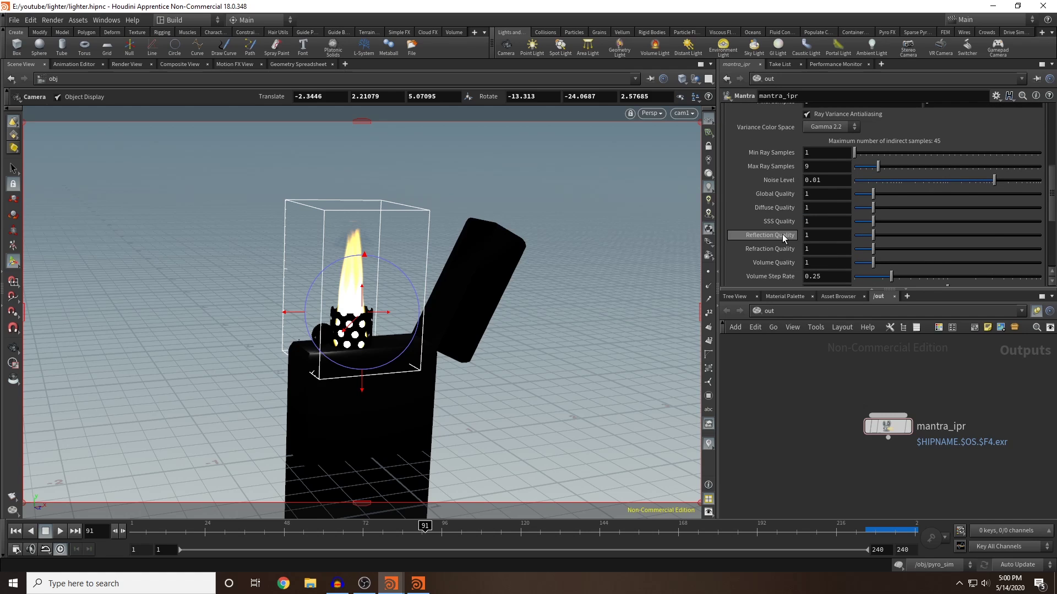
mouse_move(782, 249)
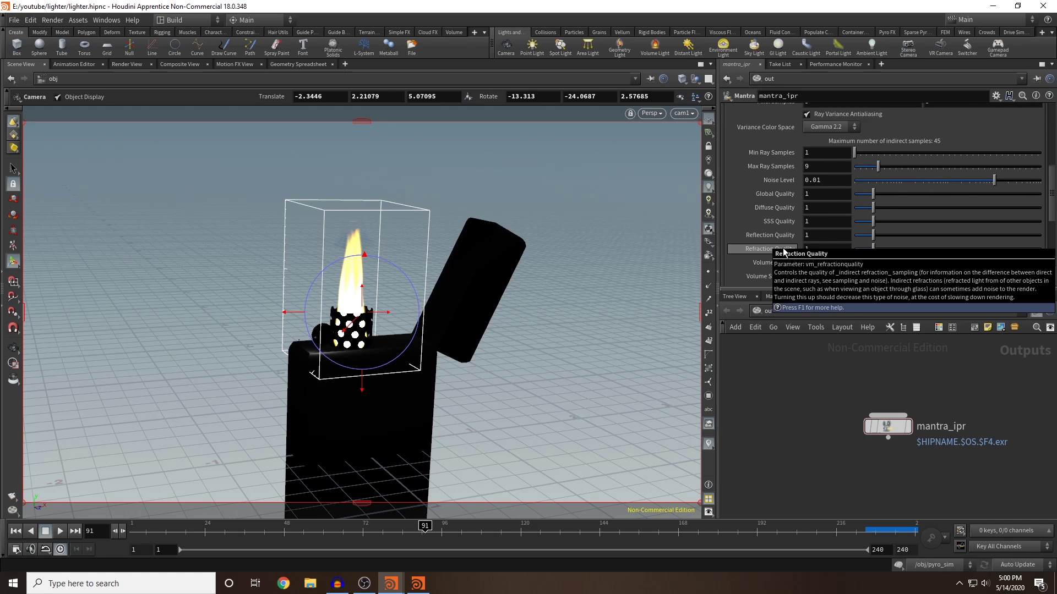
scroll(784, 251, down, 4)
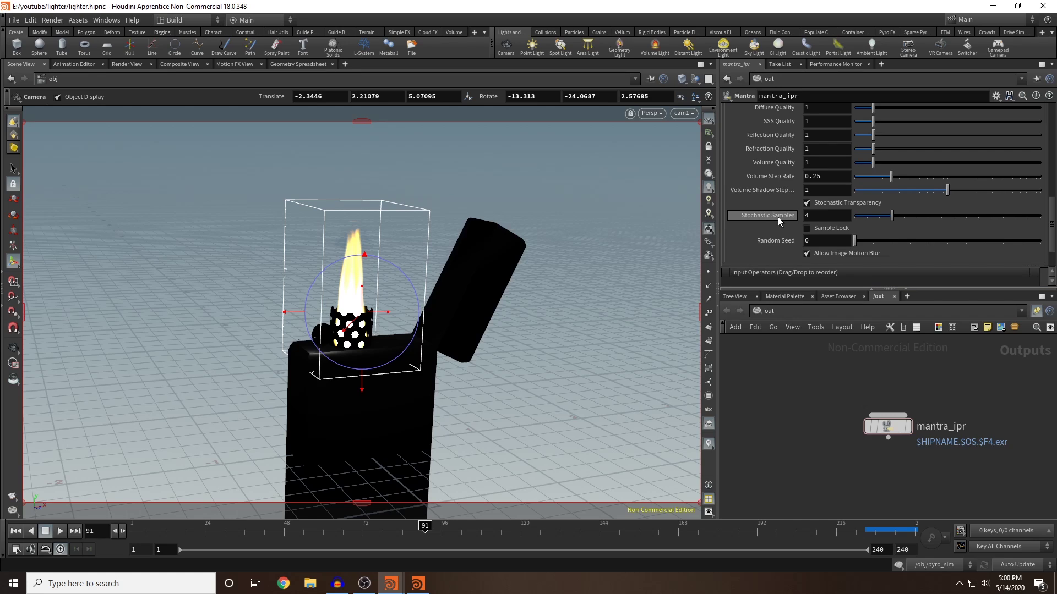
mouse_move(778, 218)
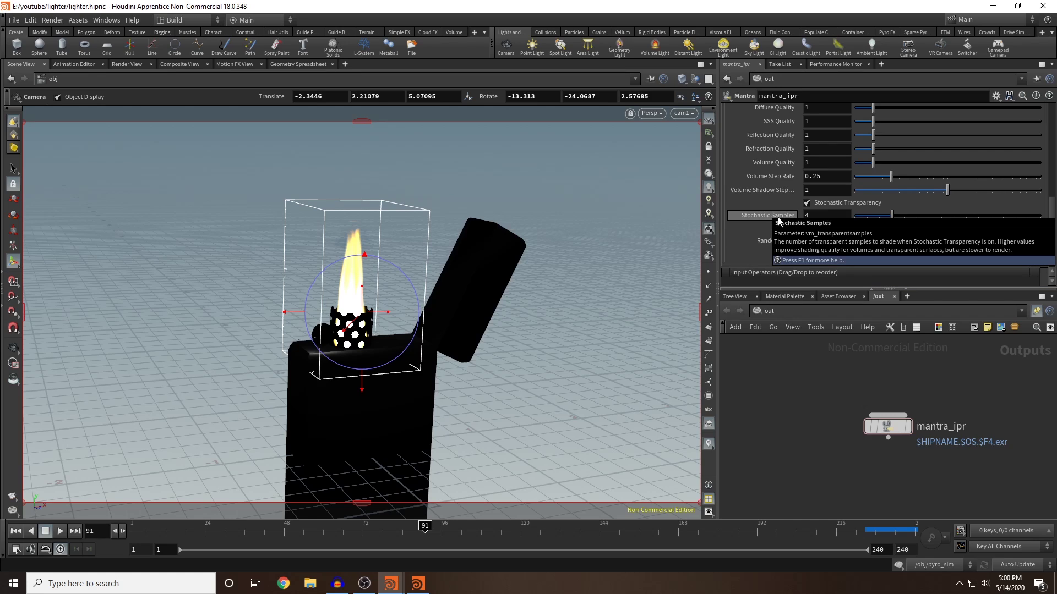
click(814, 215)
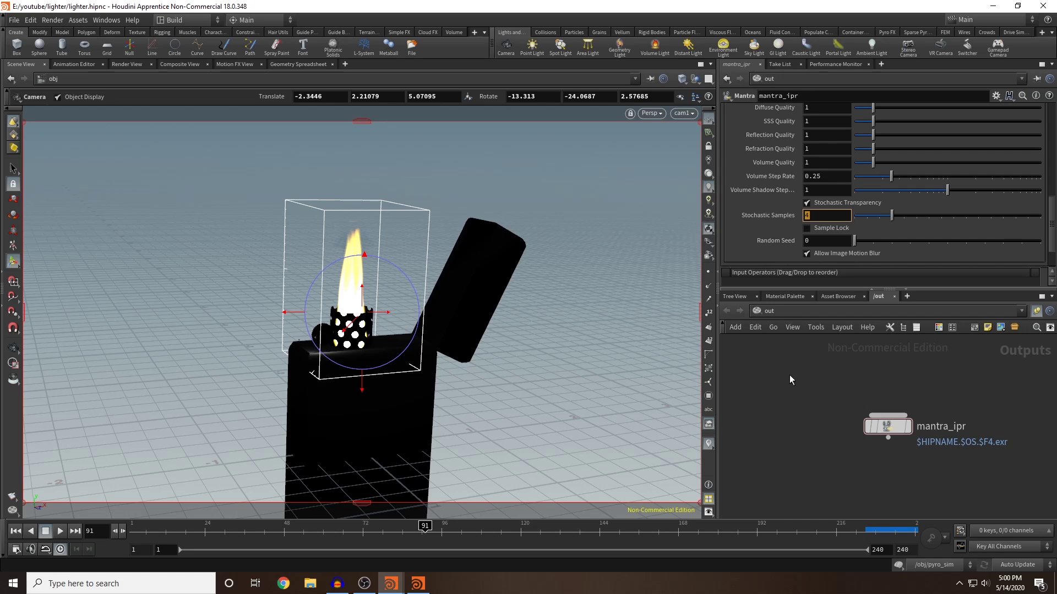
text(8)
key(Return)
Set the valid frame range of mantra_ipr to Render Frame Range
scroll(910, 155, up, 8)
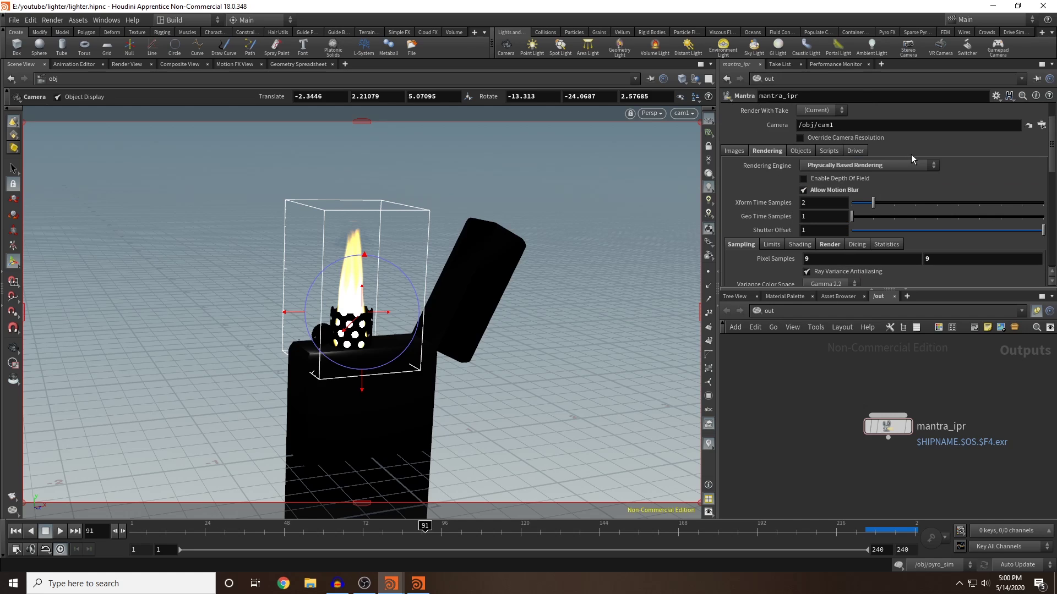
scroll(856, 158, up, 2)
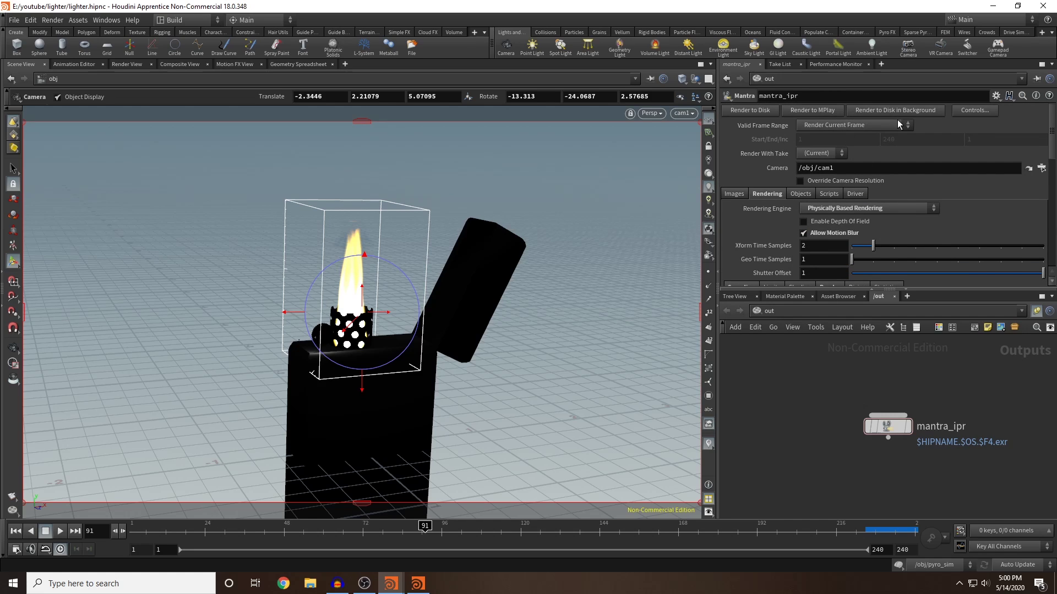
click(897, 123)
click(864, 149)
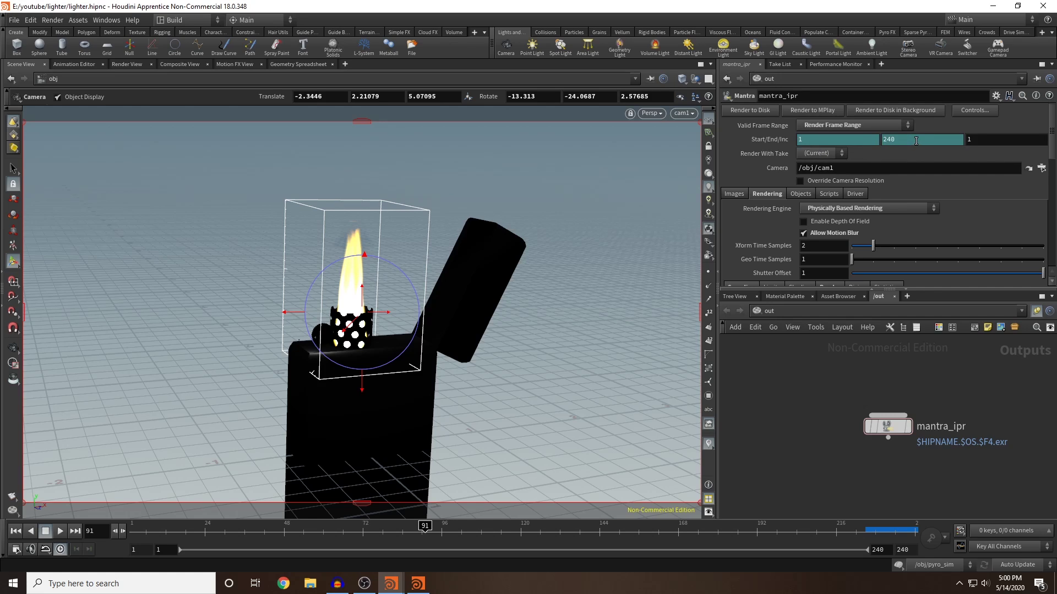